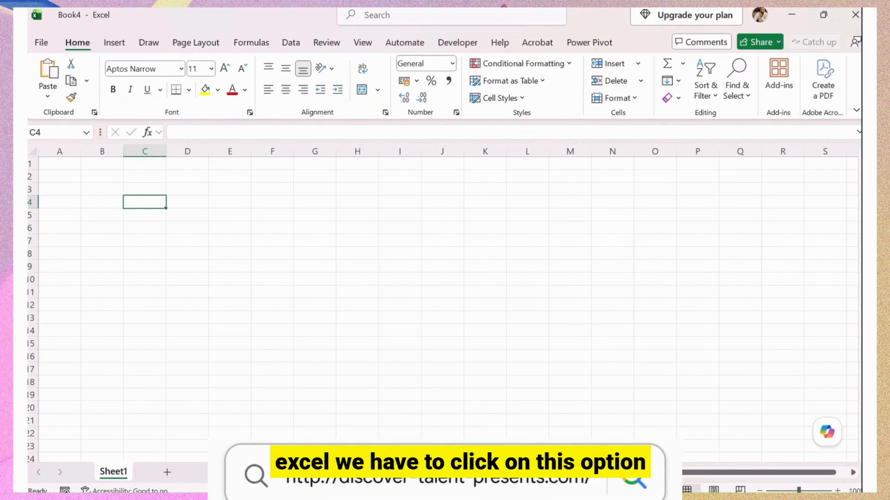
Launch Excel from the Start menu and create a new blank workbook, Book5.
{"action": "key", "text": "super"}
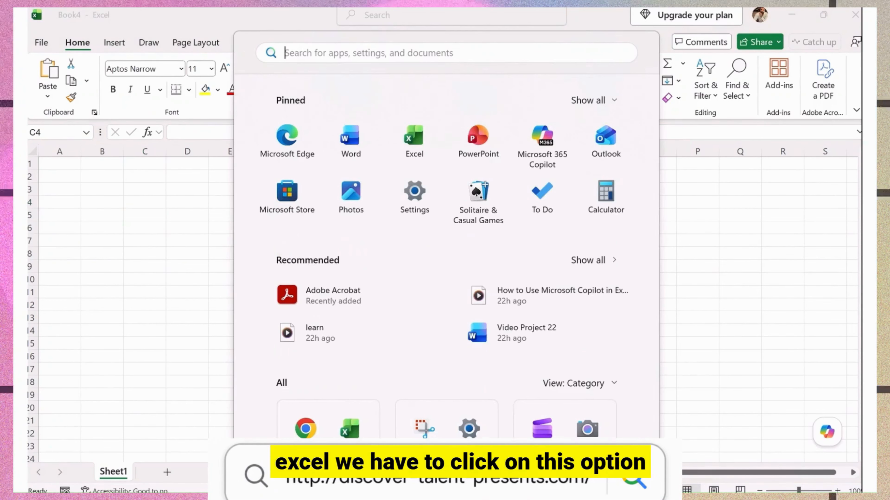
{"action": "left_click", "coordinate": [422, 148]}
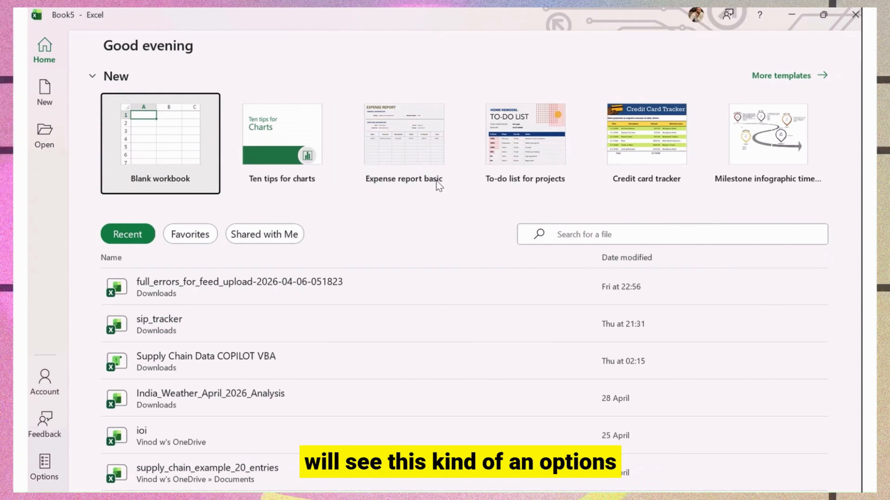
{"action": "left_click", "coordinate": [147, 153]}
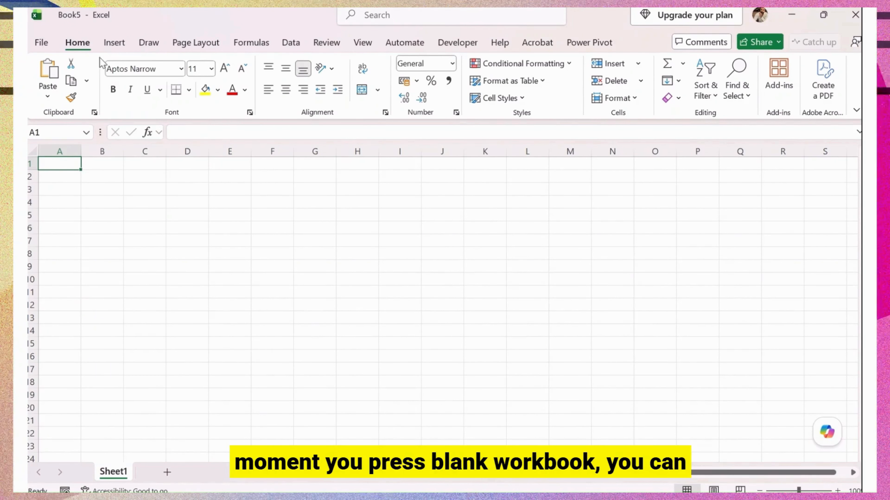
{"action": "left_click", "coordinate": [113, 42]}
Browse the Insert, Draw and Page Layout ribbons, ending on the Formulas tab.
{"action": "left_click", "coordinate": [149, 42]}
{"action": "left_click", "coordinate": [196, 42]}
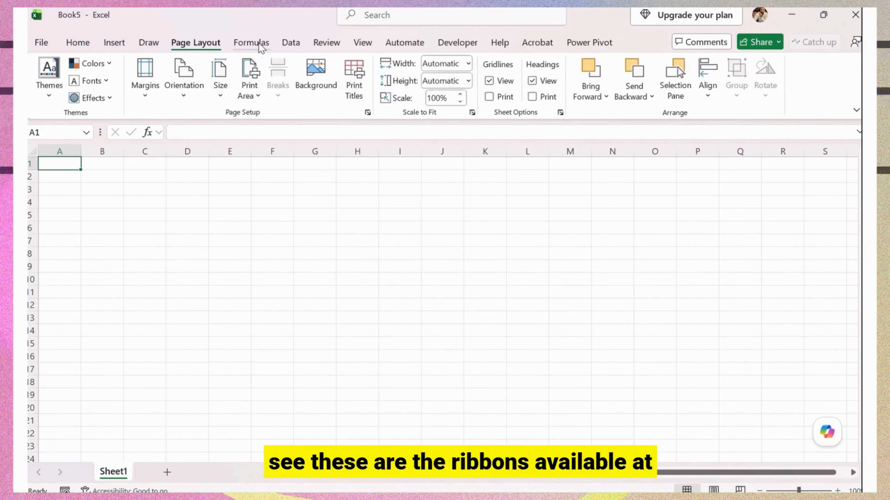
{"action": "left_click", "coordinate": [258, 44]}
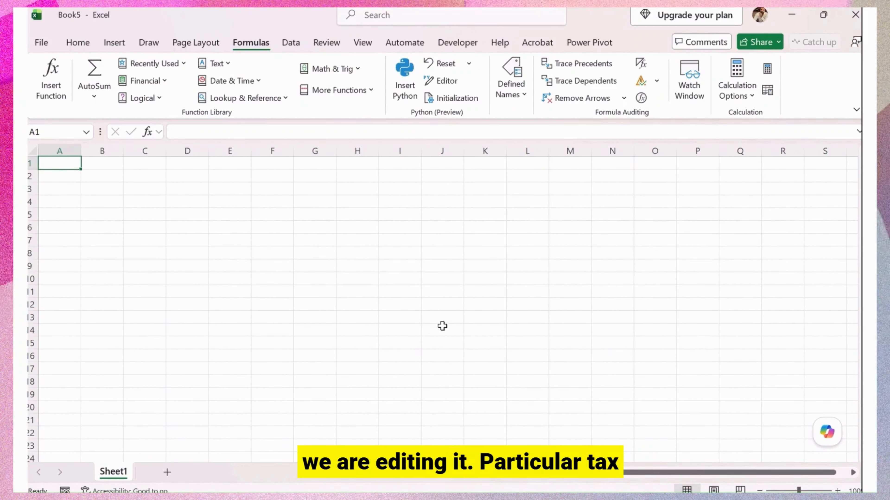
{"action": "left_click_drag", "start_coordinate": [610, 474], "coordinate": [704, 479]}
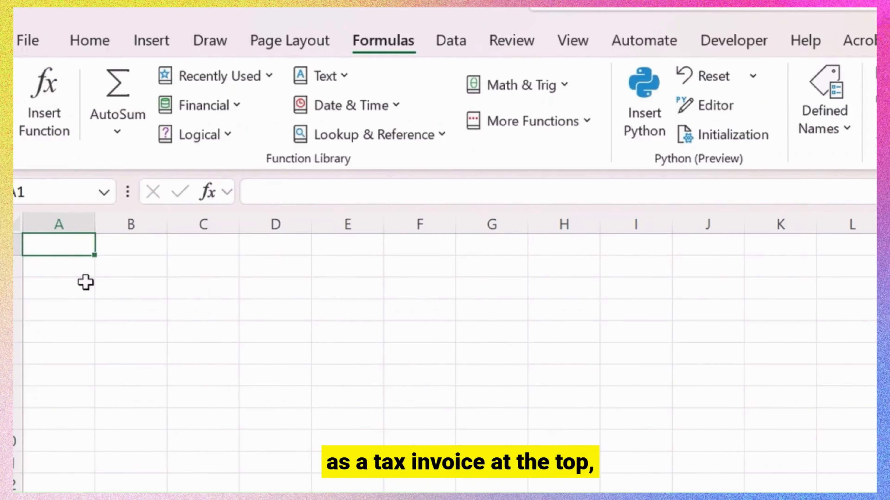
Enter 'Tax Invoice', 'AASHA Traders' and the company address line in A1:A3.
{"action": "type", "text": "Tax Invoice"}
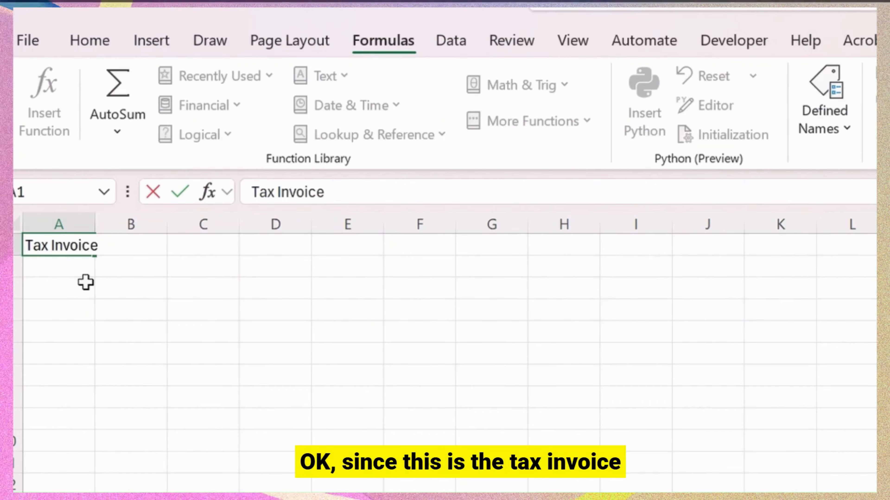
{"action": "key", "text": "Return"}
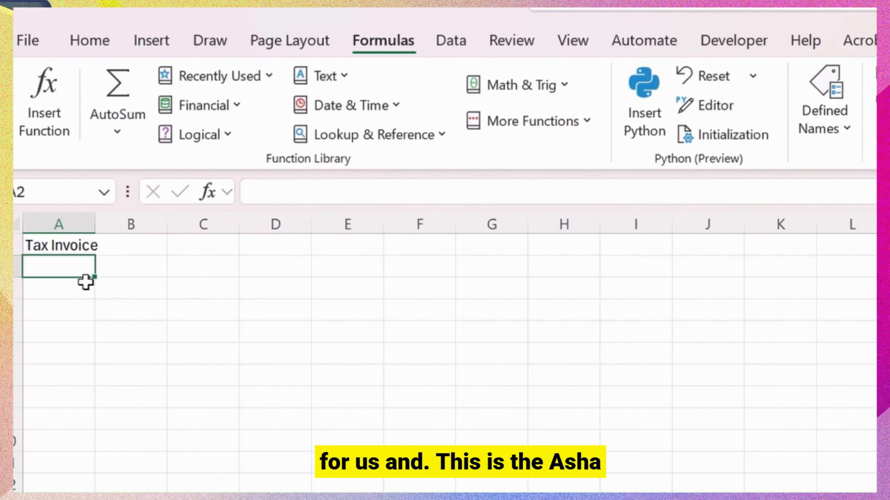
{"action": "type", "text": "AASHA"}
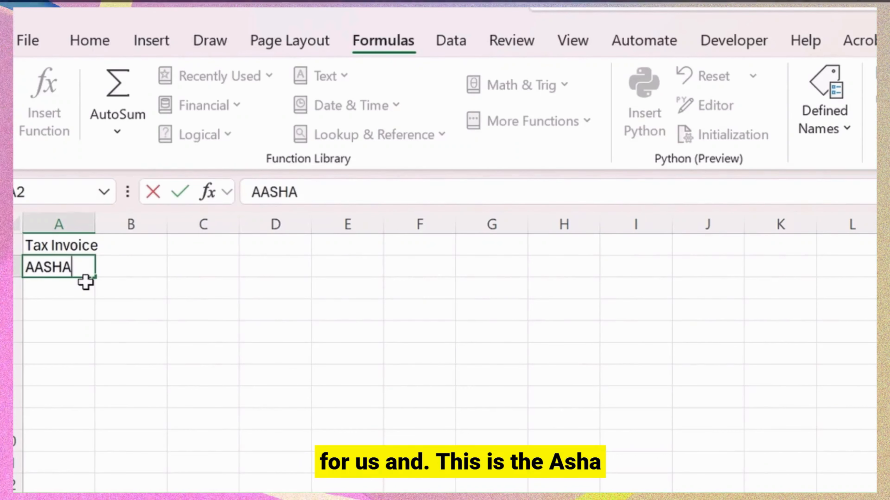
{"action": "type", "text": " Traders"}
{"action": "key", "text": "Return"}
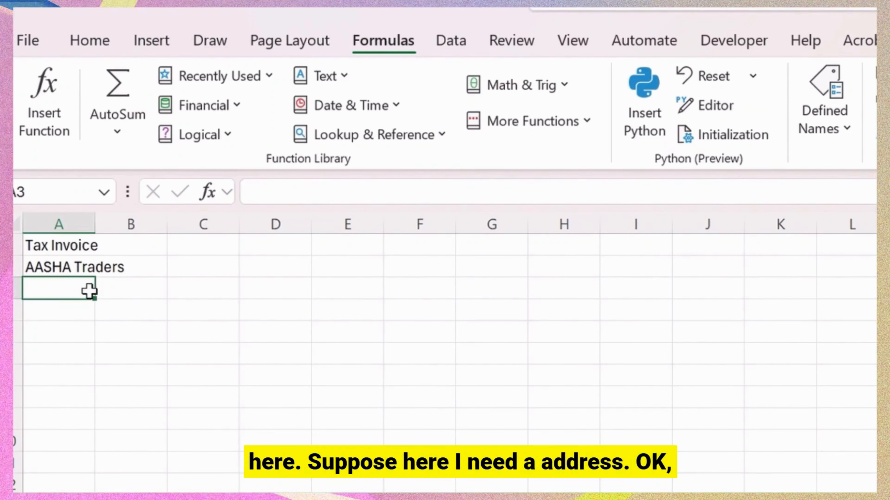
{"action": "type", "text": "A"}
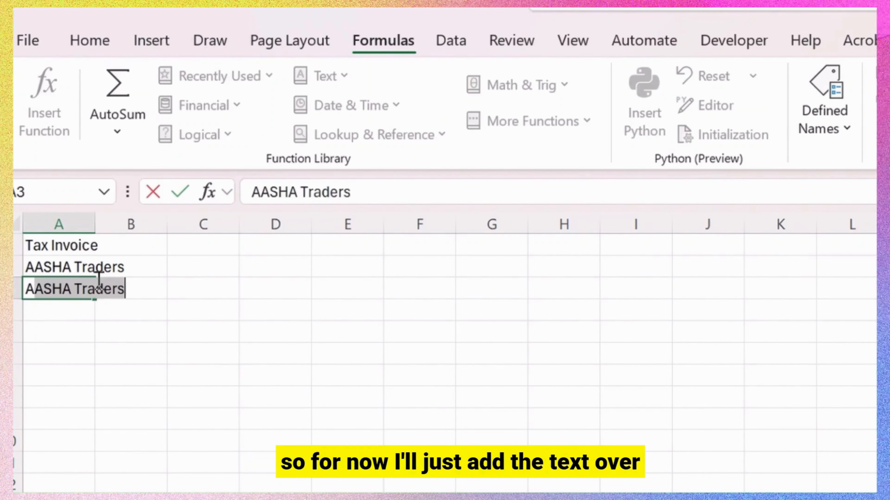
{"action": "type", "text": "ddress"}
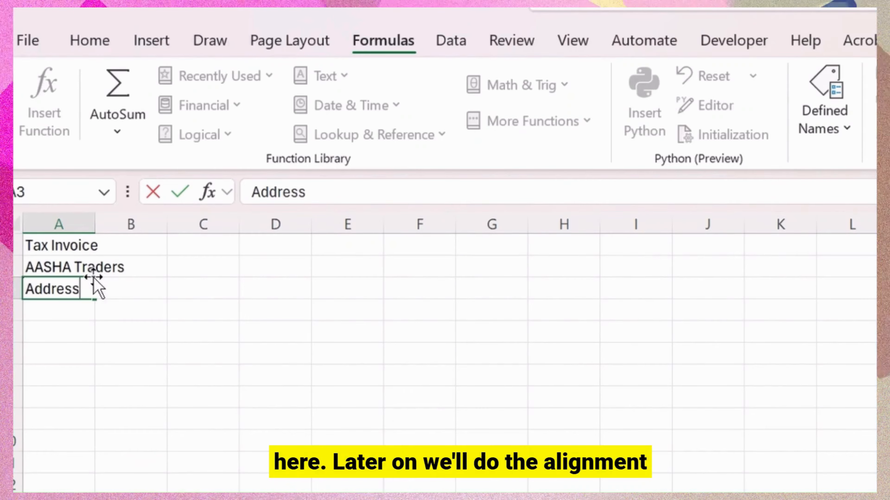
{"action": "type", "text": ":"}
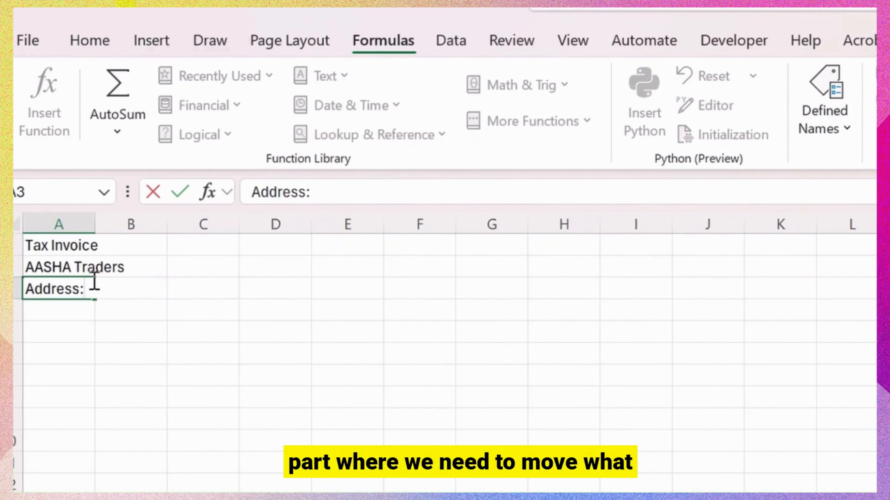
{"action": "type", "text": "["}
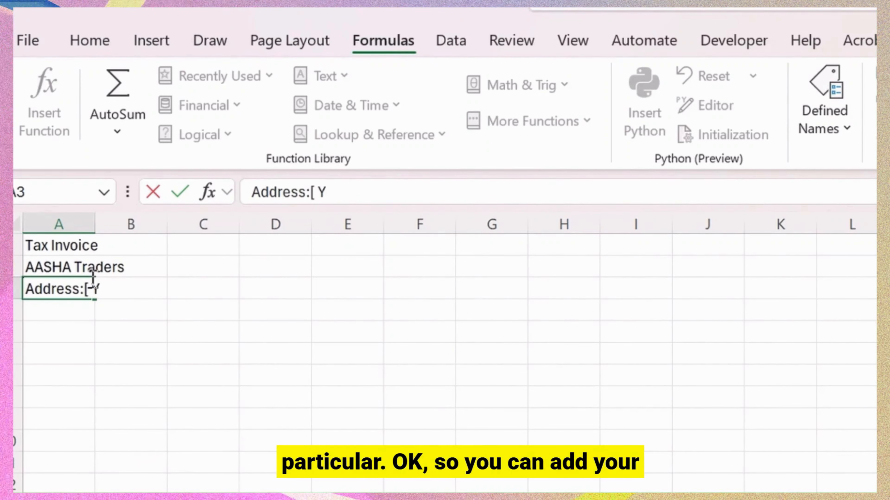
{"action": "type", "text": " Your"}
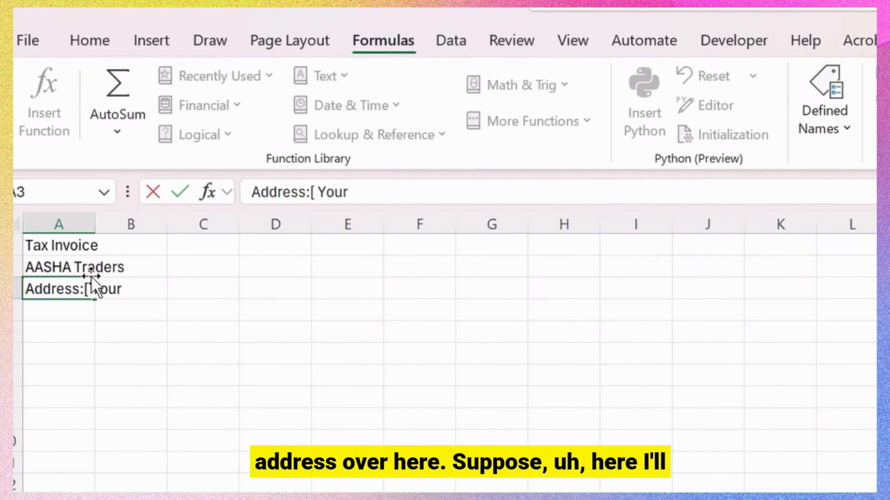
{"action": "key", "text": "BackSpace"}
{"action": "key", "text": "BackSpace"}
{"action": "key", "text": "BackSpace"}
{"action": "key", "text": "BackSpace"}
{"action": "key", "text": "BackSpace"}
{"action": "key", "text": "BackSpace"}
{"action": "type", "text": "D"}
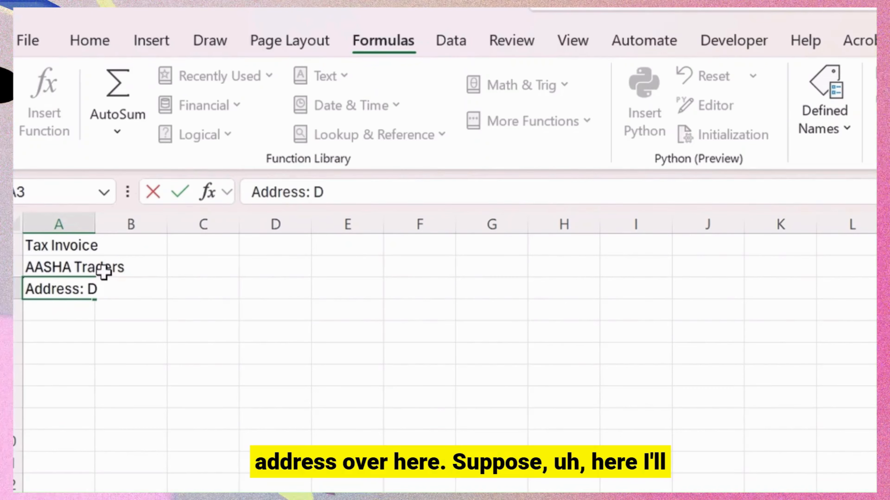
{"action": "type", "text": "iscover Talent , Indi"}
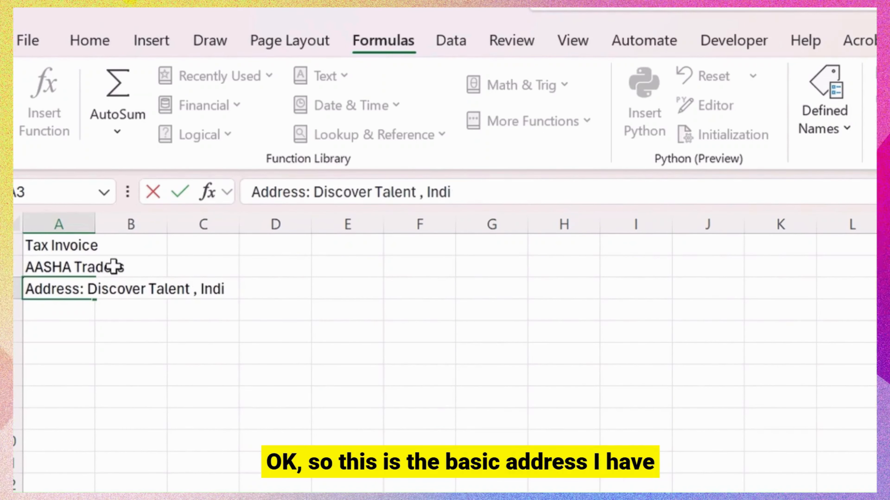
{"action": "type", "text": "a"}
{"action": "key", "text": "Return"}
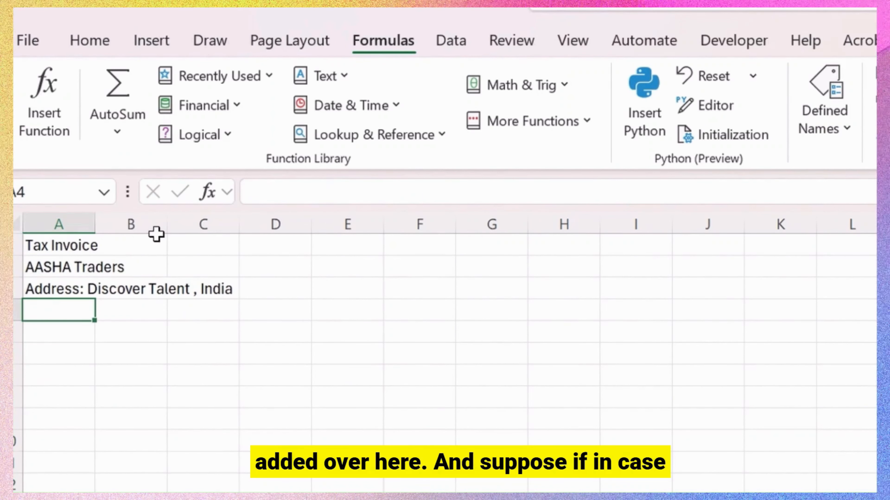
Add the company's phone and email lines in A4 and A5.
{"action": "type", "text": "Ph"}
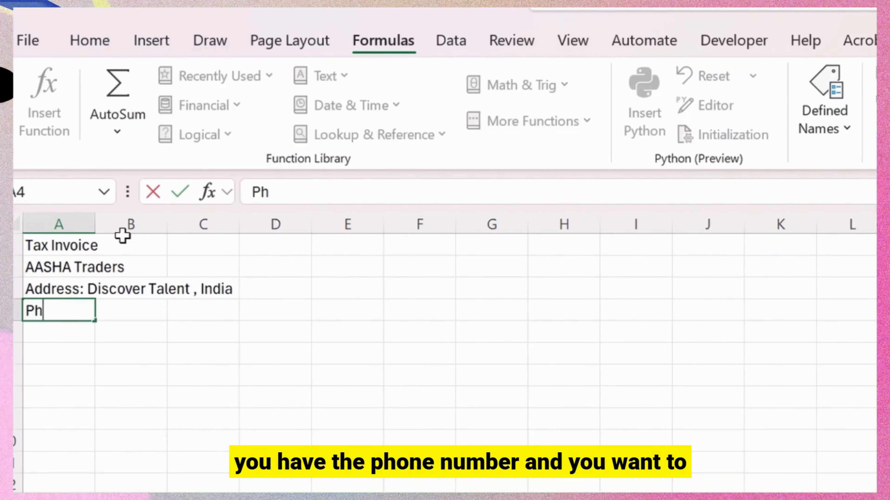
{"action": "type", "text": "one :8098088"}
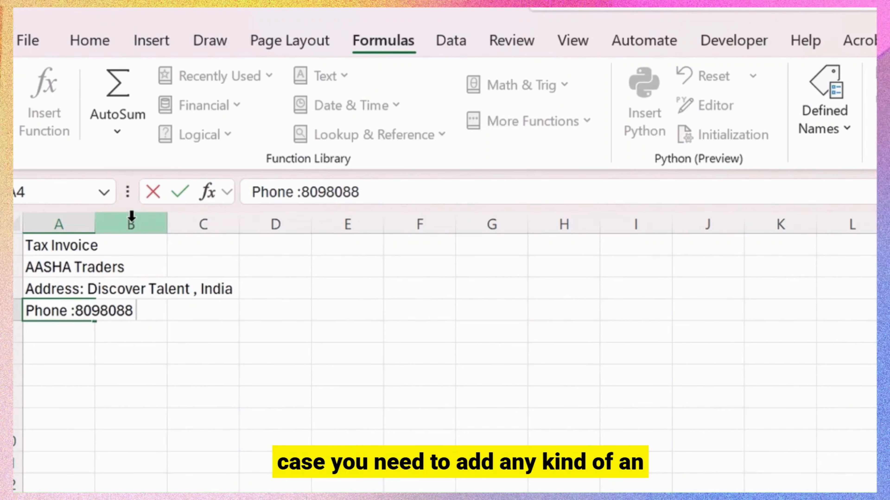
{"action": "key", "text": "Return"}
{"action": "type", "text": "Email"}
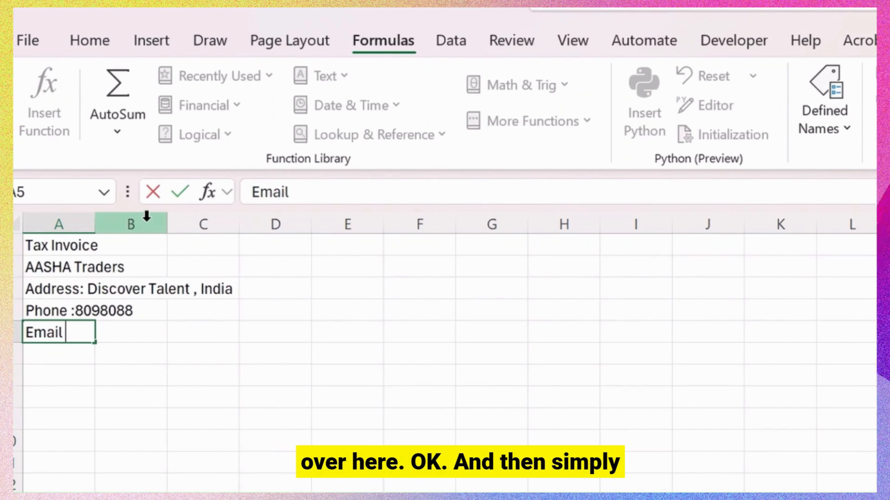
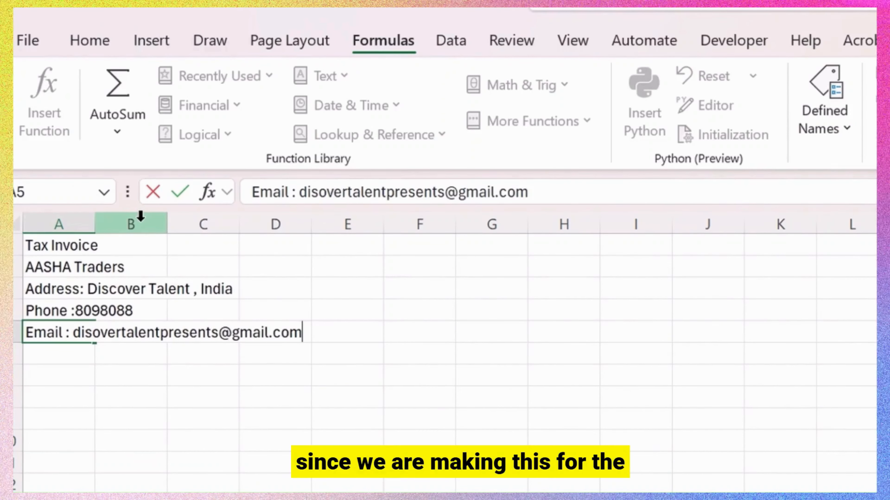
{"action": "key", "text": "Return"}
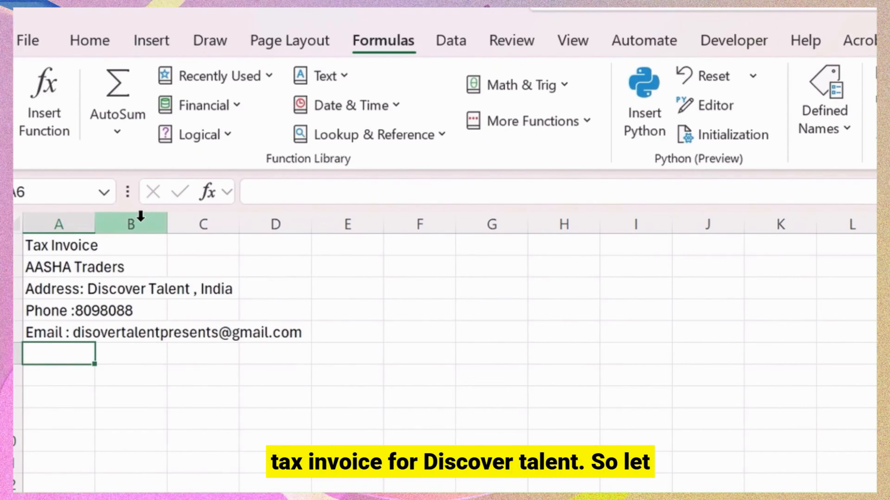
Change the company name in A2 to 'Discover Talent Traders'.
{"action": "left_click", "coordinate": [69, 269]}
{"action": "left_click", "coordinate": [366, 193]}
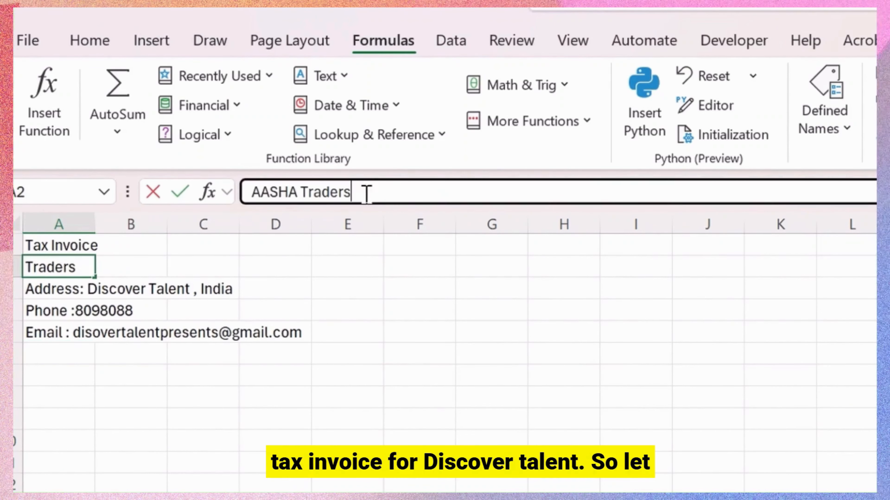
{"action": "left_click_drag", "start_coordinate": [366, 193], "coordinate": [92, 197]}
{"action": "type", "text": "D"}
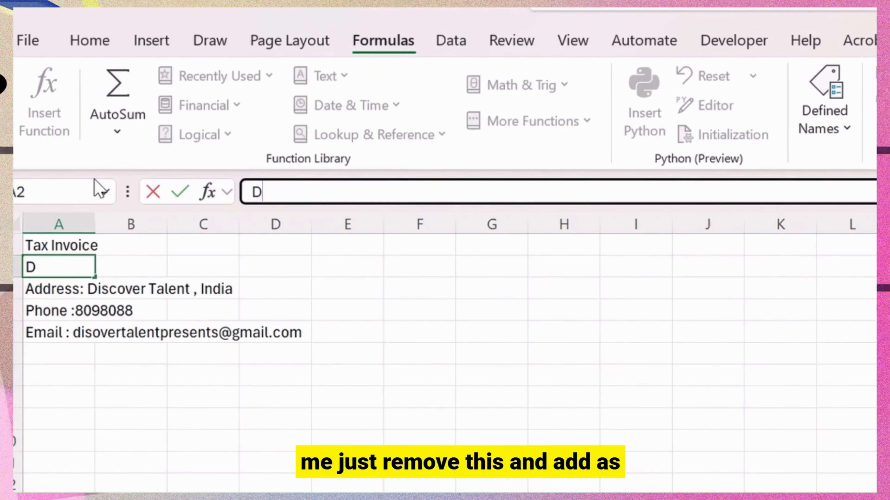
{"action": "type", "text": "iscover"}
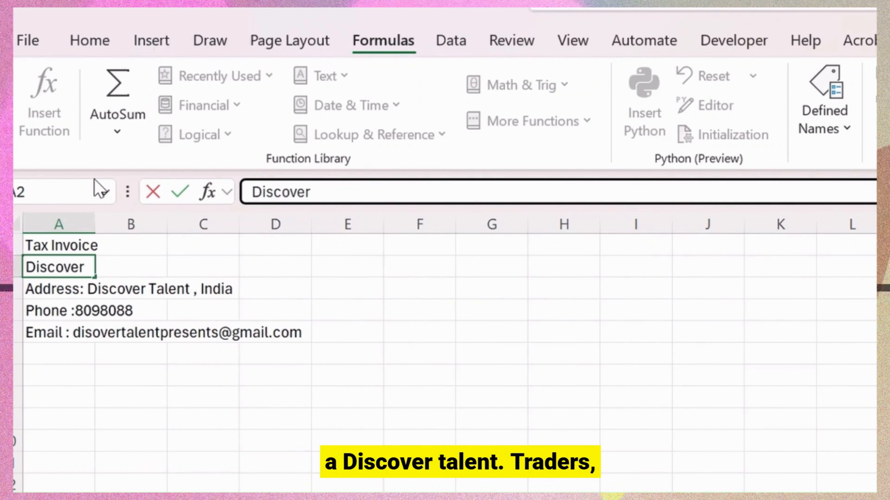
{"action": "type", "text": " Talent T"}
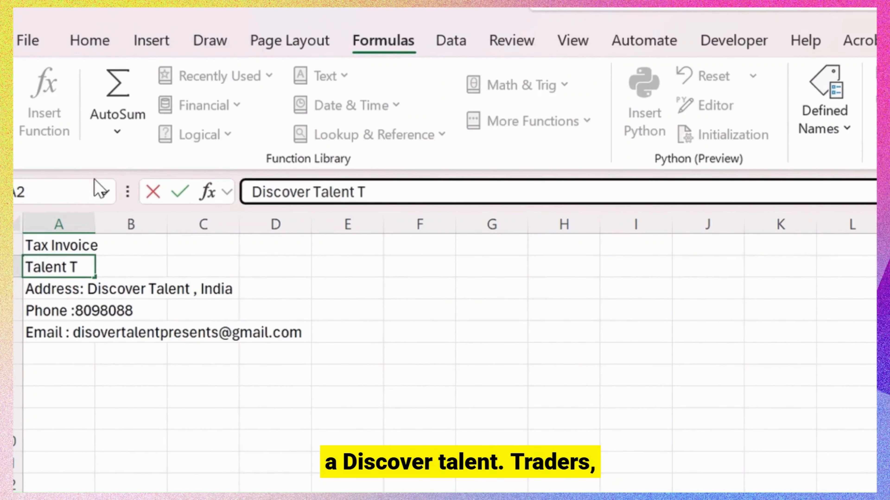
{"action": "type", "text": "raders"}
{"action": "key", "text": "Return"}
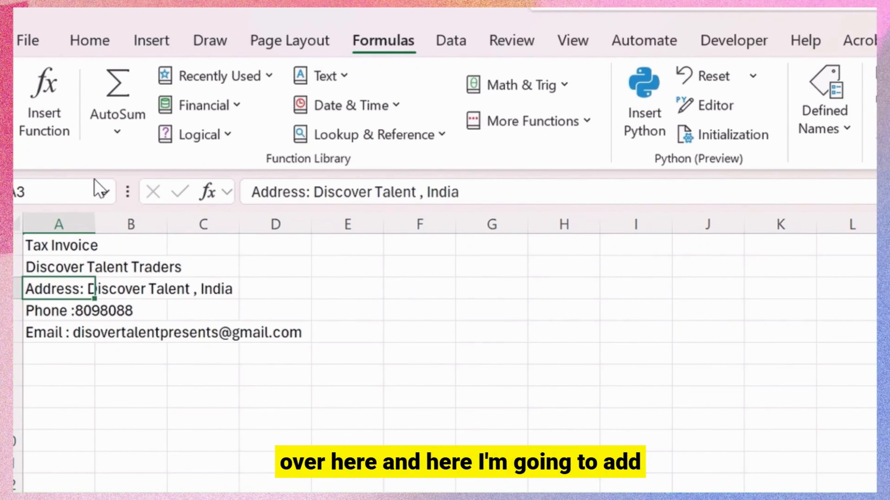
Add the GSTIN placeholder line 'GSTIN:[15 Add digit pin ]' in A6.
{"action": "key", "text": "Down"}
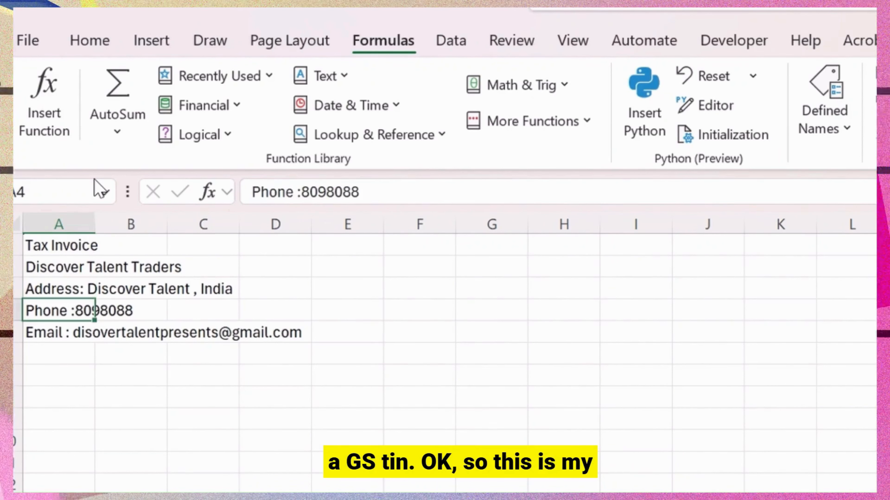
{"action": "key", "text": "Down"}
{"action": "key", "text": "Down"}
{"action": "type", "text": "GS"}
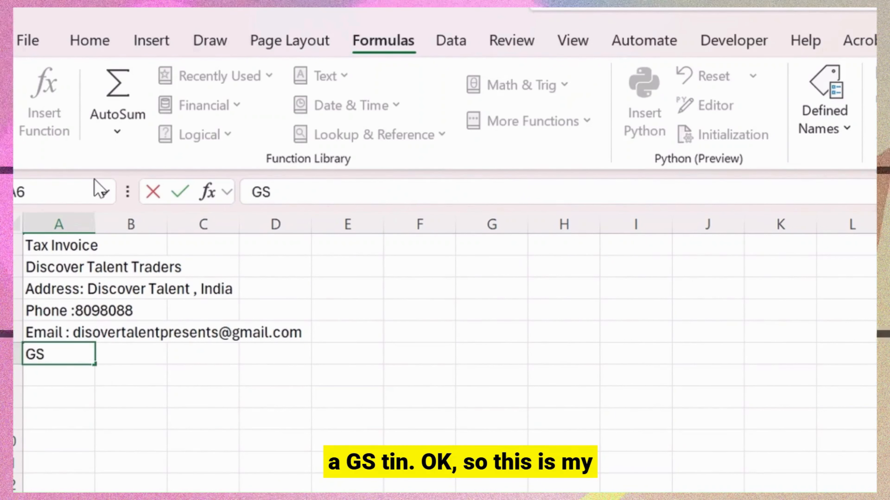
{"action": "type", "text": "TIN"}
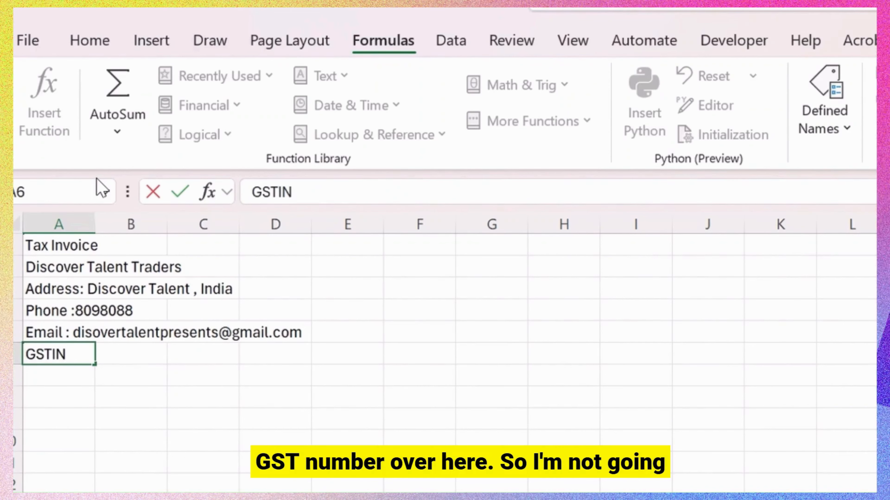
{"action": "type", "text": ":["}
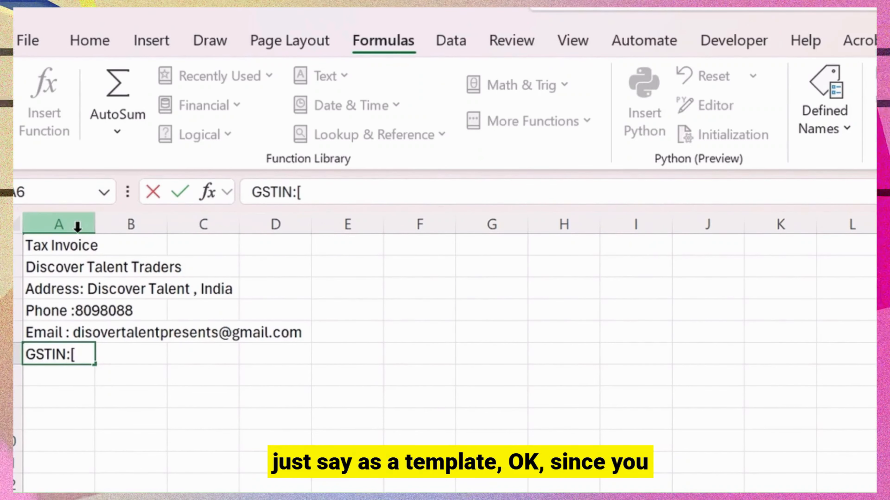
{"action": "type", "text": "15"}
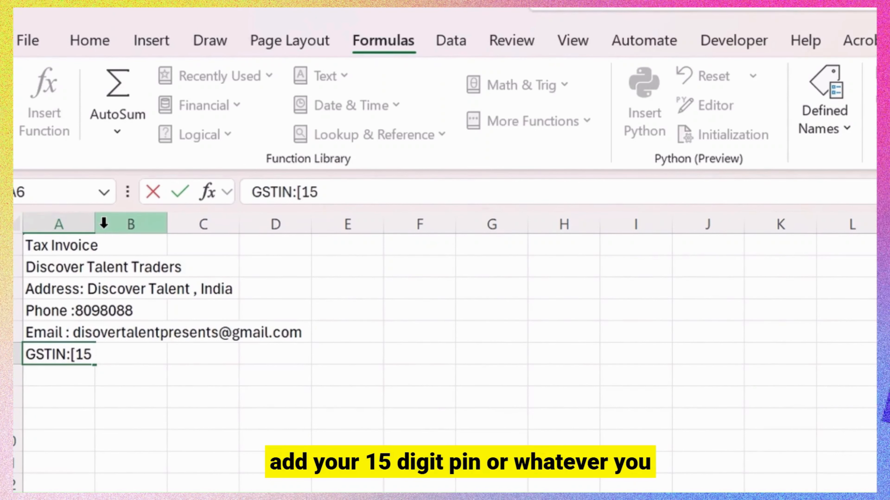
{"action": "type", "text": " aDD "}
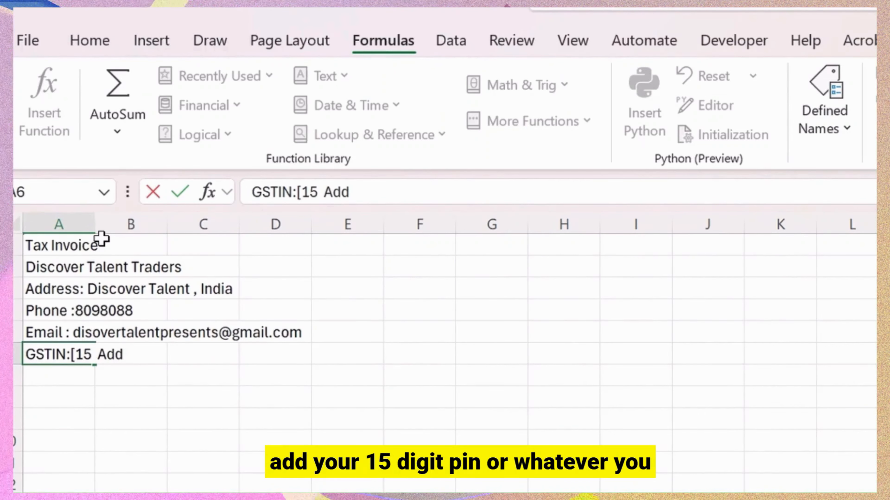
{"action": "type", "text": "digit"}
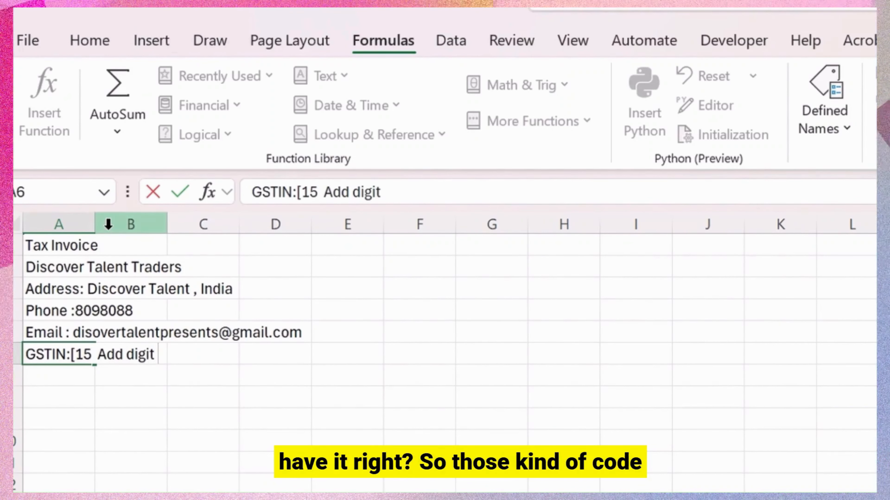
{"action": "type", "text": " pin ]"}
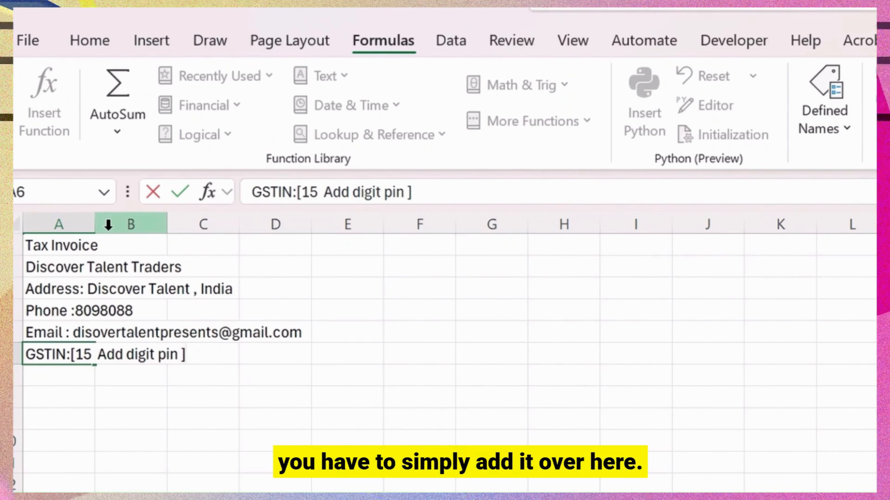
{"action": "key", "text": "Return"}
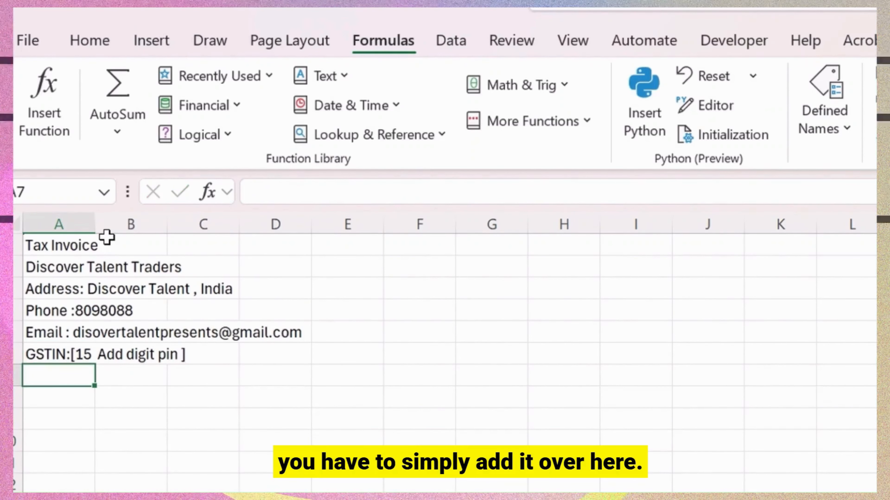
{"action": "key", "text": "Return"}
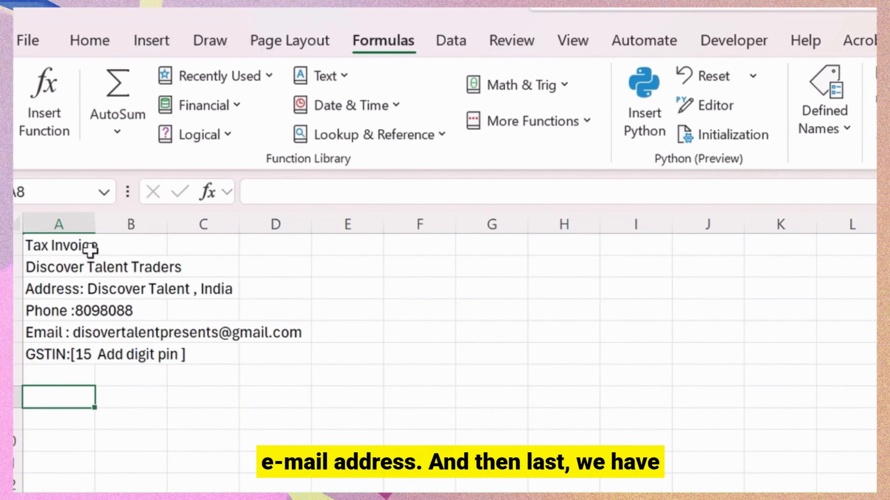
Type the labels Invoice Number, Invoice Date, Due Date and Place of Supply into A8:A11.
{"action": "type", "text": "Invoice"}
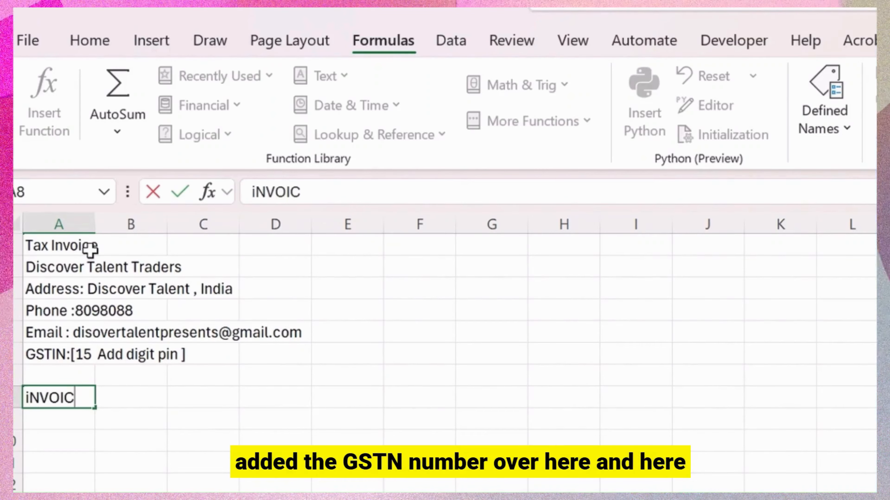
{"action": "type", "text": " Number"}
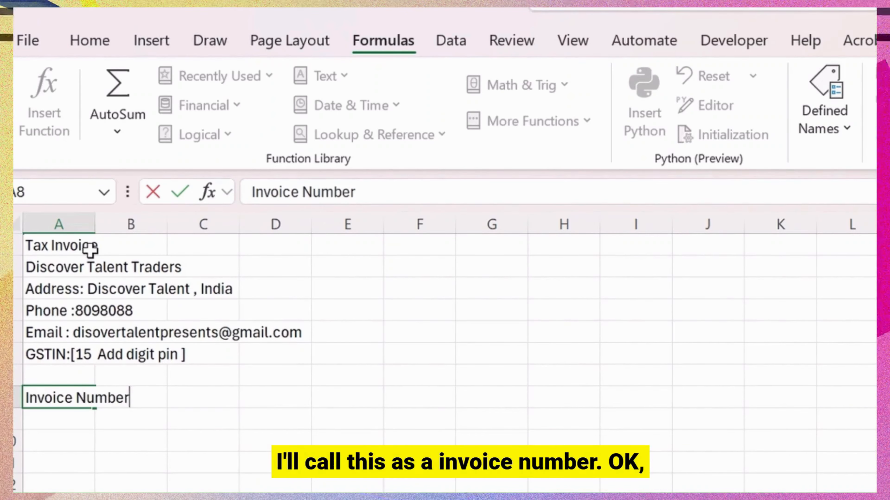
{"action": "key", "text": "Return"}
{"action": "type", "text": "N"}
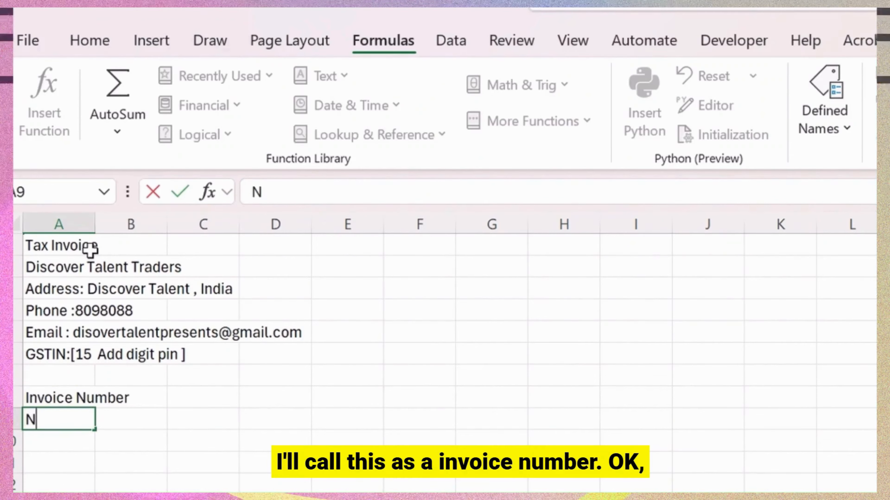
{"action": "key", "text": "BackSpace"}
{"action": "type", "text": "Invoi"}
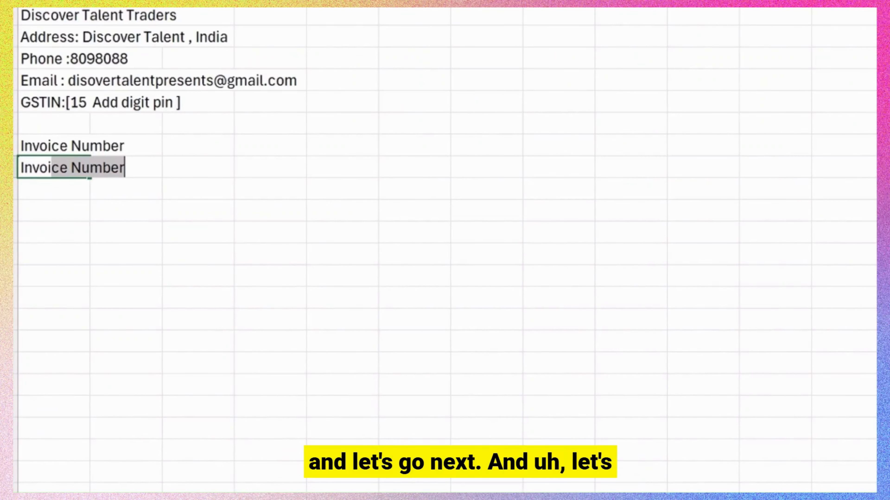
{"action": "type", "text": "ce Dat"}
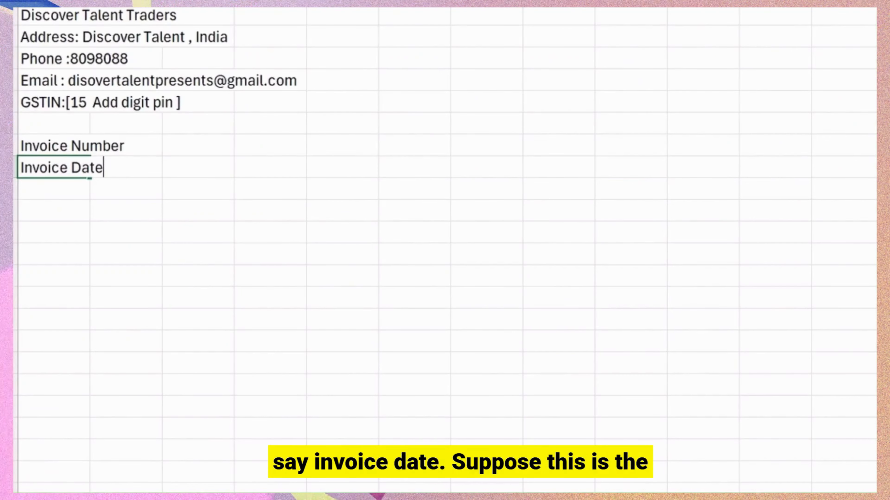
{"action": "type", "text": "e"}
{"action": "key", "text": "Return"}
{"action": "type", "text": "Due Date"}
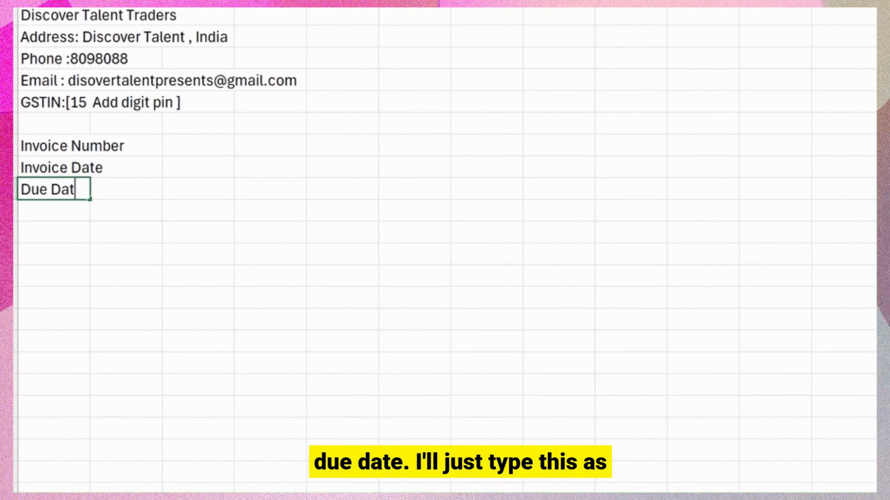
{"action": "key", "text": "Return"}
{"action": "type", "text": "Place of S"}
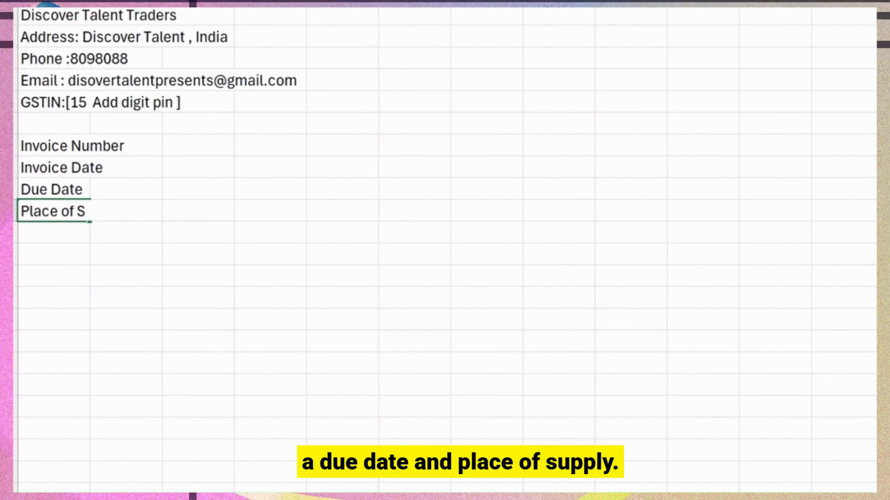
{"action": "type", "text": "upply"}
{"action": "key", "text": "Tab"}
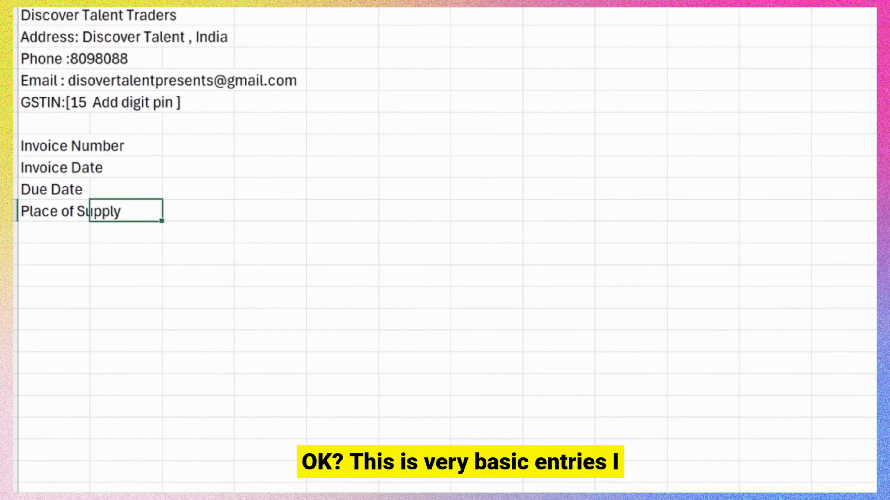
{"action": "key", "text": "Right"}
{"action": "key", "text": "Up"}
{"action": "key", "text": "Up"}
{"action": "key", "text": "Up"}
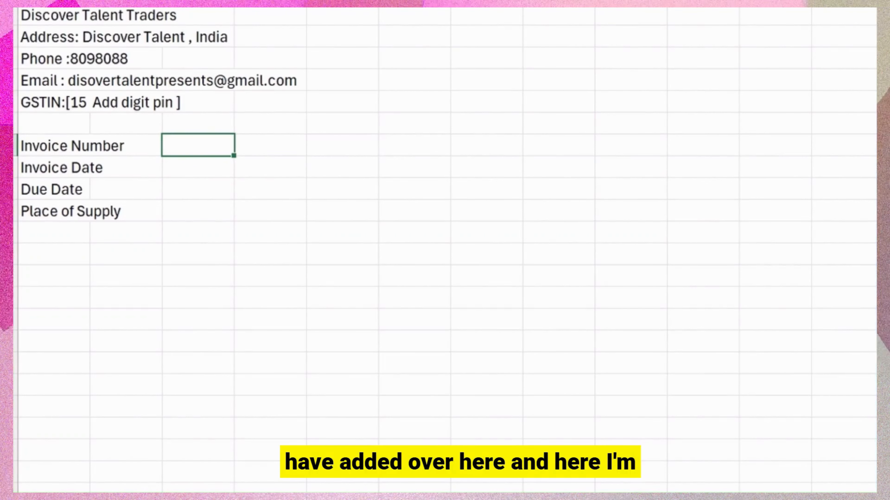
Enter INV-001 as the invoice number in C8.
{"action": "type", "text": "INV=--1"}
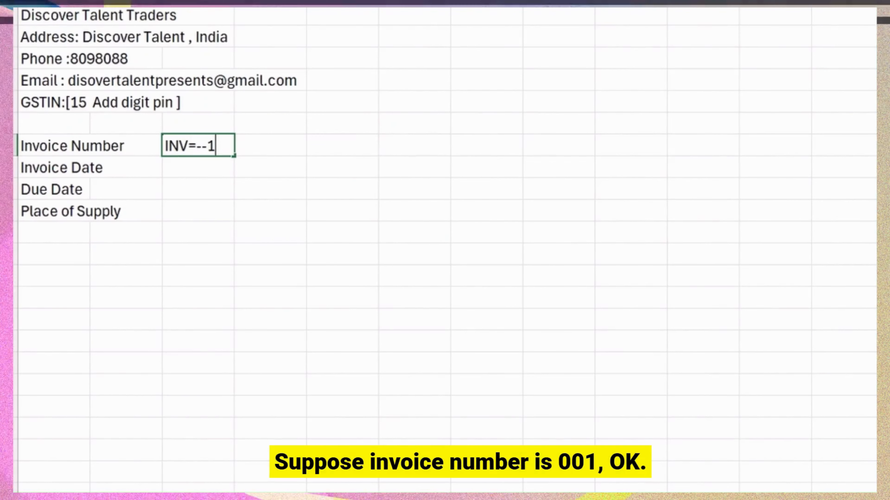
{"action": "key", "text": "BackSpace"}
{"action": "key", "text": "BackSpace"}
{"action": "key", "text": "BackSpace"}
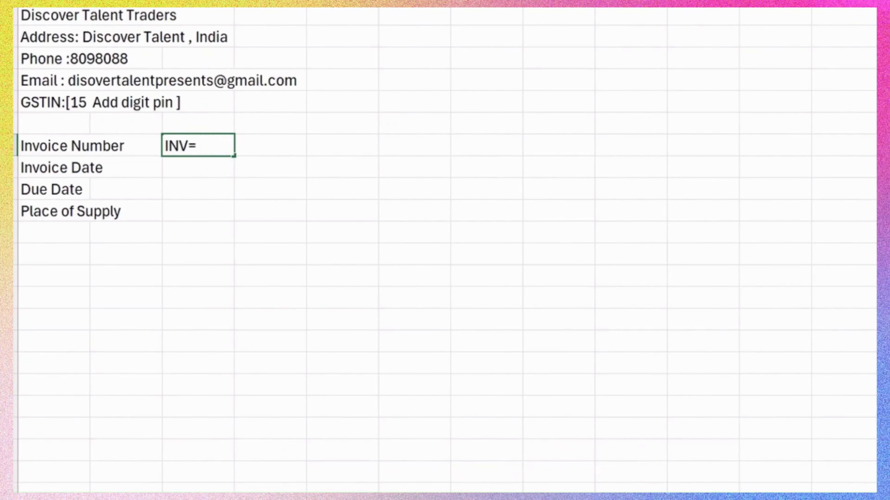
{"action": "type", "text": "-001"}
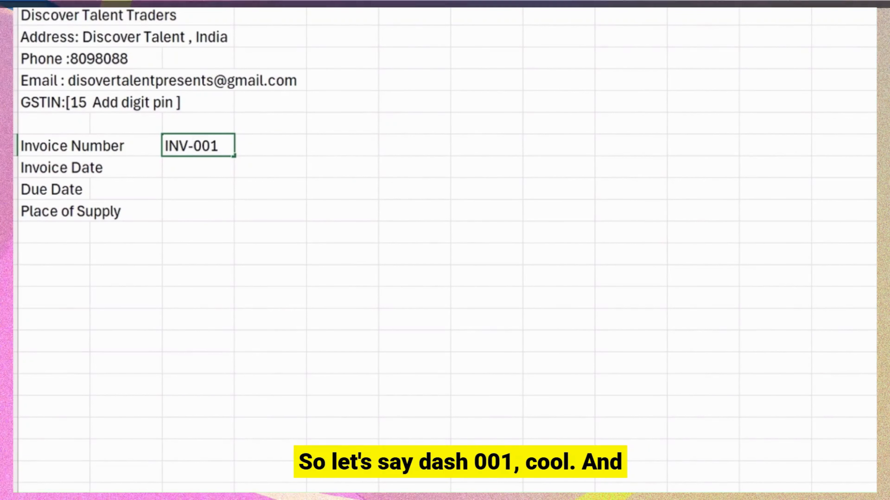
{"action": "key", "text": "Return"}
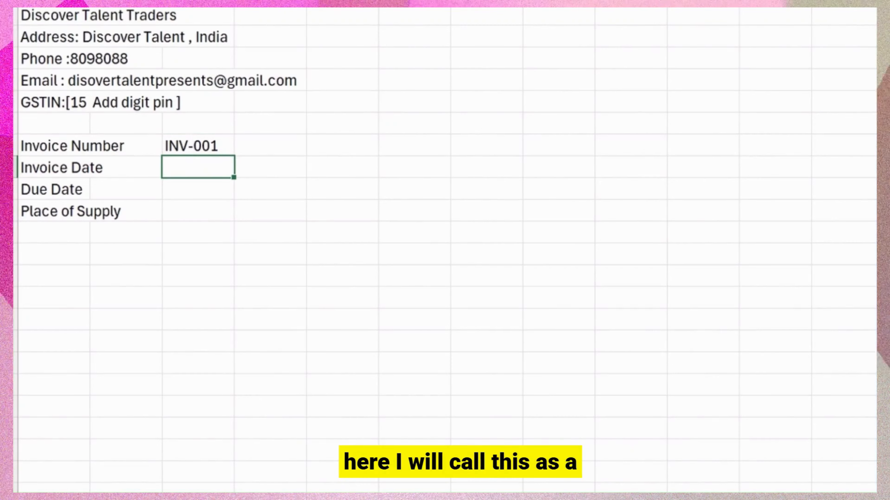
Insert today's date 06-05-2026 in C9 and begin the due-date formula =C9 in C10.
{"action": "key", "text": "ctrl+semicolon"}
{"action": "key", "text": "Return"}
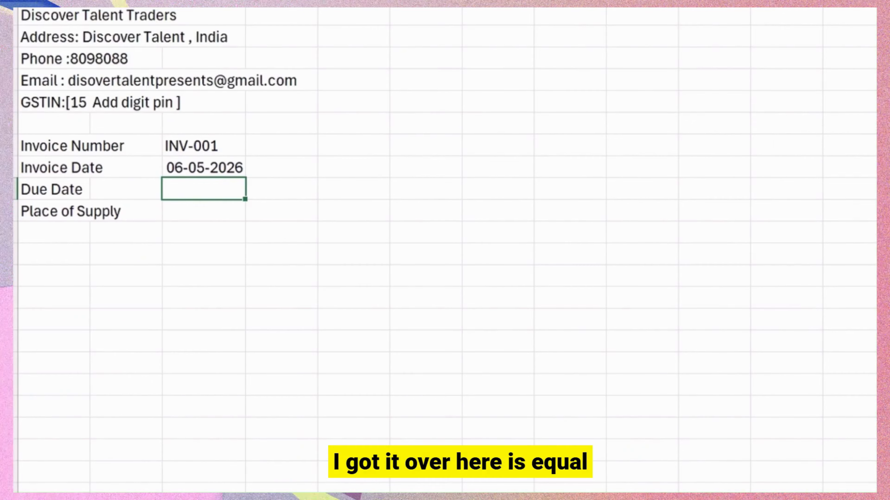
{"action": "type", "text": "="}
{"action": "key", "text": "Up"}
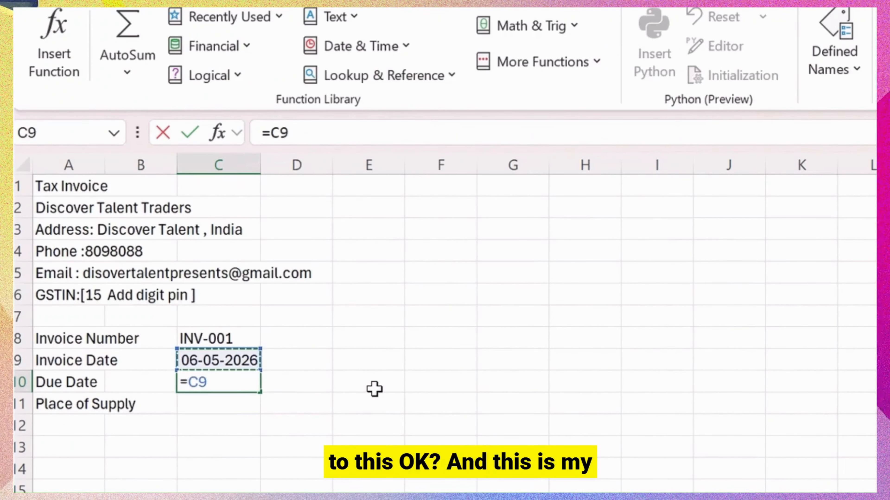
Complete the due date as =C9+3 (09-05-2026) and enter Mumbai as the place of supply.
{"action": "type", "text": "+"}
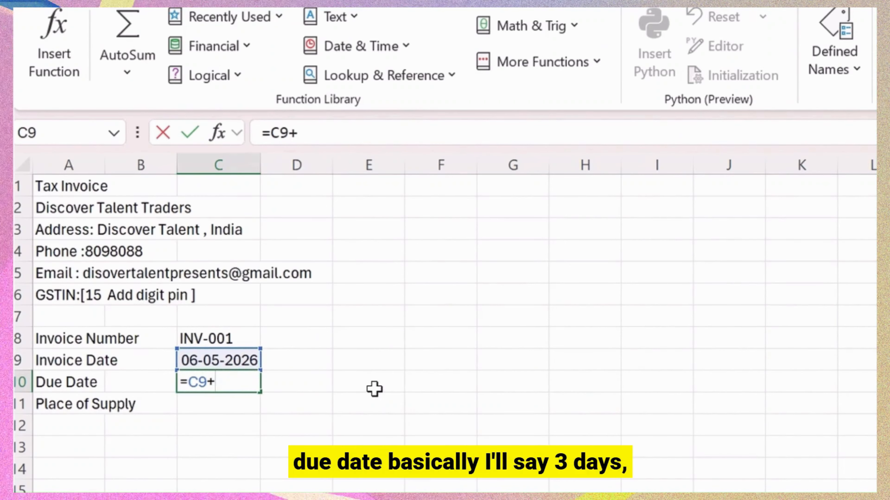
{"action": "key", "text": "Return"}
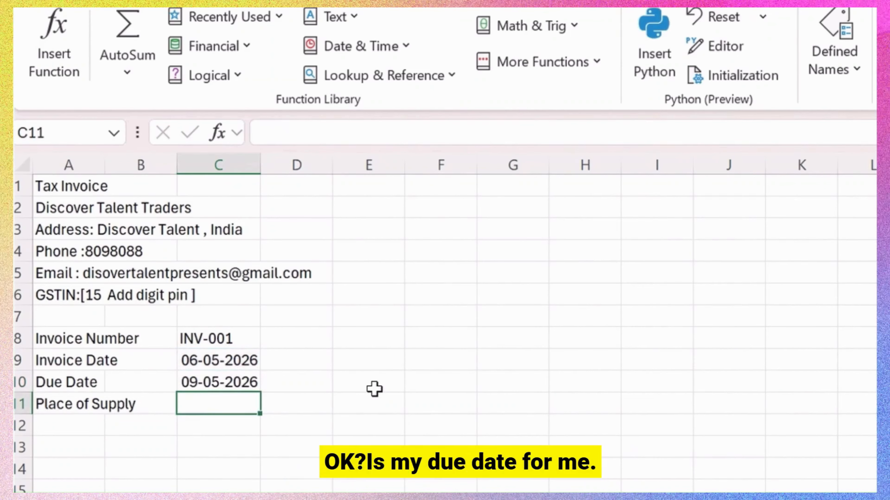
{"action": "key", "text": "Up"}
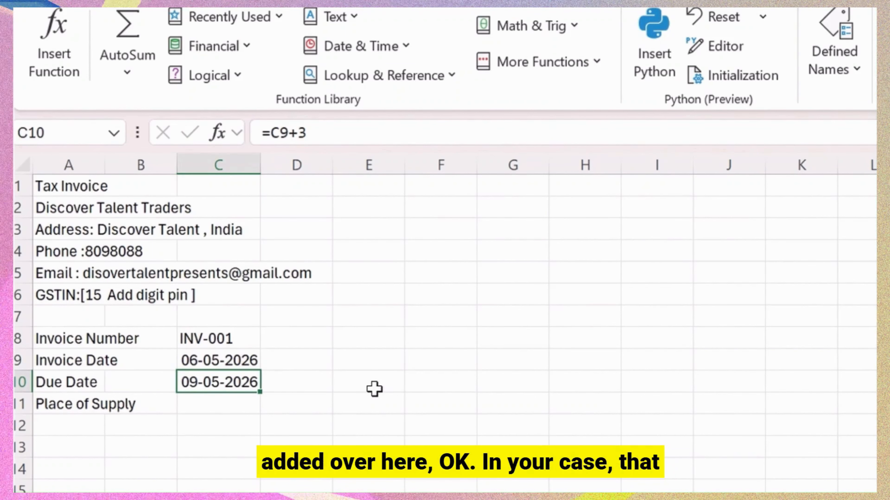
{"action": "key", "text": "Down"}
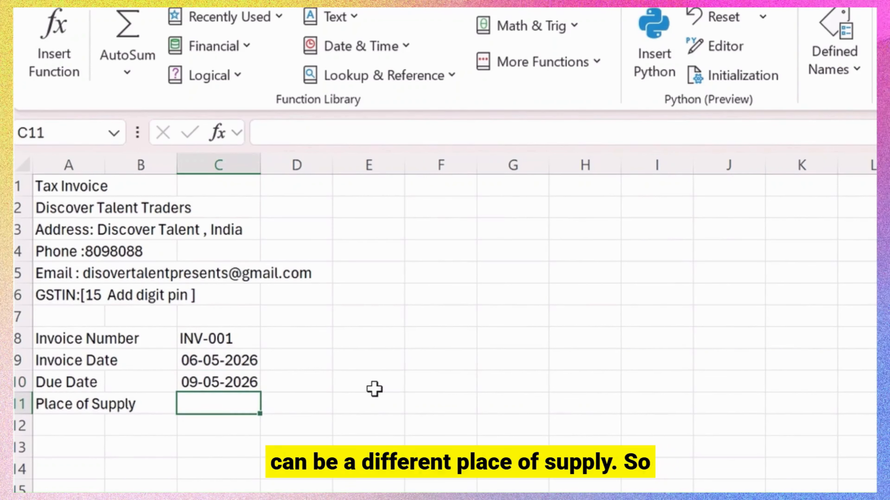
{"action": "type", "text": "Mumbai"}
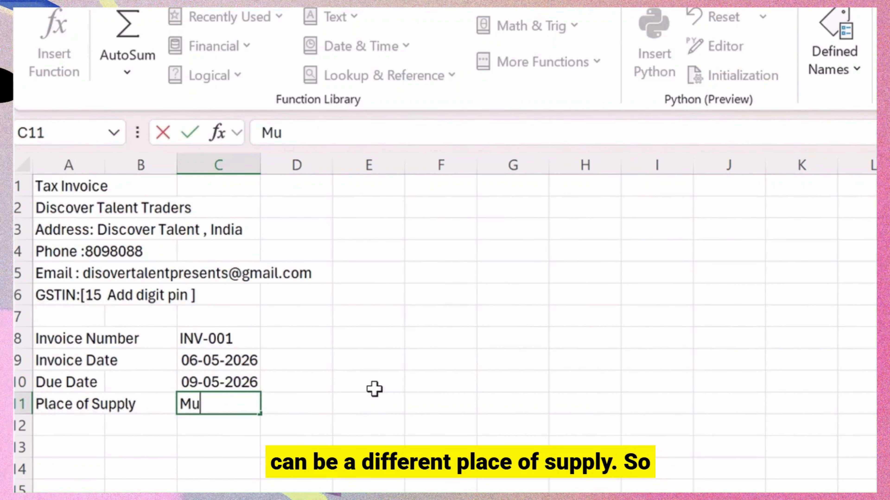
{"action": "key", "text": "Return"}
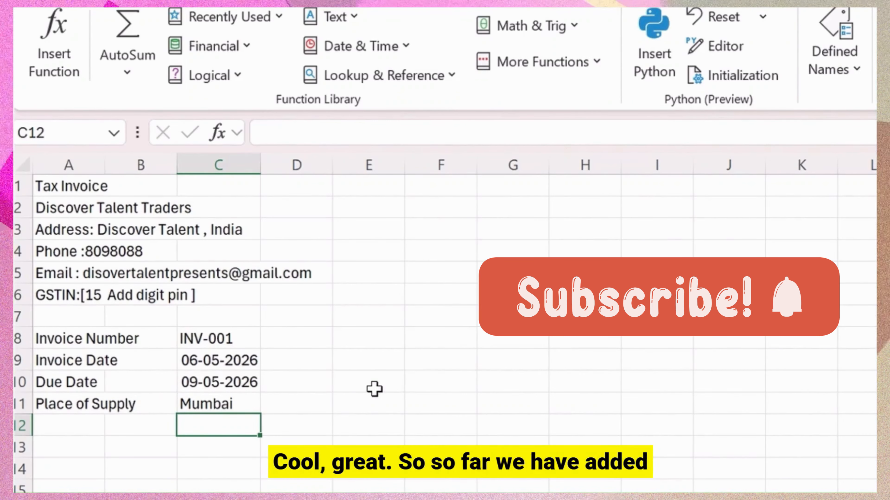
{"action": "key", "text": "Right"}
{"action": "key", "text": "Right"}
{"action": "key", "text": "Right"}
{"action": "key", "text": "Up"}
{"action": "key", "text": "Up"}
{"action": "key", "text": "Up"}
{"action": "key", "text": "Up"}
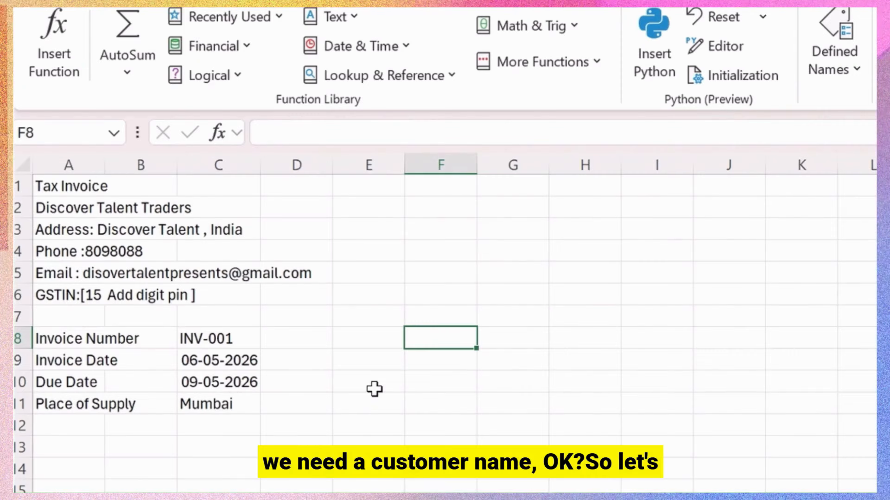
Type the customer labels Customer Name, Address, GSTIN and State into F8:F11.
{"action": "type", "text": "Customer Nam"}
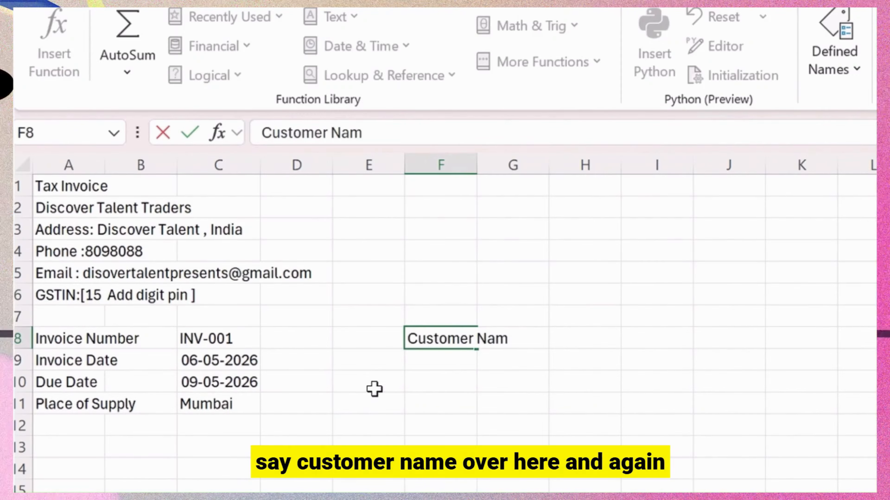
{"action": "type", "text": "e"}
{"action": "key", "text": "Return"}
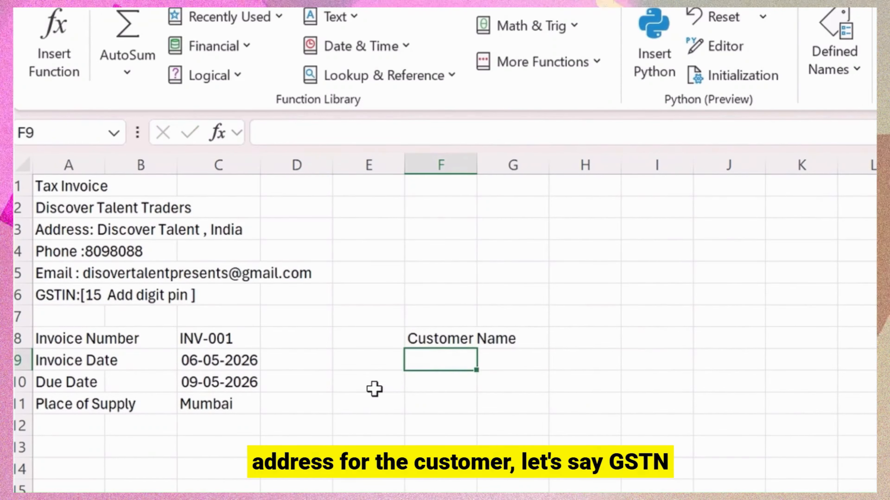
{"action": "type", "text": "Address"}
{"action": "key", "text": "Return"}
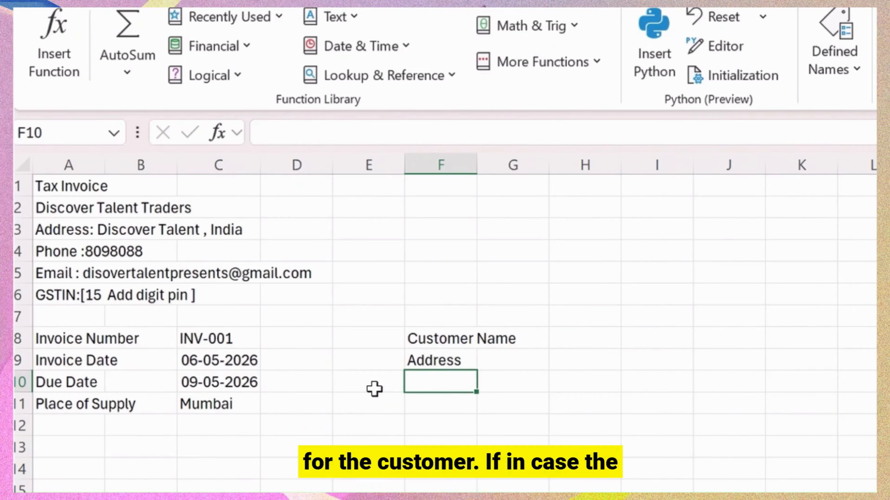
{"action": "type", "text": "GSTIN"}
{"action": "key", "text": "Return"}
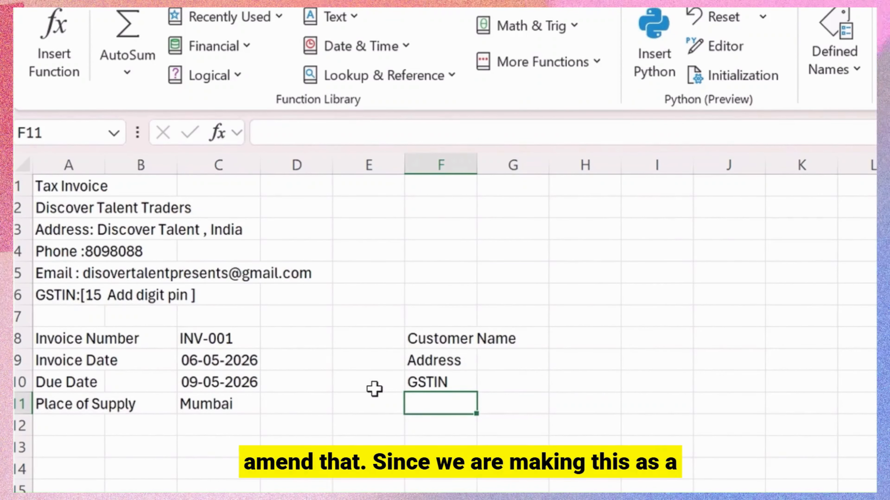
{"action": "type", "text": "St"}
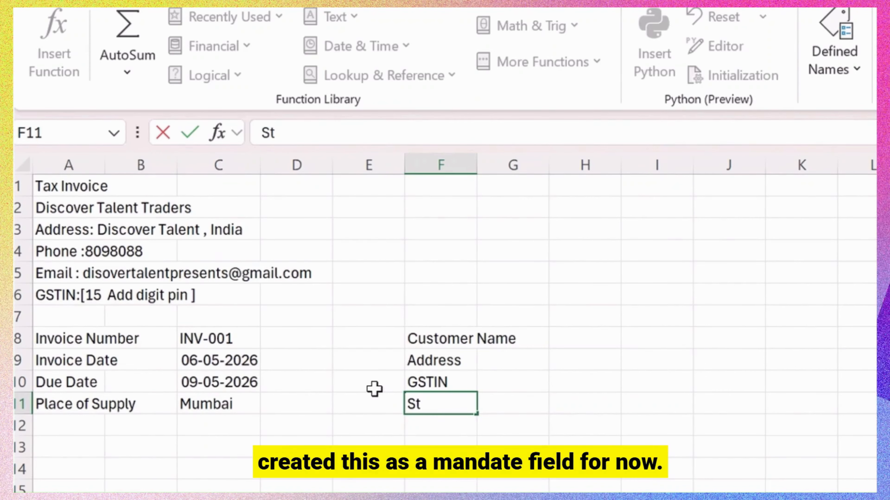
{"action": "type", "text": "ate"}
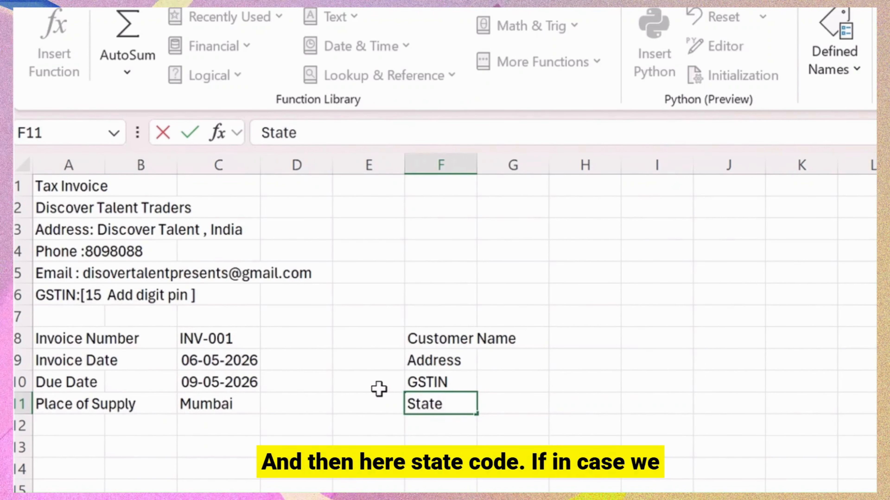
{"action": "type", "text": " Code"}
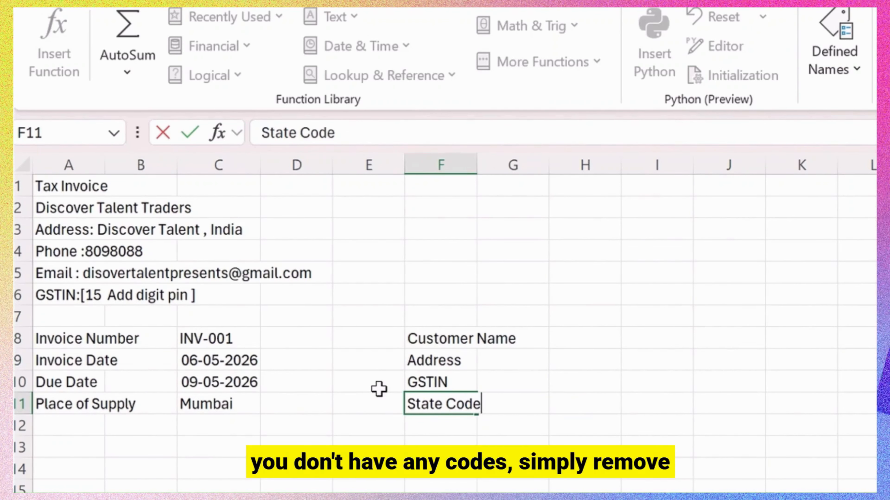
{"action": "key", "text": "BackSpace"}
{"action": "key", "text": "BackSpace"}
{"action": "key", "text": "Tab"}
{"action": "key", "text": "Tab"}
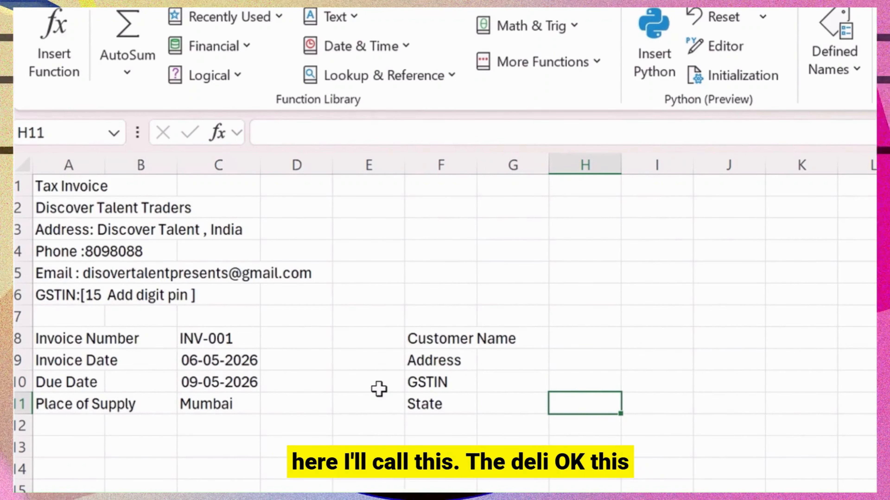
Enter Delhi as the customer's state in H11 and the customer's GSTIN in H10.
{"action": "type", "text": "Delhi"}
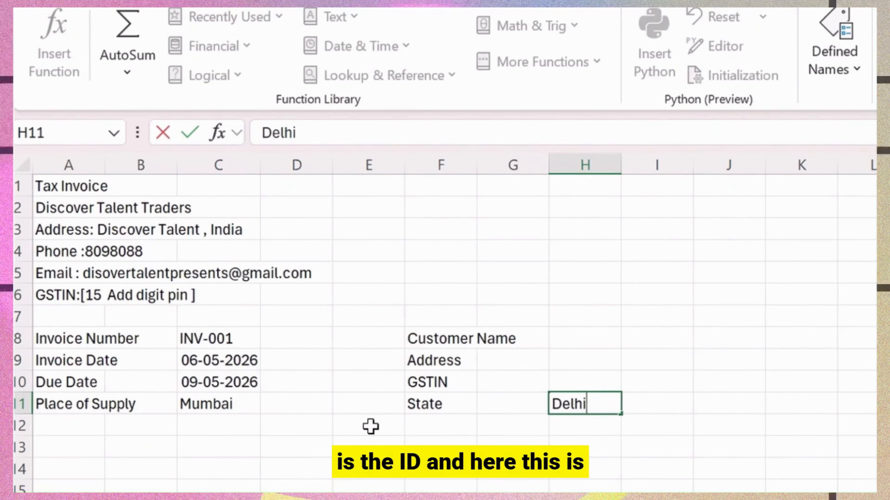
{"action": "key", "text": "Up"}
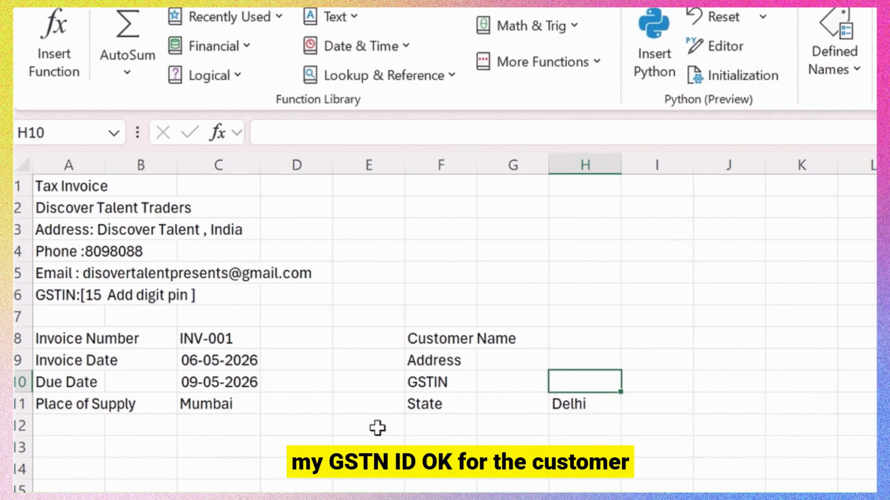
{"action": "type", "text": "889008989080"}
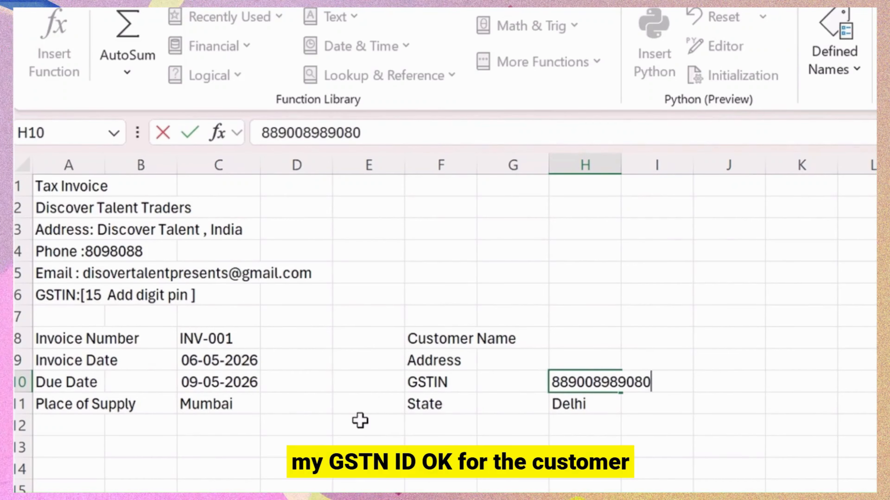
{"action": "key", "text": "Up"}
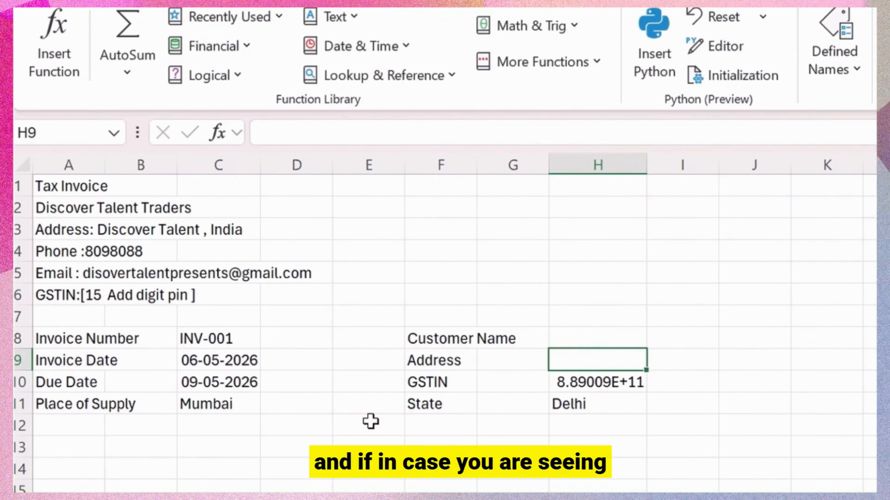
{"action": "key", "text": "Down"}
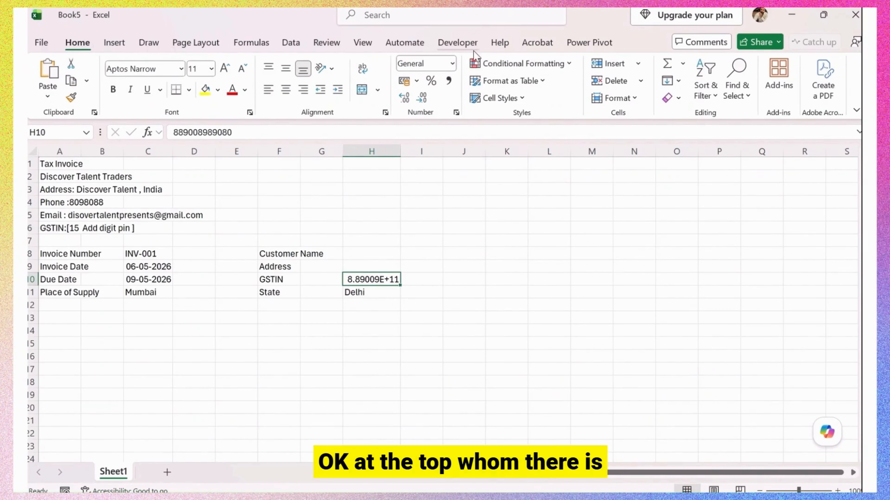
Format the GSTIN cell as Number with zero decimal places so it shows in full.
{"action": "left_click", "coordinate": [452, 63]}
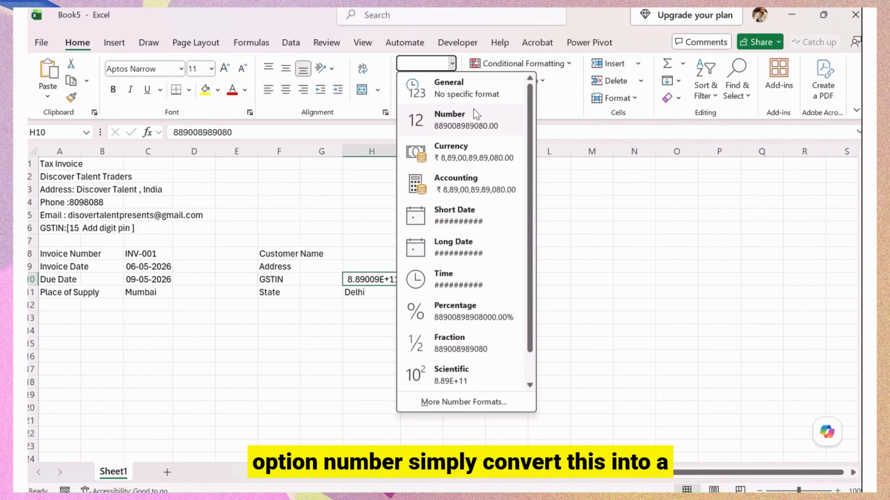
{"action": "left_click", "coordinate": [473, 119]}
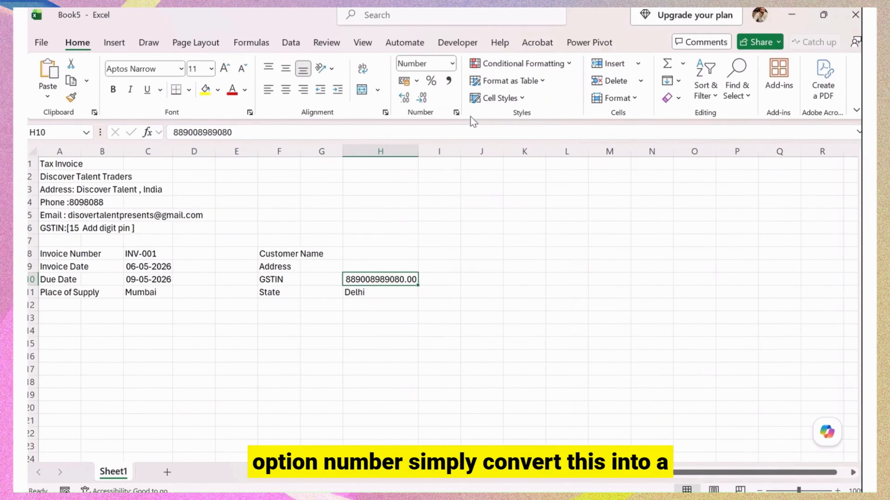
{"action": "left_click", "coordinate": [422, 97]}
{"action": "left_click", "coordinate": [423, 98]}
{"action": "left_click", "coordinate": [388, 242]}
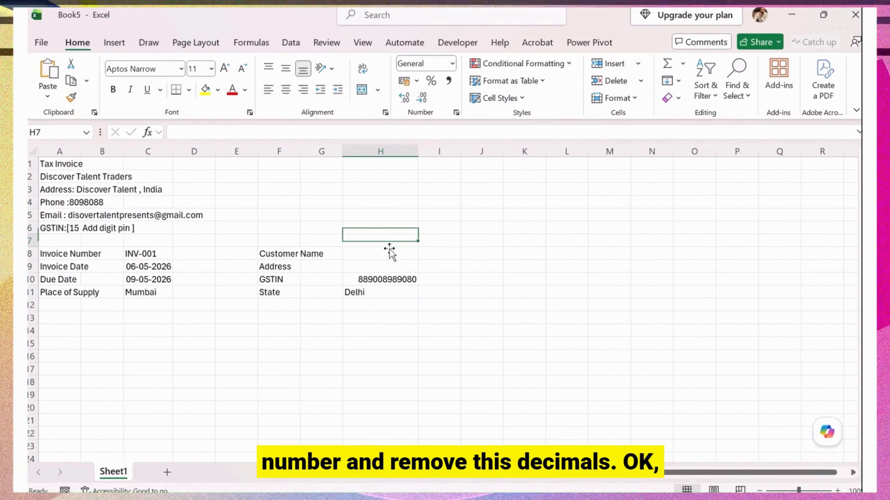
{"action": "left_click", "coordinate": [407, 278]}
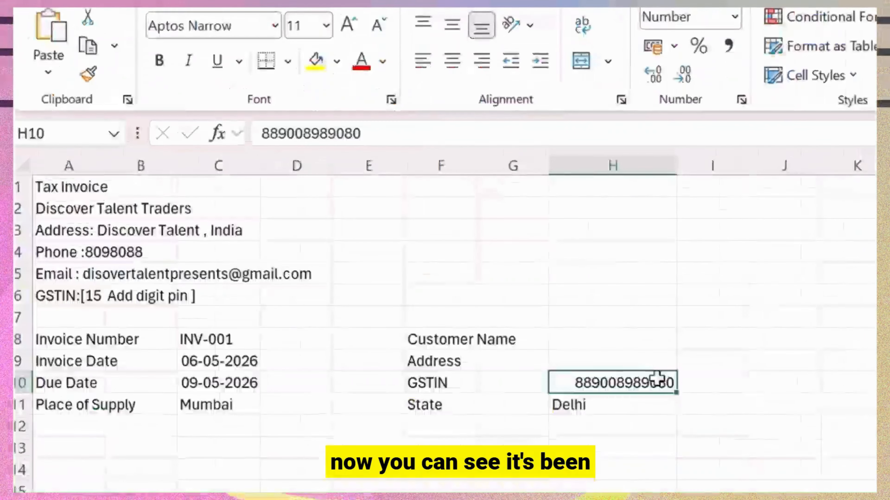
{"action": "left_click", "coordinate": [391, 258]}
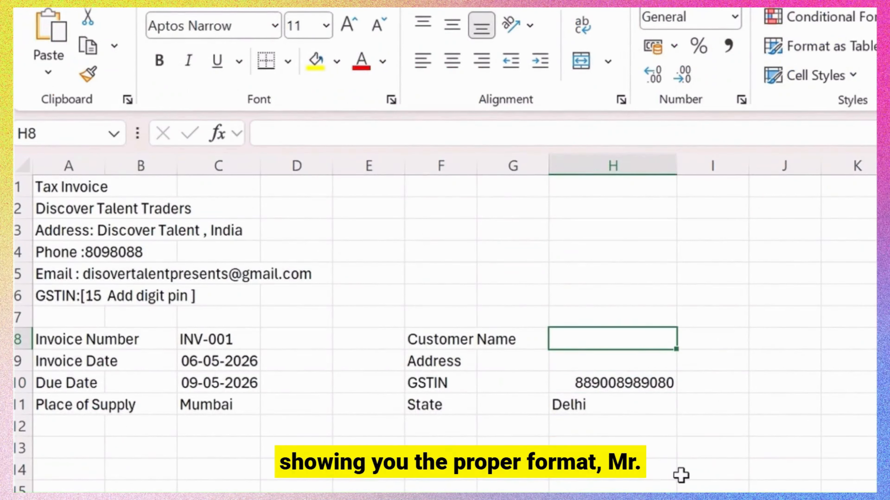
Enter the customer's name in H8 and an address ending 'Delhi India' in H9.
{"action": "type", "text": "Mr Alon"}
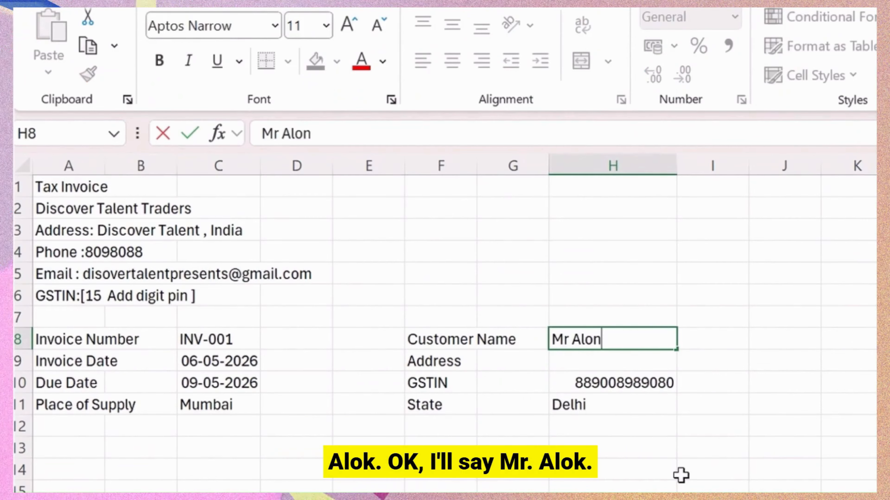
{"action": "key", "text": "Return"}
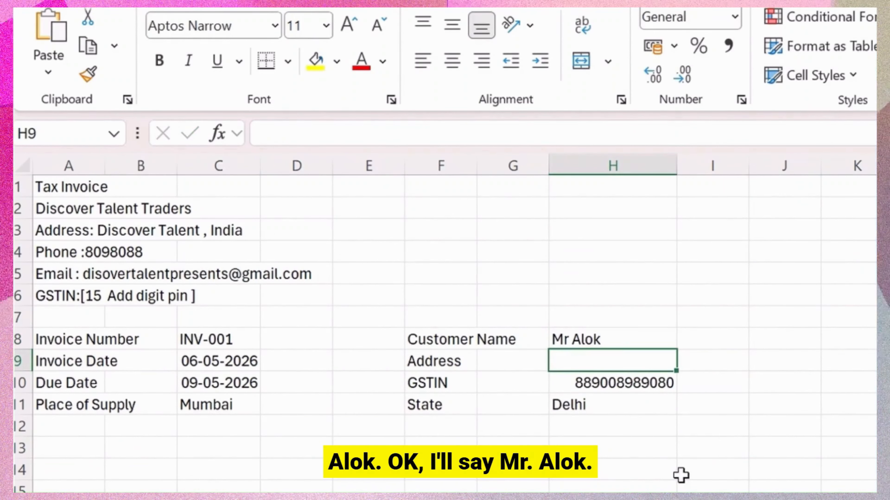
{"action": "type", "text": "Discover Talen"}
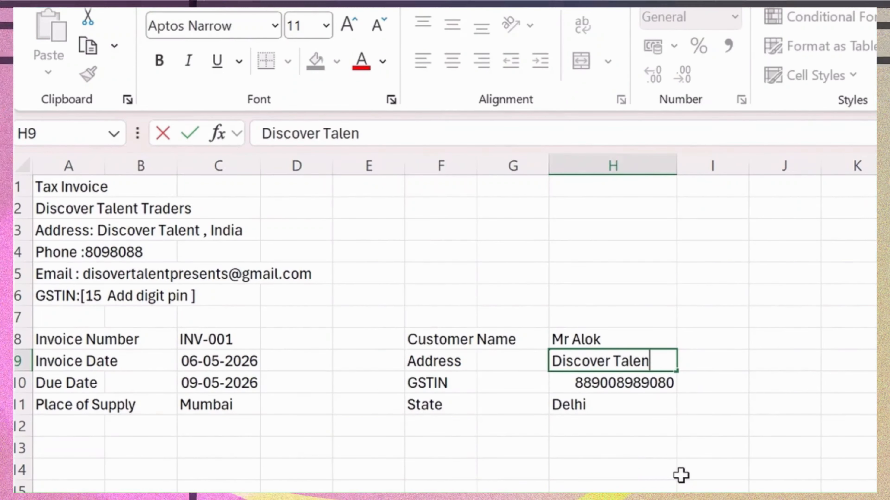
{"action": "type", "text": "t , M"}
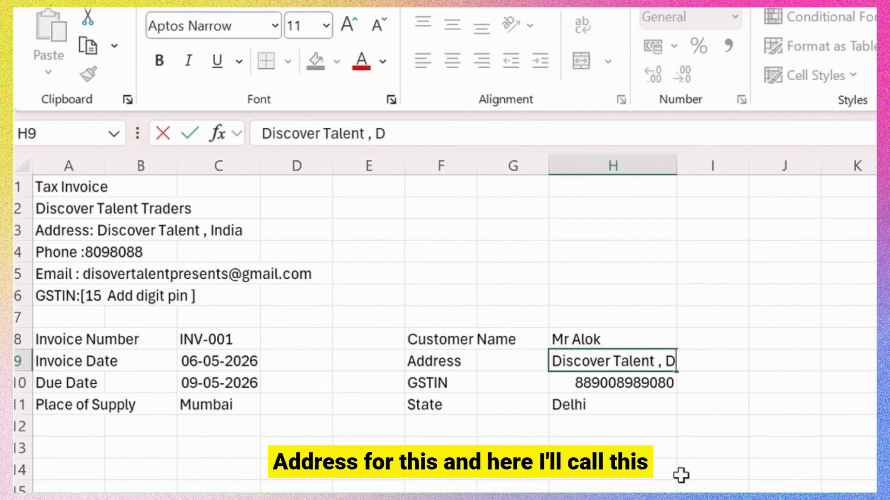
{"action": "type", "text": "elhi"}
{"action": "key", "text": "Return"}
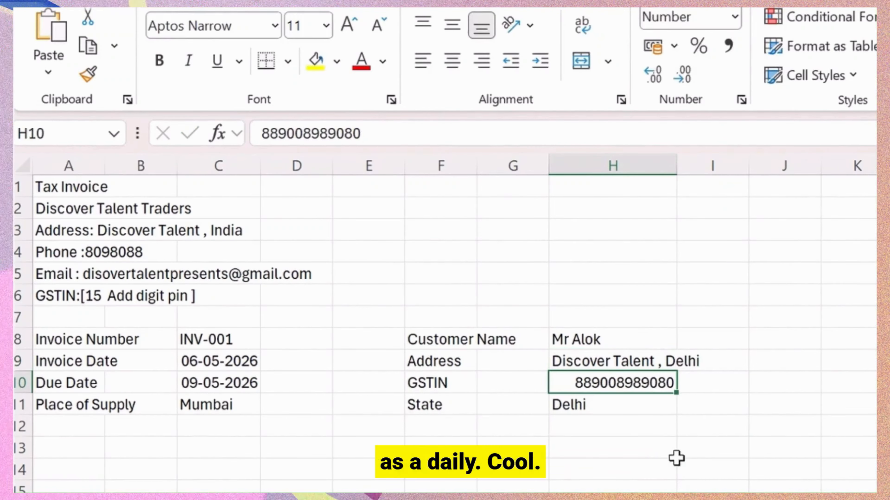
{"action": "left_click", "coordinate": [630, 360]}
{"action": "left_click", "coordinate": [472, 133]}
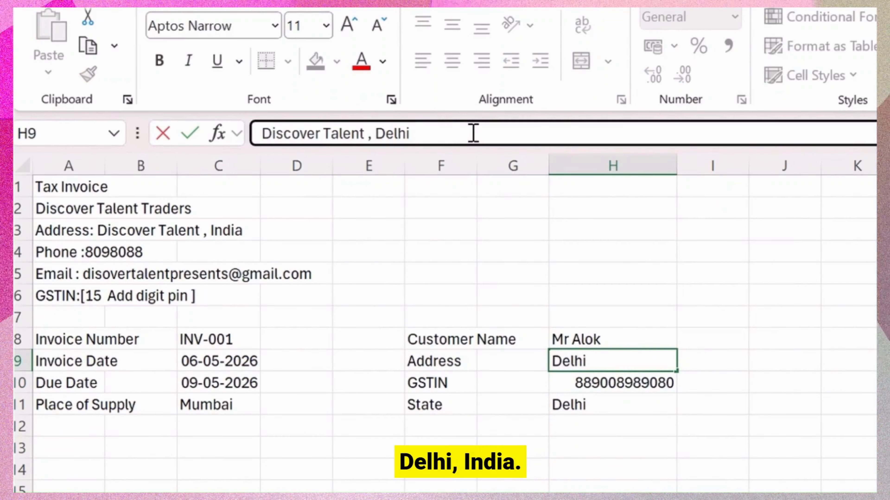
{"action": "type", "text": "India"}
{"action": "key", "text": "Return"}
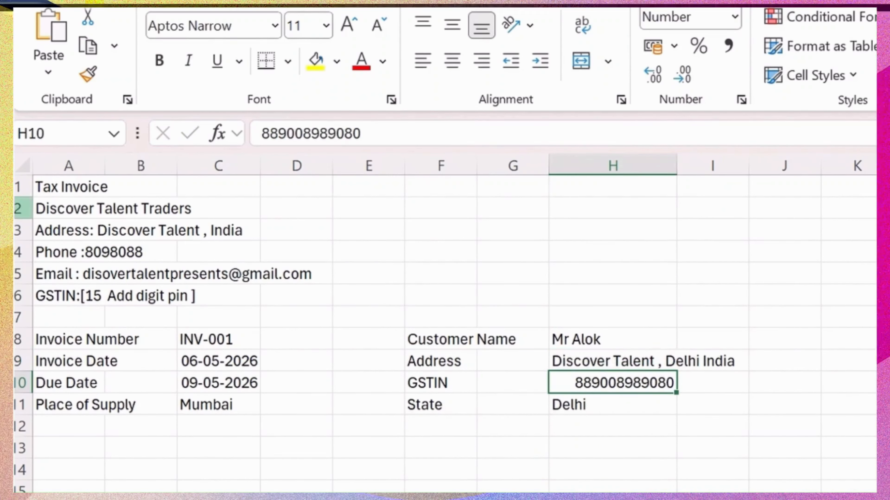
Insert 'Mumbai ,' before India in the A3 company address.
{"action": "left_click", "coordinate": [67, 234]}
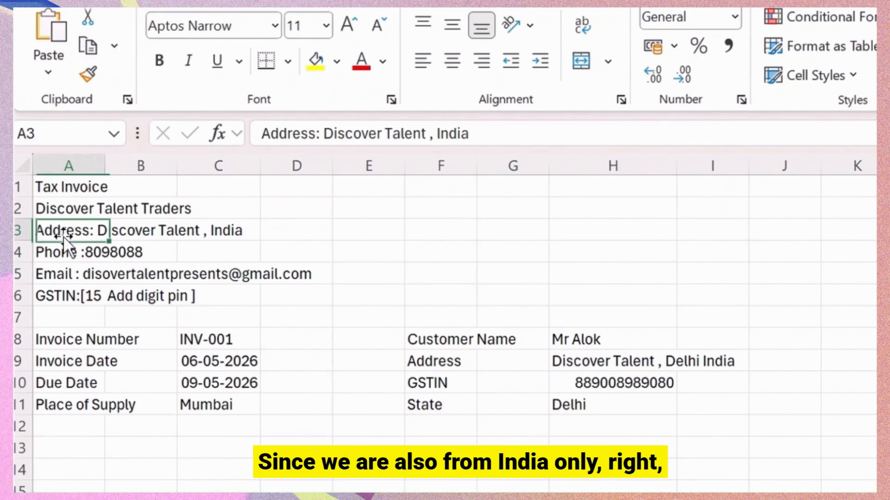
{"action": "left_click", "coordinate": [437, 136]}
{"action": "type", "text": "Mumba"}
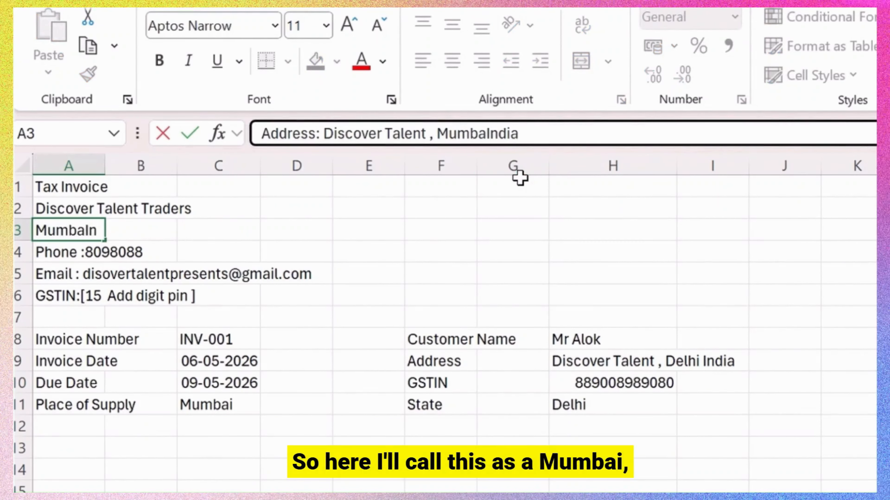
{"action": "type", "text": "i ,"}
{"action": "key", "text": "Return"}
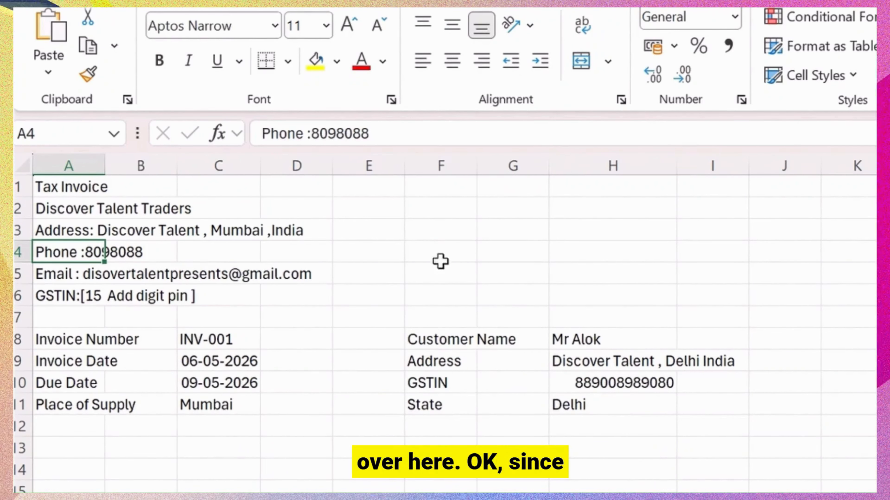
Select empty cell F7 above the customer name and address rows.
{"action": "left_click", "coordinate": [430, 311]}
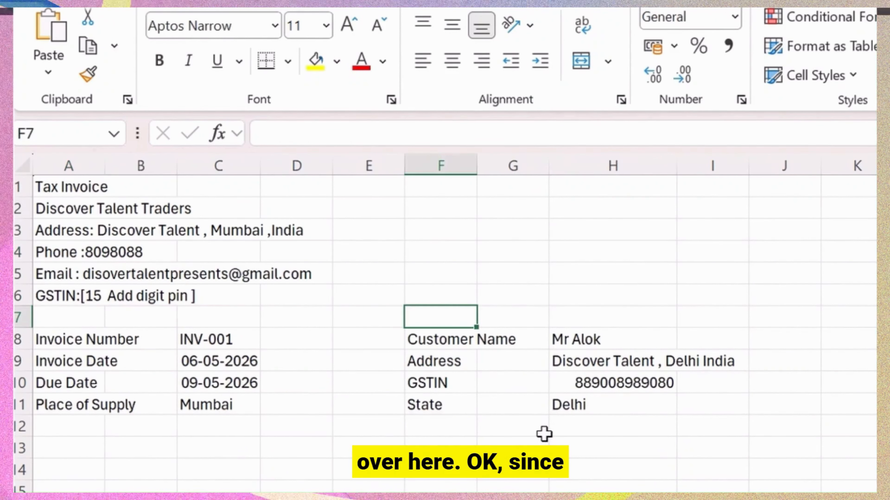
{"action": "key", "text": "Down"}
{"action": "key", "text": "shift+Right"}
{"action": "key", "text": "shift+Right"}
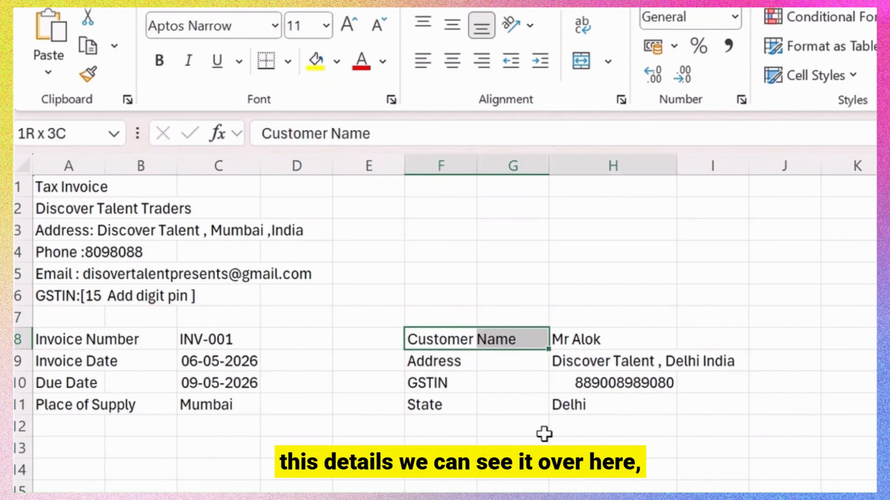
{"action": "key", "text": "shift+Down"}
{"action": "key", "text": "Left"}
{"action": "key", "text": "Up"}
Enter the heading 'Bill To' in cell F7.
{"action": "key", "text": "Left"}
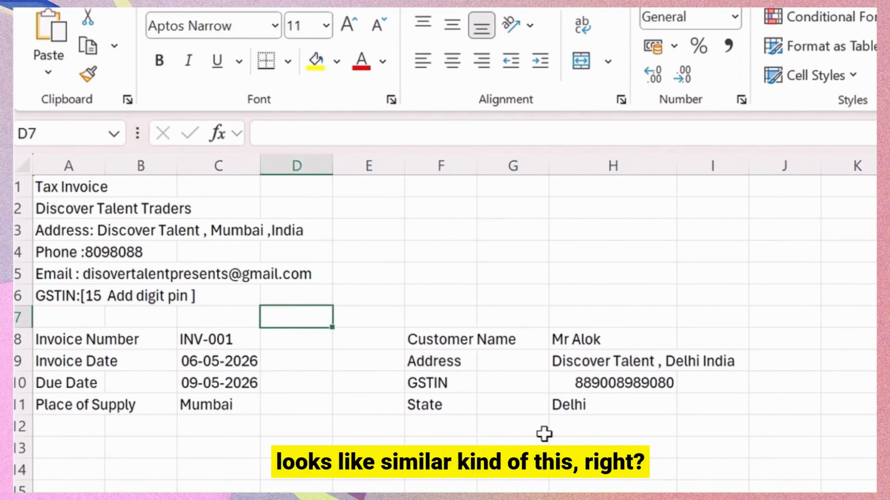
{"action": "key", "text": "Left"}
{"action": "key", "text": "Left"}
{"action": "key", "text": "Up"}
{"action": "key", "text": "Up"}
{"action": "key", "text": "Left"}
{"action": "key", "text": "Right"}
{"action": "key", "text": "Right"}
{"action": "key", "text": "Right"}
{"action": "key", "text": "Right"}
{"action": "key", "text": "Down"}
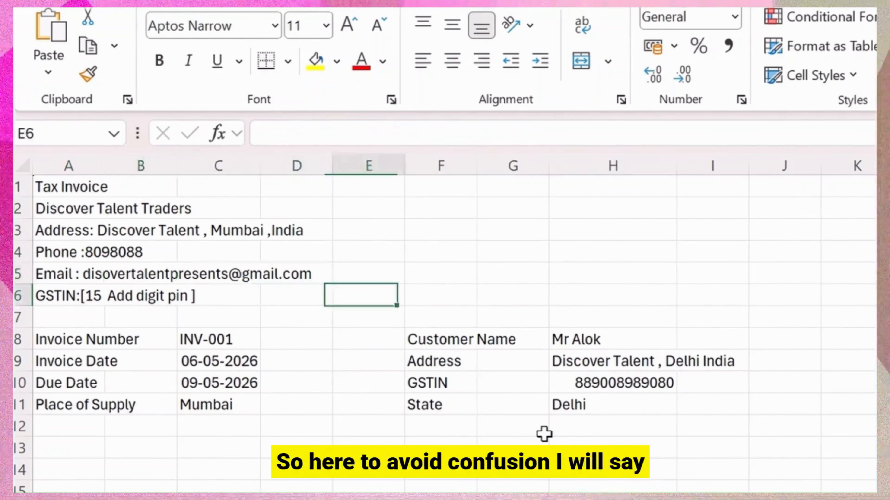
{"action": "key", "text": "Right"}
{"action": "key", "text": "Down"}
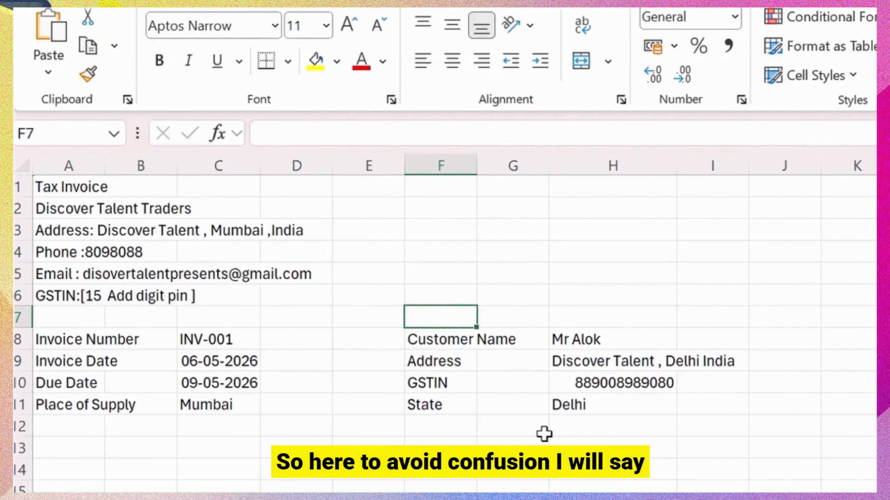
{"action": "type", "text": "Bill To"}
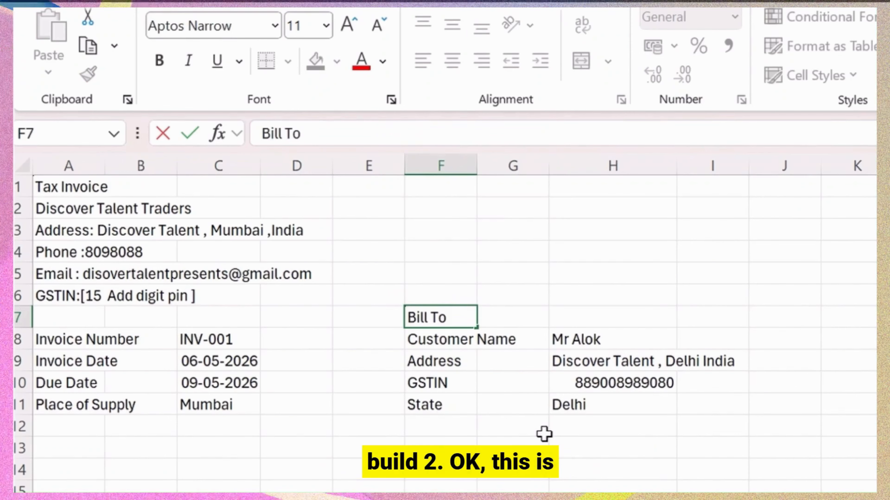
{"action": "key", "text": "Return"}
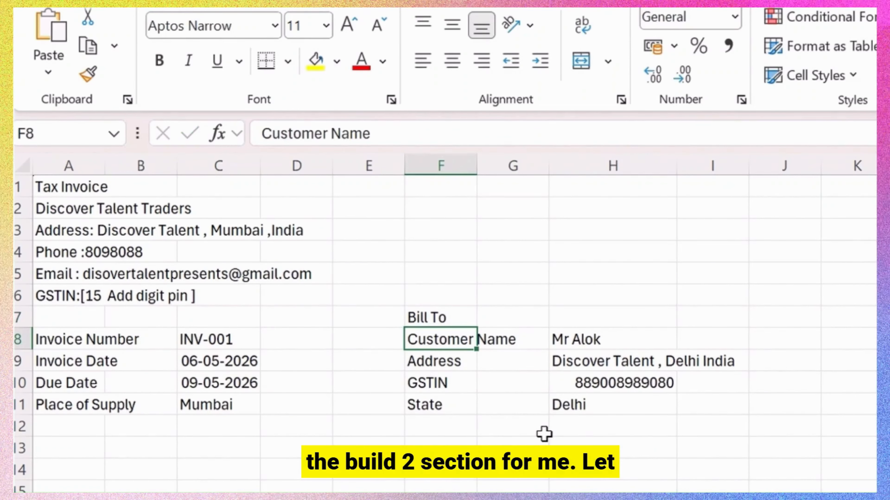
Widen columns F and A so Customer Name and the other labels fit.
{"action": "left_click_drag", "start_coordinate": [477, 165], "coordinate": [528, 166]}
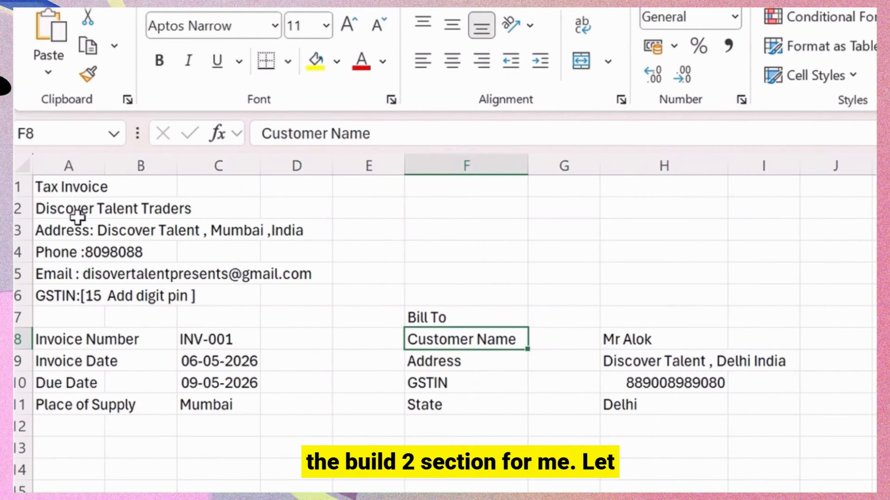
{"action": "left_click", "coordinate": [90, 165]}
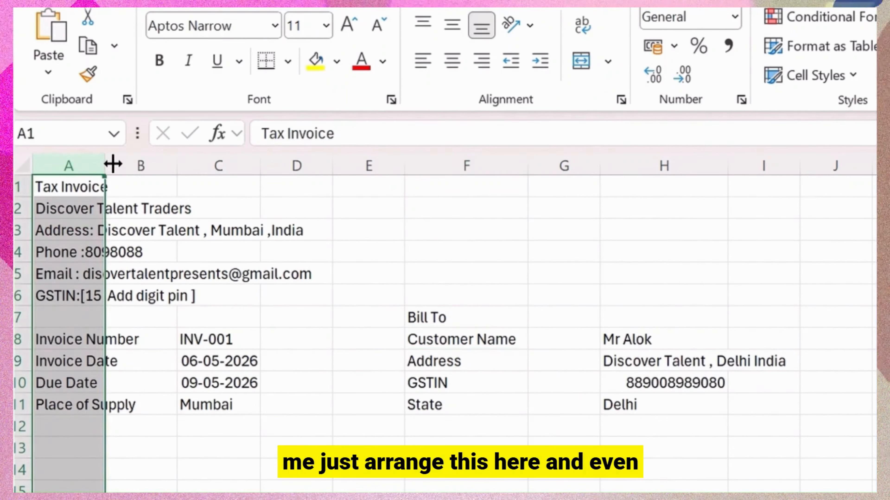
{"action": "left_click_drag", "start_coordinate": [105, 166], "coordinate": [151, 166]}
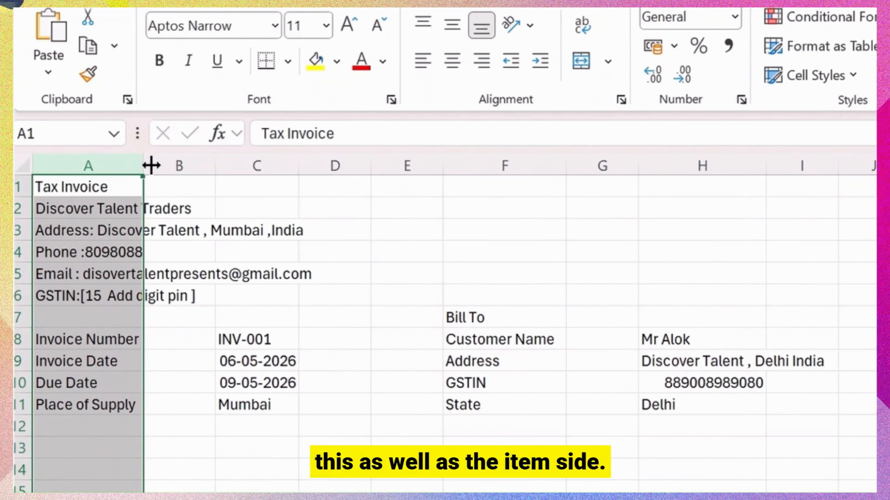
{"action": "left_click", "coordinate": [178, 337]}
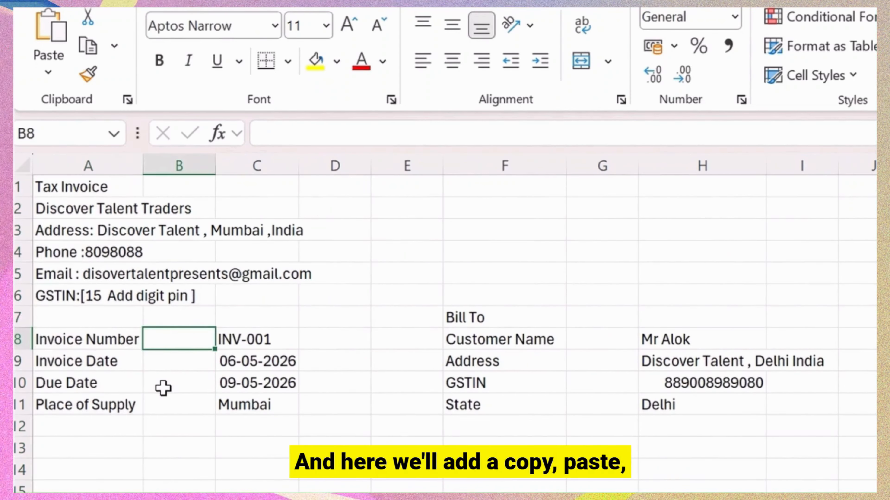
Put a colon separator in B8 and copy it down to B9, B10 and B11.
{"action": "type", "text": ":"}
{"action": "key", "text": "ctrl+Return"}
{"action": "key", "text": "ctrl+c"}
{"action": "key", "text": "Down"}
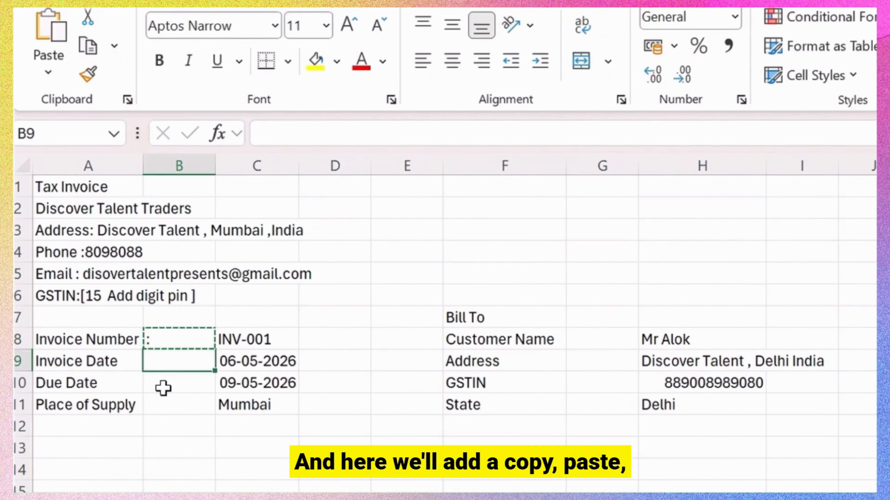
{"action": "key", "text": "ctrl+v"}
{"action": "key", "text": "Down"}
{"action": "key", "text": "ctrl+v"}
{"action": "key", "text": "Down"}
{"action": "key", "text": "ctrl+v"}
Paste colon separators into G7 through G11 beside the Bill To details.
{"action": "key", "text": "Right"}
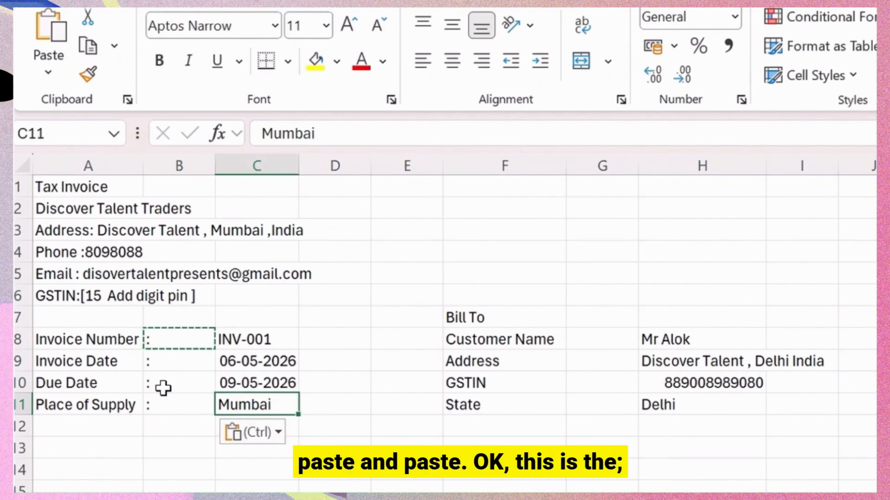
{"action": "key", "text": "Right"}
{"action": "key", "text": "Right"}
{"action": "key", "text": "Right"}
{"action": "key", "text": "Up"}
{"action": "key", "text": "Right"}
{"action": "key", "text": "Up"}
{"action": "key", "text": "Up"}
{"action": "key", "text": "Up"}
{"action": "key", "text": "ctrl+v"}
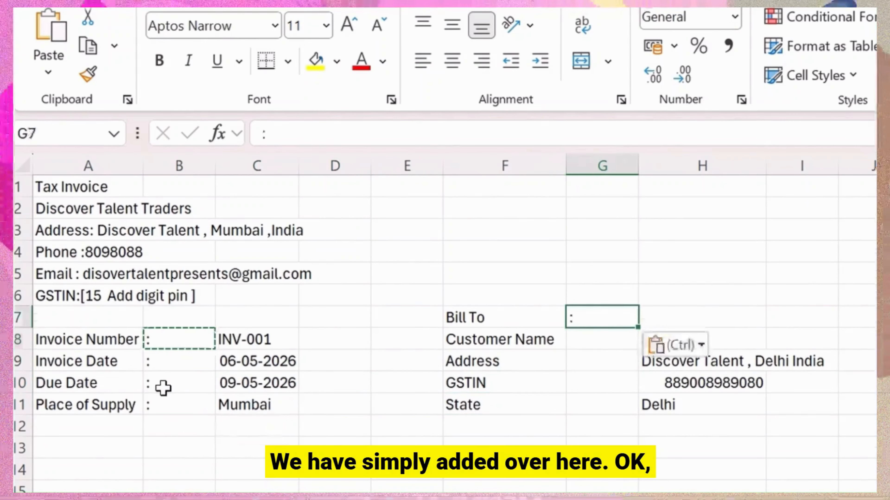
{"action": "key", "text": "Down"}
{"action": "key", "text": "ctrl+v"}
{"action": "key", "text": "Down"}
{"action": "key", "text": "ctrl+Down"}
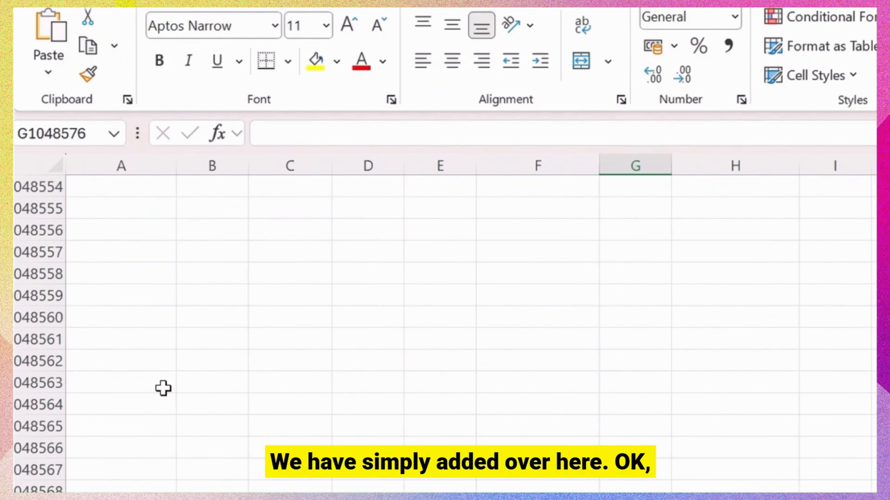
{"action": "key", "text": "ctrl+Up"}
{"action": "key", "text": "Down"}
{"action": "key", "text": "ctrl+v"}
{"action": "key", "text": "Down"}
{"action": "key", "text": "ctrl+v"}
Make the colons in G7:G11 bold.
{"action": "key", "text": "Down"}
{"action": "key", "text": "ctrl+v"}
{"action": "key", "text": "Up"}
{"action": "key", "text": "Up"}
{"action": "key", "text": "Up"}
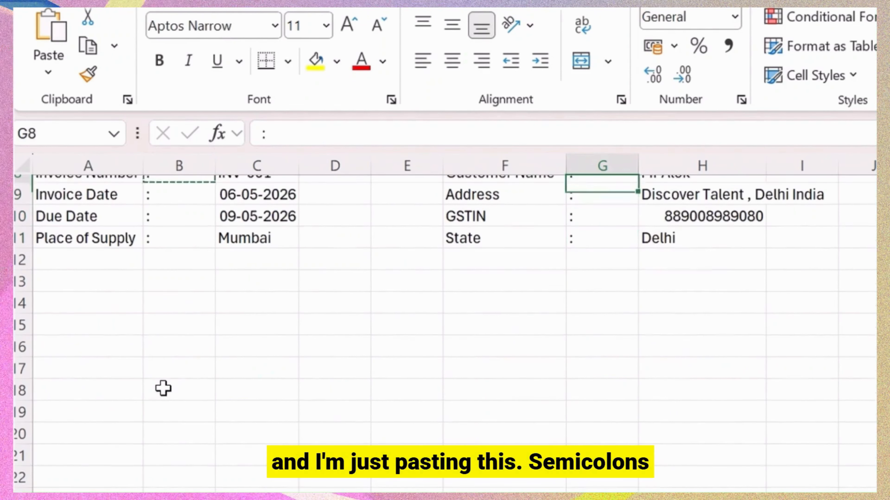
{"action": "key", "text": "Up"}
{"action": "key", "text": "Up"}
{"action": "key", "text": "Down"}
{"action": "key", "text": "shift+Down"}
{"action": "key", "text": "shift+Down"}
{"action": "key", "text": "shift+Down"}
{"action": "key", "text": "shift+Down"}
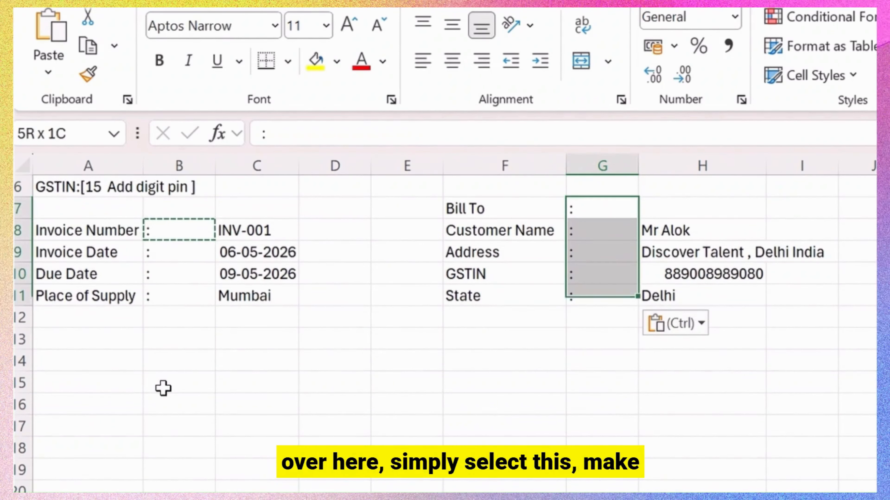
{"action": "key", "text": "ctrl+b"}
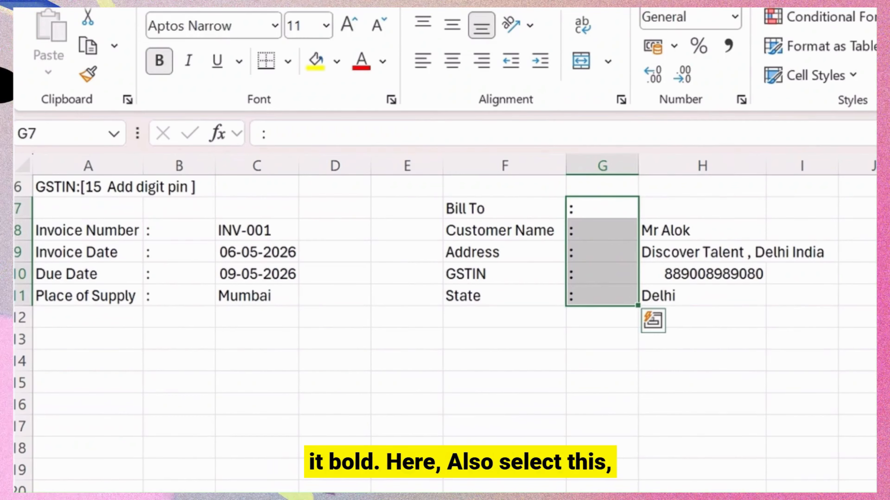
Center the colons in B8:B11 and narrow column B to just fit them.
{"action": "left_click_drag", "start_coordinate": [179, 239], "coordinate": [179, 294]}
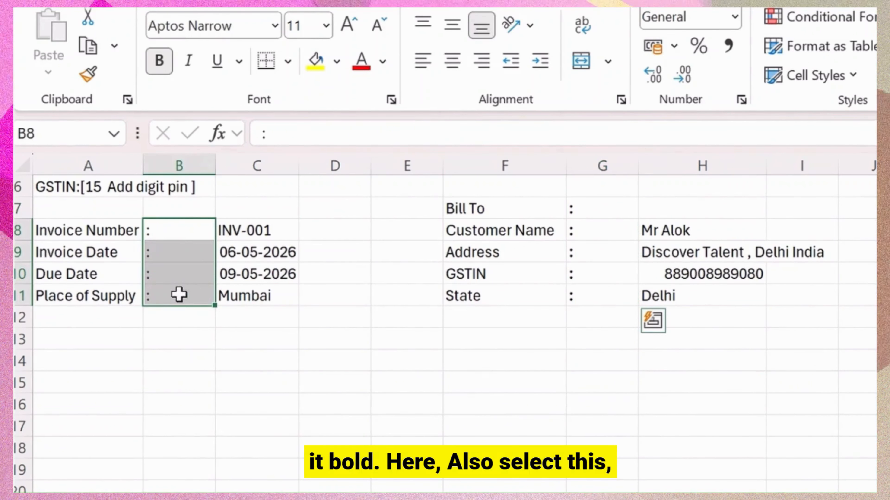
{"action": "left_click", "coordinate": [455, 65]}
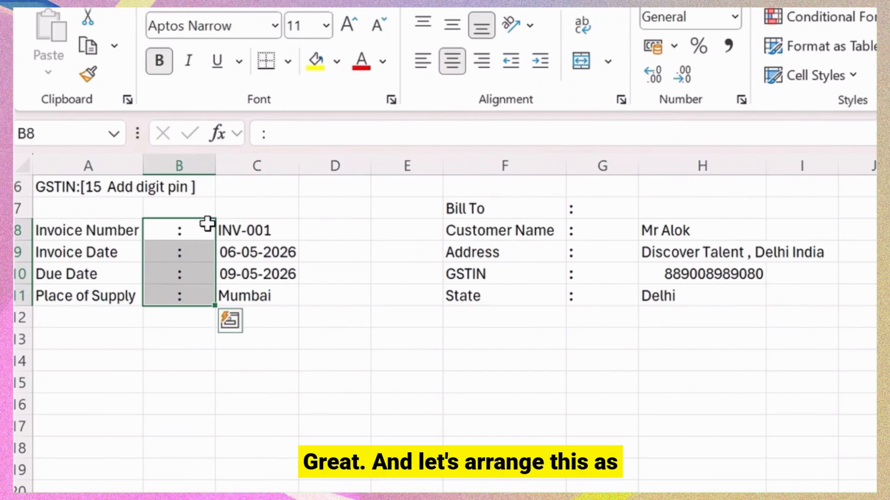
{"action": "left_click_drag", "start_coordinate": [216, 168], "coordinate": [177, 162]}
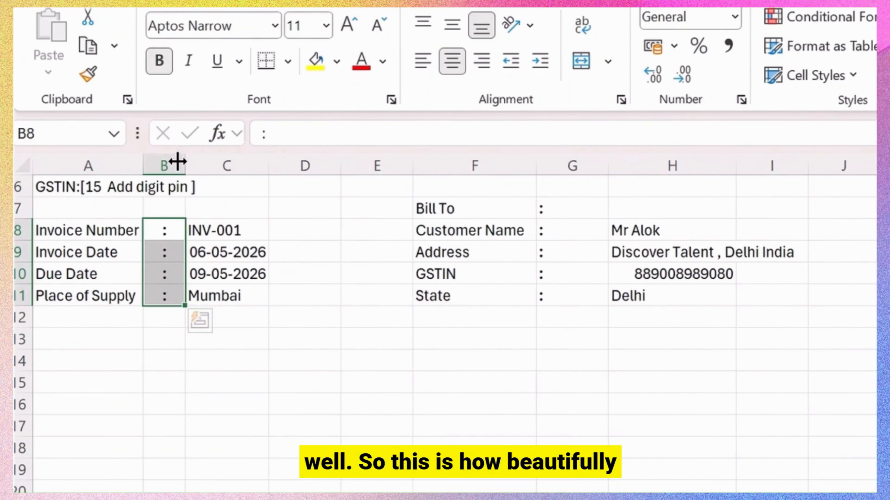
{"action": "scroll", "coordinate": [253, 245], "scroll_direction": "up", "scroll_amount": 2}
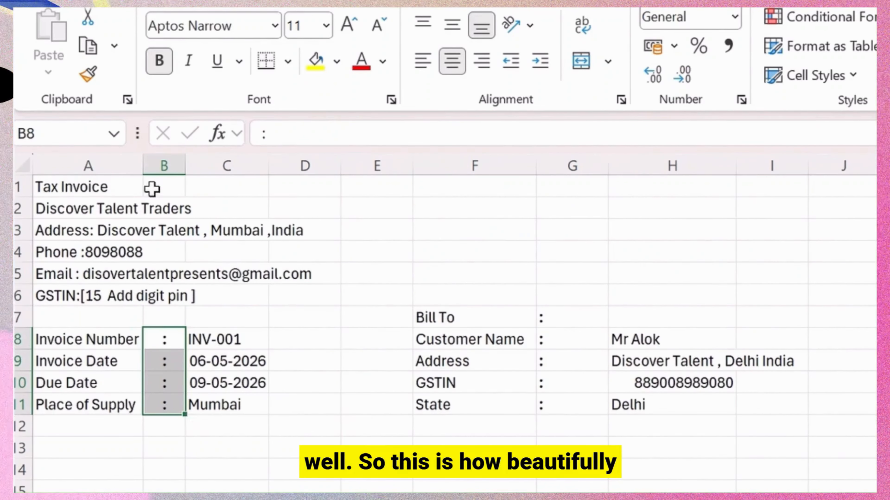
{"action": "left_click", "coordinate": [230, 318]}
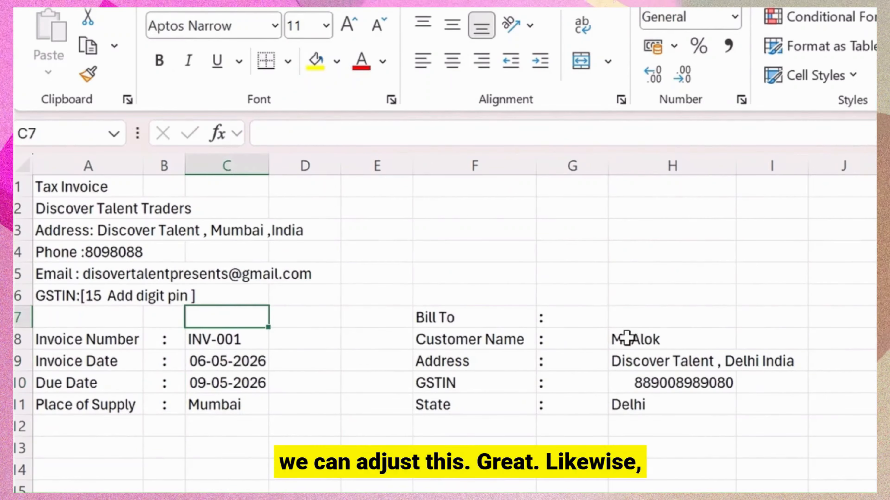
Narrow column G to the colons and column H to fit the GSTIN value.
{"action": "left_click_drag", "start_coordinate": [606, 174], "coordinate": [559, 173]}
{"action": "left_click", "coordinate": [596, 317]}
{"action": "left_click", "coordinate": [423, 314]}
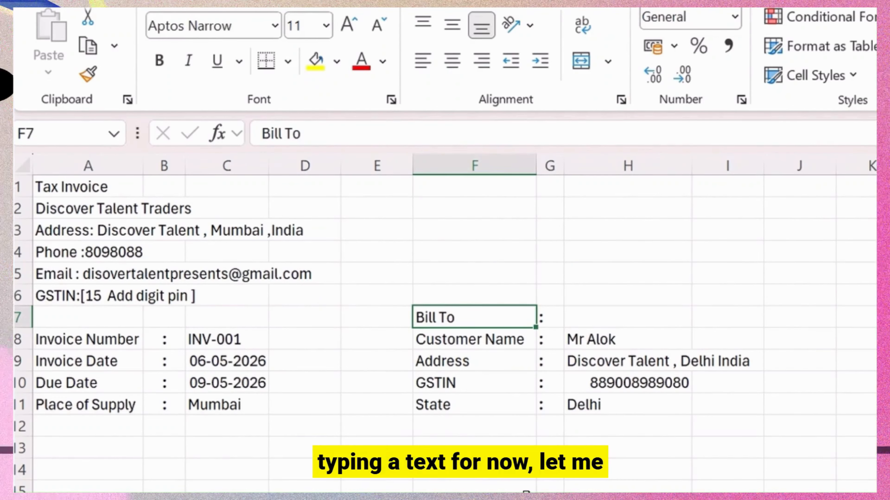
{"action": "left_click", "coordinate": [606, 375]}
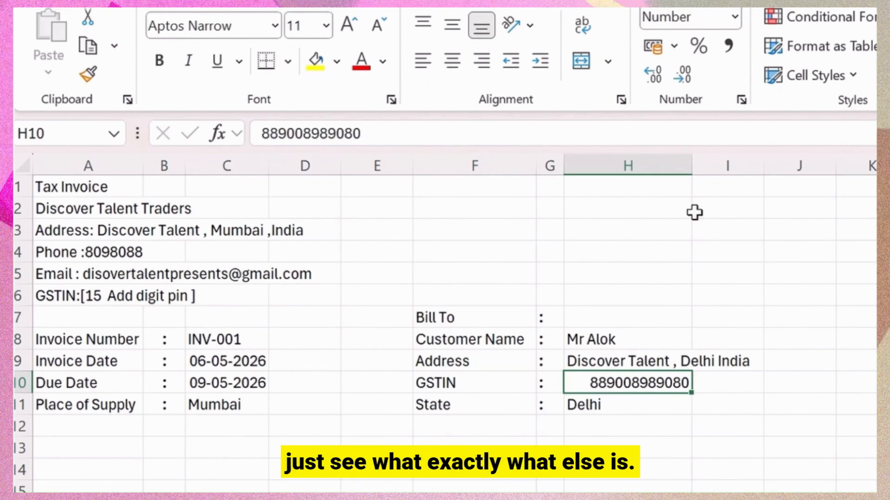
{"action": "left_click_drag", "start_coordinate": [692, 165], "coordinate": [683, 166]}
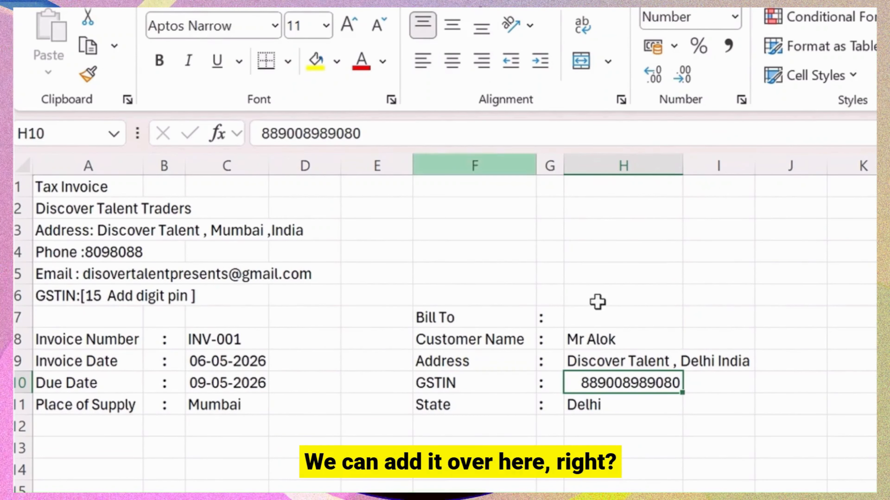
{"action": "left_click", "coordinate": [94, 499]}
{"action": "left_click", "coordinate": [96, 460]}
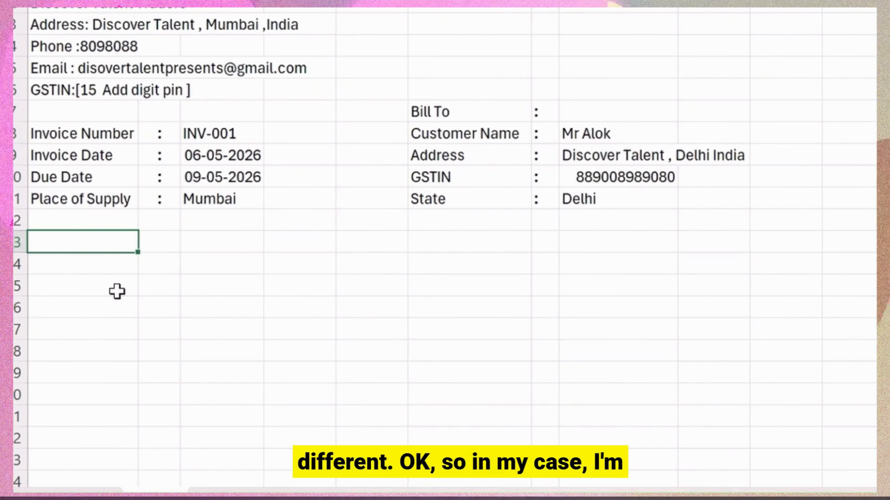
Type row 13 headings Sr Number, Description of Goods & Services, HSN/SAC, Qty, Rate, Amount.
{"action": "type", "text": "Sr"}
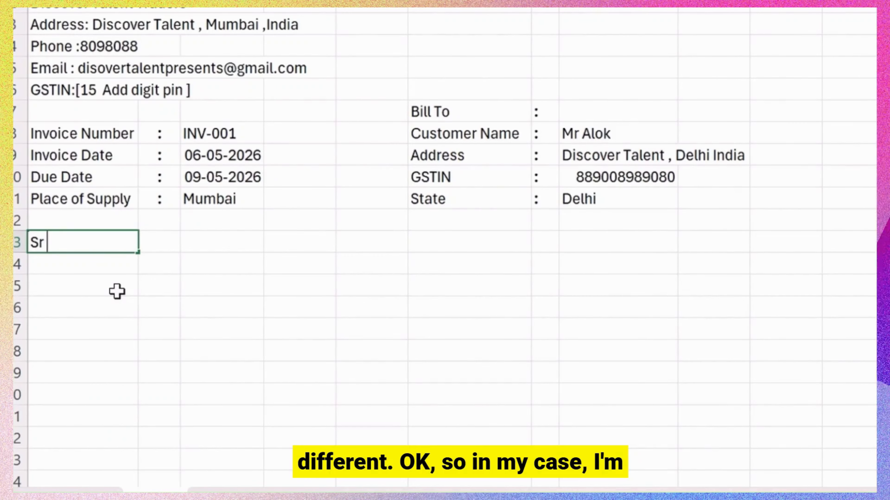
{"action": "type", "text": " Number"}
{"action": "key", "text": "Tab"}
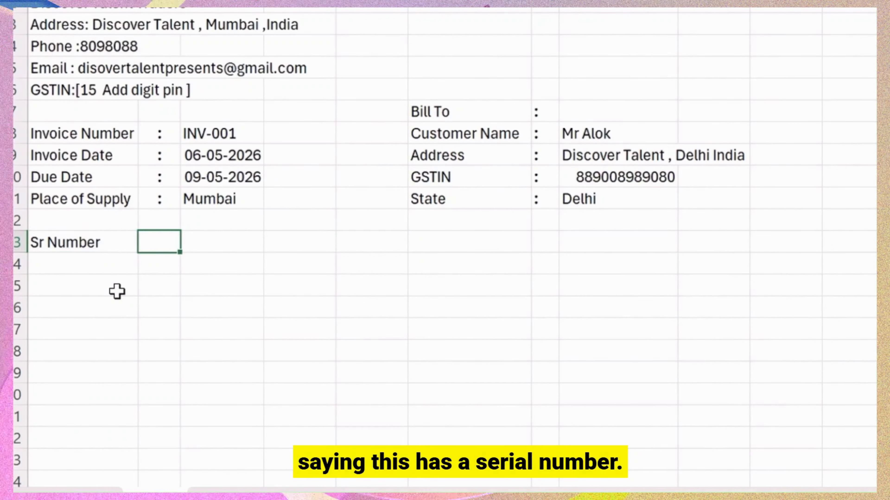
{"action": "key", "text": "Tab"}
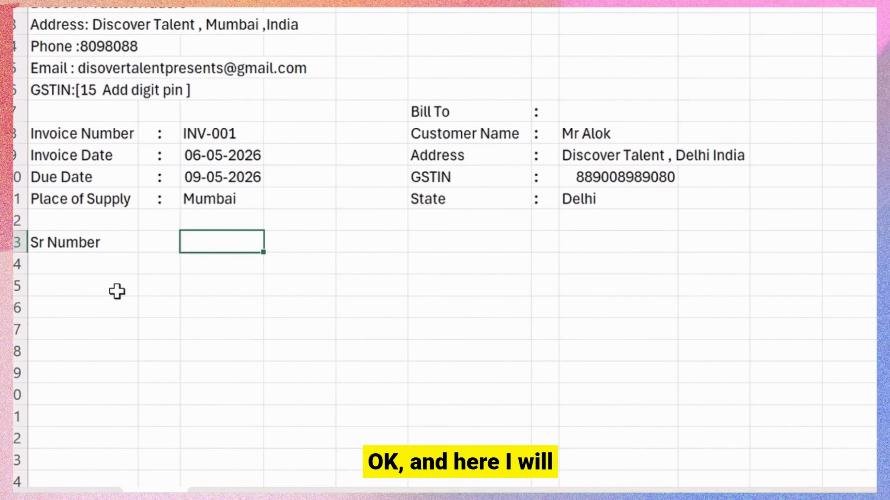
{"action": "type", "text": "Descr"}
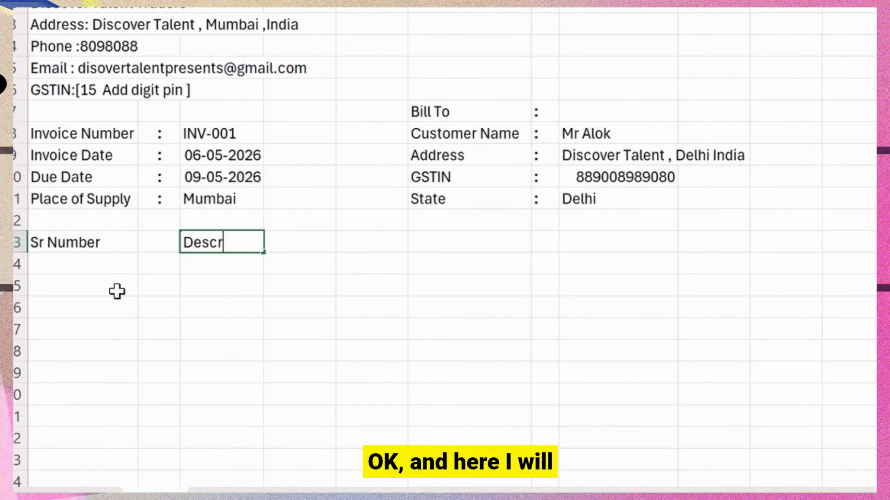
{"action": "type", "text": "iption of Goo"}
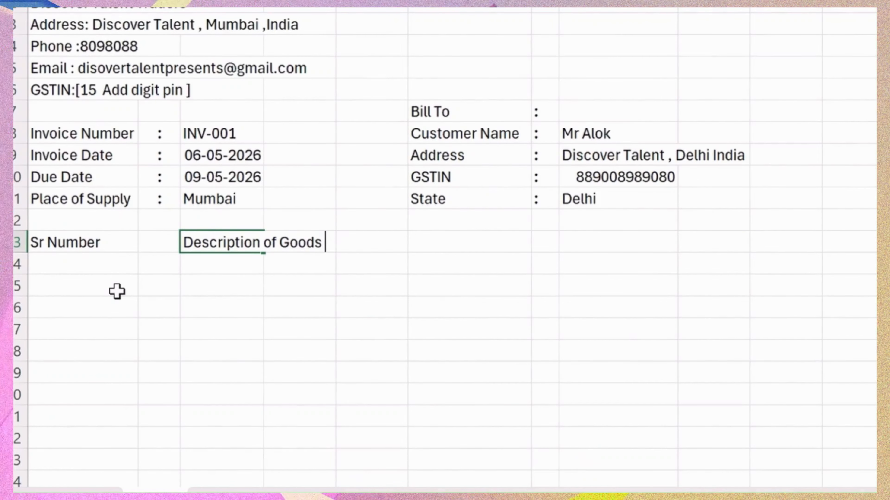
{"action": "type", "text": "ds "}
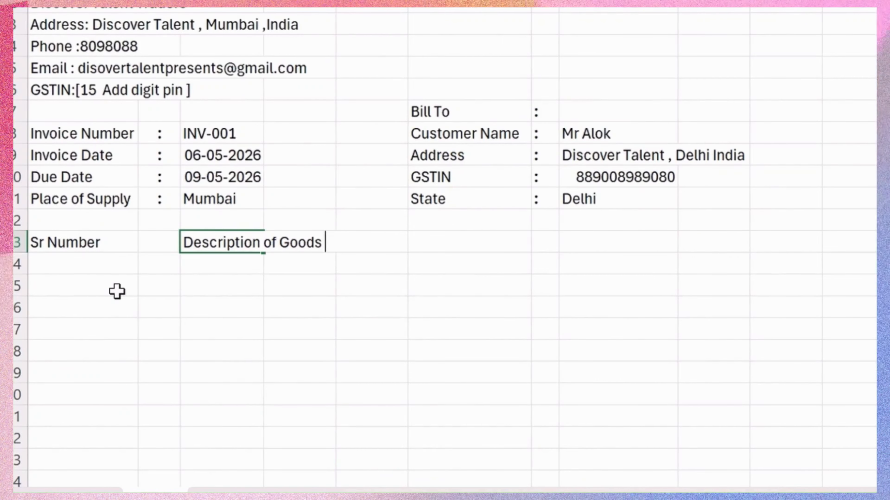
{"action": "type", "text": "& Services"}
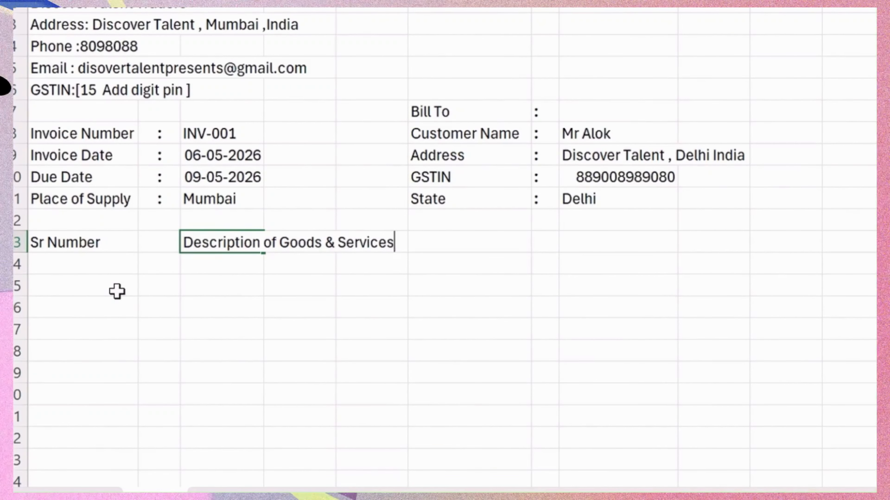
{"action": "key", "text": "Tab"}
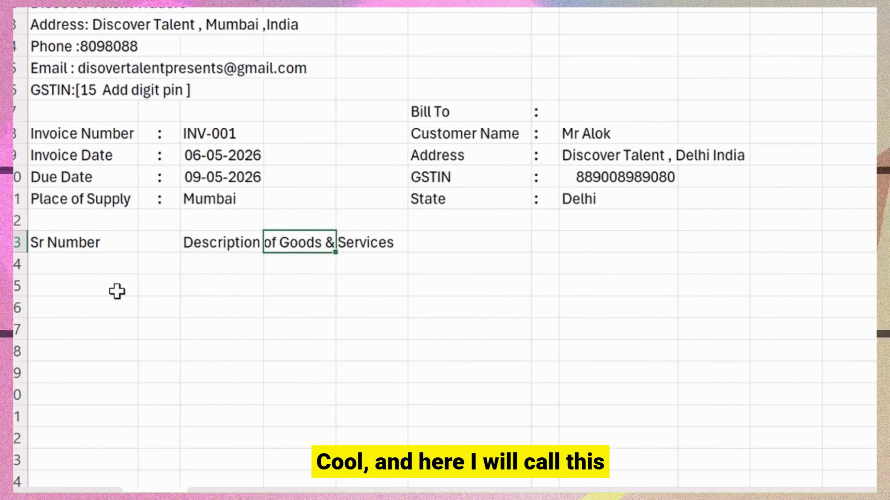
{"action": "key", "text": "Tab"}
{"action": "key", "text": "Tab"}
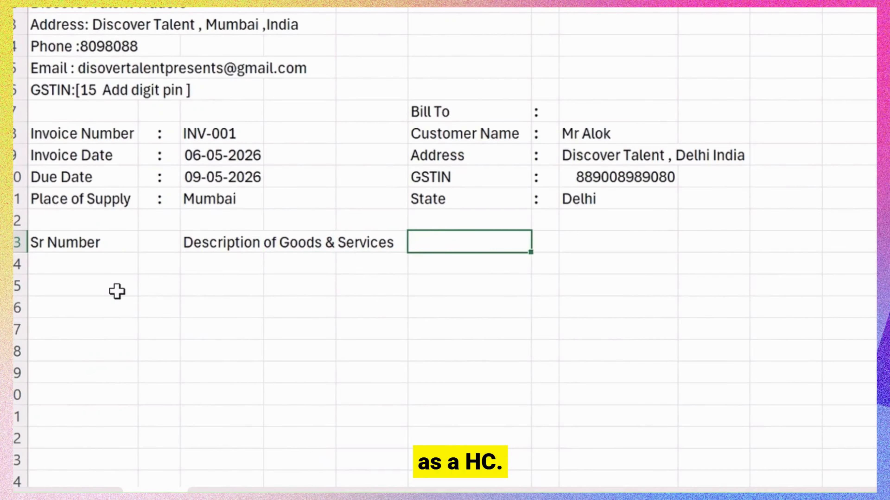
{"action": "type", "text": "HSN/S"}
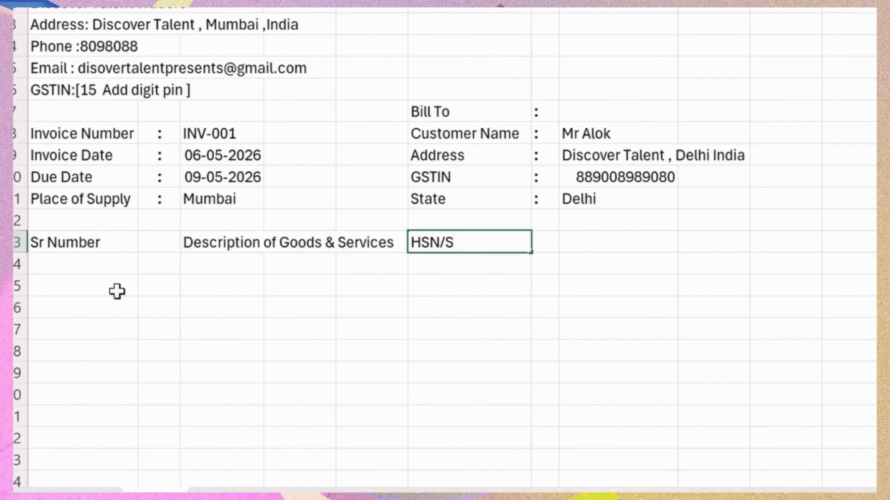
{"action": "type", "text": "AC"}
{"action": "key", "text": "Tab"}
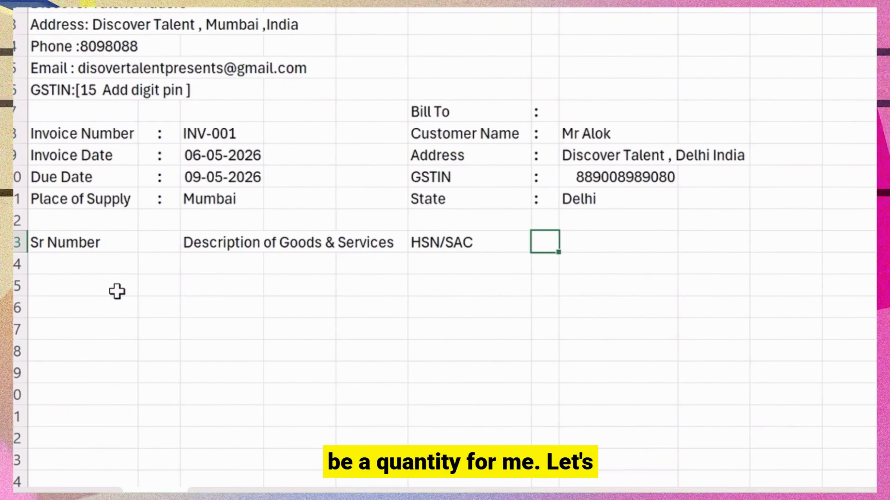
{"action": "type", "text": "Qty"}
{"action": "key", "text": "Tab"}
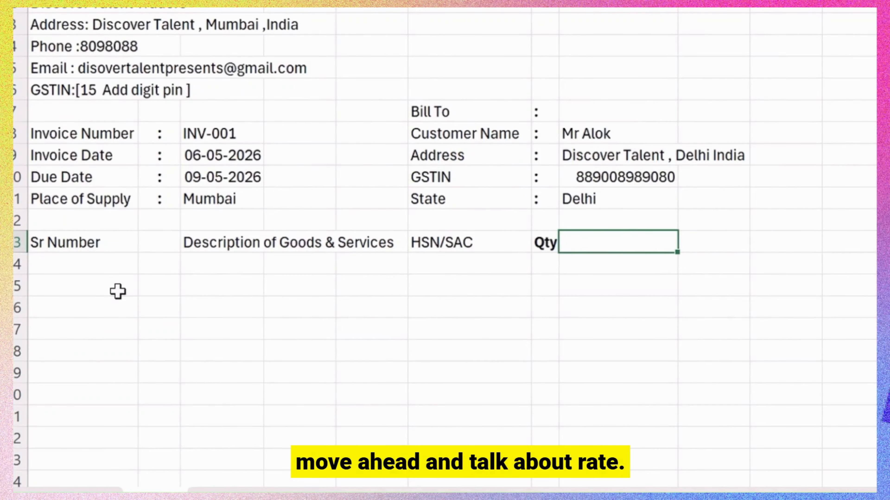
{"action": "type", "text": "Rate"}
{"action": "key", "text": "Tab"}
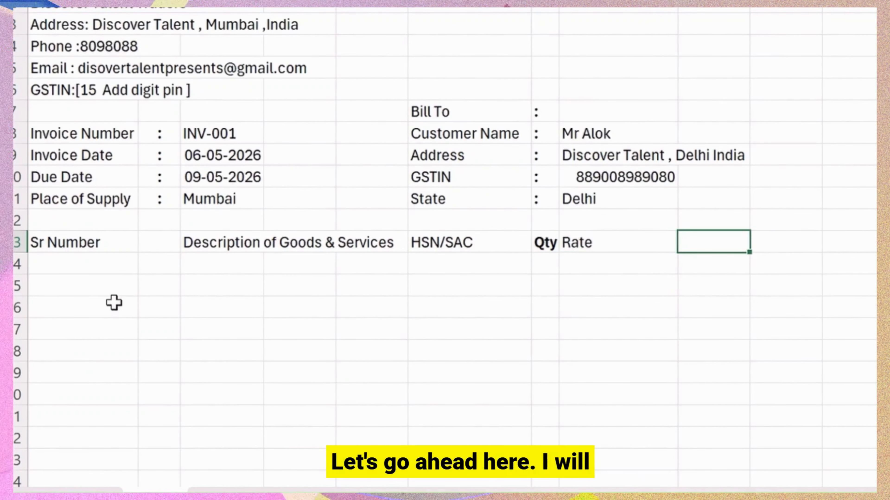
{"action": "type", "text": "Amount"}
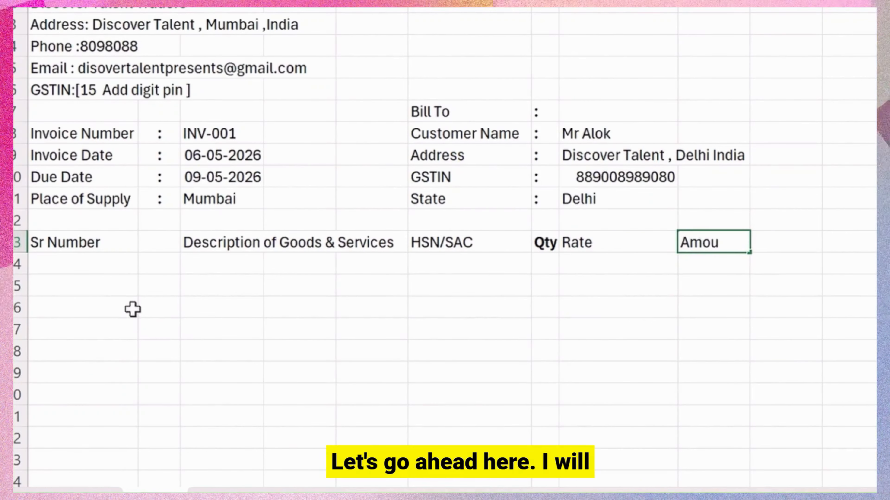
{"action": "key", "text": "Tab"}
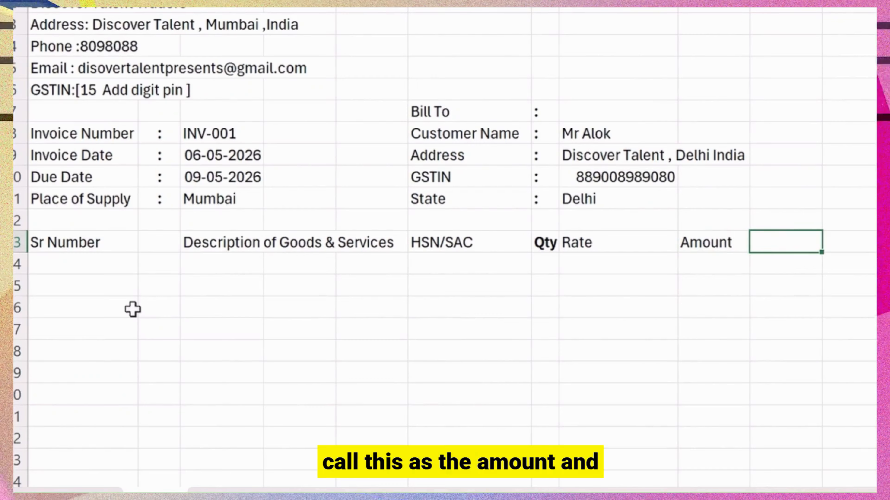
Add the GST% heading and a 'GST Amount' heading in K13, correcting 'Gst' to 'GST'.
{"action": "type", "text": "GST%"}
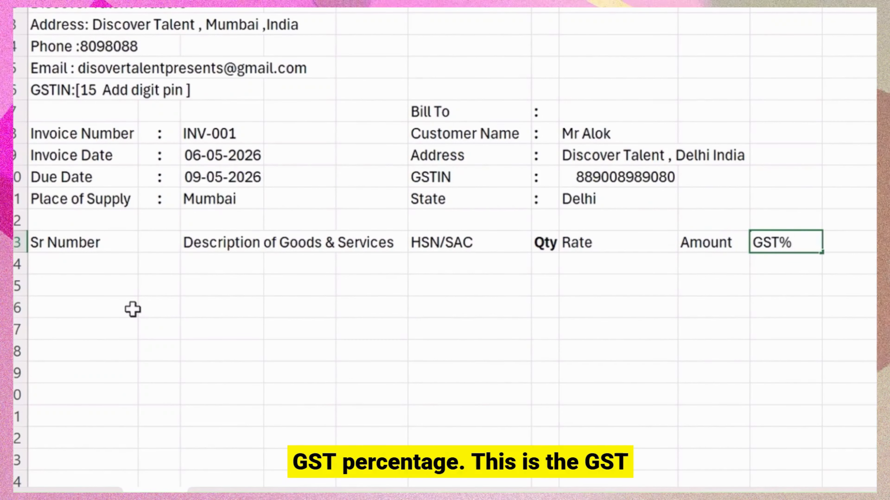
{"action": "key", "text": "Tab"}
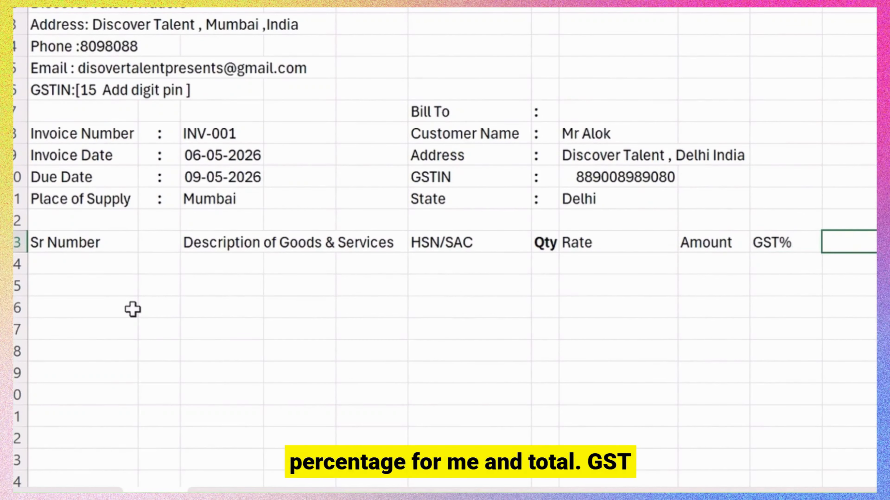
{"action": "type", "text": "G"}
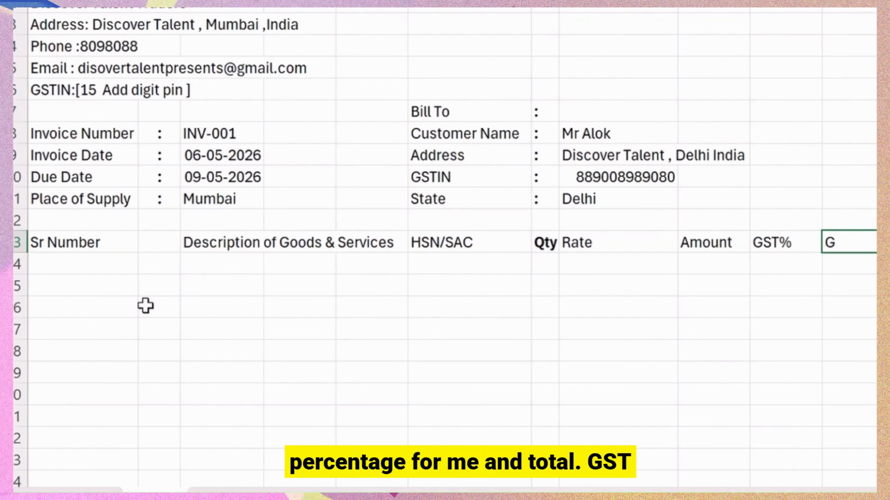
{"action": "type", "text": "st Amount"}
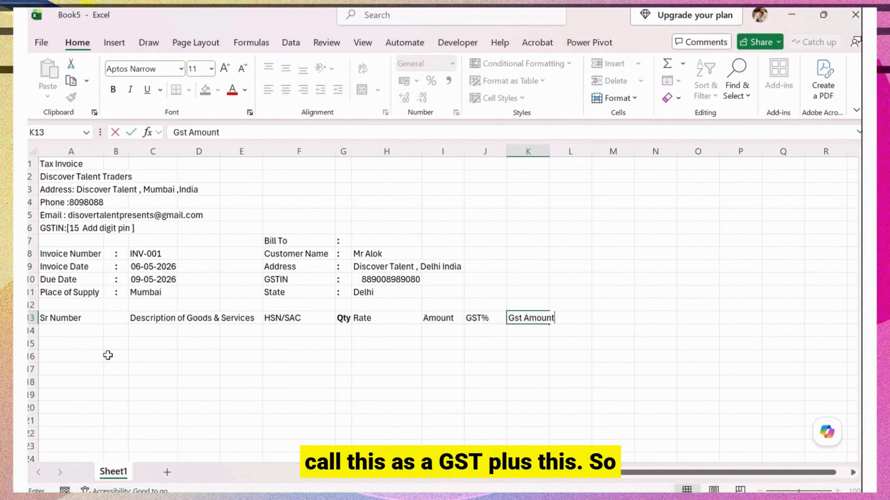
{"action": "double_click", "coordinate": [178, 132]}
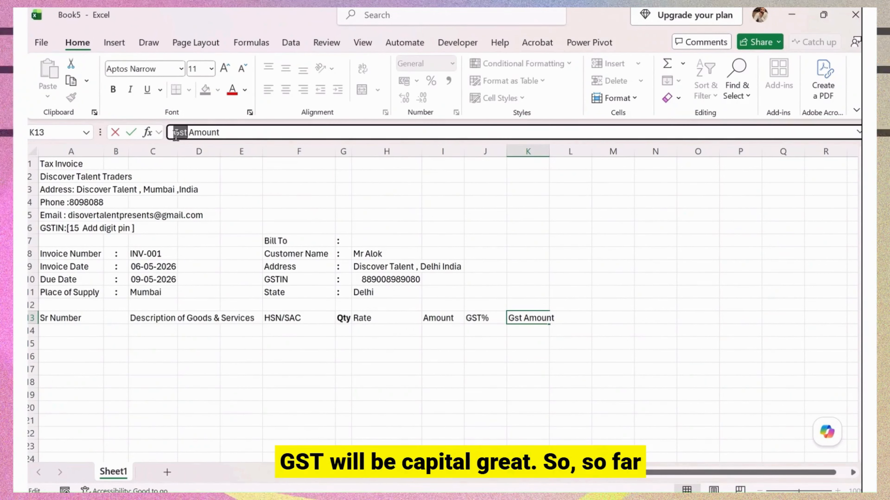
{"action": "type", "text": "GST"}
{"action": "key", "text": "Return"}
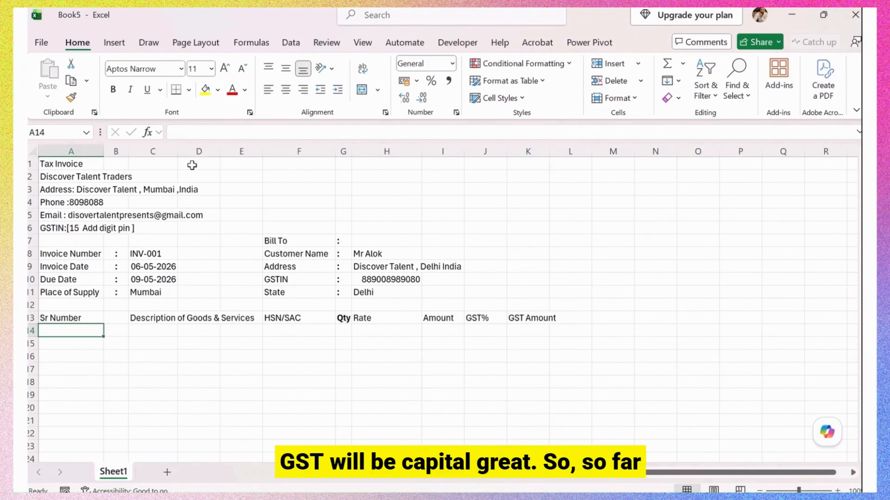
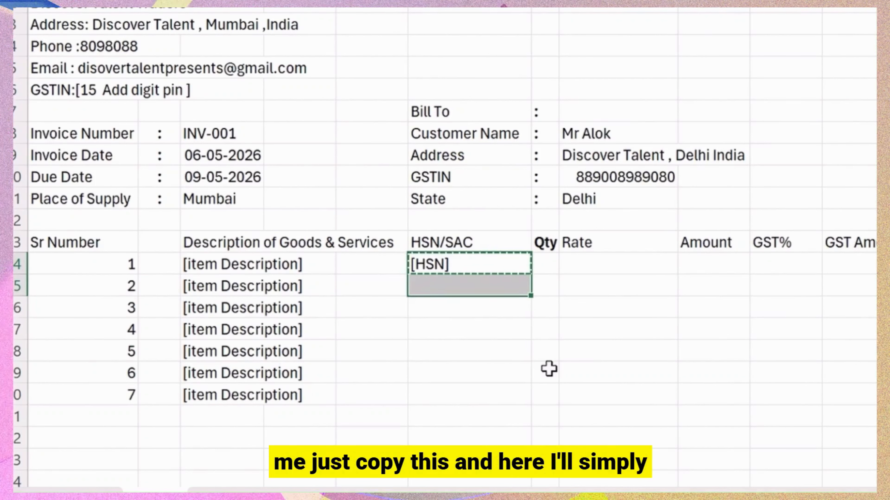
Paste the [HSN] placeholder into the remaining item rows F15:F20.
{"action": "type", "text": "[HSN] [HSN] [HSN] [HSN] [HSN] [HSN]"}
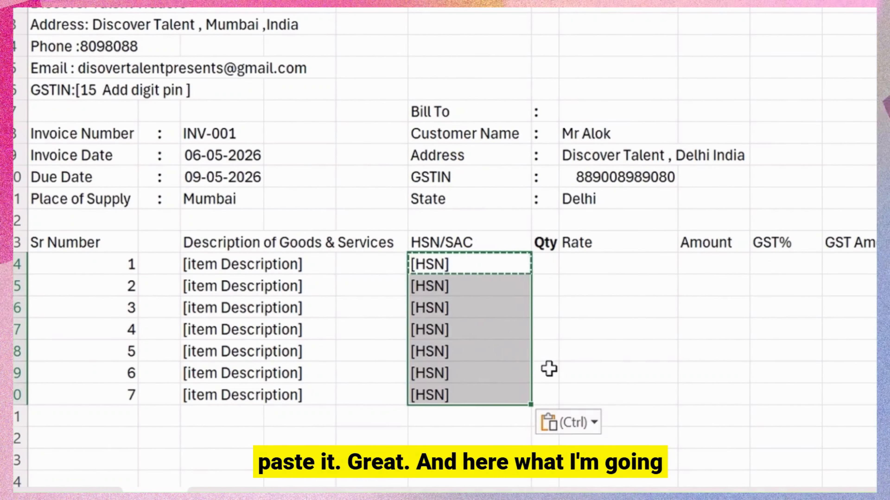
{"action": "key", "text": "Left"}
{"action": "key", "text": "Right"}
{"action": "key", "text": "Right"}
{"action": "key", "text": "Escape"}
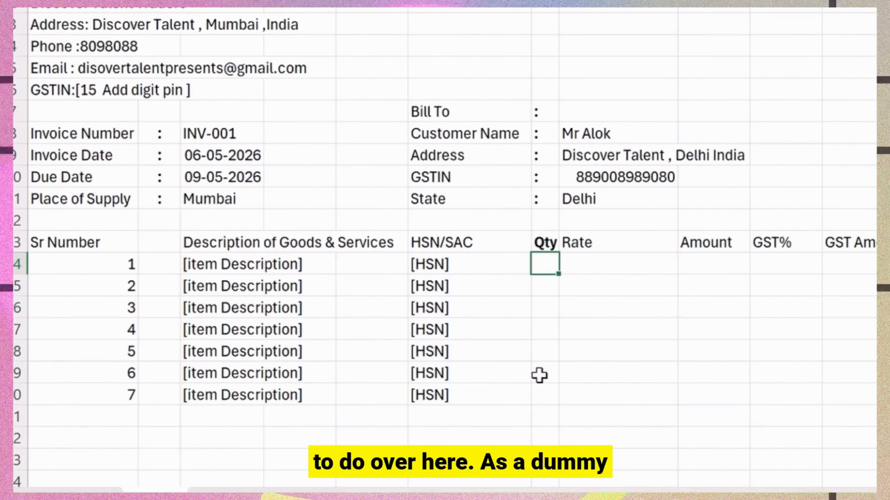
Enter a quantity of 1 in G14 and fill it down to G20.
{"action": "type", "text": "1"}
{"action": "key", "text": "Return"}
{"action": "key", "text": "Up"}
{"action": "key", "text": "shift+Down"}
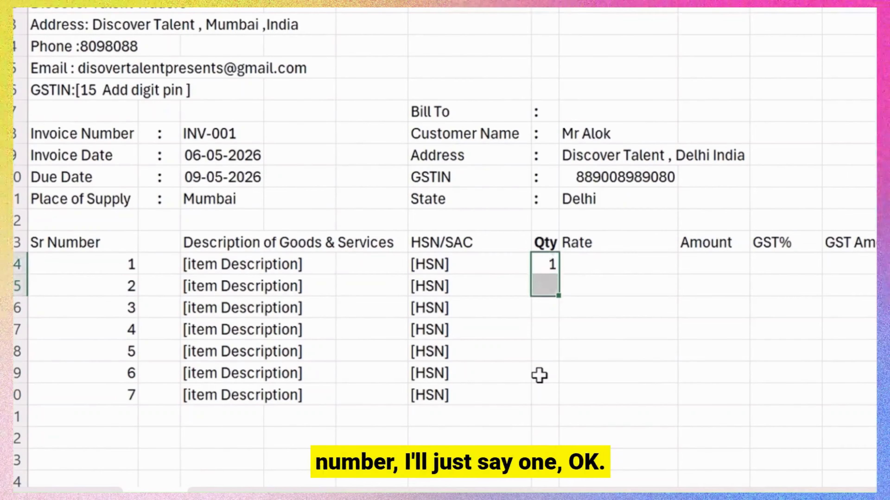
{"action": "key", "text": "shift+Down"}
{"action": "key", "text": "shift+Down"}
{"action": "key", "text": "shift+Down"}
{"action": "key", "text": "shift+Down"}
{"action": "key", "text": "shift+Down"}
{"action": "key", "text": "ctrl+d"}
Enter a rate of 0.00 in H14 and fill it down to H20.
{"action": "key", "text": "Right"}
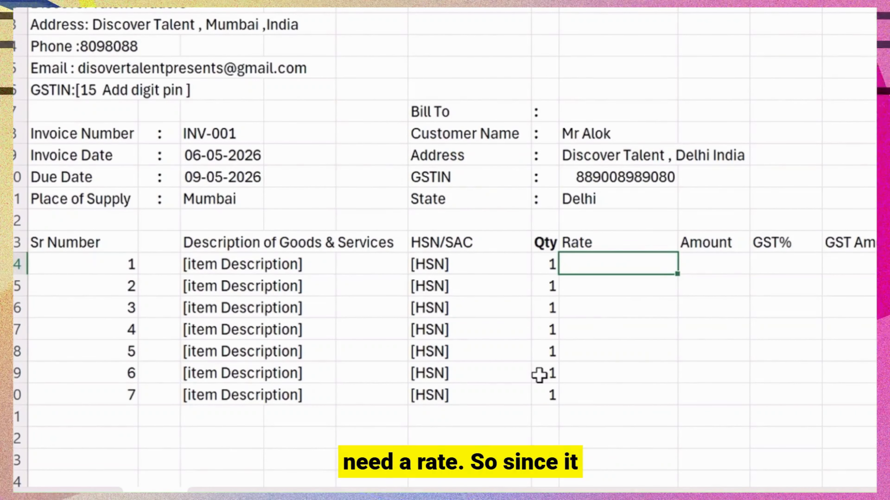
{"action": "type", "text": "0.0"}
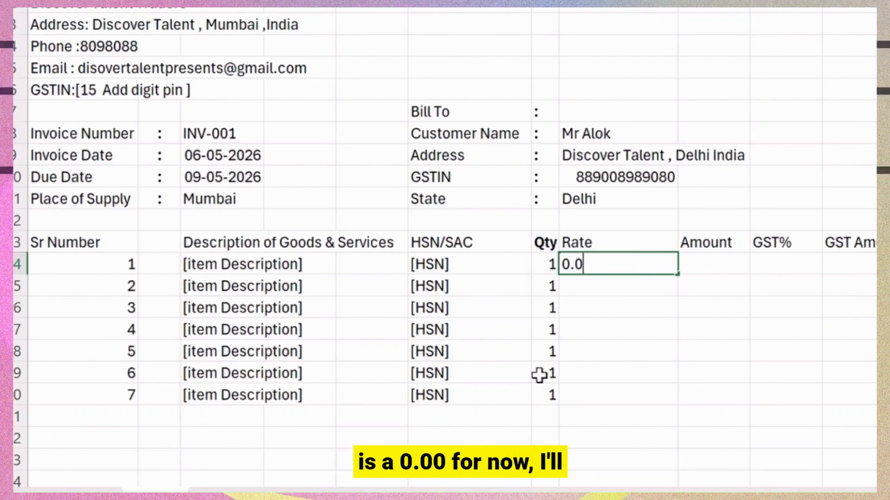
{"action": "type", "text": "0"}
{"action": "key", "text": "Return"}
{"action": "key", "text": "shift+Down"}
{"action": "key", "text": "shift+Down"}
{"action": "key", "text": "shift+Down"}
{"action": "key", "text": "shift+Down"}
{"action": "key", "text": "shift+Down"}
{"action": "key", "text": "shift+Down"}
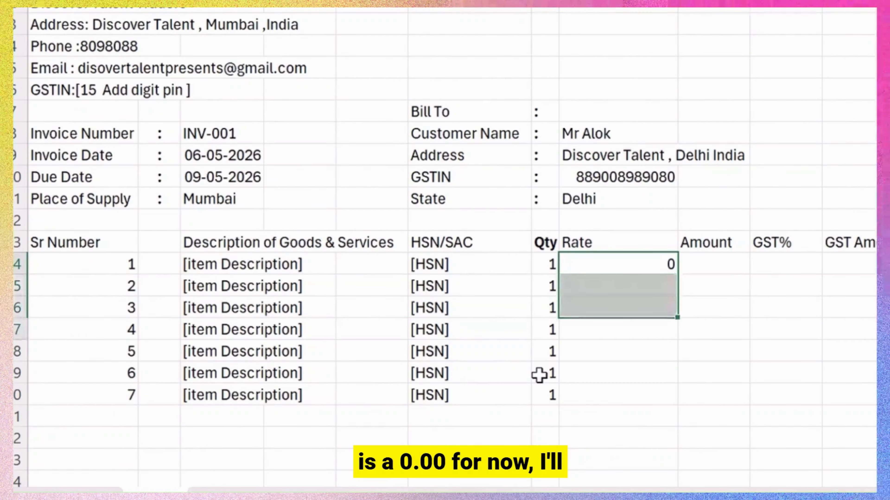
{"action": "key", "text": "shift+Up"}
{"action": "key", "text": "shift+Up"}
{"action": "key", "text": "shift+Down"}
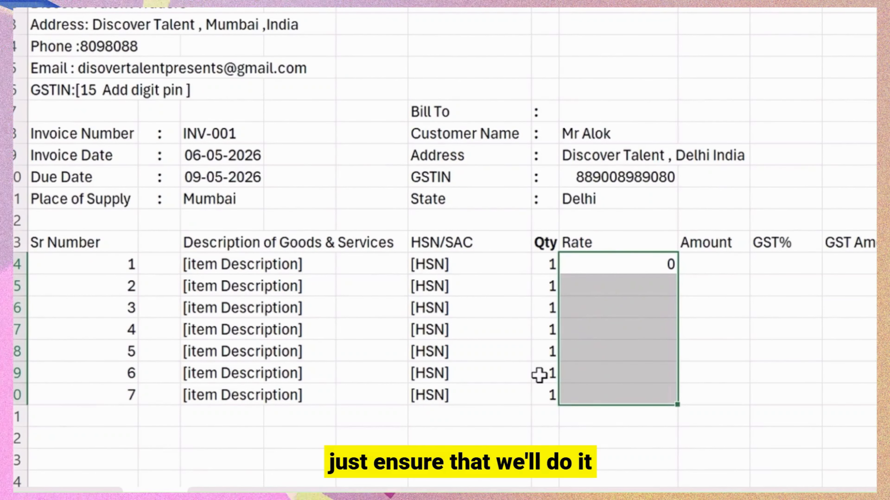
{"action": "key", "text": "ctrl+d"}
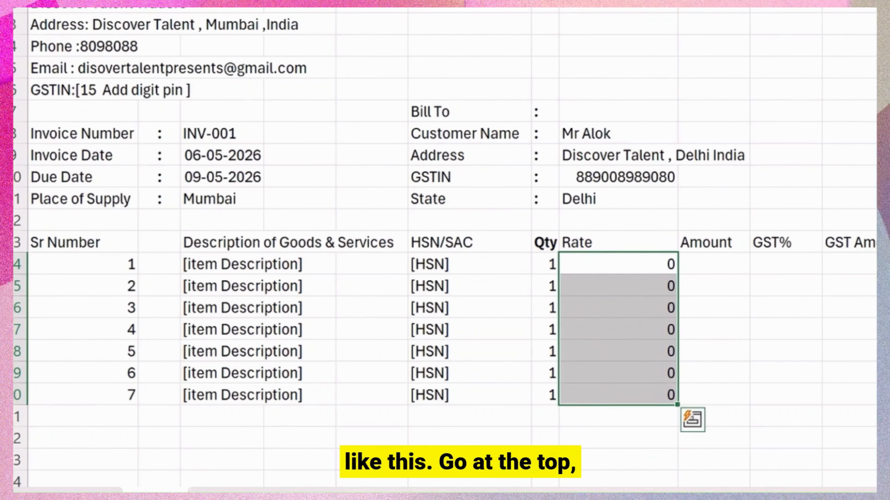
{"action": "left_click", "coordinate": [417, 80]}
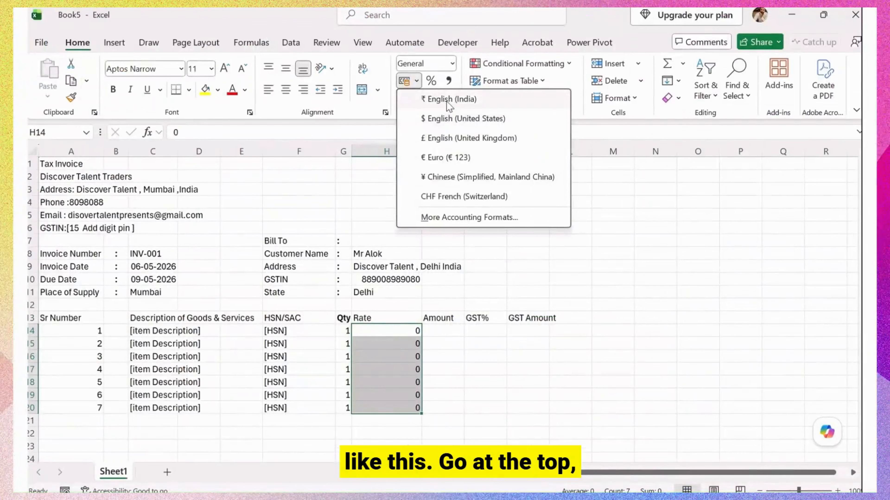
Format the rates as English (India) rupee accounting and enter 900 for the first item.
{"action": "left_click", "coordinate": [446, 101]}
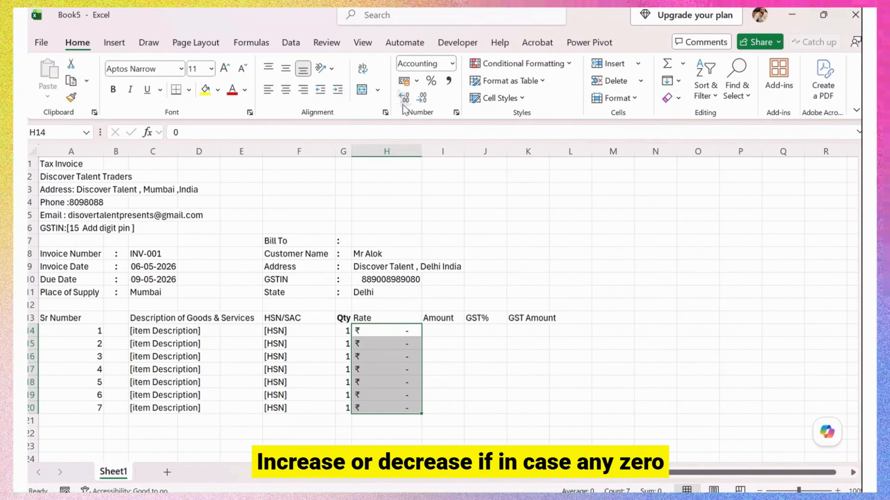
{"action": "left_click", "coordinate": [407, 329]}
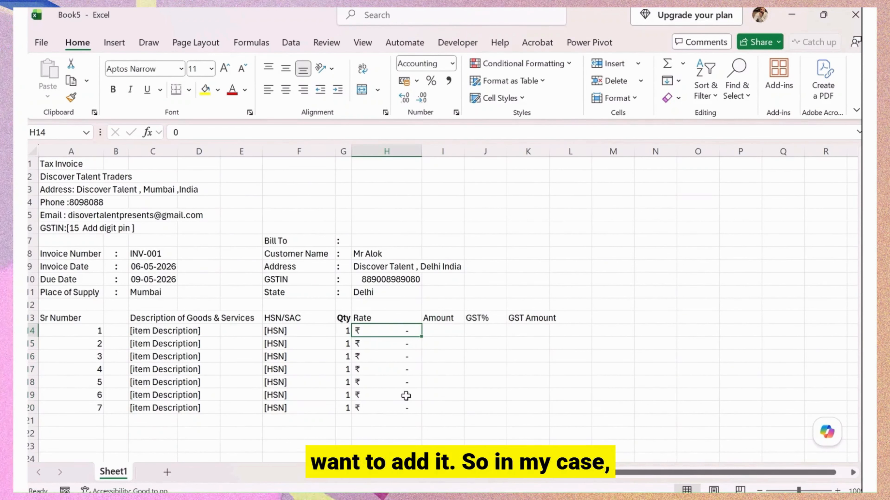
{"action": "type", "text": "900"}
{"action": "key", "text": "Return"}
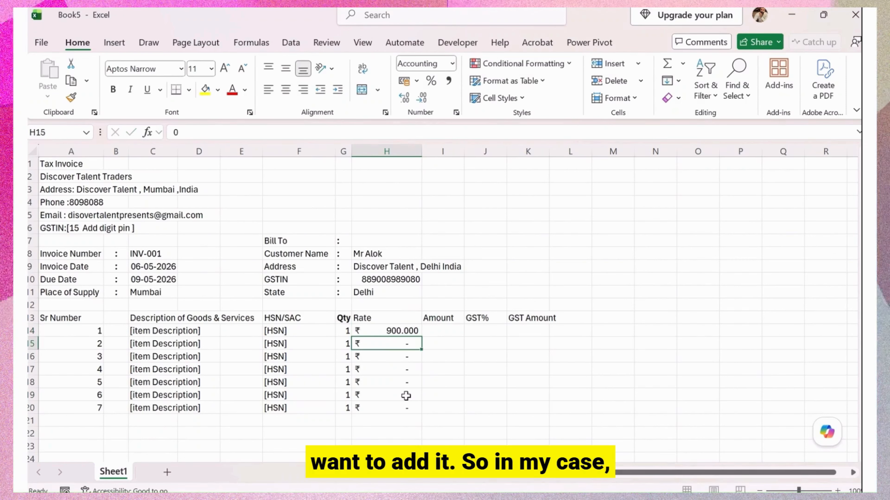
{"action": "key", "text": "Up"}
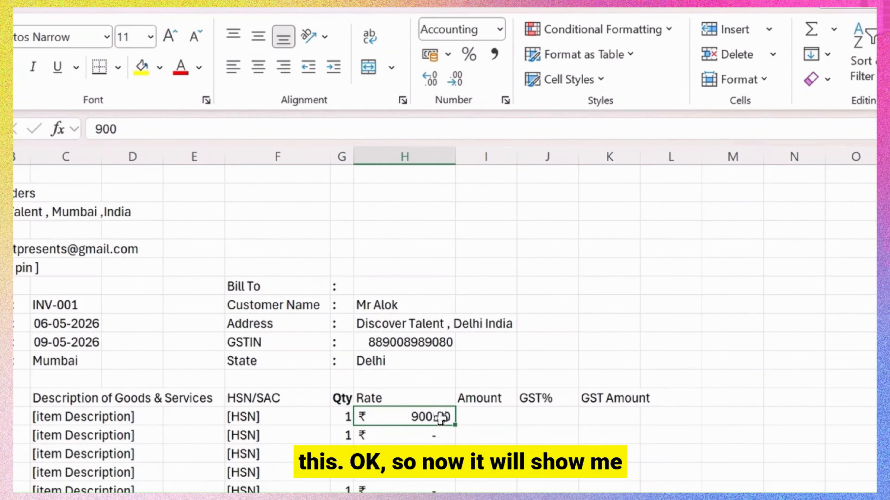
{"action": "left_click_drag", "start_coordinate": [444, 436], "coordinate": [445, 490]}
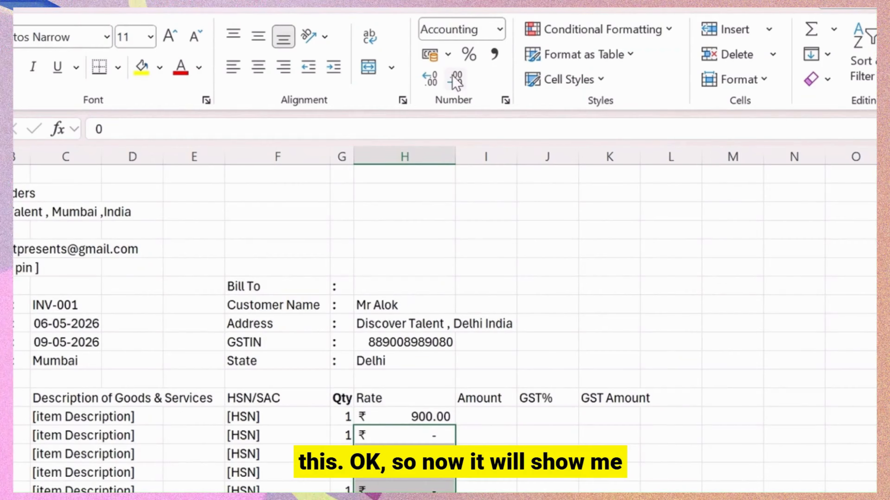
{"action": "left_click", "coordinate": [451, 491]}
Enter 89 as the fourth item's rate and trim the rates to two decimals.
{"action": "left_click", "coordinate": [417, 479]}
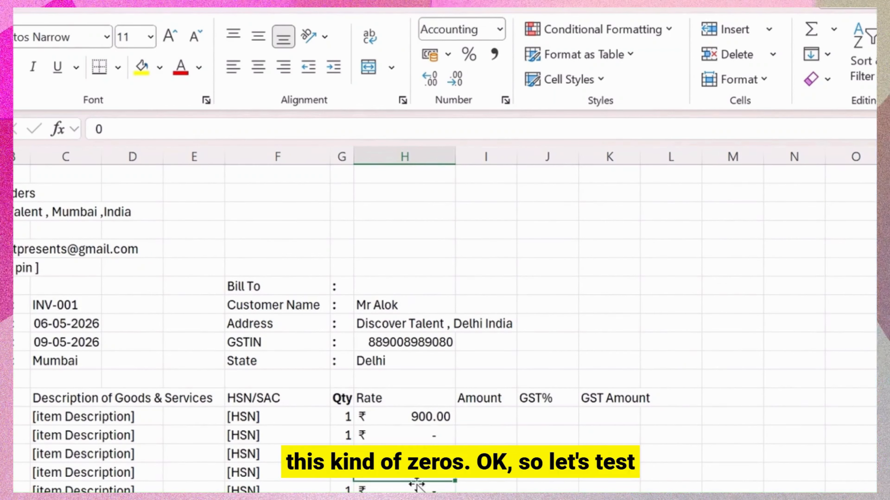
{"action": "type", "text": "89"}
{"action": "key", "text": "Return"}
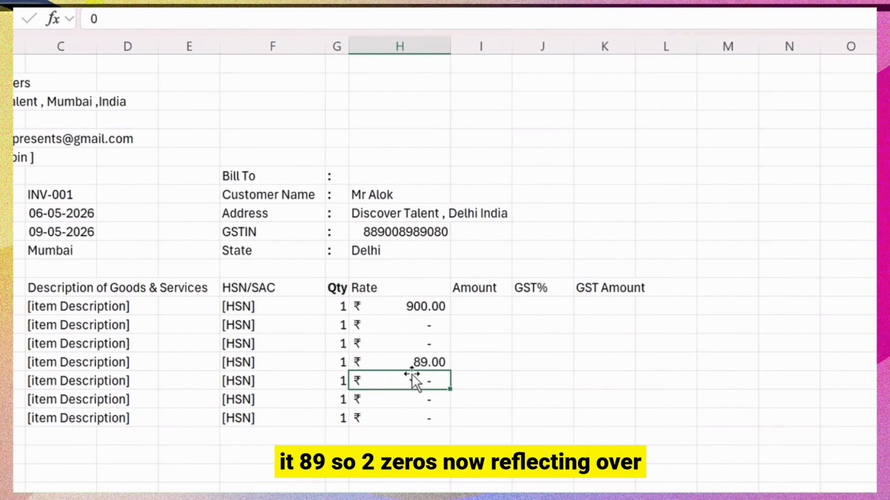
{"action": "left_click", "coordinate": [424, 338]}
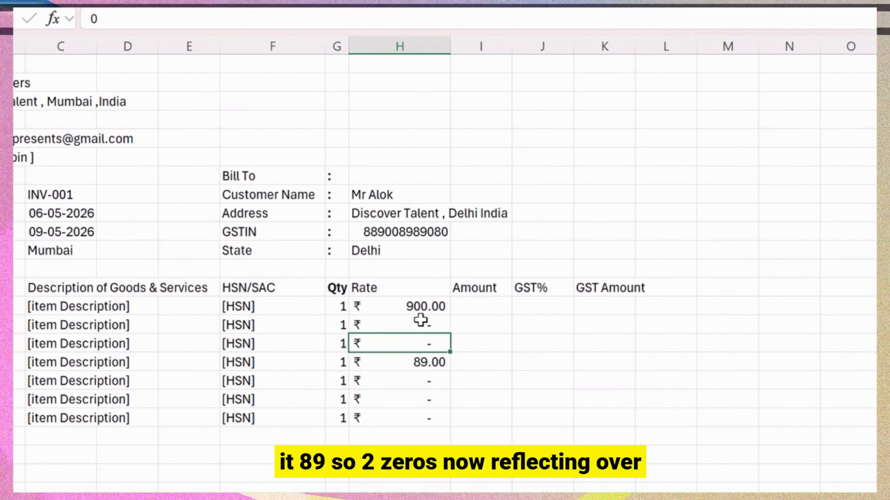
{"action": "left_click", "coordinate": [423, 324]}
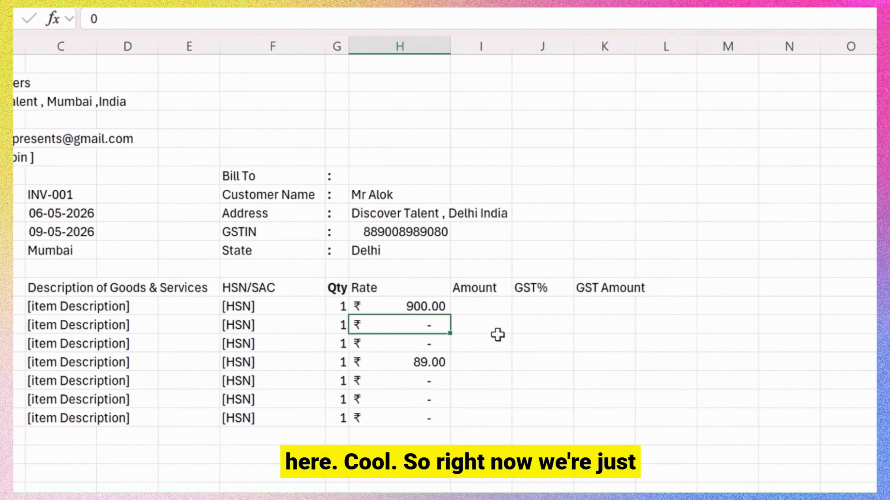
{"action": "left_click", "coordinate": [505, 309]}
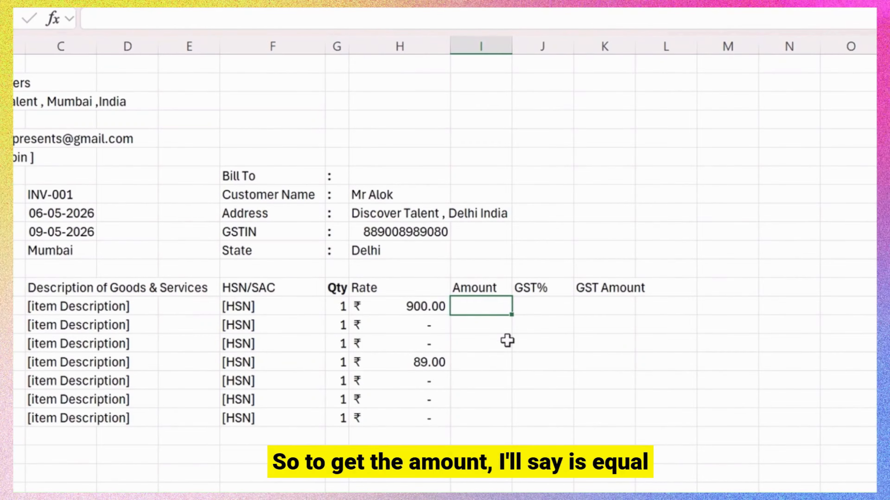
Enter =H14*G14 in I14 and fill the Amount formula down to I20.
{"action": "type", "text": "="}
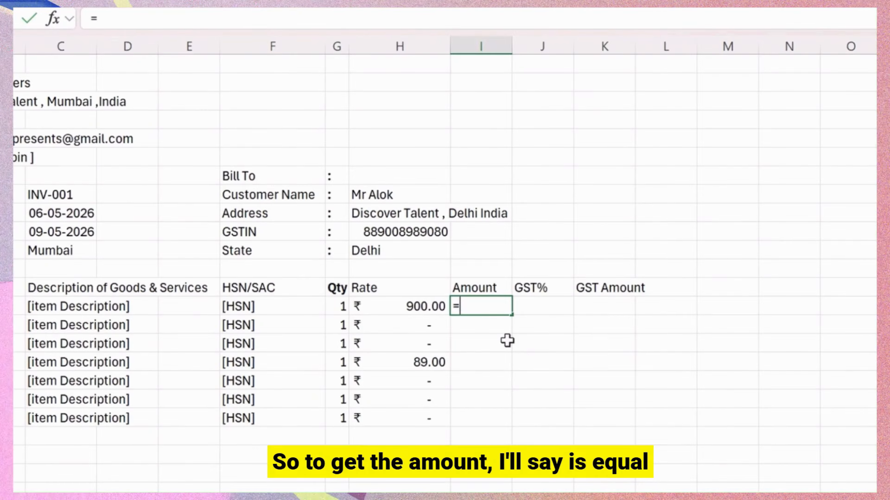
{"action": "key", "text": "Left"}
{"action": "key", "text": "Left"}
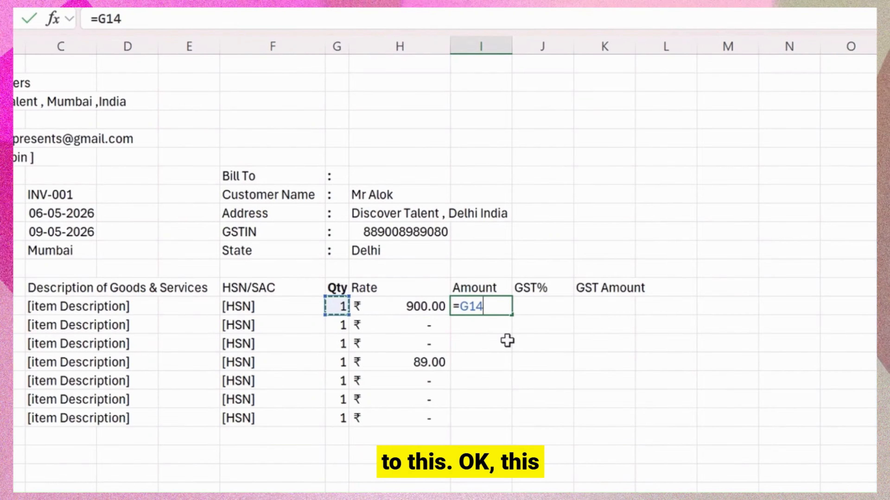
{"action": "key", "text": "Left"}
{"action": "key", "text": "Right"}
{"action": "key", "text": "Right"}
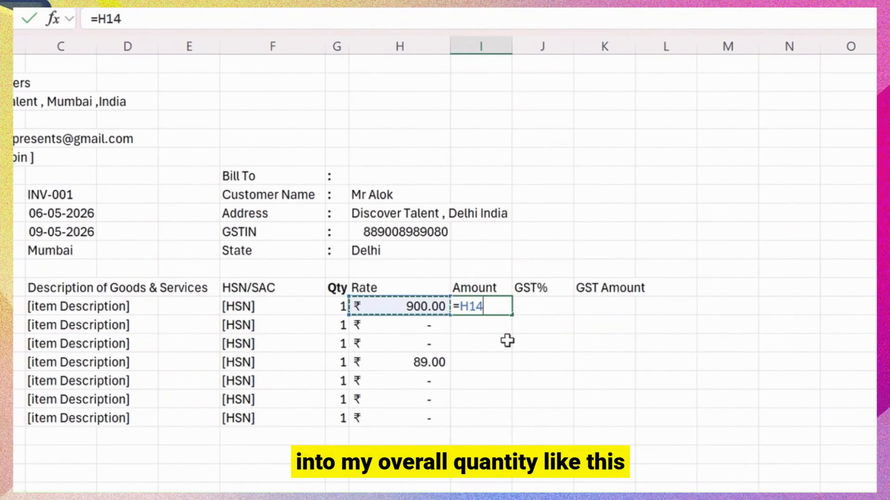
{"action": "type", "text": "*"}
{"action": "key", "text": "Left"}
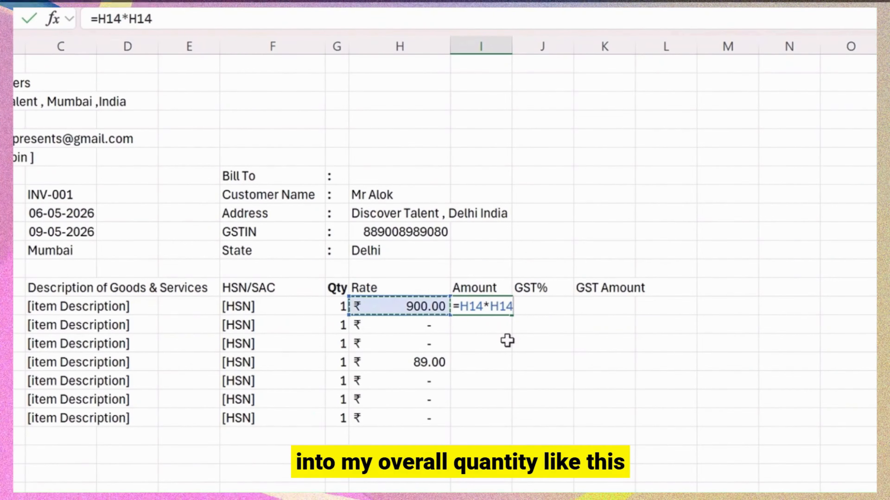
{"action": "key", "text": "Left"}
{"action": "key", "text": "Return"}
{"action": "key", "text": "Up"}
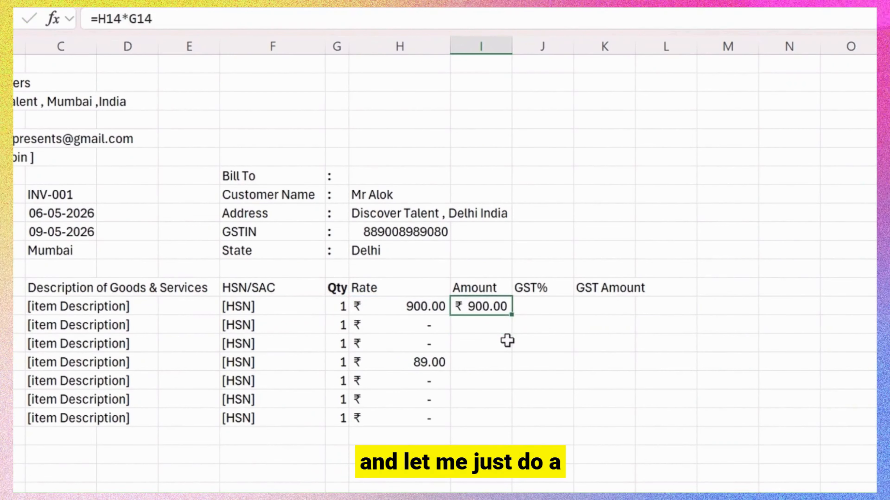
{"action": "key", "text": "shift+Down"}
{"action": "key", "text": "shift+Down"}
{"action": "key", "text": "shift+Down"}
{"action": "key", "text": "shift+Down"}
{"action": "key", "text": "shift+Down"}
{"action": "key", "text": "shift+Down"}
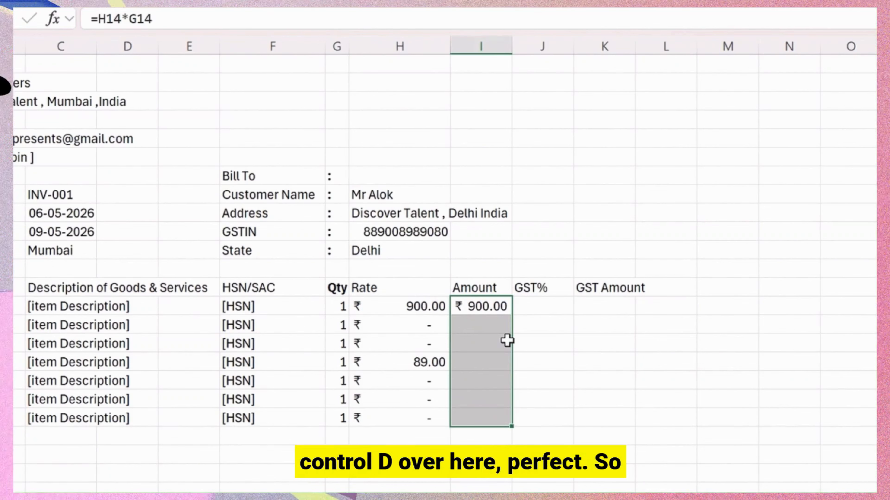
{"action": "key", "text": "ctrl+d"}
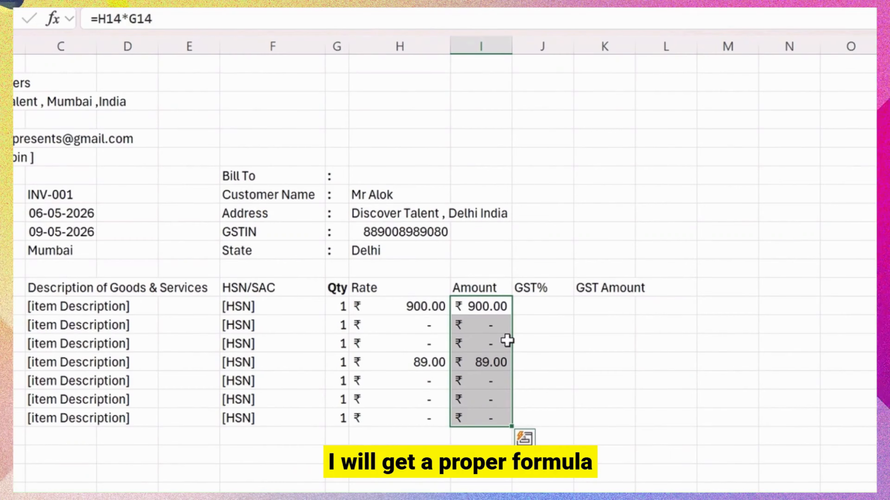
{"action": "key", "text": "Right"}
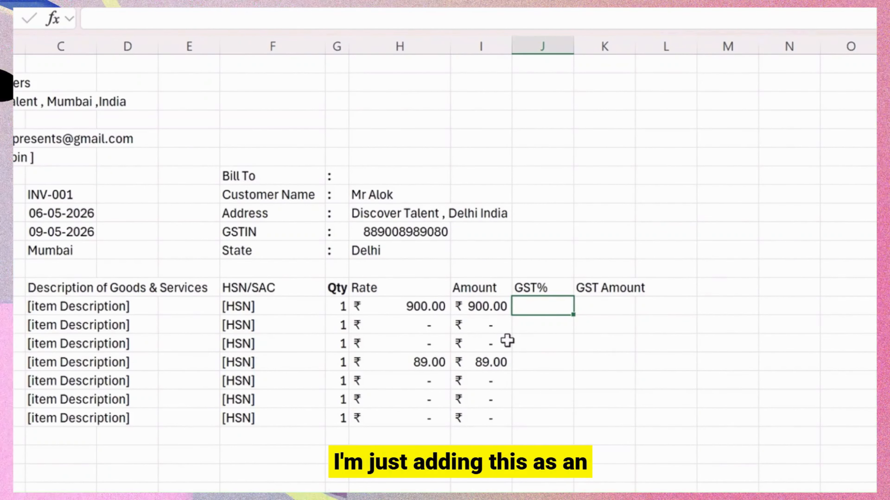
Enter 18 as the first item's GST% and apply Percent Style.
{"action": "type", "text": "19"}
{"action": "key", "text": "Return"}
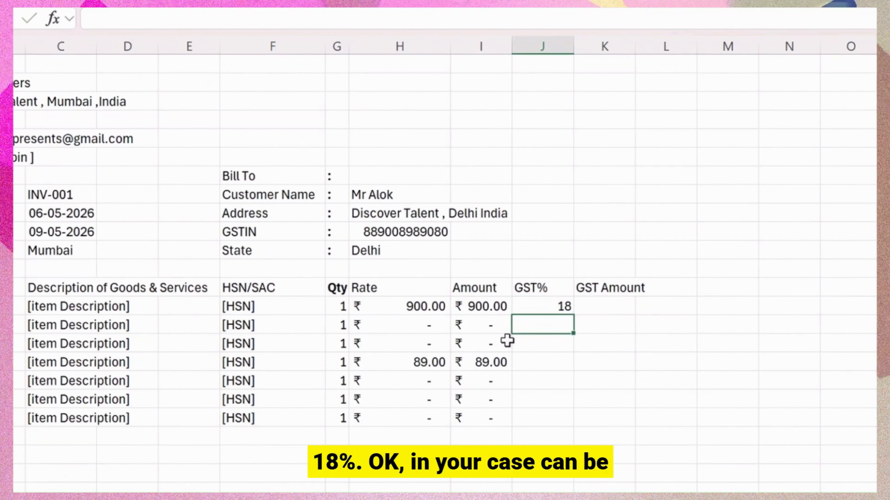
{"action": "key", "text": "Up"}
{"action": "key", "text": "shift+Down"}
{"action": "key", "text": "shift+Down"}
{"action": "key", "text": "shift+Down"}
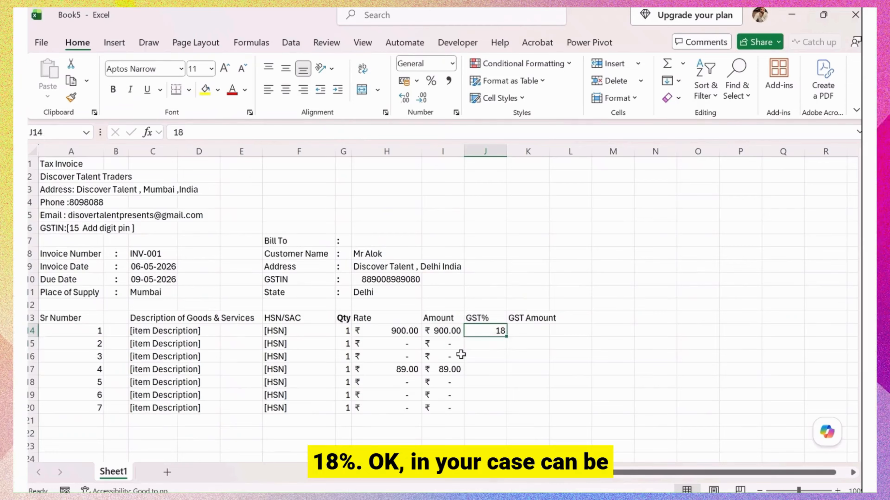
{"action": "key", "text": "Up"}
{"action": "key", "text": "Down"}
{"action": "key", "text": "Down"}
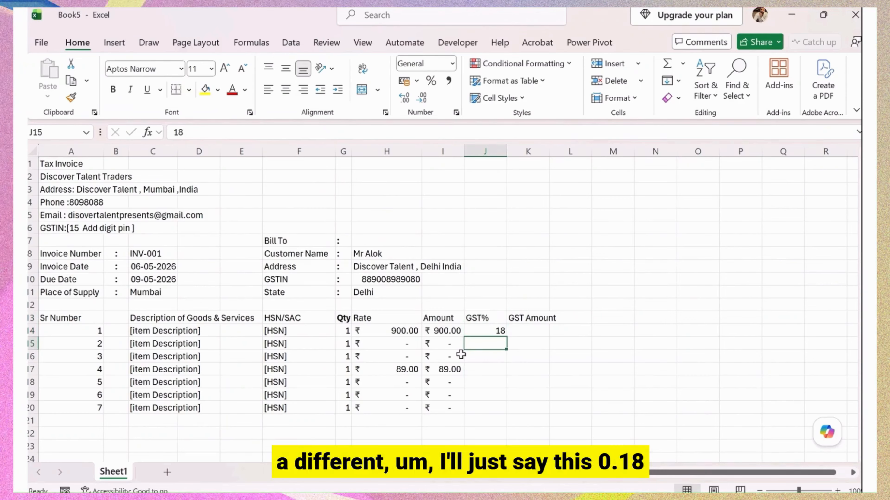
{"action": "left_click", "coordinate": [504, 333]}
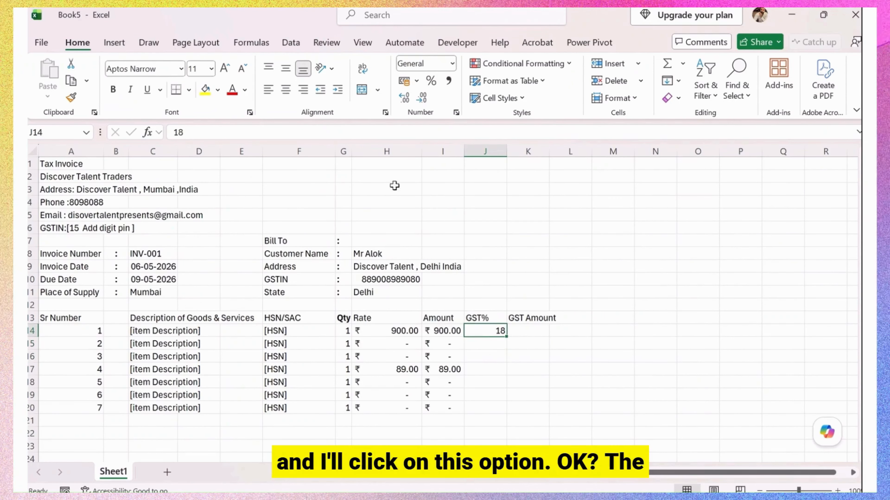
{"action": "left_click", "coordinate": [431, 81]}
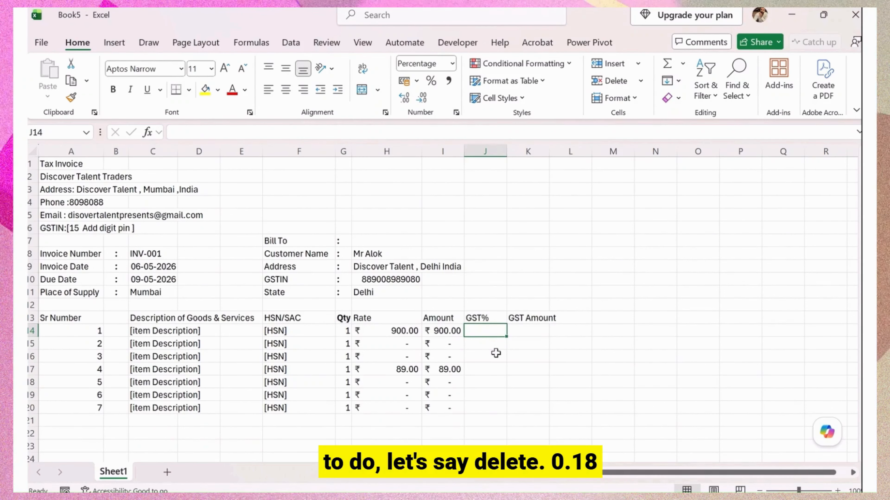
Re-enter the rate as 0.18, add a decimal place and fill 0.18% down to J20.
{"action": "type", "text": "0."}
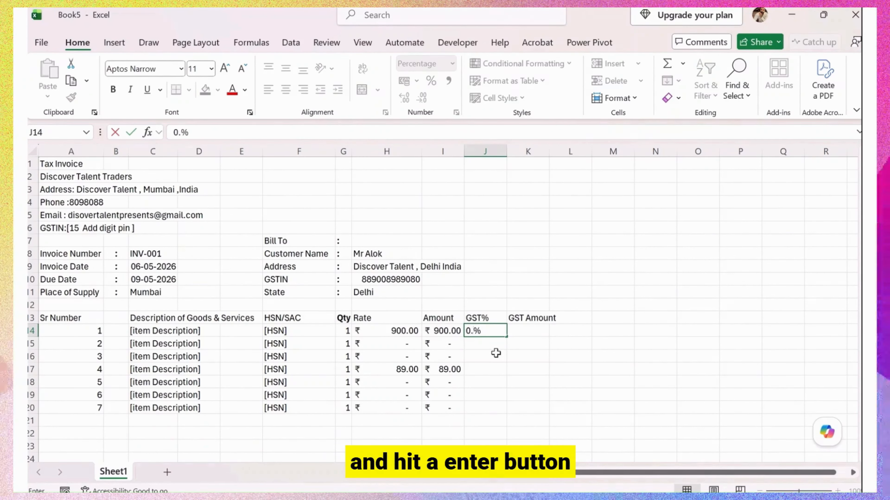
{"action": "type", "text": "18"}
{"action": "key", "text": "Return"}
{"action": "key", "text": "Up"}
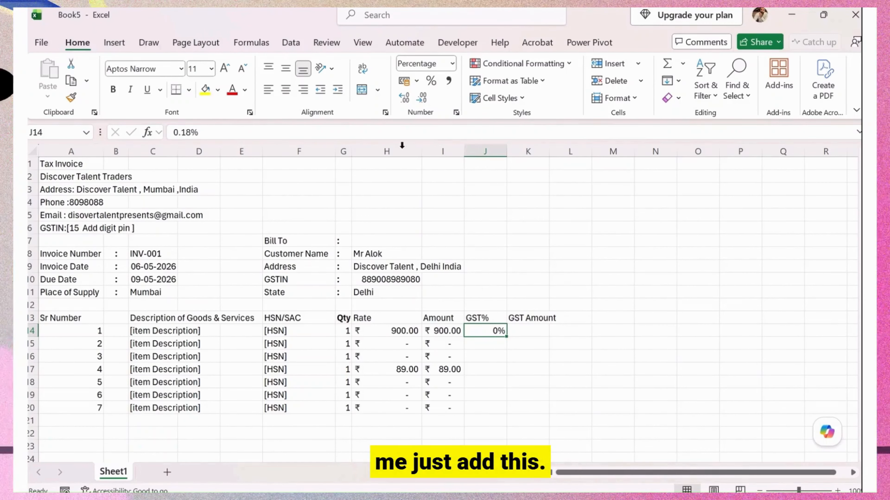
{"action": "left_click", "coordinate": [423, 100]}
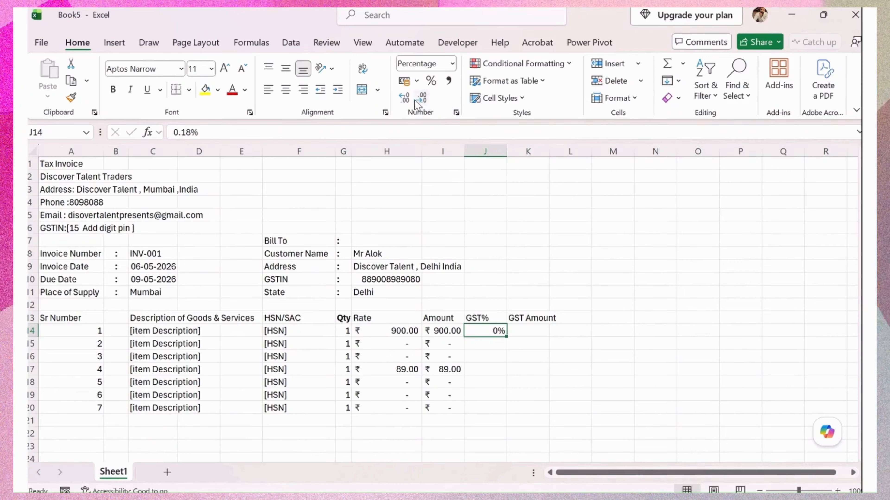
{"action": "left_click_drag", "start_coordinate": [507, 337], "coordinate": [510, 410]}
{"action": "left_click", "coordinate": [524, 336]}
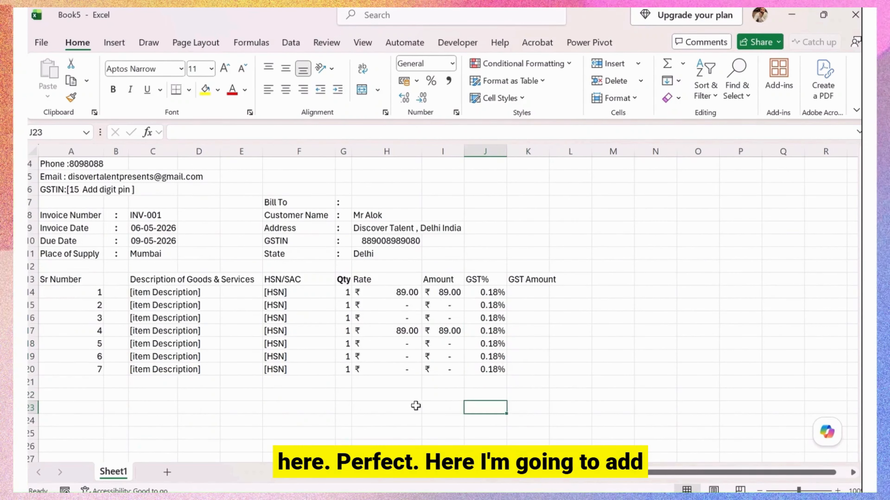
Add Sub Total and Total GST labels below the Rate column.
{"action": "left_click", "coordinate": [414, 405]}
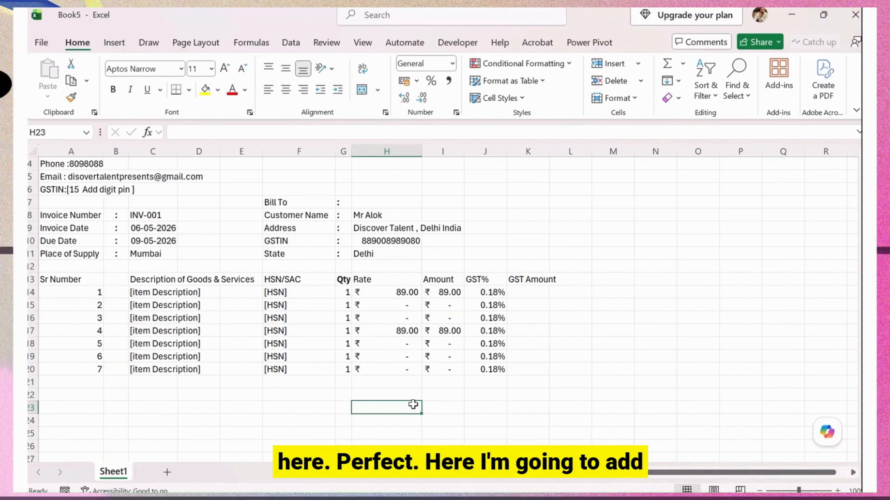
{"action": "type", "text": "Sub TOT"}
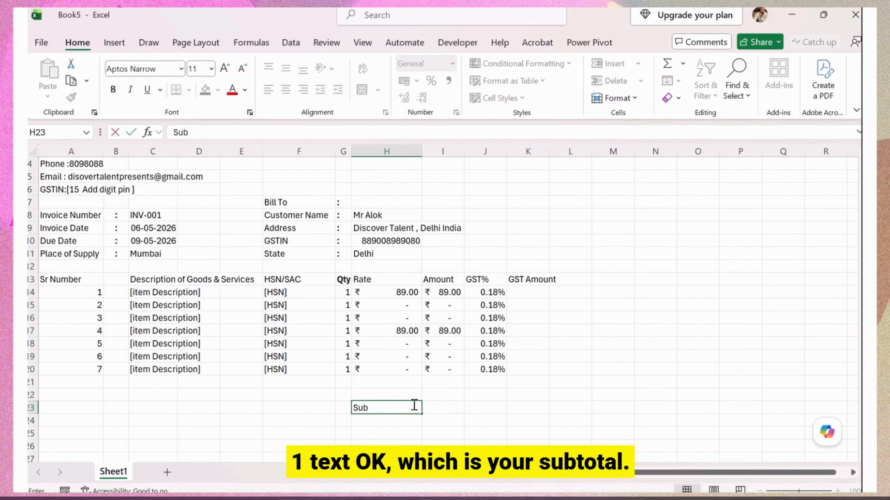
{"action": "key", "text": "BackSpace"}
{"action": "key", "text": "BackSpace"}
{"action": "type", "text": "otal"}
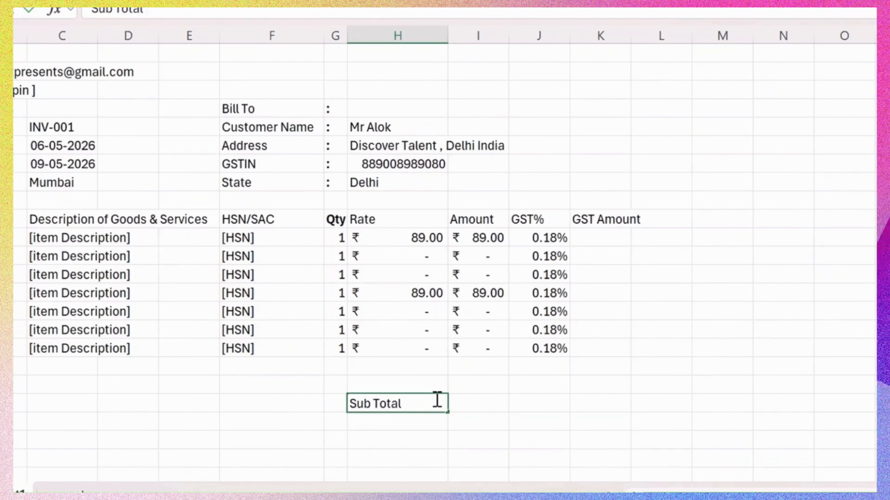
{"action": "key", "text": "Return"}
{"action": "type", "text": "T"}
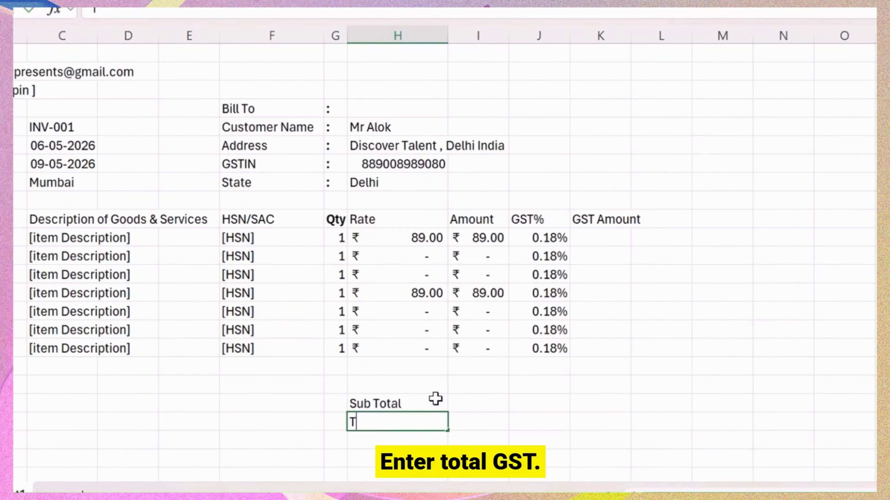
{"action": "type", "text": "otal Gst"}
{"action": "key", "text": "BackSpace"}
{"action": "key", "text": "BackSpace"}
{"action": "type", "text": "ST"}
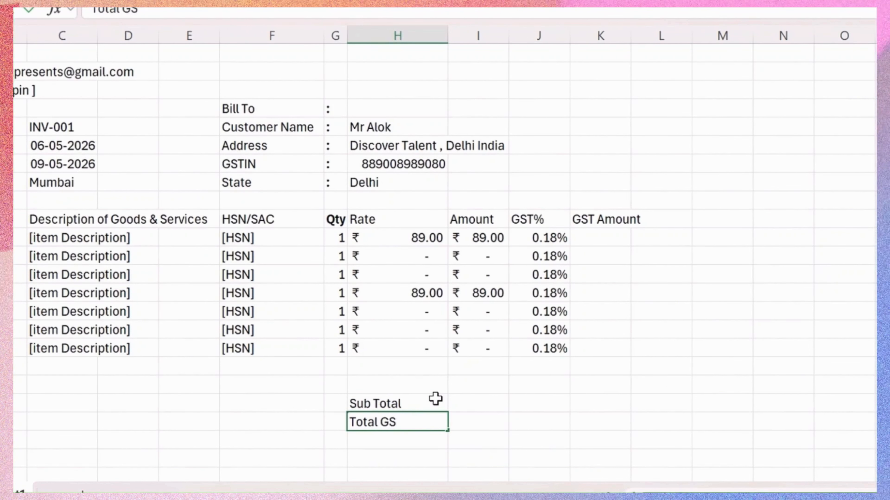
{"action": "key", "text": "Return"}
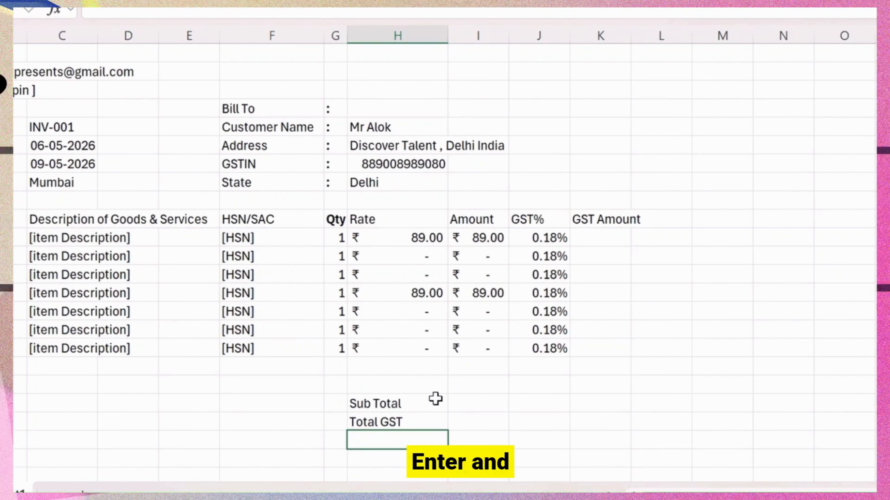
Add CGST (9%) and SGST (9%) labels beneath Total GST.
{"action": "type", "text": "CGST"}
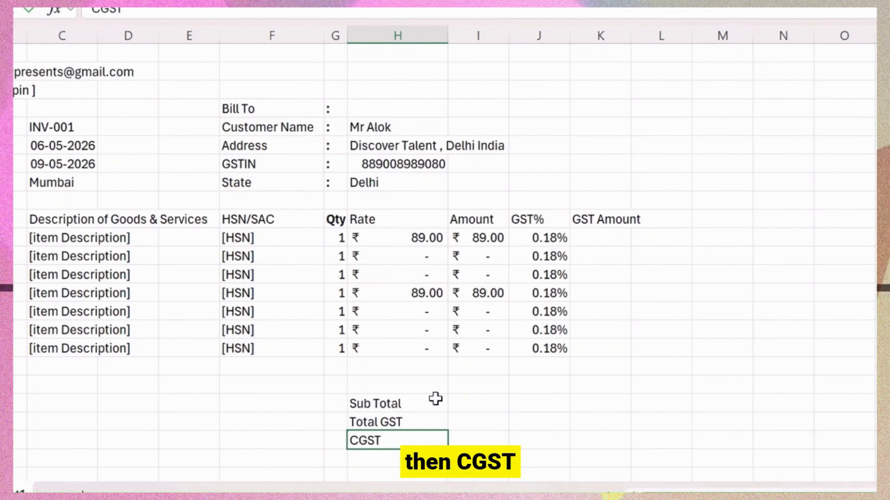
{"action": "type", "text": " (9"}
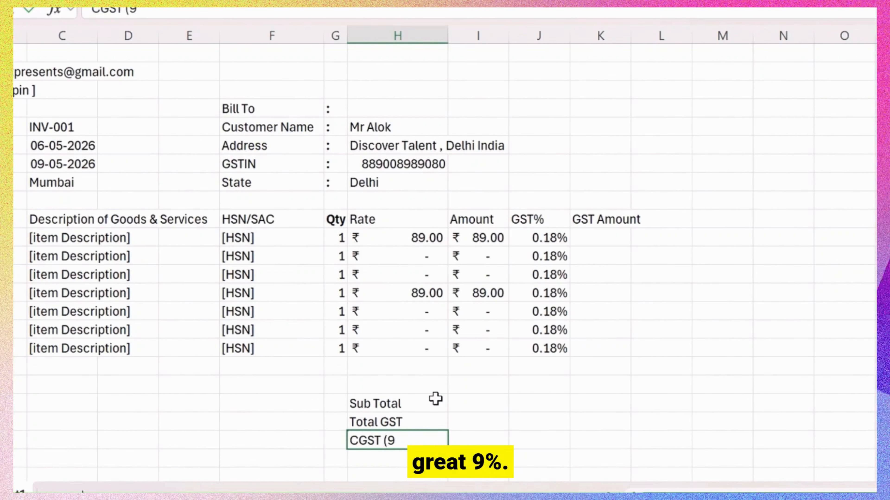
{"action": "type", "text": "%"}
{"action": "key", "text": "BackSpace"}
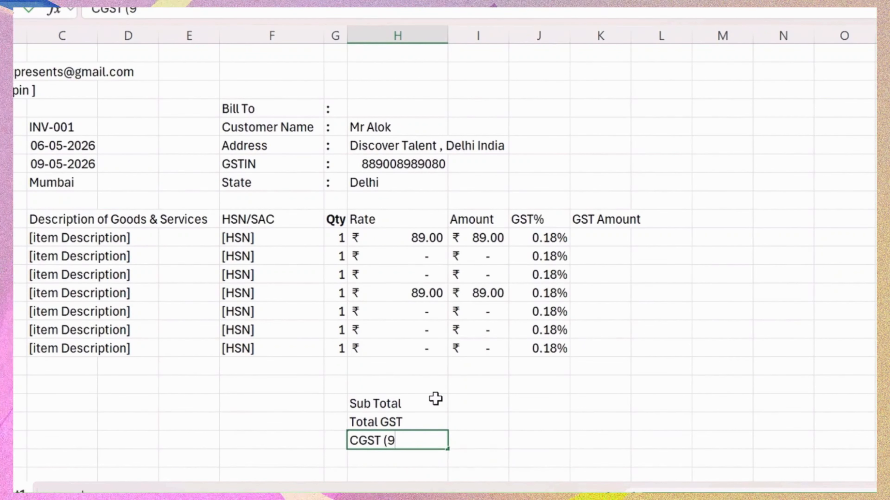
{"action": "type", "text": "%0"}
{"action": "key", "text": "BackSpace"}
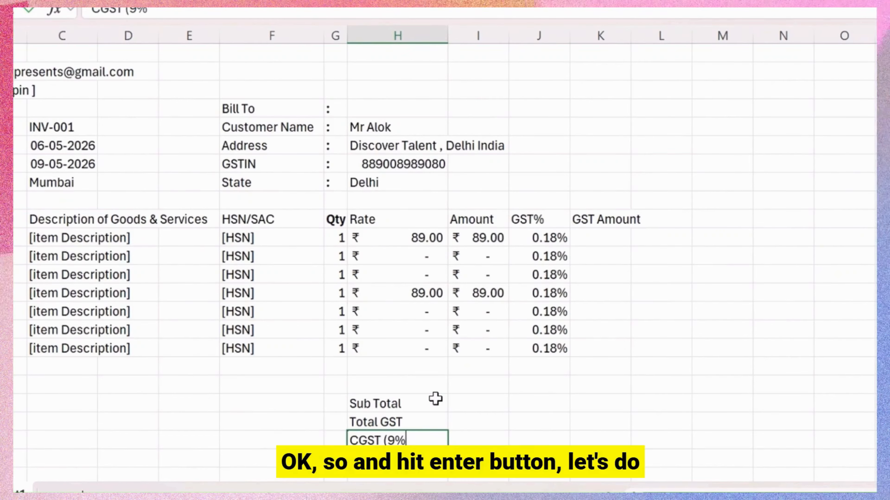
{"action": "key", "text": "Return"}
{"action": "key", "text": "Up"}
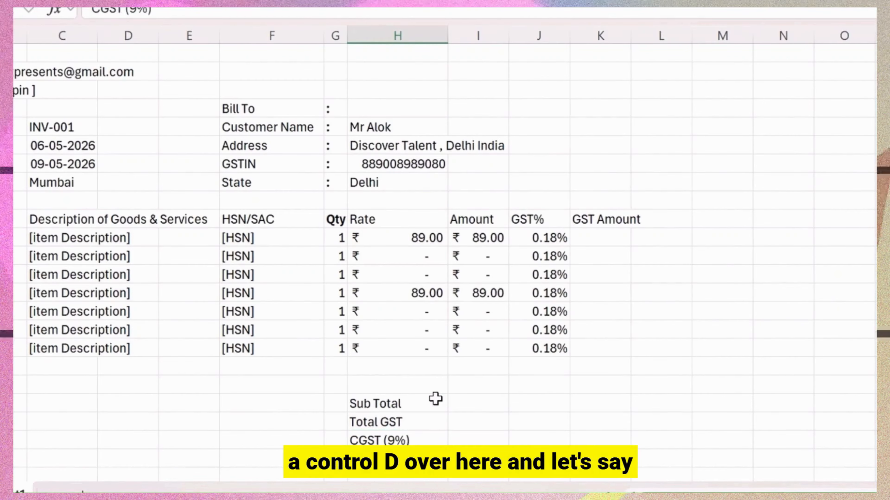
{"action": "left_click_drag", "start_coordinate": [99, 12], "coordinate": [61, 11]}
{"action": "type", "text": "s"}
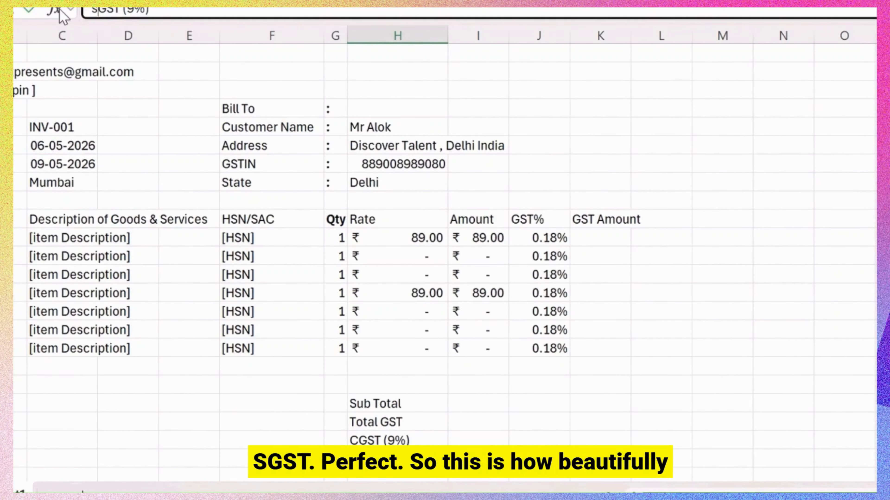
{"action": "key", "text": "BackSpace"}
{"action": "type", "text": "S"}
{"action": "key", "text": "Return"}
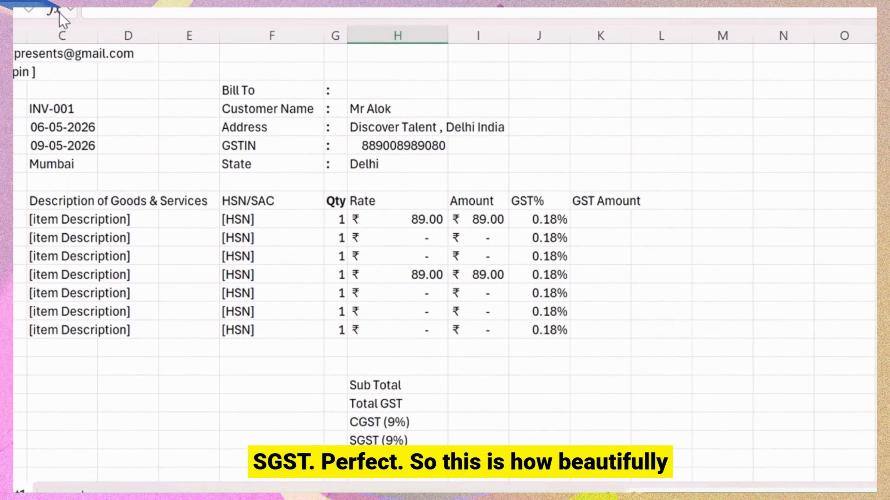
Type the Grand Total label in the cell under SGST (9%).
{"action": "key", "text": "Up"}
{"action": "key", "text": "Up"}
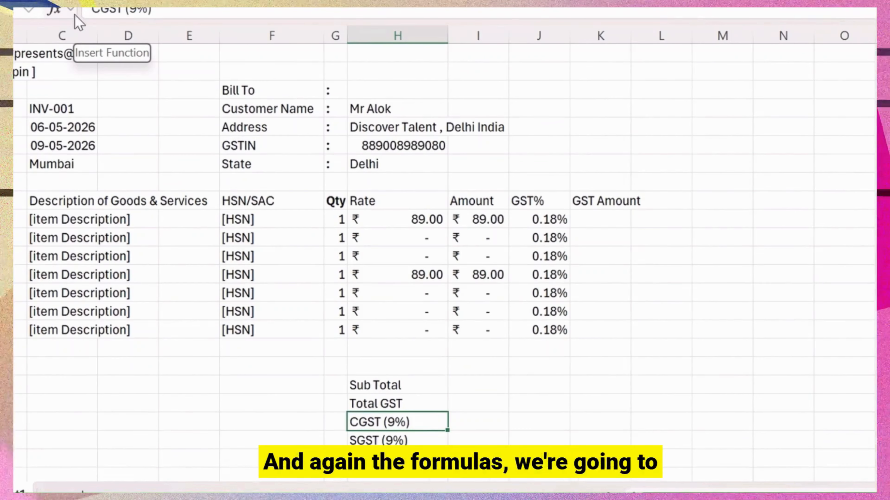
{"action": "key", "text": "Right"}
{"action": "key", "text": "Right"}
{"action": "key", "text": "Up"}
{"action": "key", "text": "Up"}
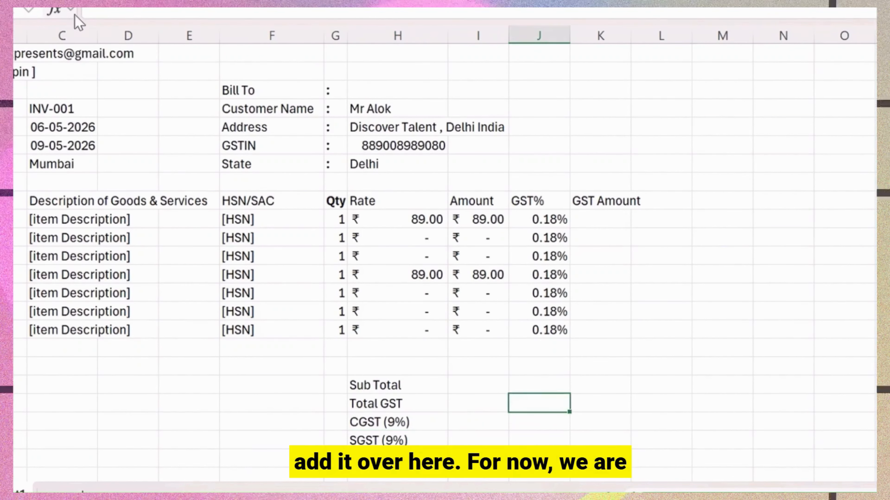
{"action": "key", "text": "Left"}
{"action": "key", "text": "Left"}
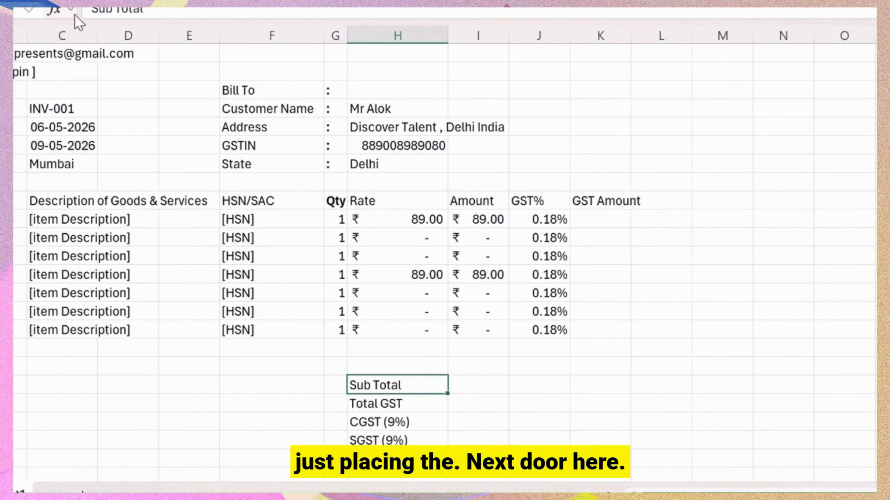
{"action": "key", "text": "Right"}
{"action": "key", "text": "Right"}
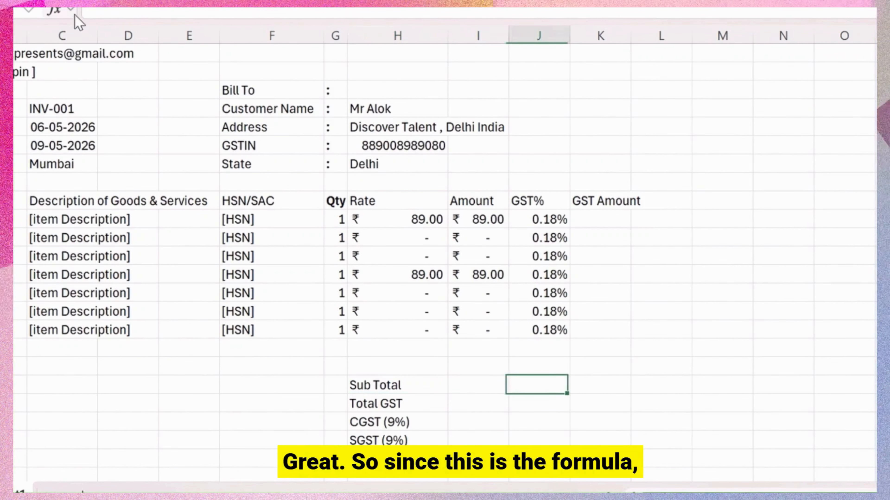
{"action": "key", "text": "shift+Down"}
{"action": "key", "text": "shift+Down"}
{"action": "key", "text": "shift+Down"}
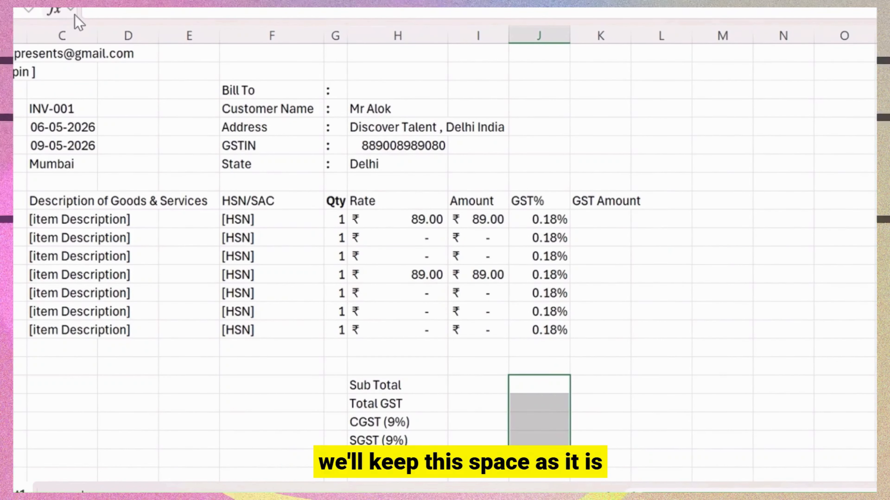
{"action": "key", "text": "Down"}
{"action": "key", "text": "Down"}
{"action": "key", "text": "Down"}
{"action": "key", "text": "Down"}
{"action": "key", "text": "Down"}
{"action": "key", "text": "Down"}
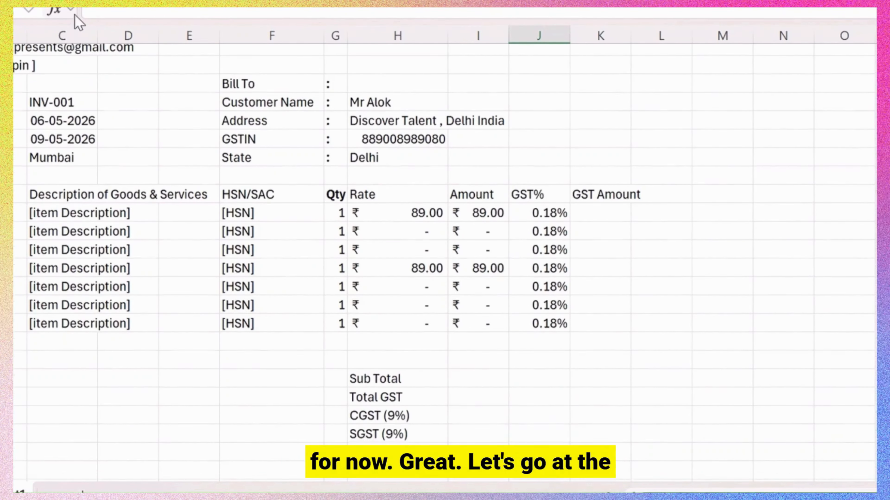
{"action": "key", "text": "Left"}
{"action": "key", "text": "Left"}
{"action": "key", "text": "Left"}
{"action": "key", "text": "Up"}
{"action": "key", "text": "Right"}
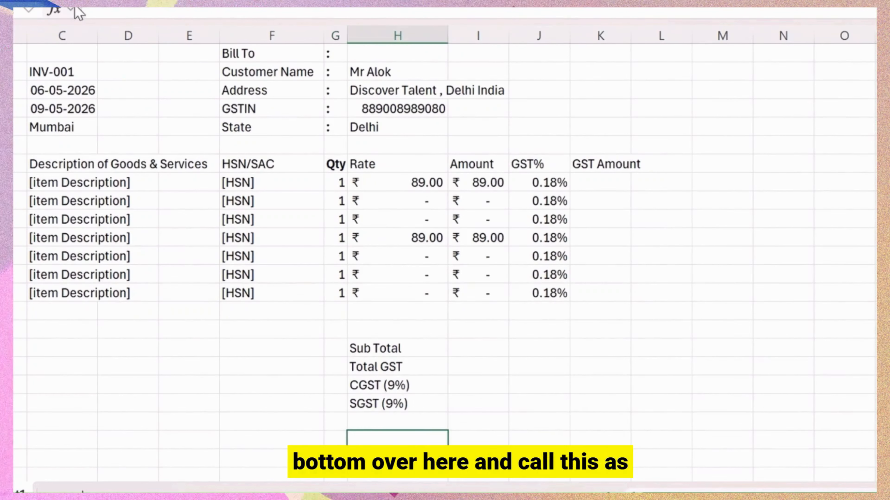
{"action": "type", "text": "Grand Total"}
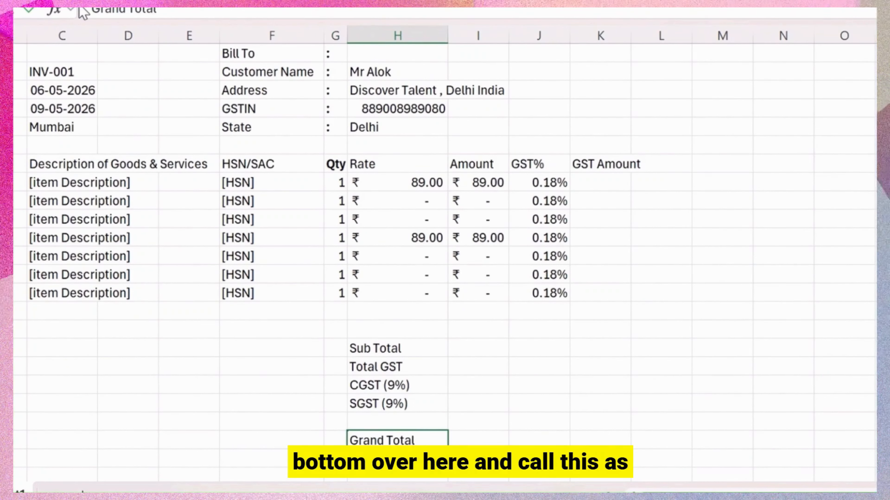
{"action": "key", "text": "Right"}
{"action": "key", "text": "Right"}
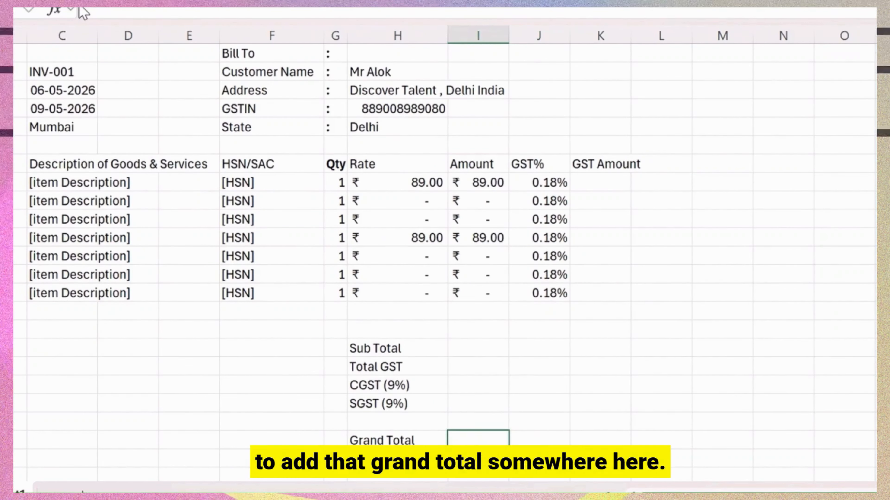
{"action": "key", "text": "Left"}
{"action": "key", "text": "Down"}
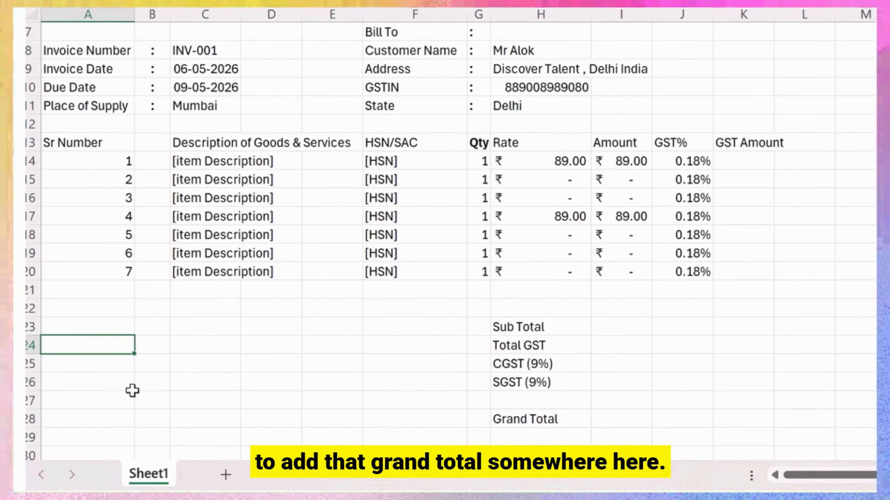
Write 'Note : for inter-state sales, use IGST instead of CGST + SGST' in A24.
{"action": "type", "text": "N"}
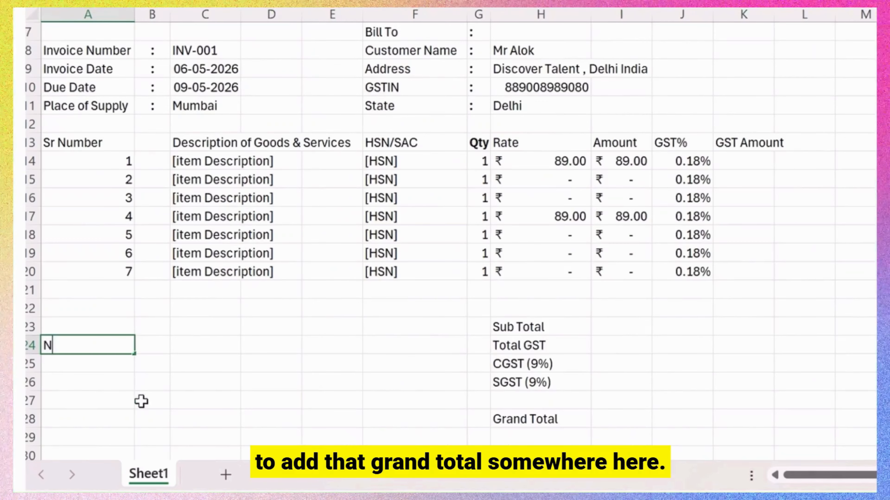
{"action": "type", "text": "ote"}
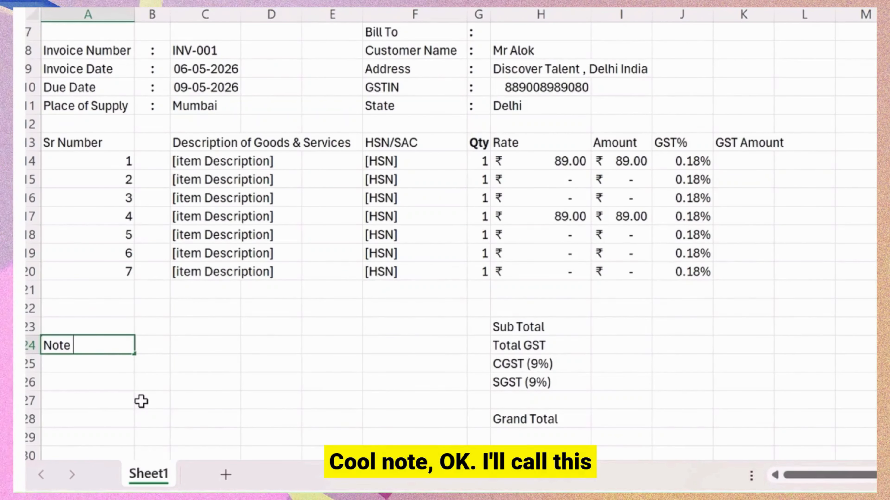
{"action": "key", "text": "shift+Up"}
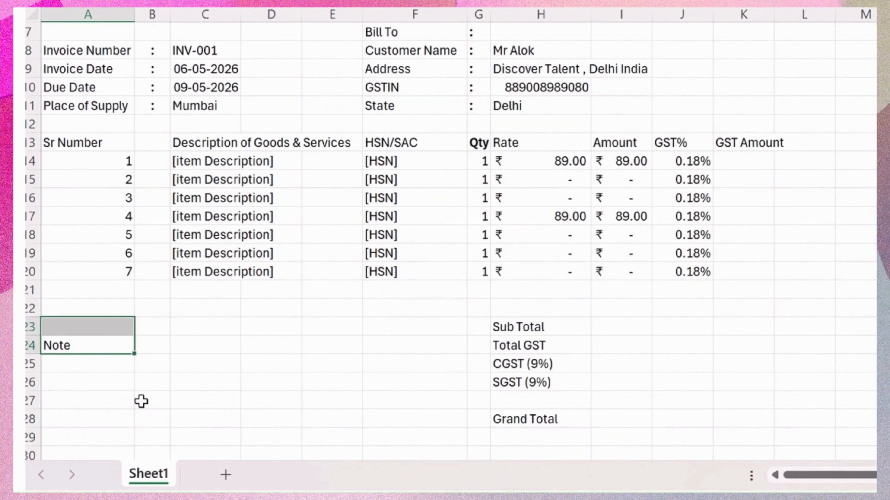
{"action": "left_click", "coordinate": [95, 339]}
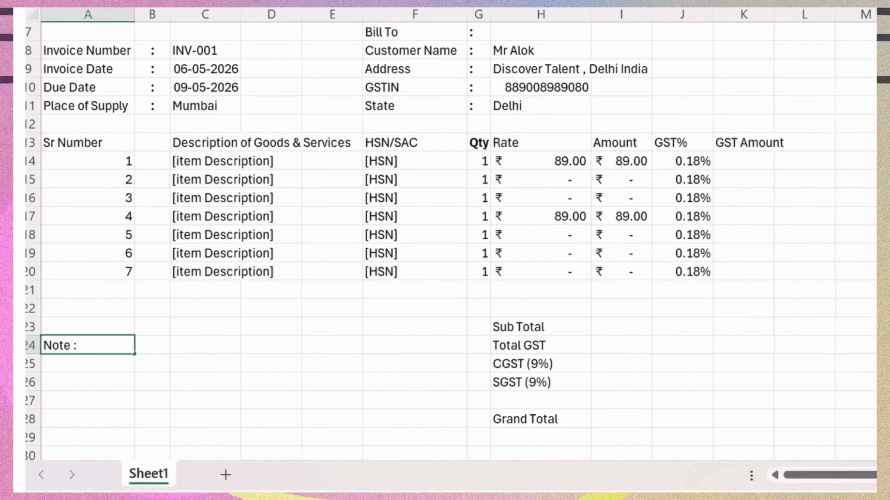
{"action": "type", "text": "for"}
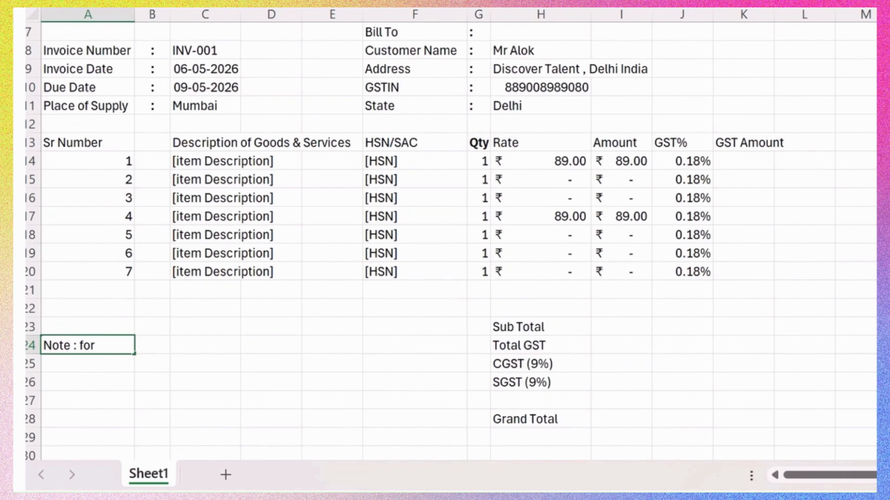
{"action": "type", "text": " inter-stat"}
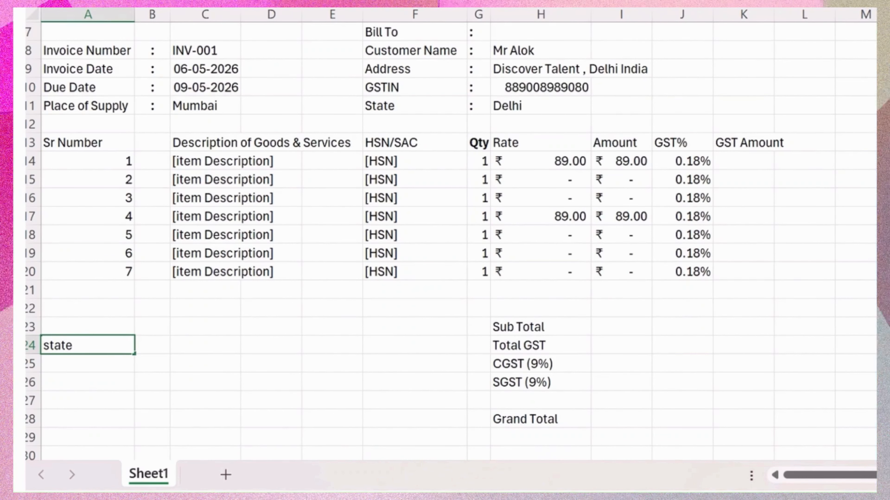
{"action": "type", "text": "e  sales,"}
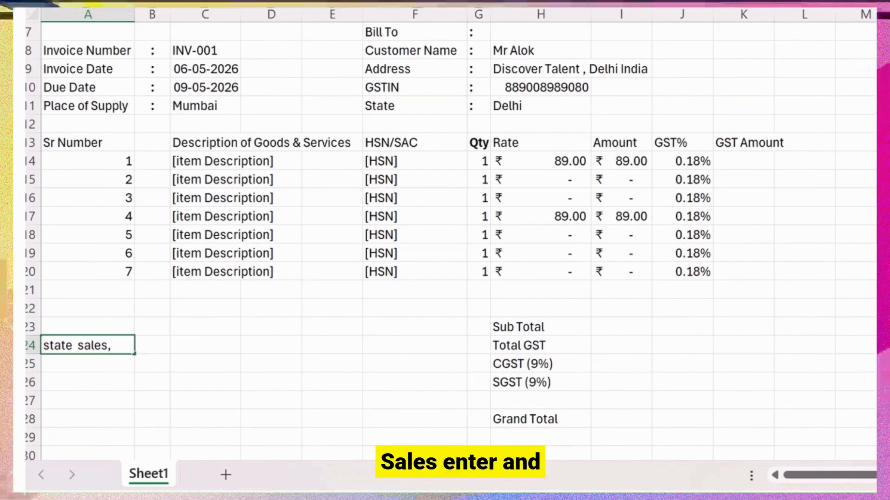
{"action": "type", "text": " use"}
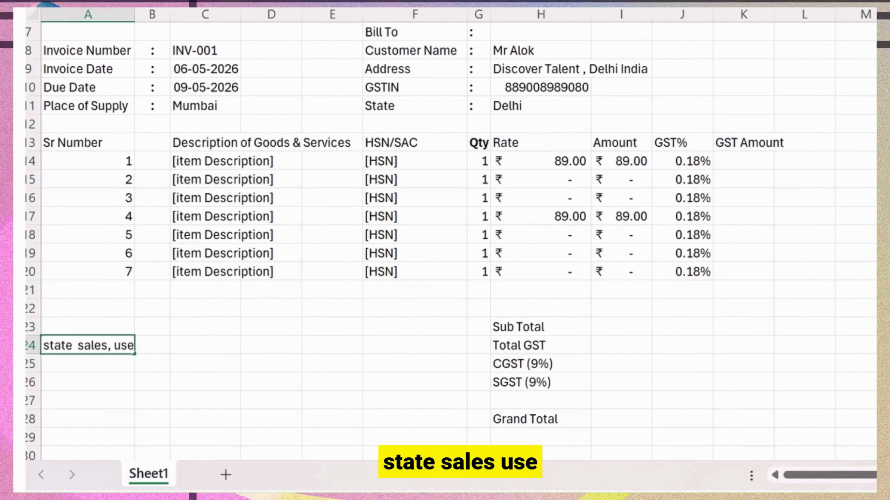
{"action": "key", "text": "Escape"}
{"action": "type", "text": "IGST"}
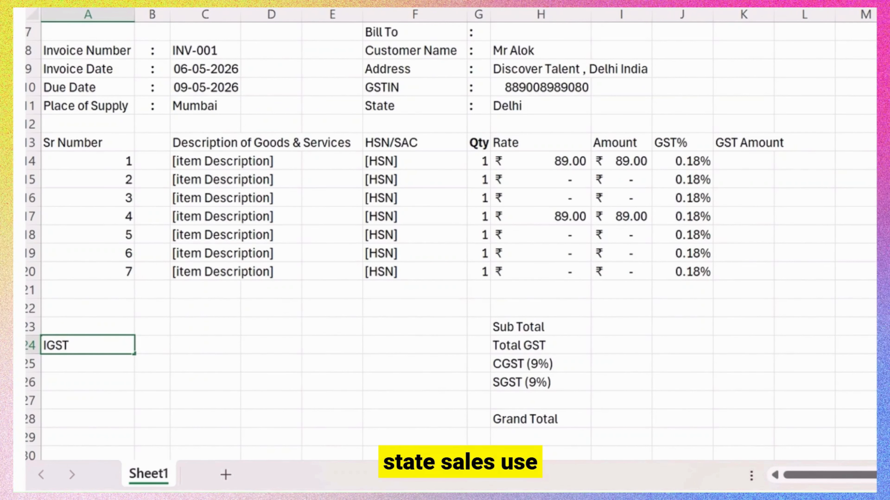
{"action": "type", "text": " instead of"}
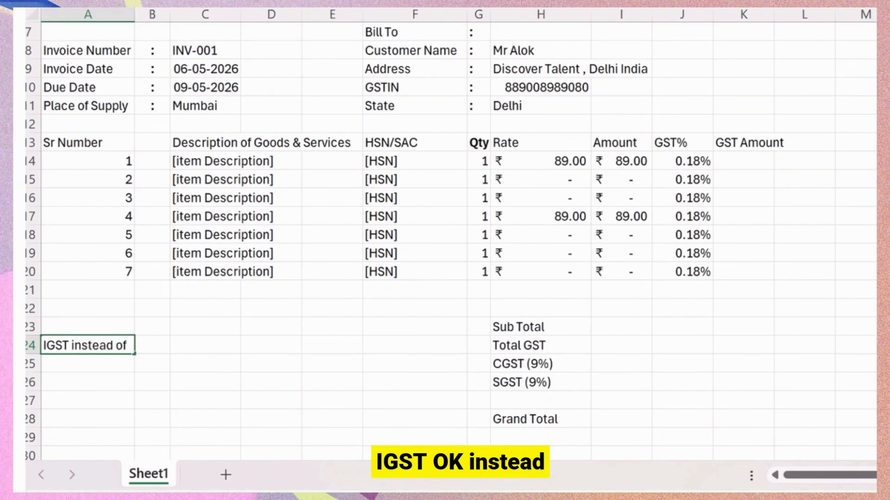
{"action": "key", "text": "Escape"}
{"action": "type", "text": "CG"}
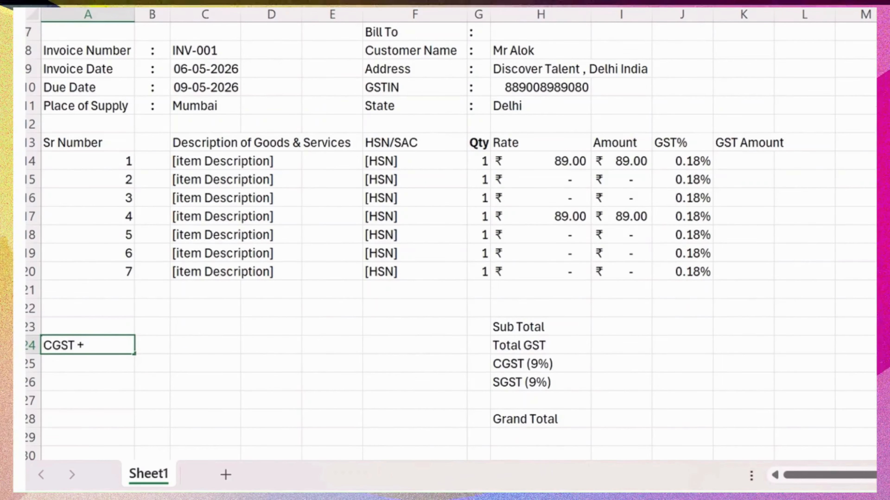
{"action": "type", "text": "ST"}
{"action": "key", "text": "Return"}
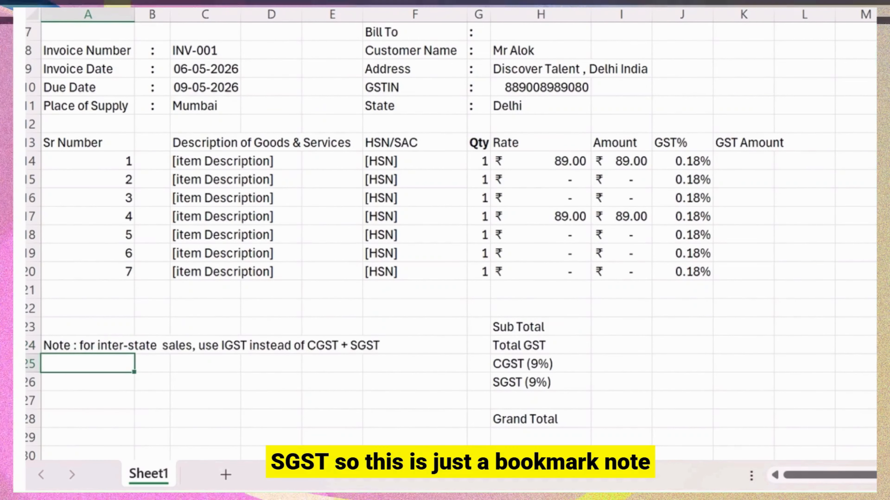
{"action": "left_click", "coordinate": [88, 345]}
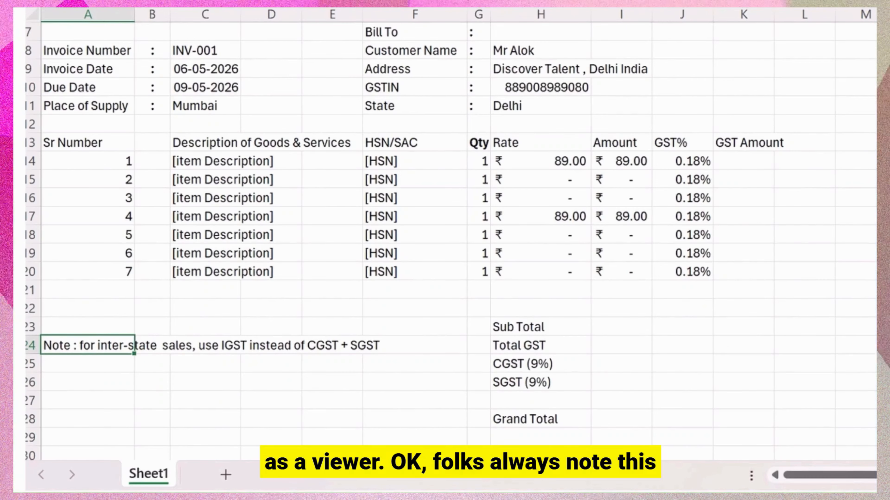
Type the Bank Details heading in A30 with a Bank Name label below it.
{"action": "scroll", "coordinate": [306, 173], "scroll_direction": "down", "scroll_amount": 3}
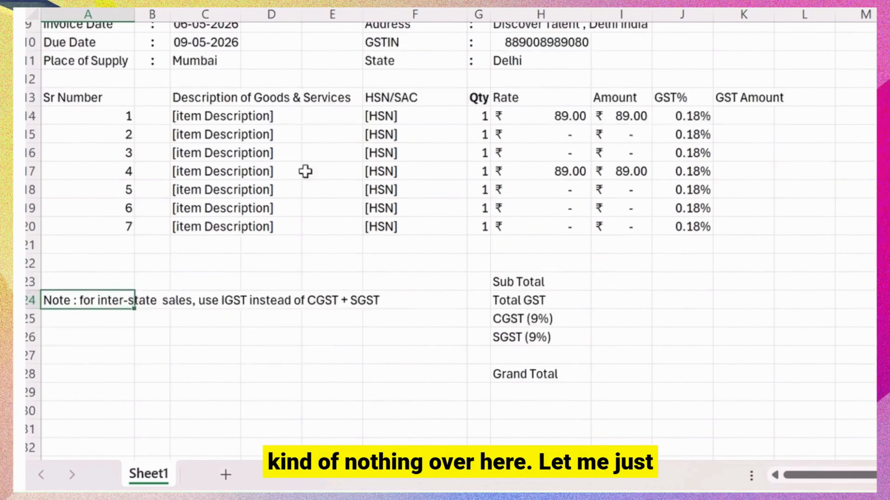
{"action": "left_click", "coordinate": [129, 287]}
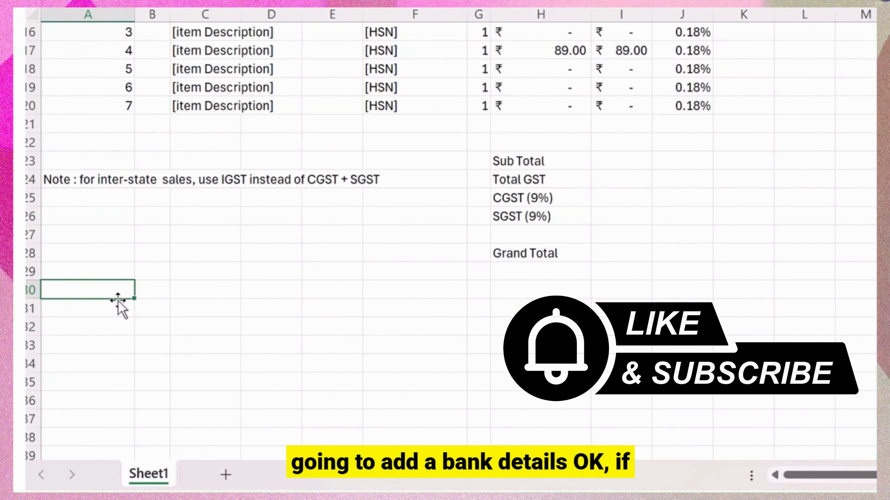
{"action": "type", "text": "Bank De"}
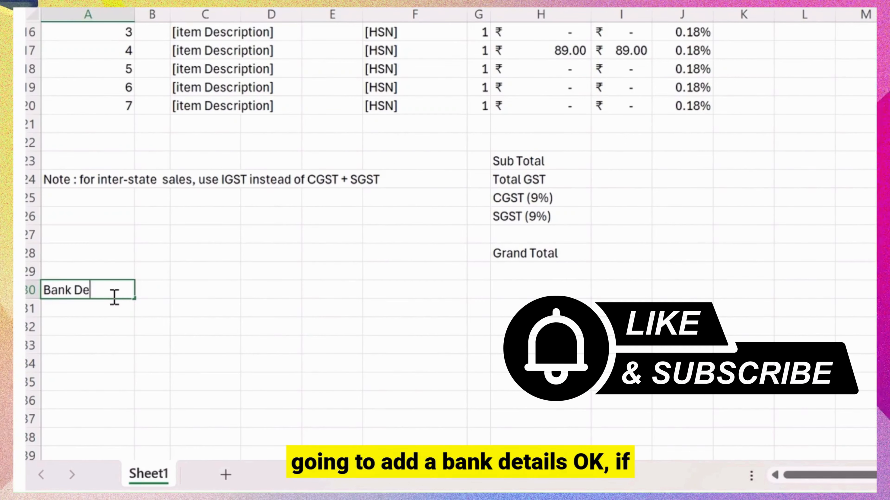
{"action": "type", "text": "tails"}
{"action": "key", "text": "Return"}
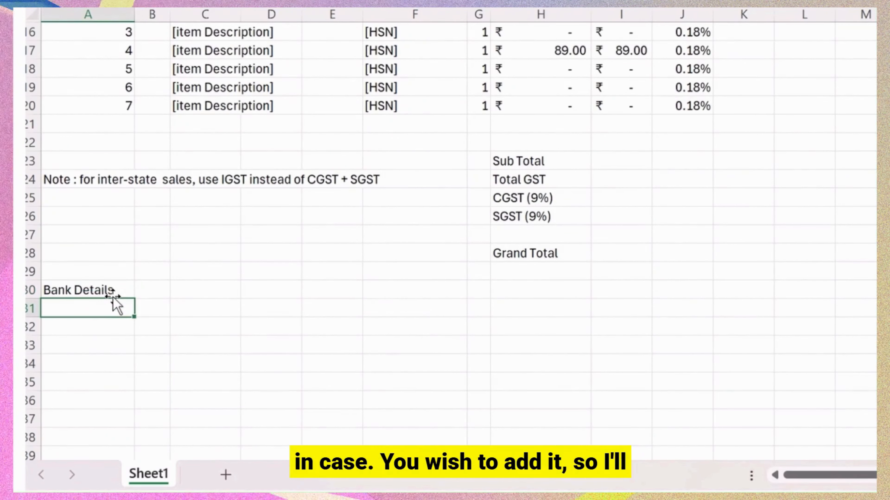
{"action": "type", "text": "Bank D"}
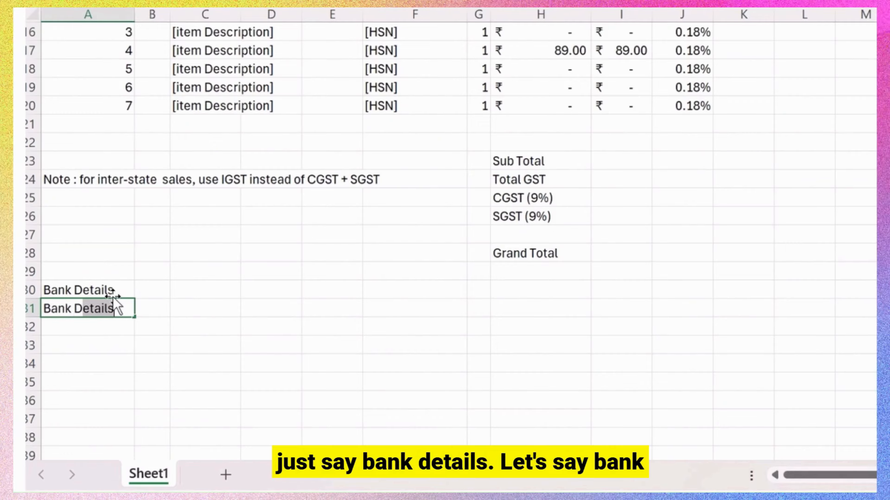
{"action": "type", "text": "n"}
{"action": "key", "text": "BackSpace"}
{"action": "key", "text": "BackSpace"}
{"action": "type", "text": "Name"}
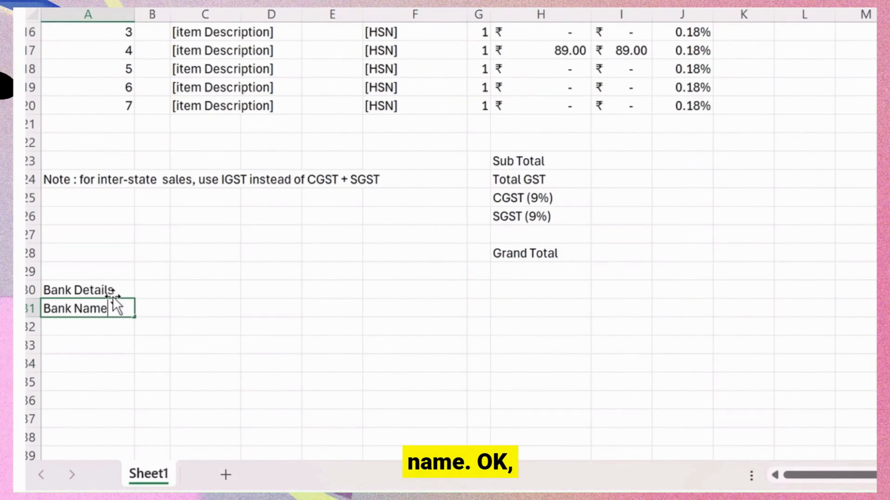
{"action": "key", "text": "Return"}
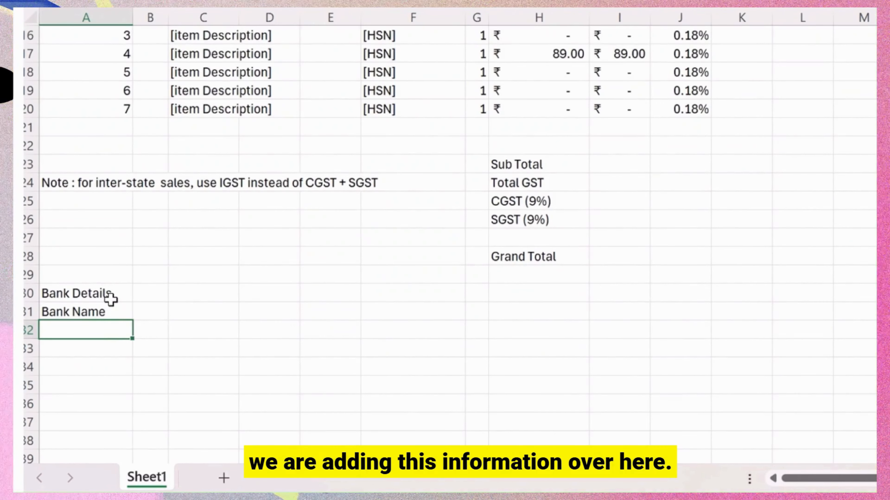
Add Account No, IFSC Code and Branch labels beneath Bank Name.
{"action": "type", "text": "Ac"}
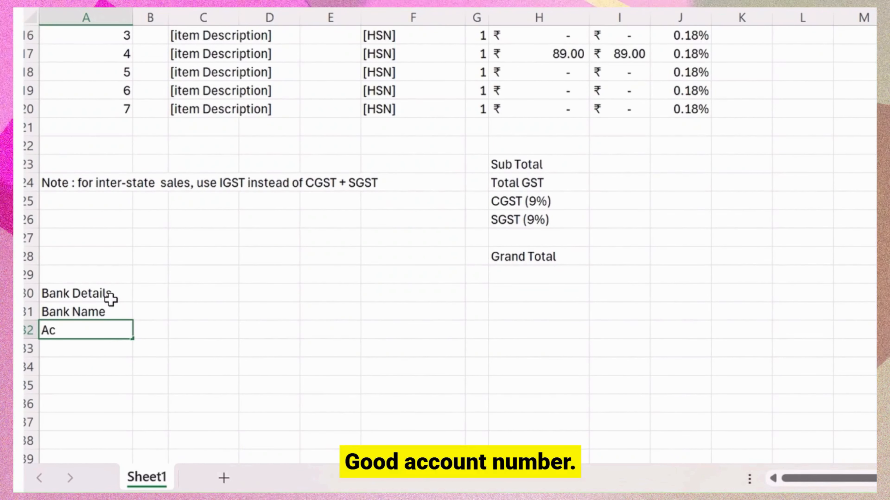
{"action": "type", "text": "coun"}
{"action": "type", "text": "t Nu"}
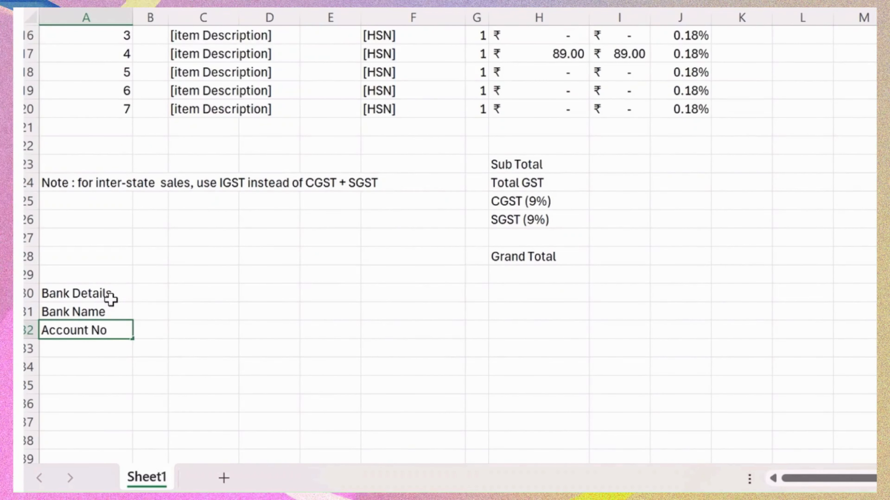
{"action": "key", "text": "Return"}
{"action": "type", "text": "IFSC "}
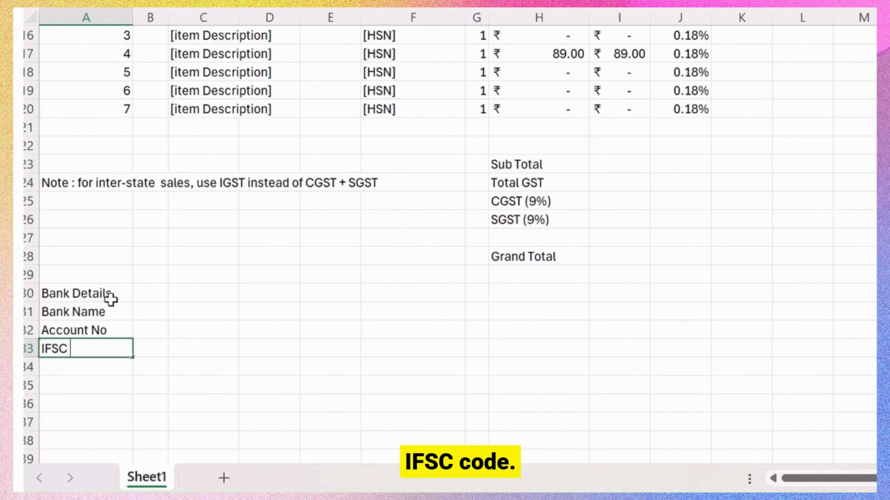
{"action": "type", "text": "Code"}
{"action": "key", "text": "Return"}
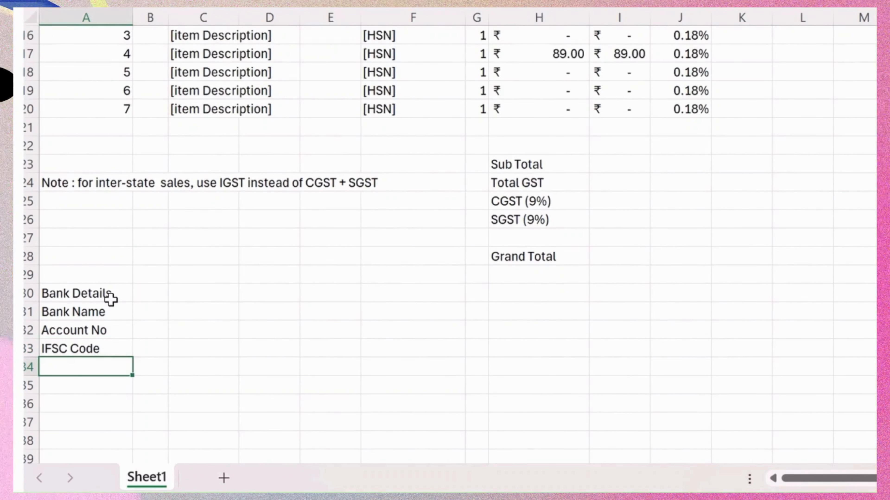
{"action": "type", "text": "Branch"}
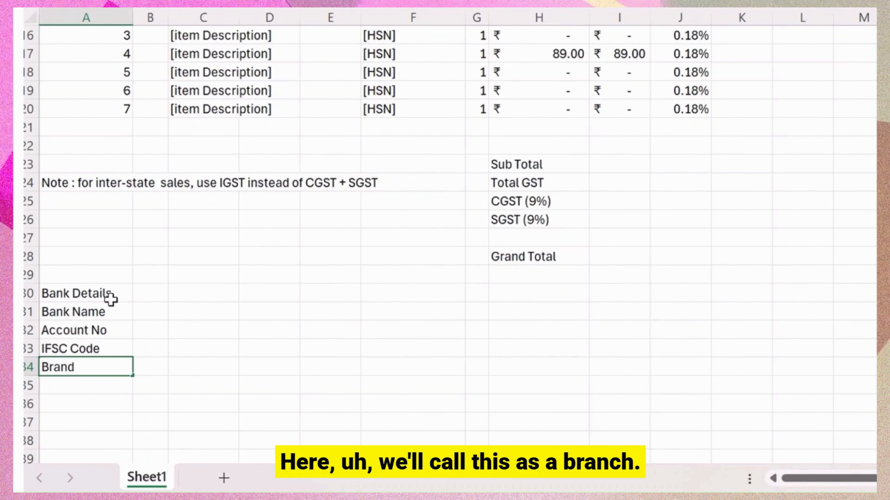
{"action": "key", "text": "Return"}
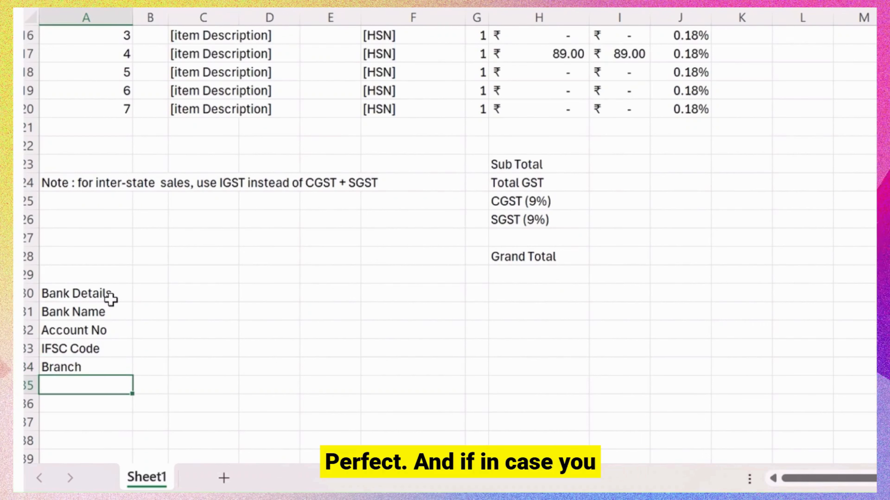
{"action": "key", "text": "Right"}
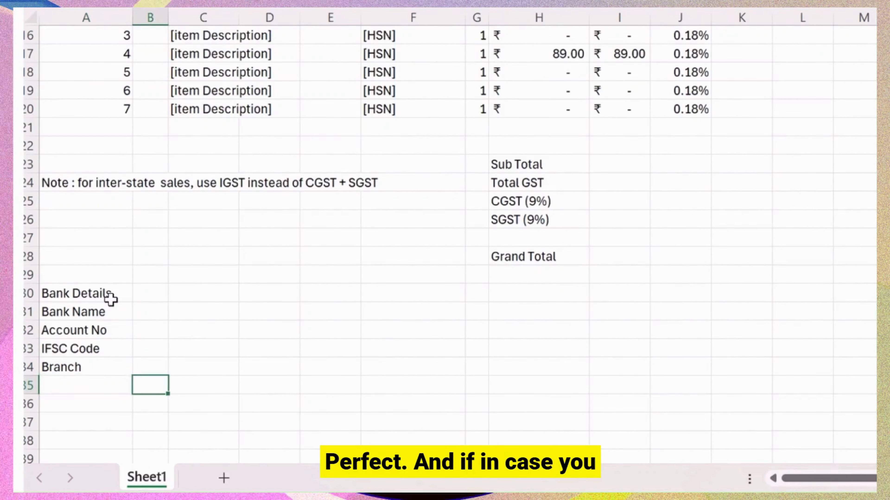
{"action": "key", "text": "Up"}
{"action": "key", "text": "Up"}
{"action": "key", "text": "Up"}
Enter the placeholders [Bank Name] and [Account No] beside their labels in column C.
{"action": "left_click", "coordinate": [111, 301]}
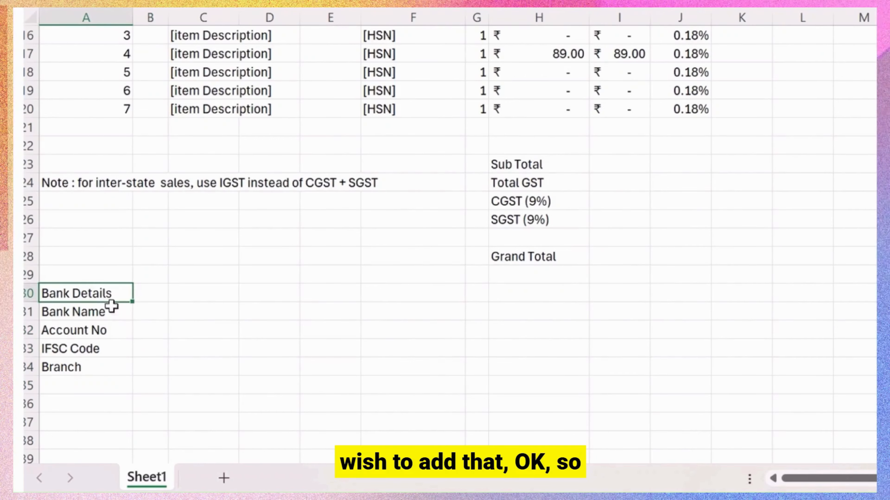
{"action": "left_click", "coordinate": [113, 313]}
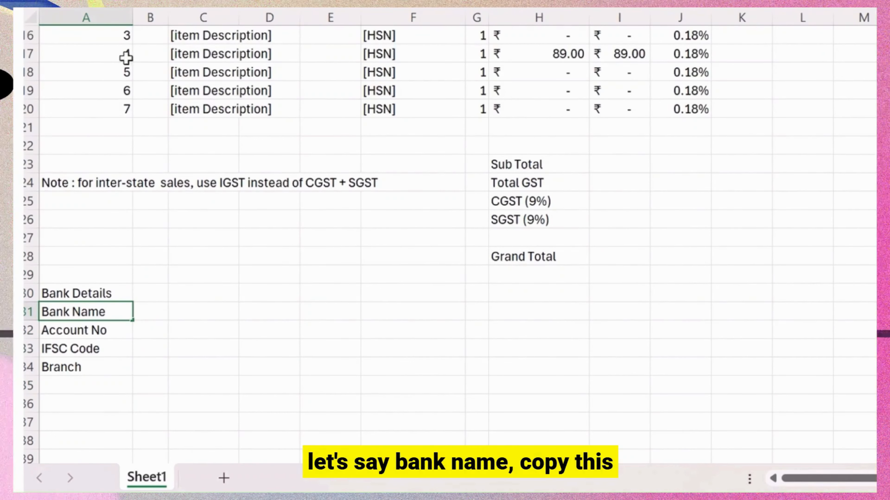
{"action": "left_click", "coordinate": [204, 307]}
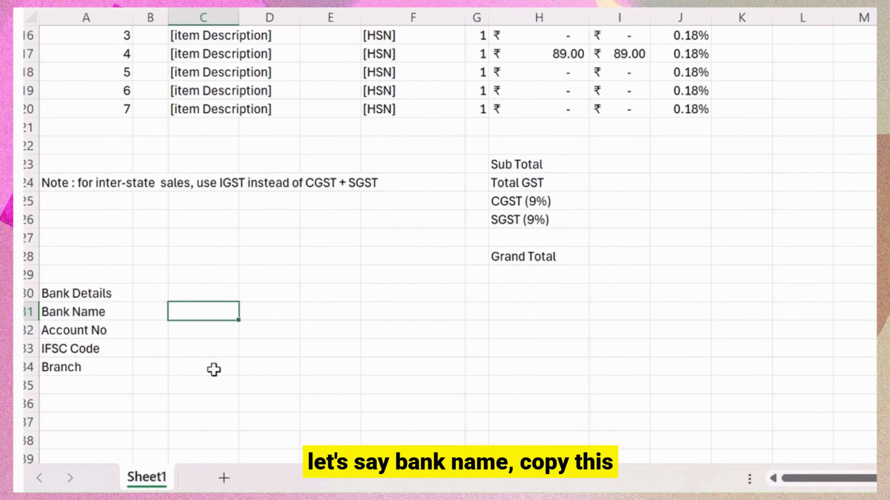
{"action": "type", "text": "{"}
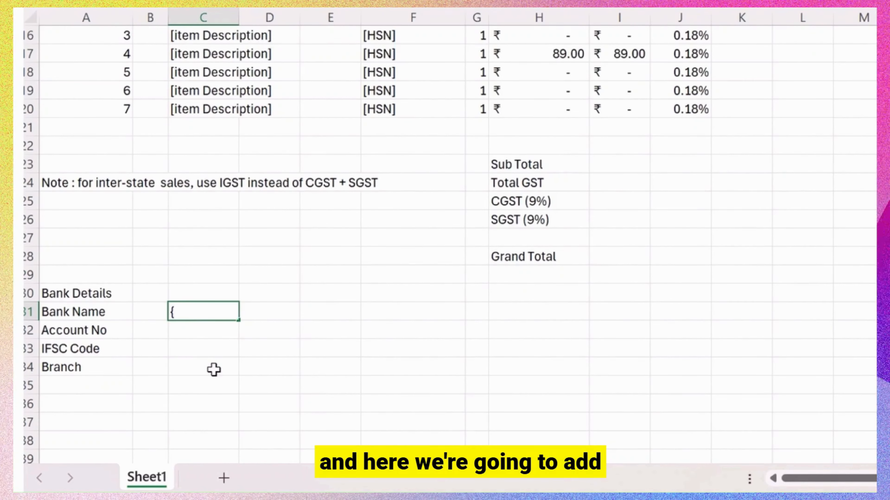
{"action": "key", "text": "BackSpace"}
{"action": "type", "text": "[Bank Name"}
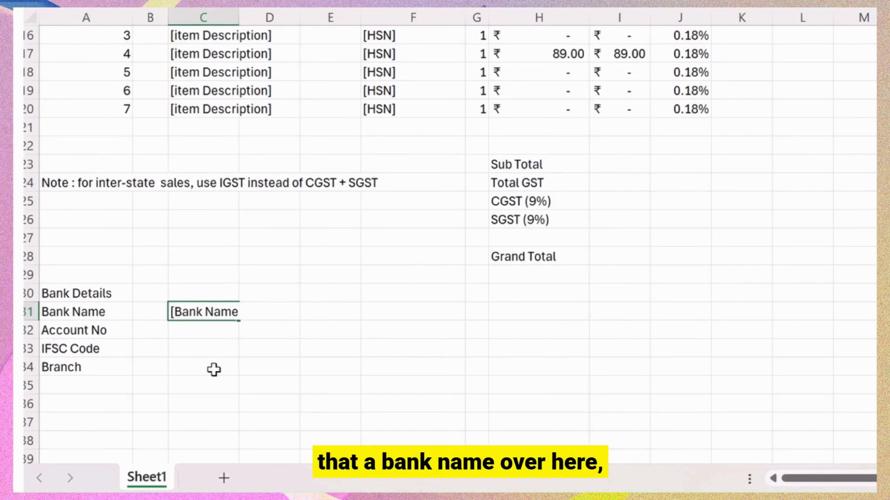
{"action": "type", "text": "]"}
{"action": "key", "text": "Return"}
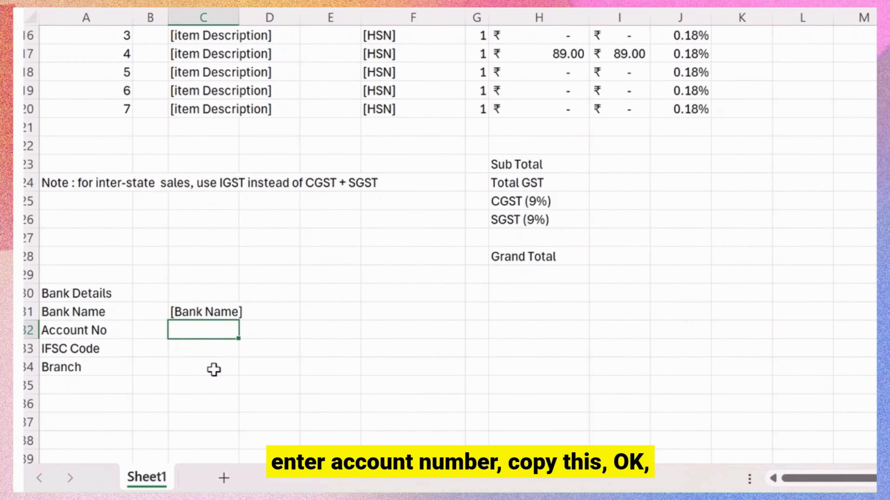
{"action": "key", "text": "Left"}
{"action": "key", "text": "Left"}
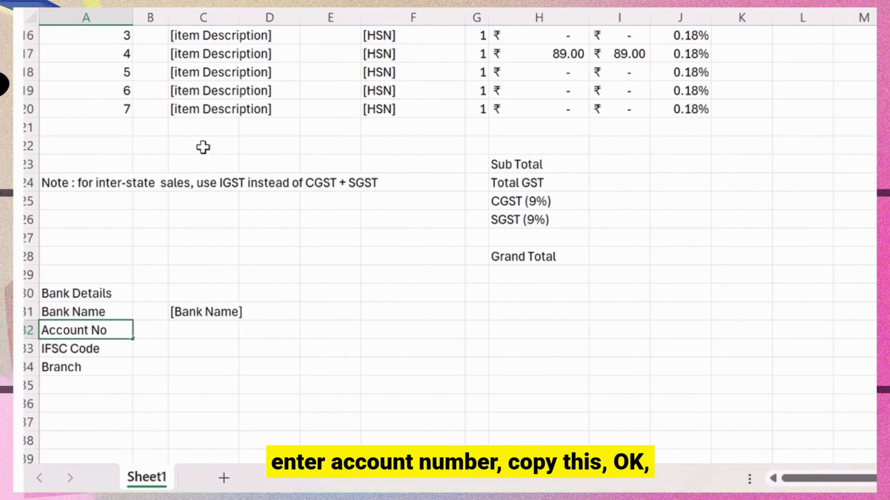
{"action": "left_click", "coordinate": [203, 331]}
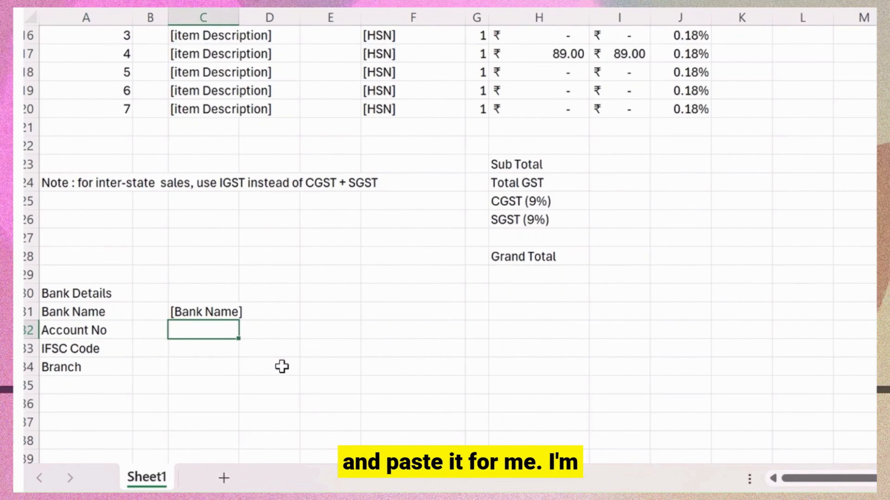
{"action": "type", "text": "[Account No]"}
{"action": "key", "text": "Return"}
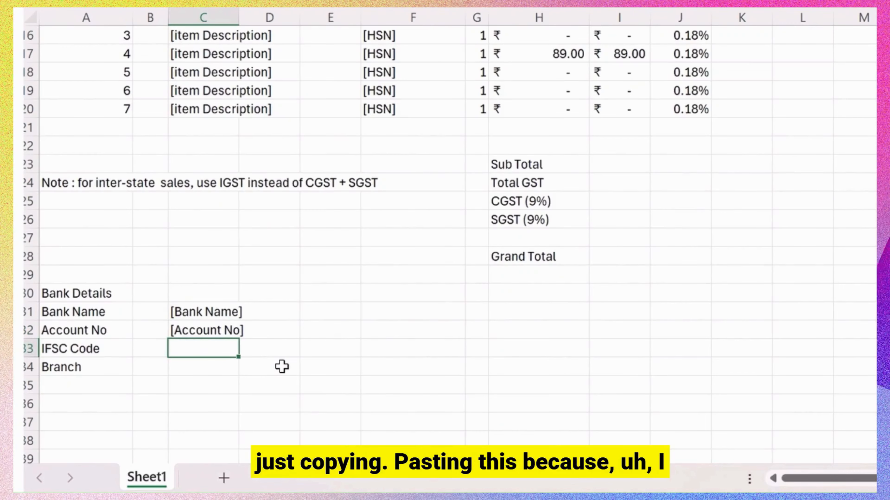
Enter the placeholders [IFSC Code] and [Branch] beside their labels in column C.
{"action": "left_click", "coordinate": [95, 351]}
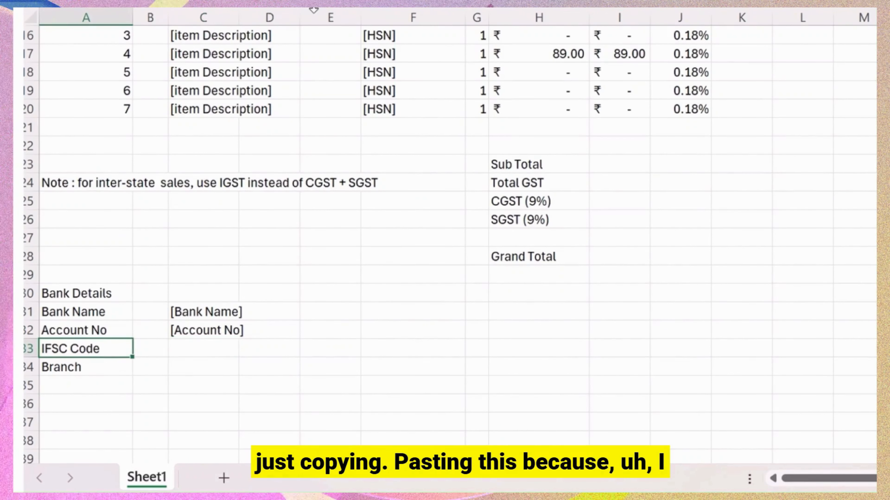
{"action": "left_click", "coordinate": [206, 349]}
{"action": "type", "text": "["}
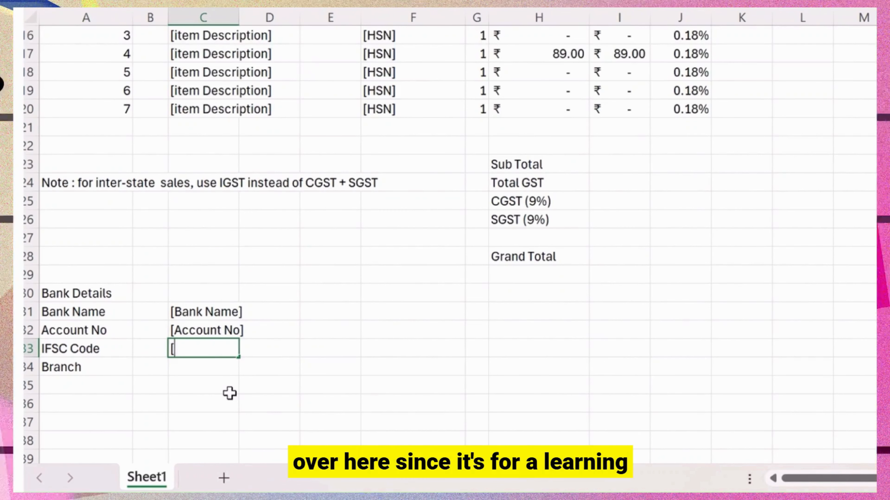
{"action": "type", "text": "IFSC Code]"}
{"action": "key", "text": "Return"}
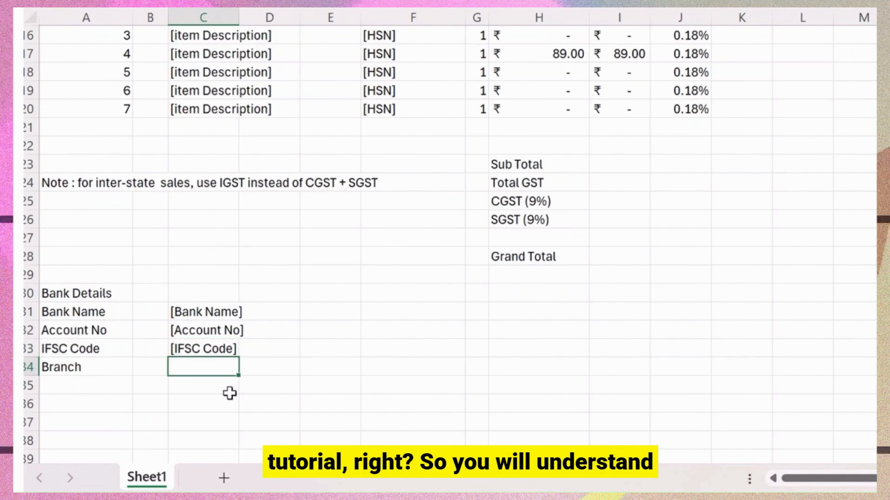
{"action": "left_click", "coordinate": [101, 367]}
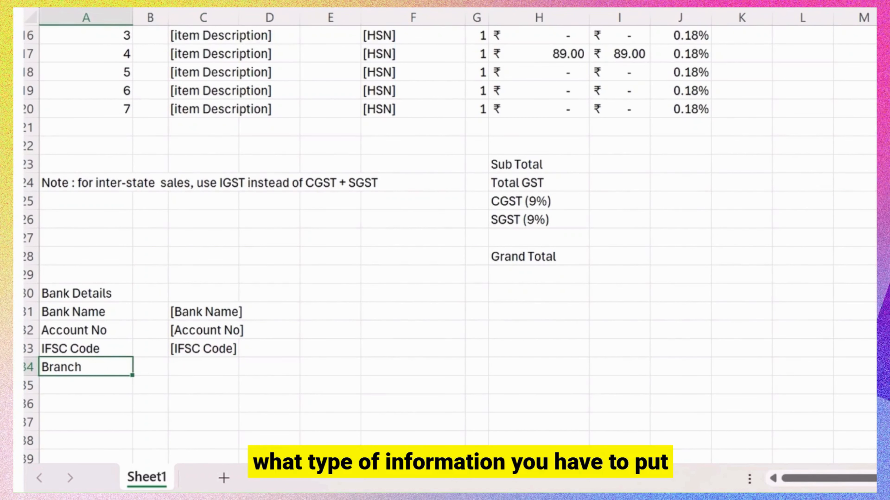
{"action": "left_click", "coordinate": [199, 365]}
{"action": "type", "text": "[Branch"}
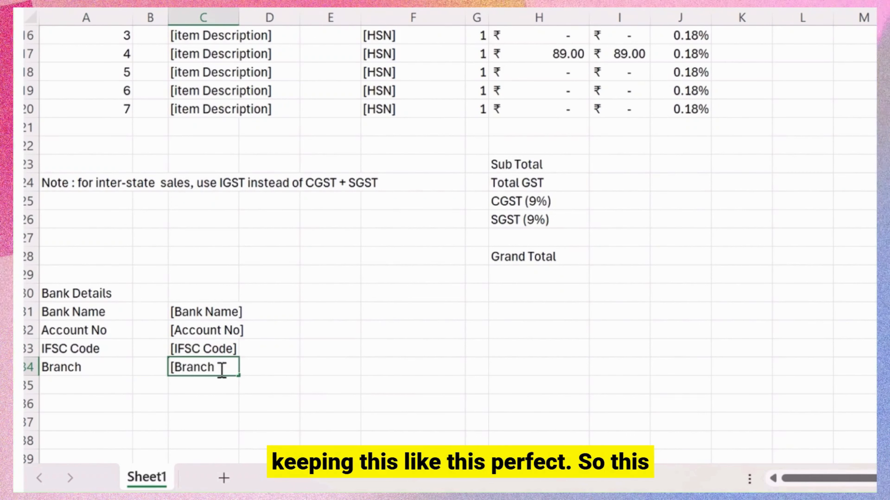
{"action": "key", "text": "Return"}
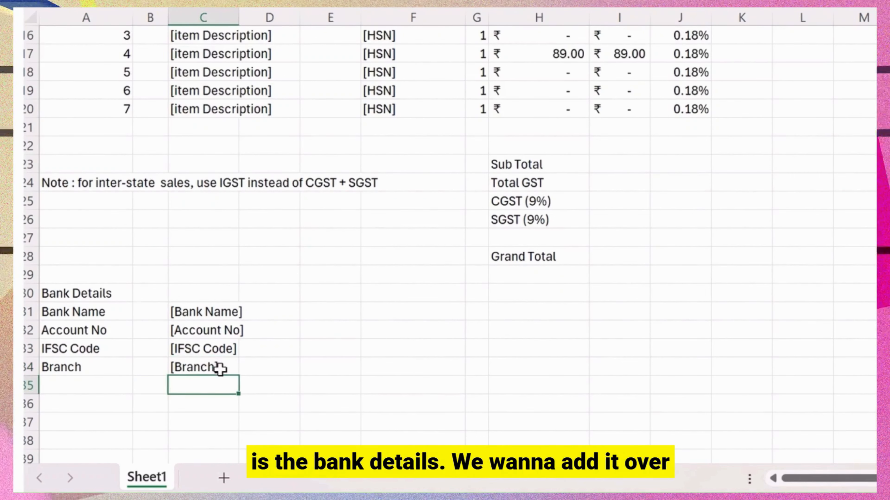
{"action": "key", "text": "Left"}
{"action": "key", "text": "Up"}
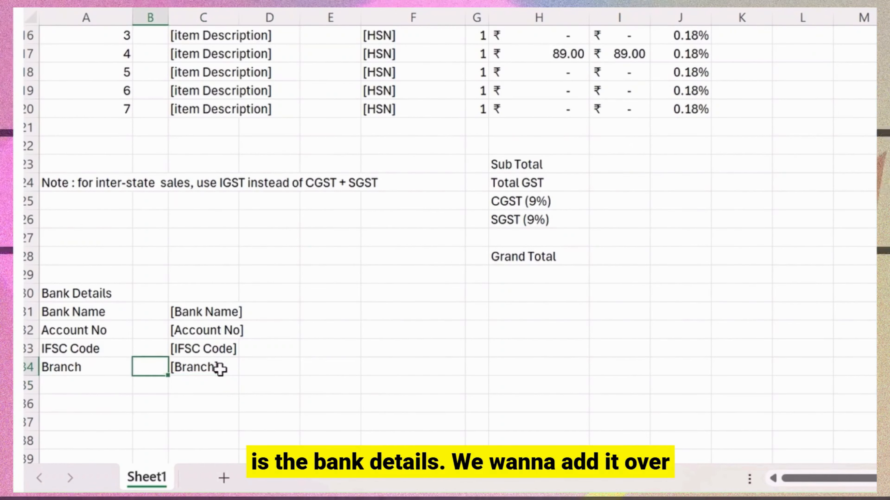
{"action": "key", "text": "Up"}
{"action": "key", "text": "Left"}
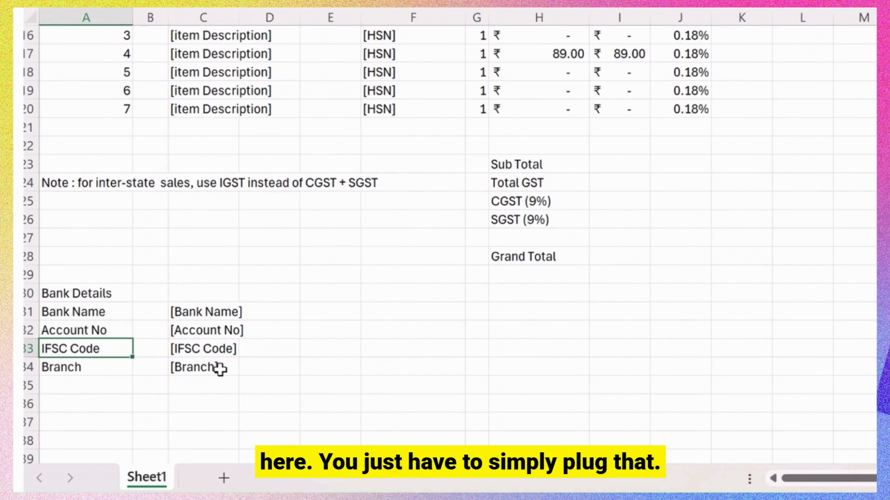
{"action": "key", "text": "Right"}
{"action": "key", "text": "Down"}
{"action": "key", "text": "Down"}
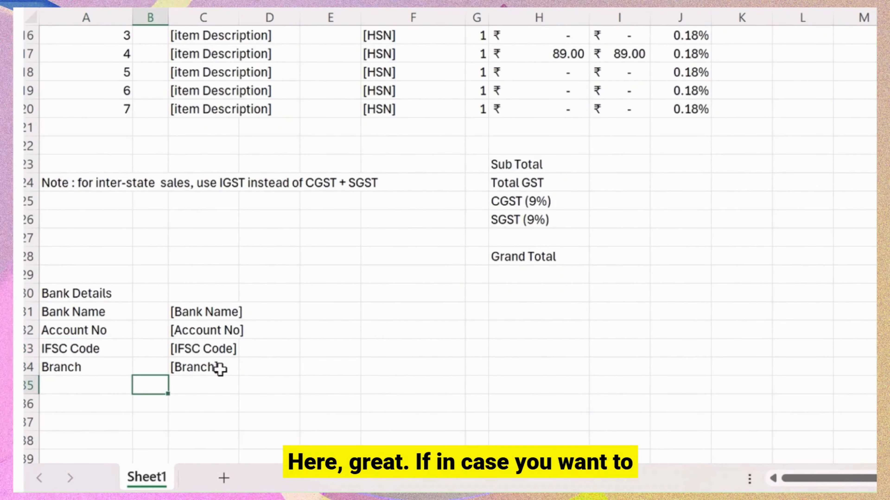
Copy the colons from B8:B11 and paste them into B31:B34 beside the bank labels.
{"action": "scroll", "coordinate": [195, 245], "scroll_direction": "up", "scroll_amount": 5}
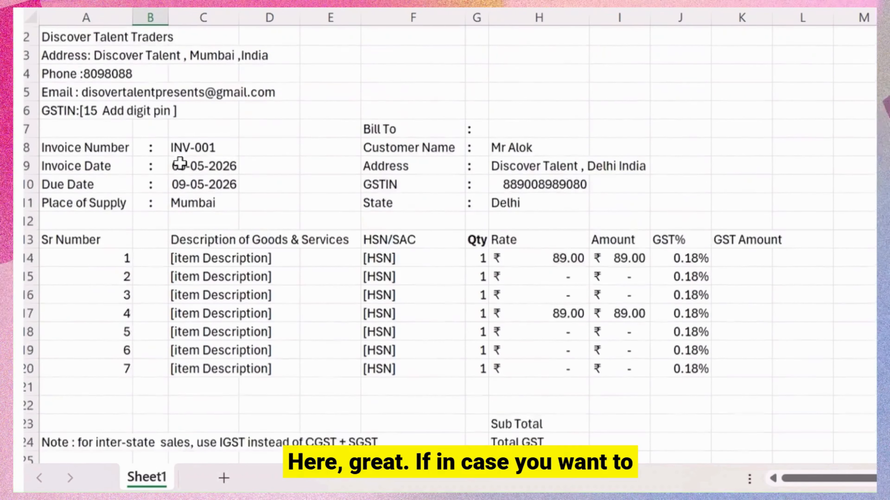
{"action": "left_click_drag", "start_coordinate": [154, 163], "coordinate": [161, 217]}
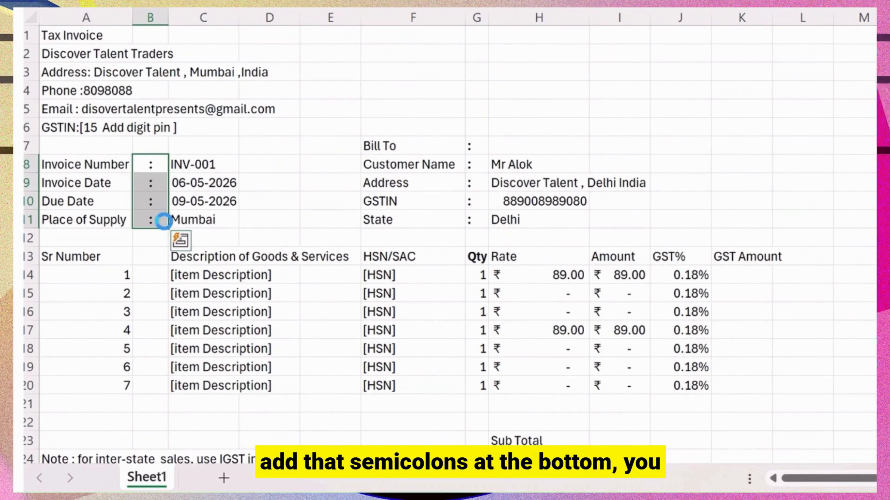
{"action": "key", "text": "ctrl+c"}
{"action": "scroll", "coordinate": [154, 280], "scroll_direction": "down", "scroll_amount": 4}
{"action": "left_click", "coordinate": [150, 367]}
{"action": "key", "text": "ctrl+v"}
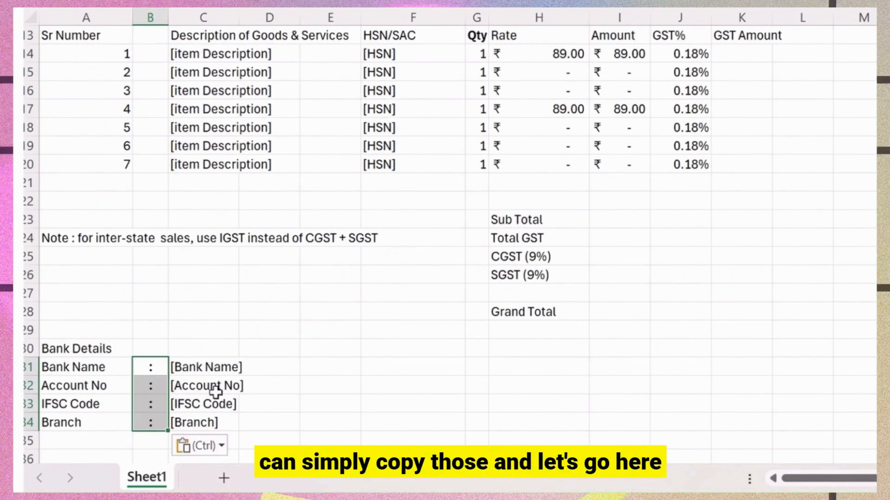
{"action": "scroll", "coordinate": [224, 363], "scroll_direction": "down", "scroll_amount": 2}
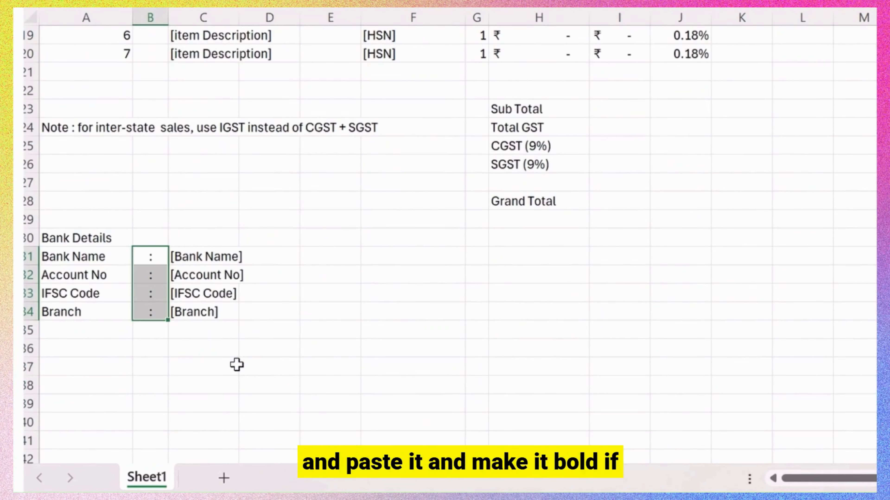
{"action": "left_click", "coordinate": [112, 371]}
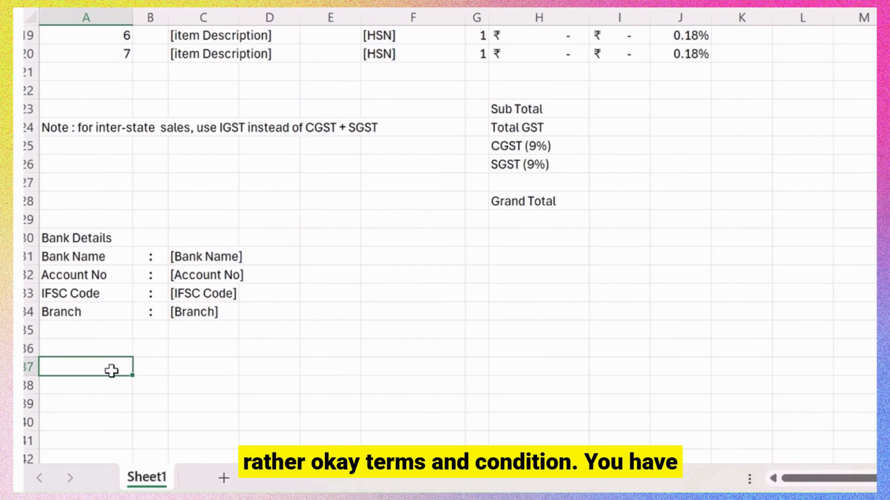
Type the capitalised heading 'TERMS & CONDITION' into cell A37.
{"action": "type", "text": "em"}
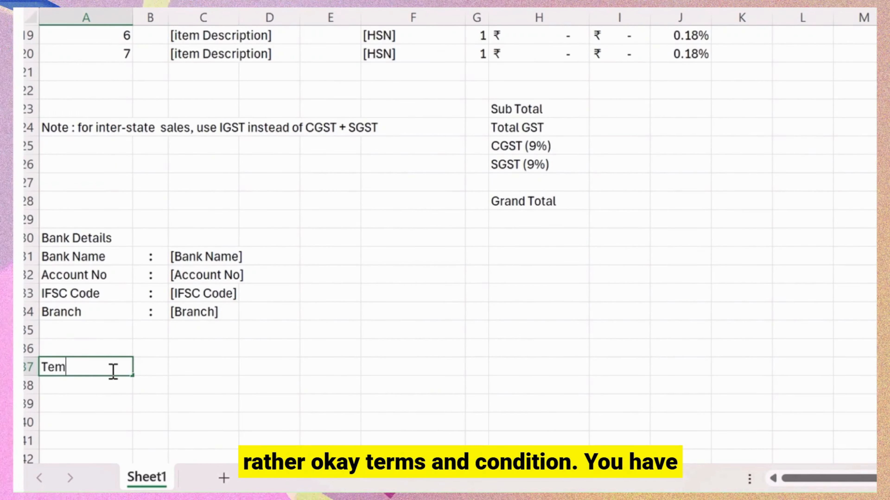
{"action": "key", "text": "BackSpace"}
{"action": "type", "text": "rms"}
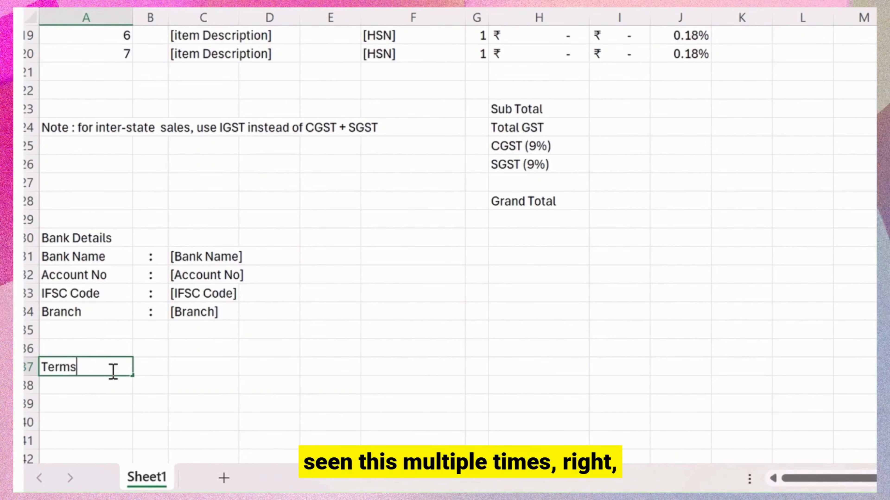
{"action": "key", "text": "BackSpace"}
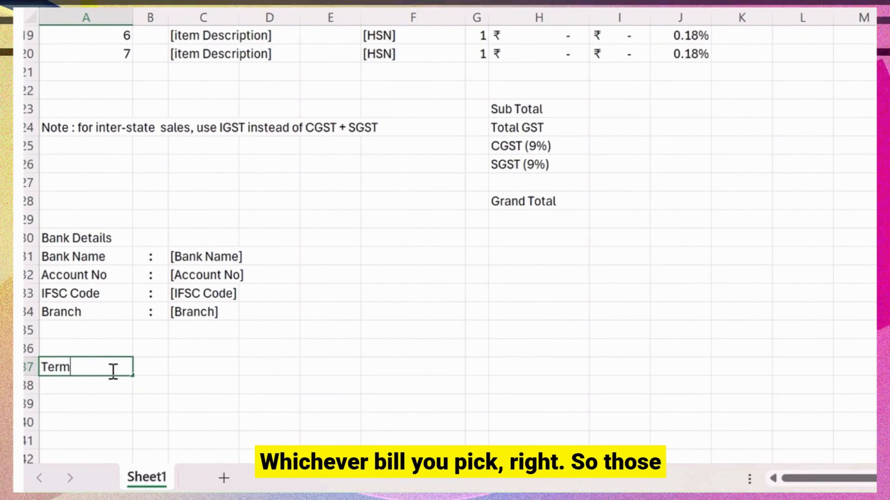
{"action": "type", "text": "S"}
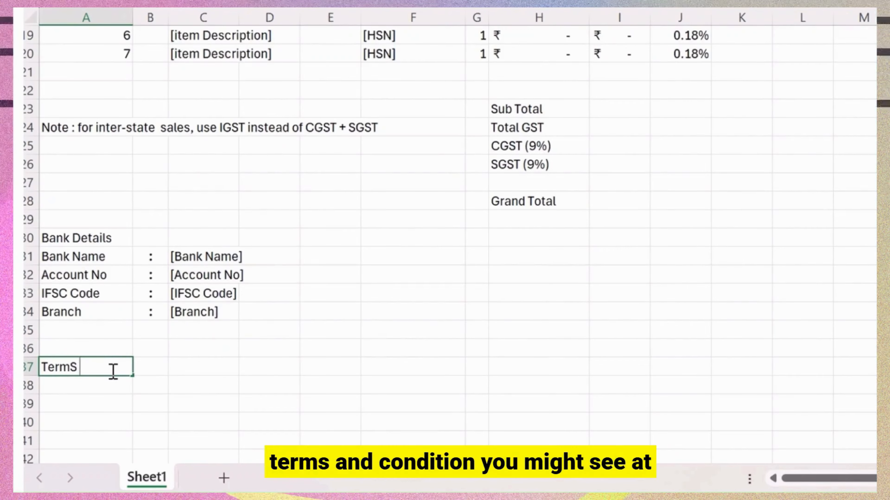
{"action": "key", "text": "BackSpace"}
{"action": "key", "text": "BackSpace"}
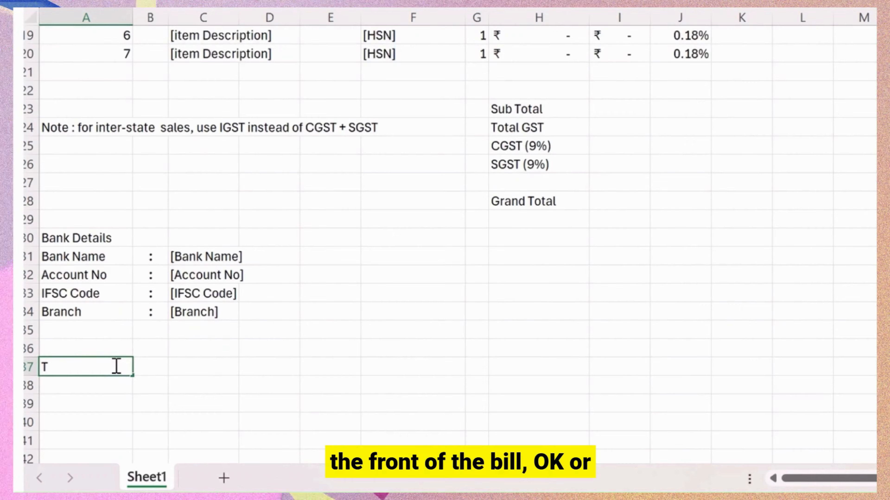
{"action": "type", "text": "ER"}
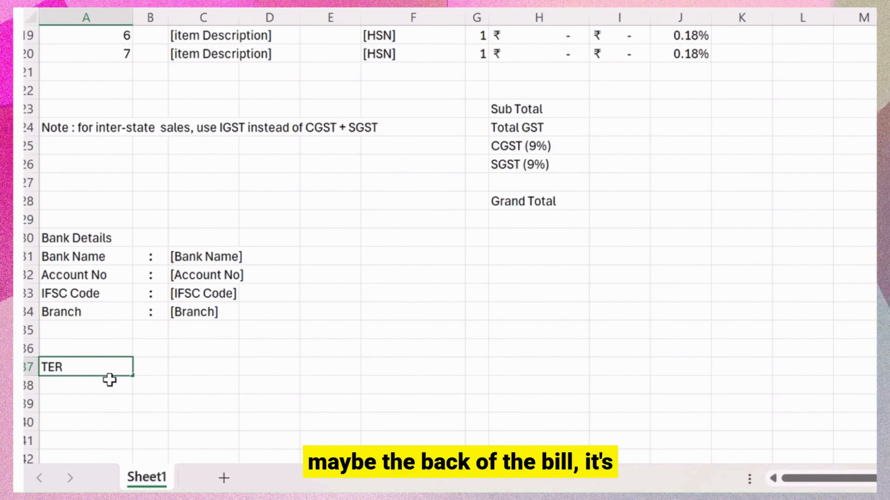
{"action": "key", "text": "BackSpace"}
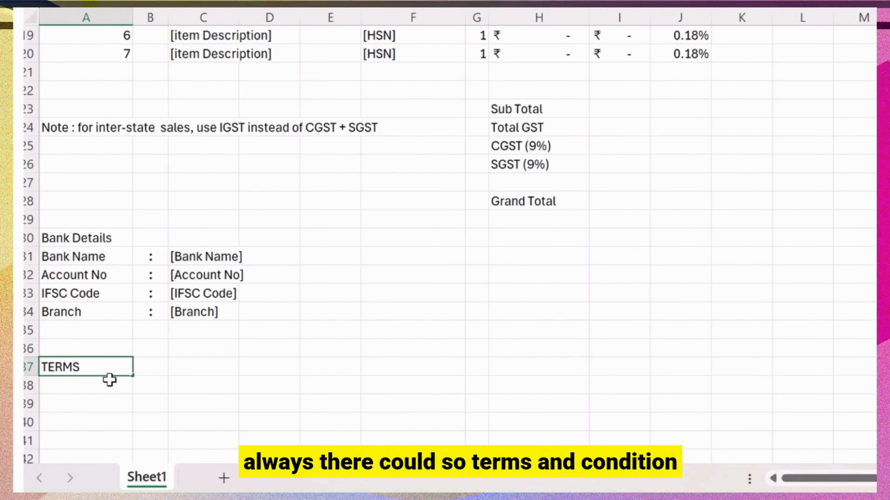
{"action": "type", "text": "& CONDITION"}
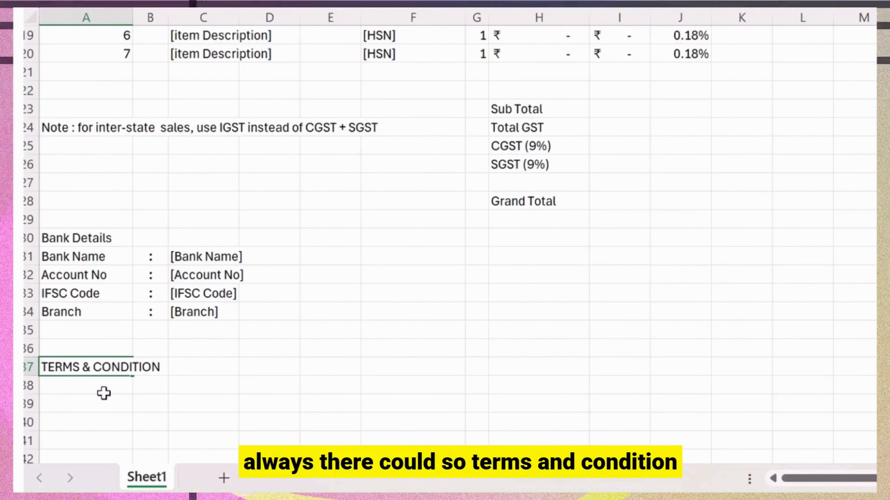
{"action": "key", "text": "Return"}
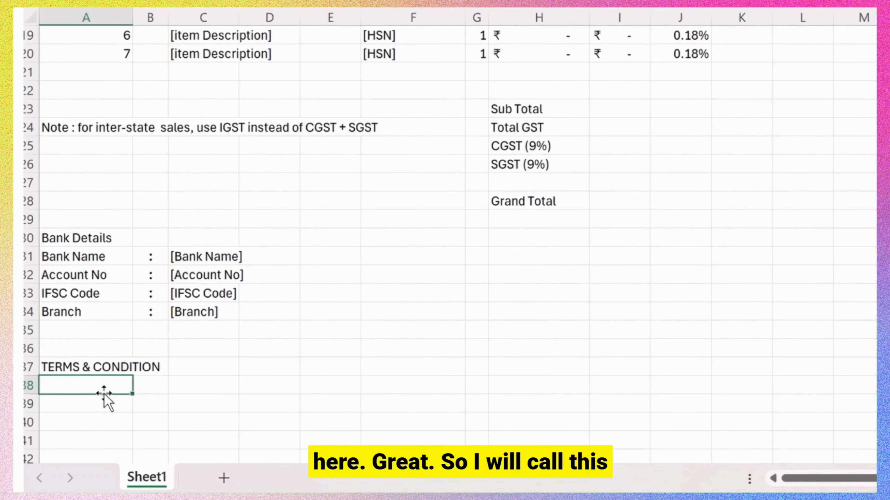
Write the 30-day payment term in A38 and begin '2.Goods once sold will not' in A39.
{"action": "type", "text": "1. P"}
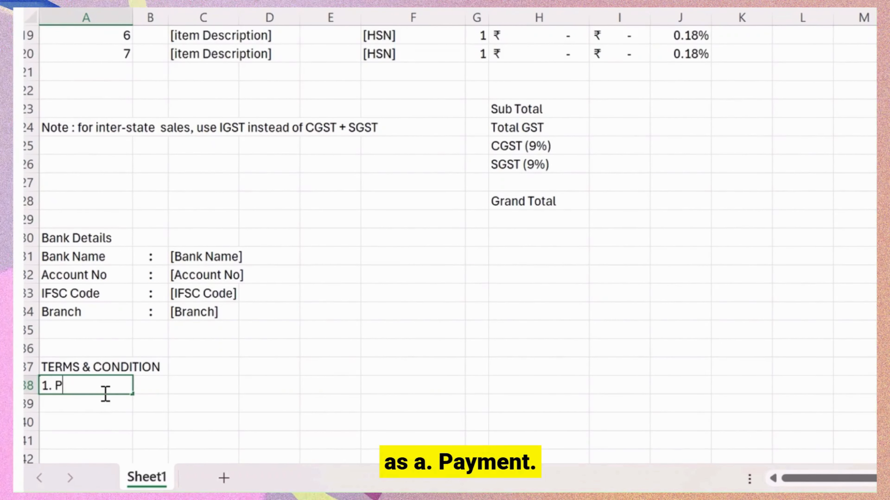
{"action": "type", "text": "ayment"}
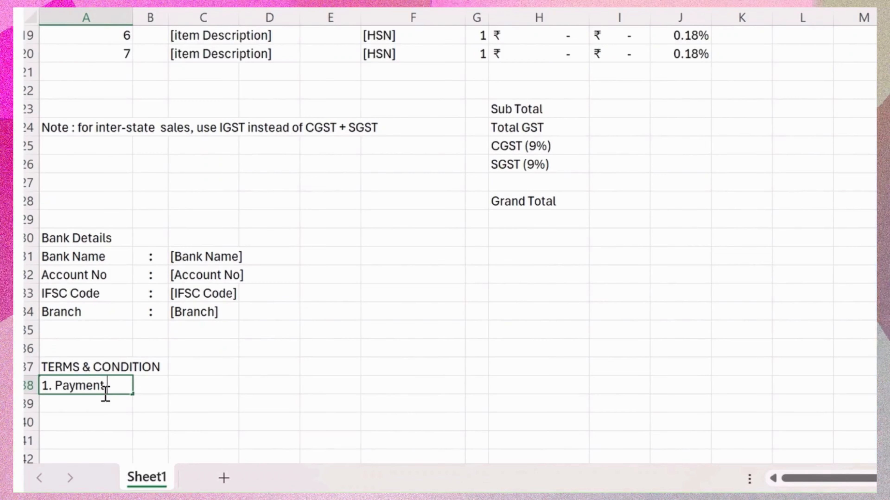
{"action": "type", "text": " is ude within"}
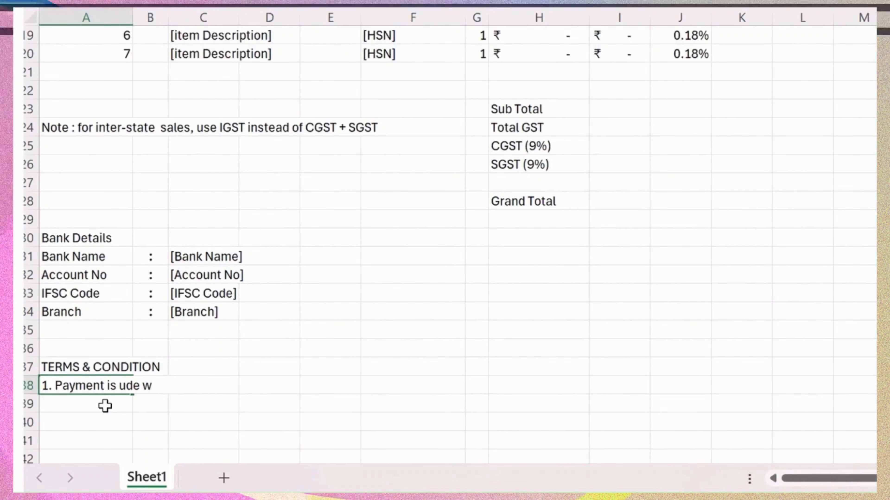
{"action": "key", "text": "BackSpace"}
{"action": "key", "text": "BackSpace"}
{"action": "key", "text": "BackSpace"}
{"action": "key", "text": "BackSpace"}
{"action": "key", "text": "BackSpace"}
{"action": "type", "text": "due "}
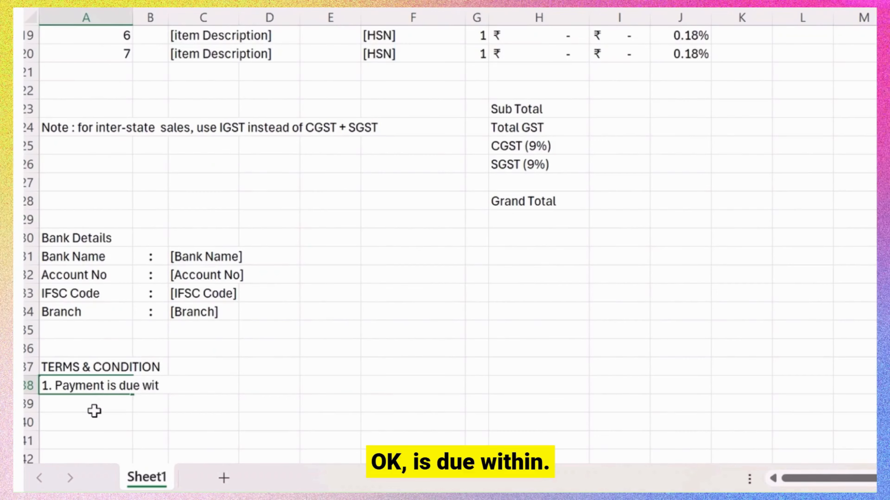
{"action": "type", "text": "within "}
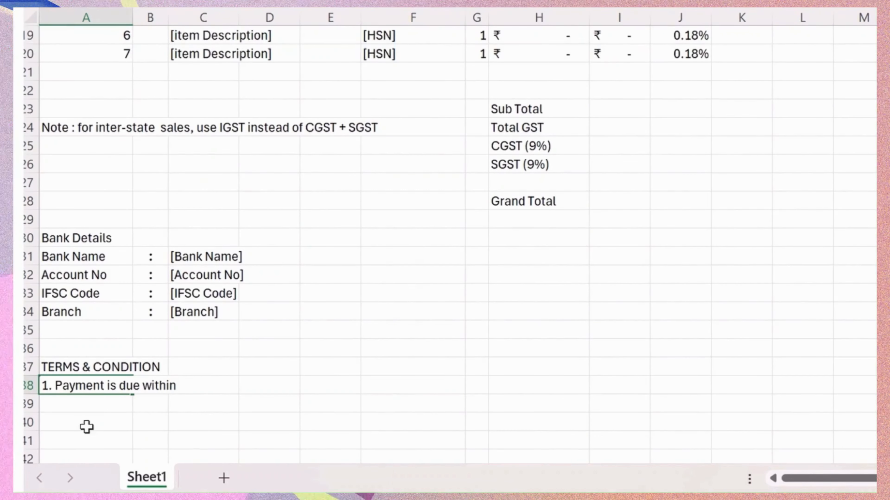
{"action": "type", "text": "30 days "}
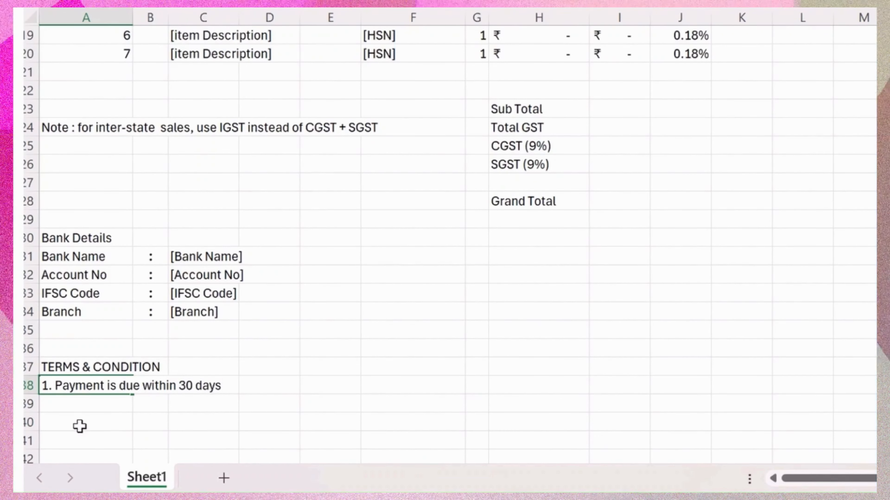
{"action": "type", "text": "from the d"}
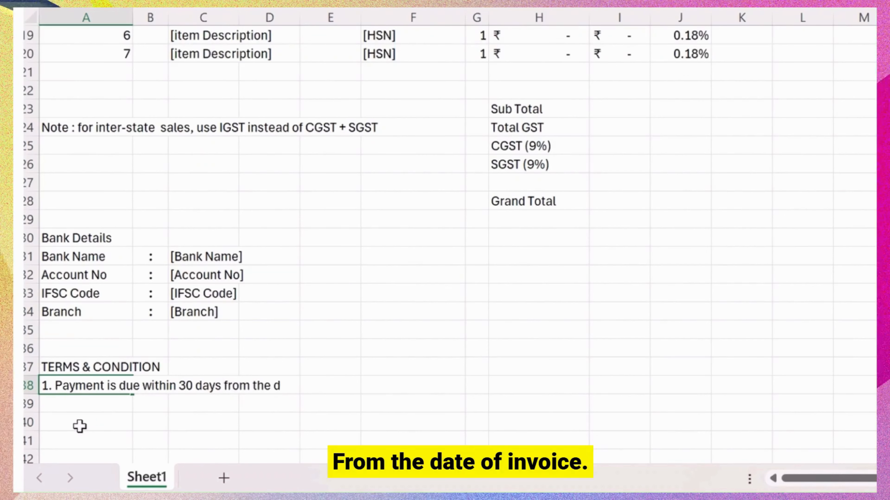
{"action": "type", "text": "ate of in"}
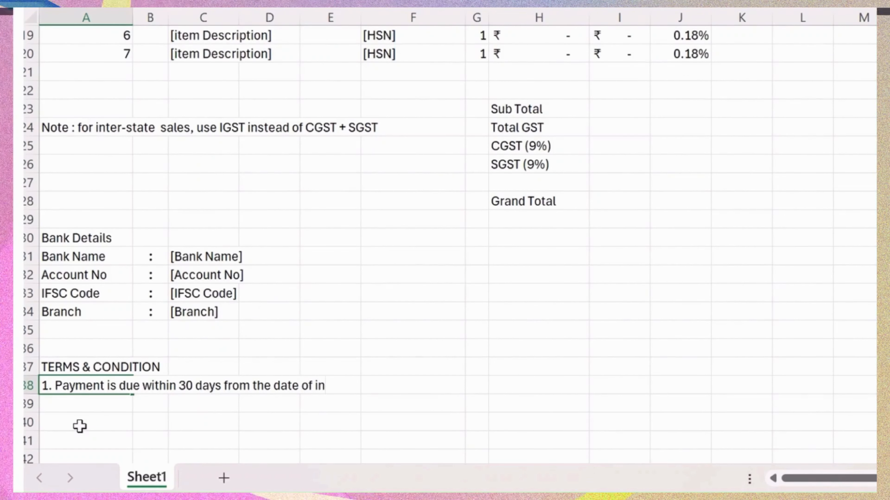
{"action": "type", "text": "ovice."}
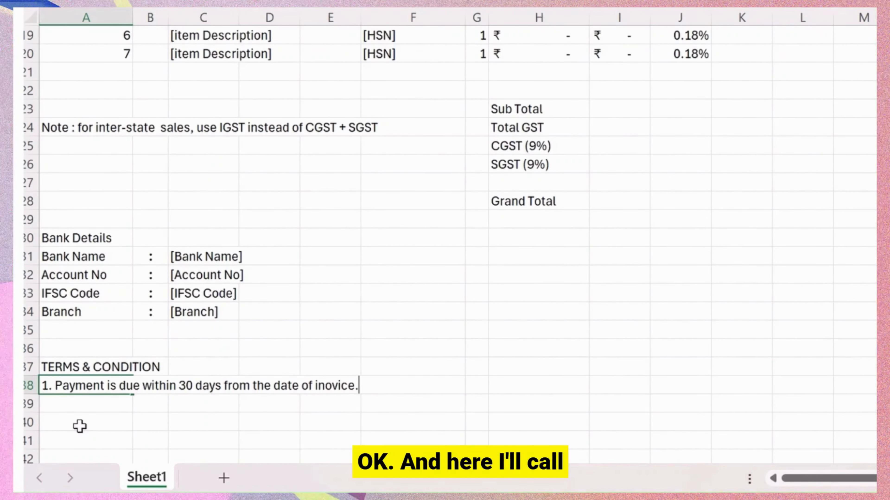
{"action": "key", "text": "Return"}
{"action": "type", "text": "2."}
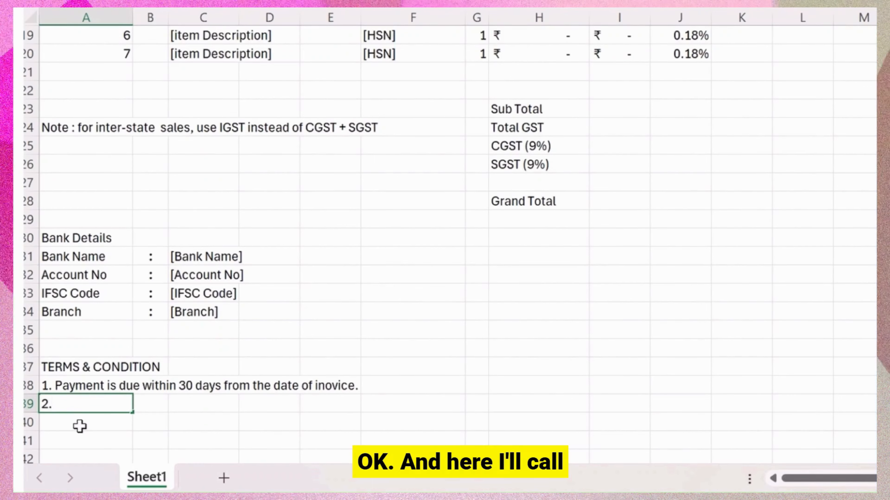
{"action": "type", "text": "Goods "}
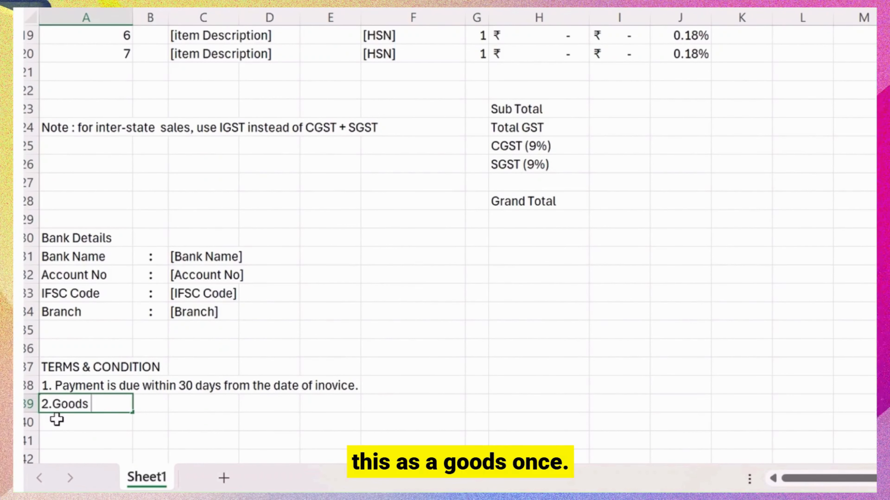
{"action": "type", "text": "once"}
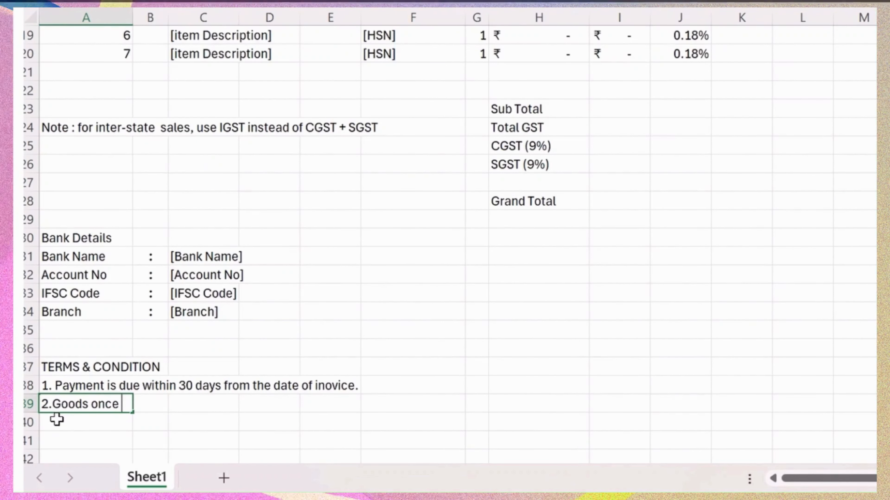
{"action": "type", "text": " sold will not"}
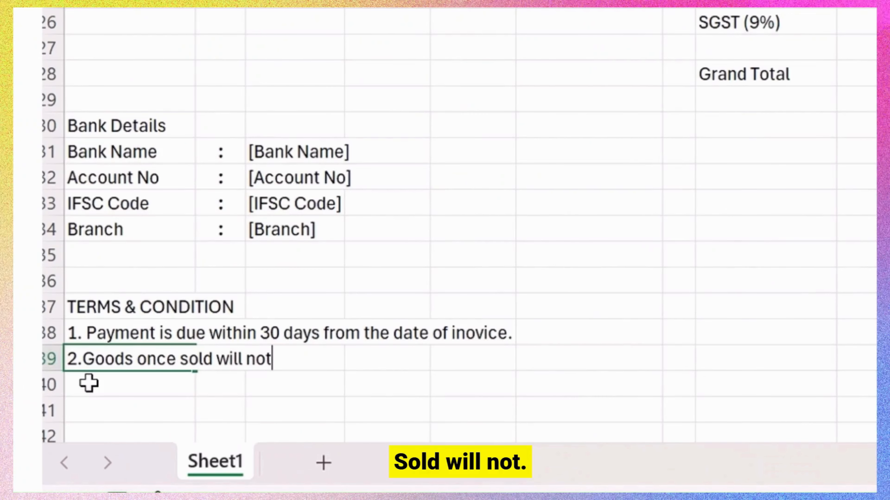
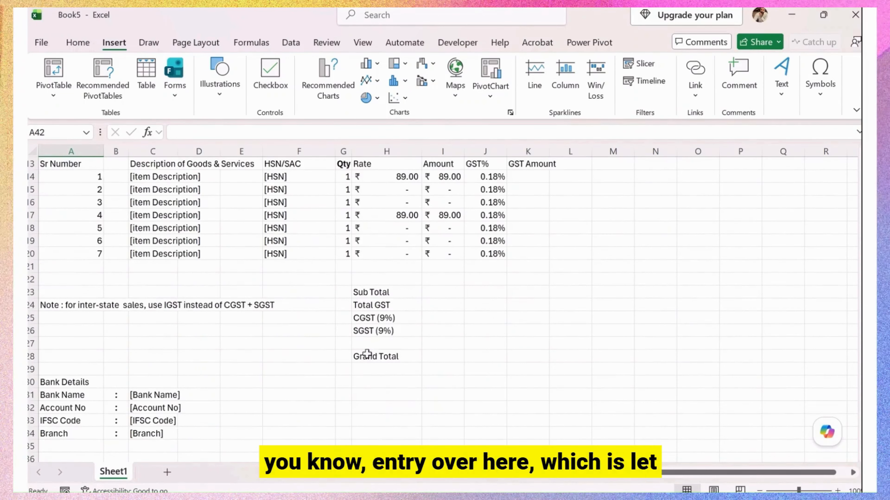
Move the Bank Details block from A30:C34 down two rows so it starts at row 32.
{"action": "left_click_drag", "start_coordinate": [53, 385], "coordinate": [142, 428]}
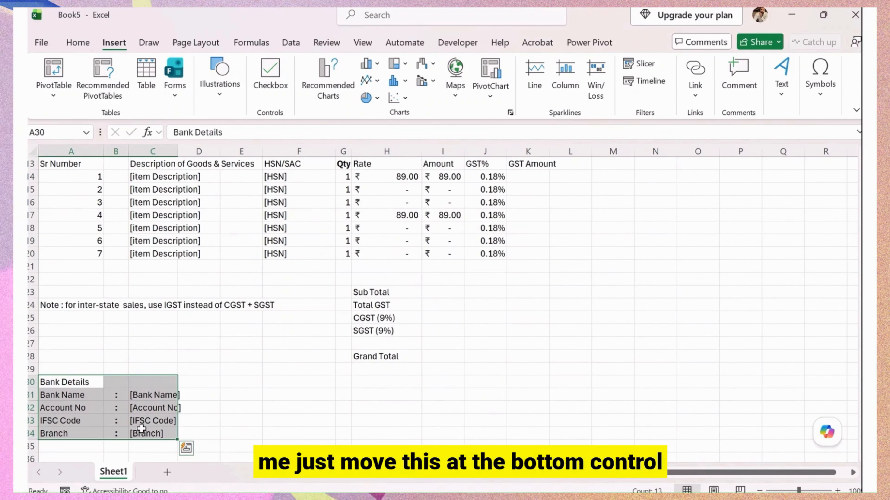
{"action": "left_click", "coordinate": [79, 408]}
{"action": "key", "text": "ctrl+v"}
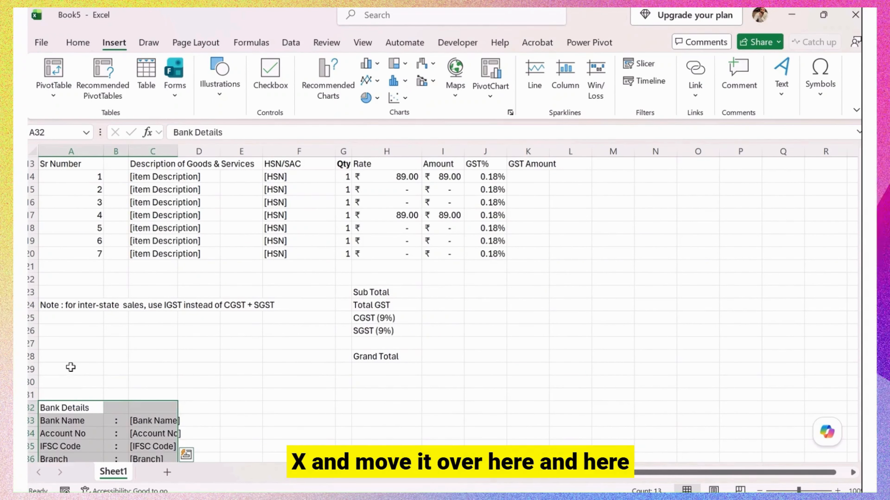
{"action": "left_click", "coordinate": [70, 368]}
{"action": "key", "text": "Up"}
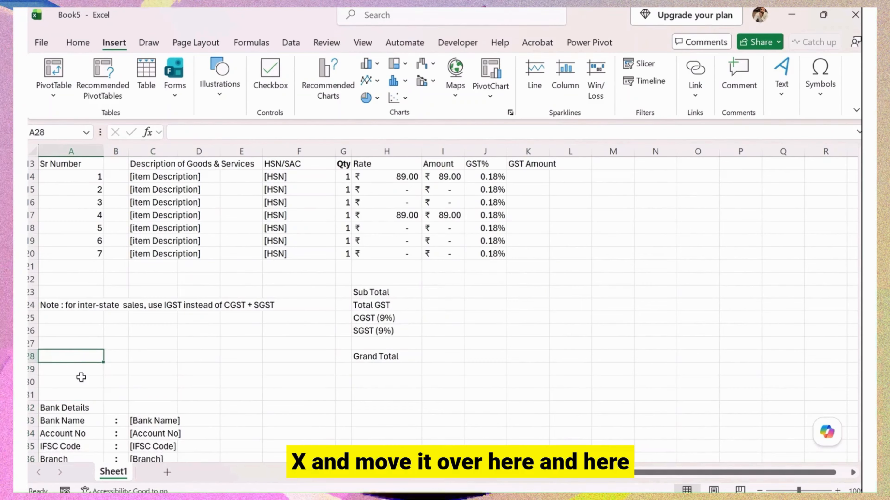
Enter 'Amount in Words:' in A28 and the '[Rupees ______only]' placeholder in A29.
{"action": "type", "text": "Amo"}
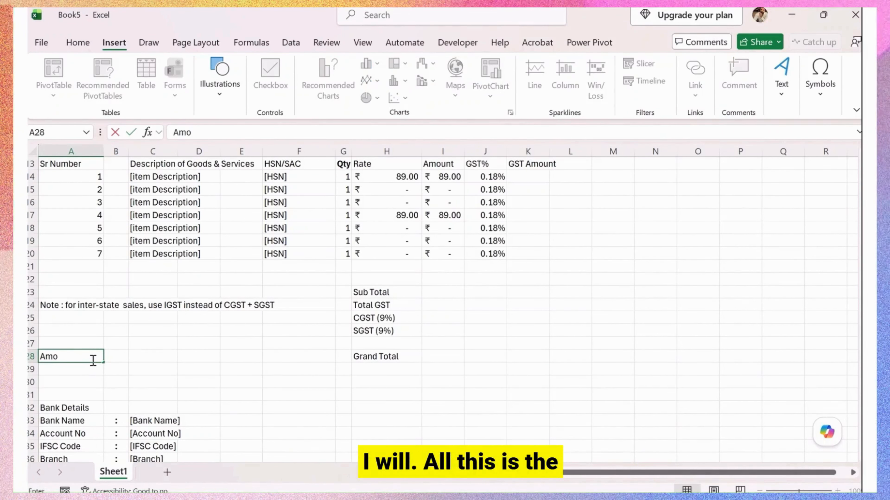
{"action": "type", "text": "unt in Words"}
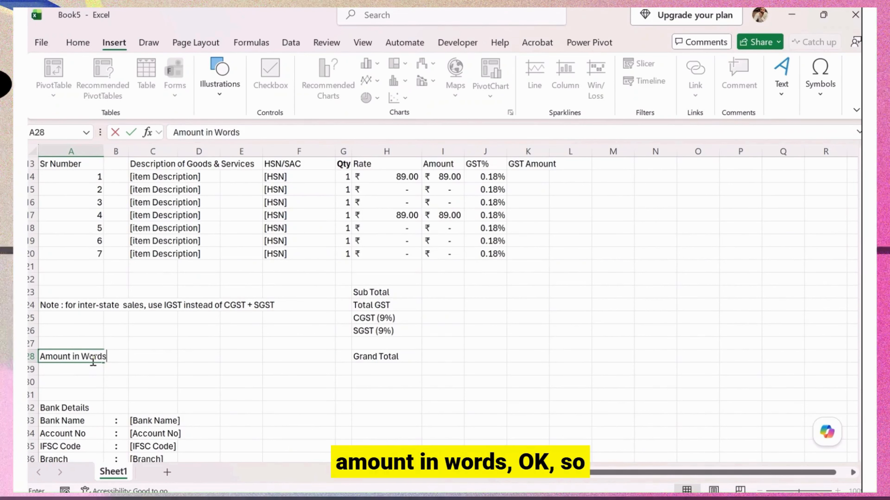
{"action": "type", "text": ":"}
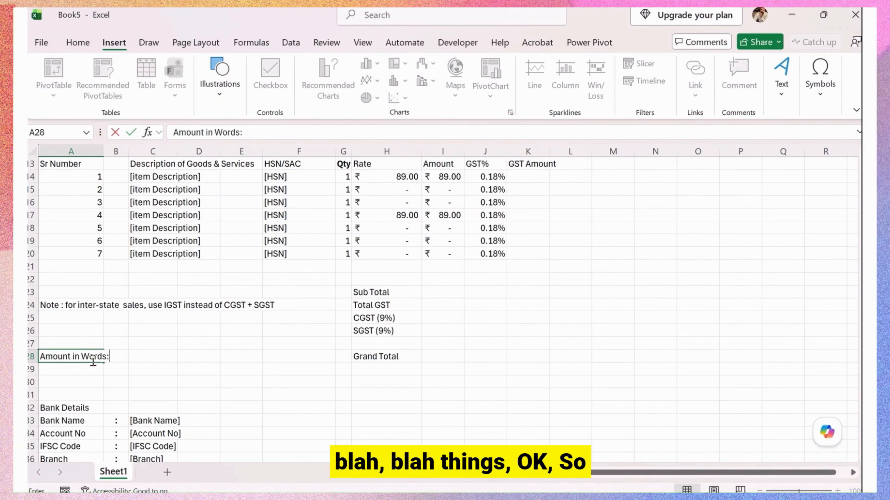
{"action": "key", "text": "Return"}
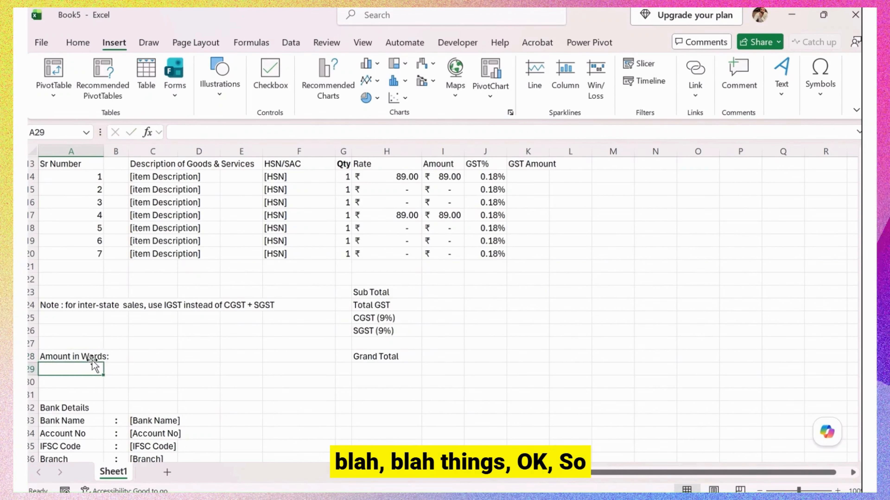
{"action": "type", "text": "[Re"}
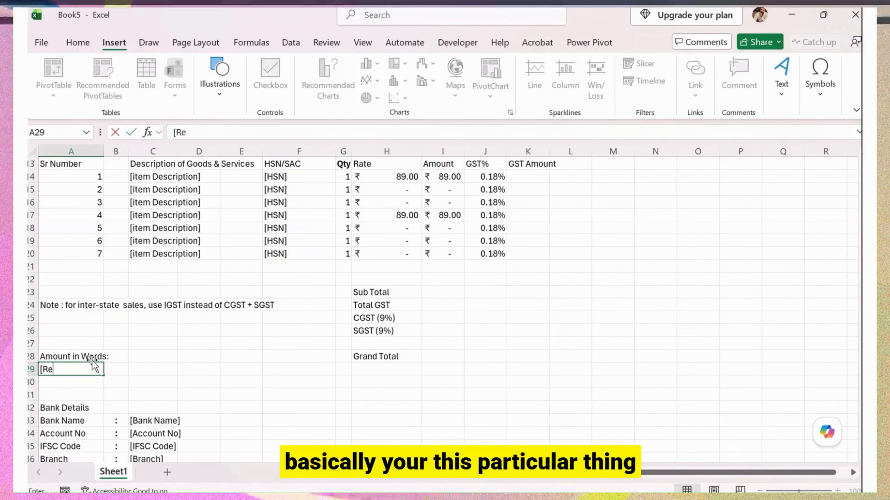
{"action": "key", "text": "BackSpace"}
{"action": "type", "text": "upee"}
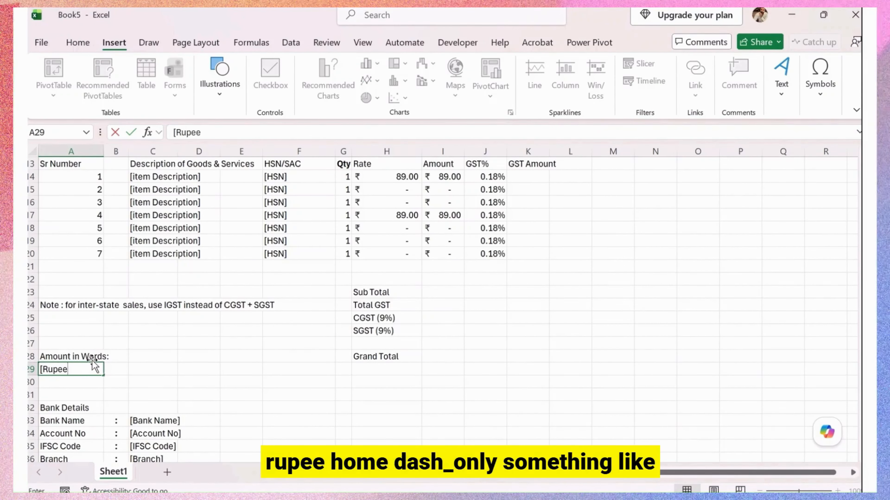
{"action": "type", "text": "s "}
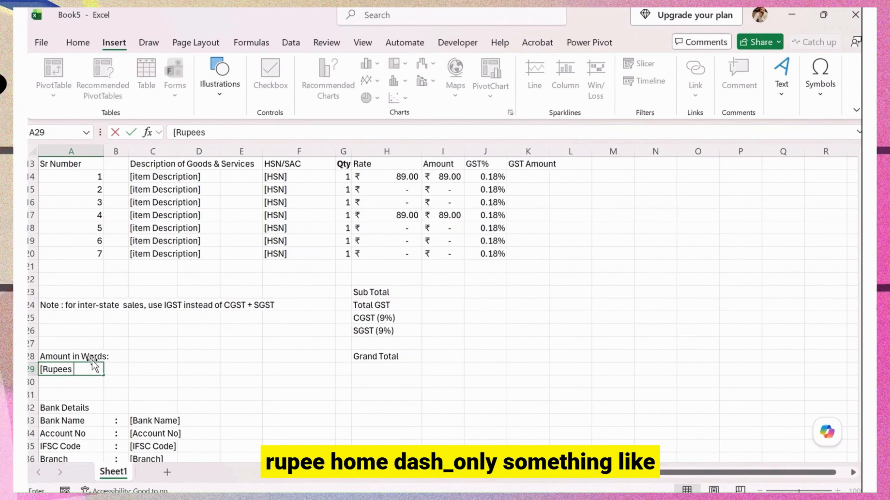
{"action": "type", "text": "__________________________"}
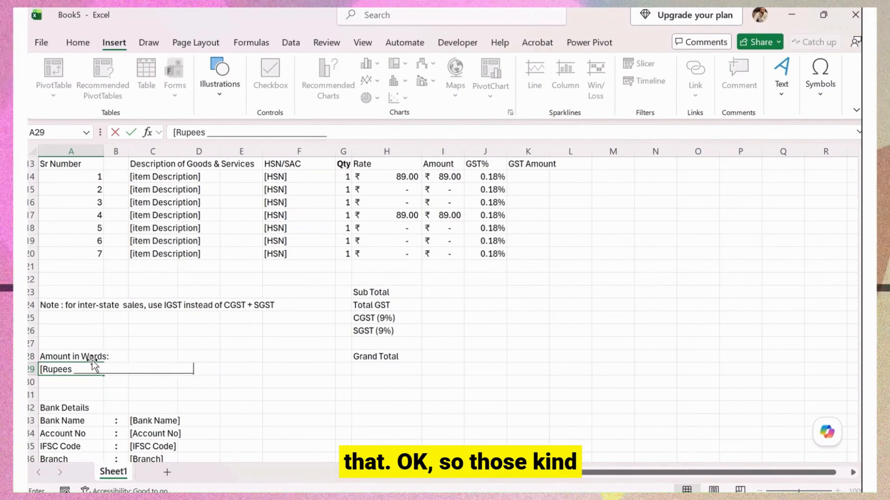
{"action": "type", "text": "only]"}
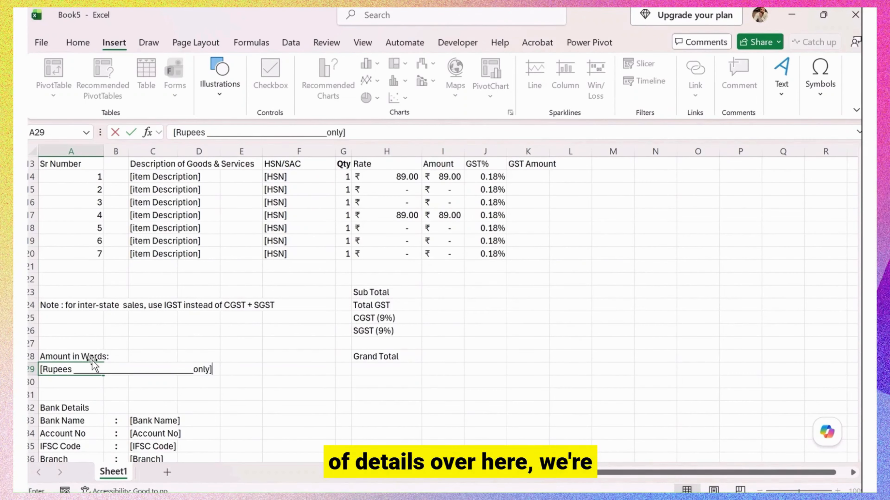
{"action": "key", "text": "Return"}
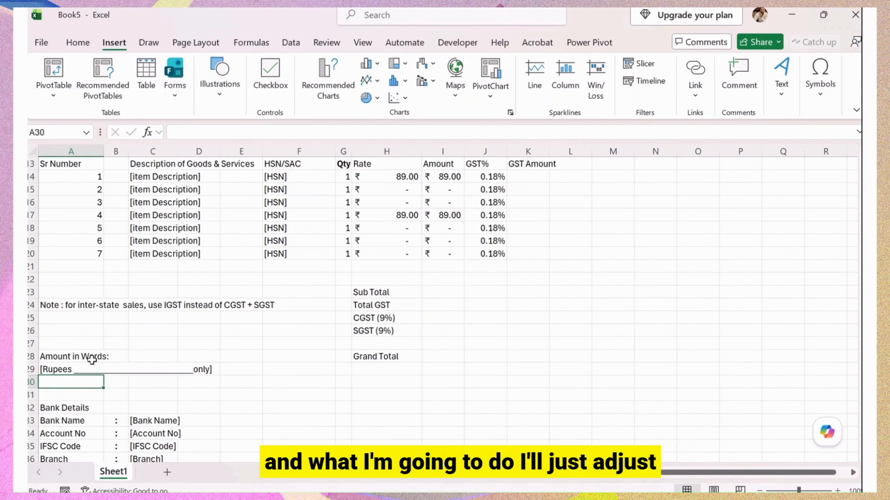
Copy the Sheet1 item table A13:K20, from Sr Number to GST Amount, into a new Sheet2.
{"action": "scroll", "coordinate": [106, 439], "scroll_direction": "up", "scroll_amount": 4}
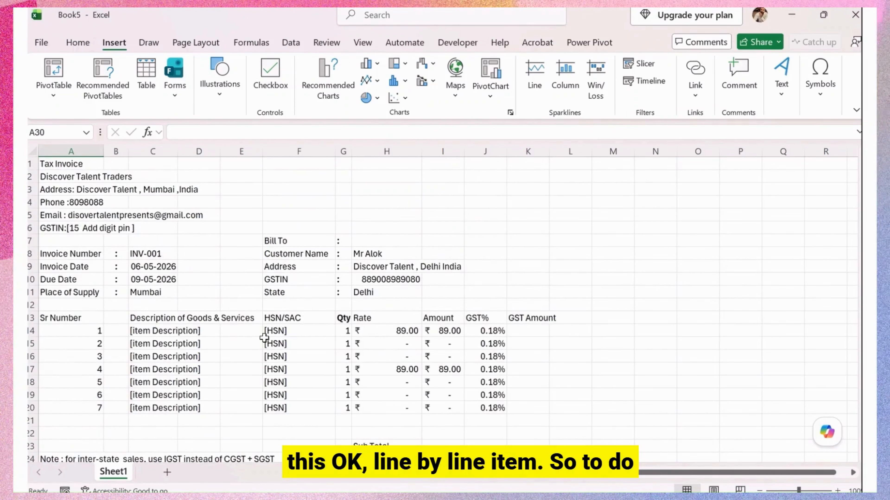
{"action": "scroll", "coordinate": [217, 318], "scroll_direction": "down", "scroll_amount": 4}
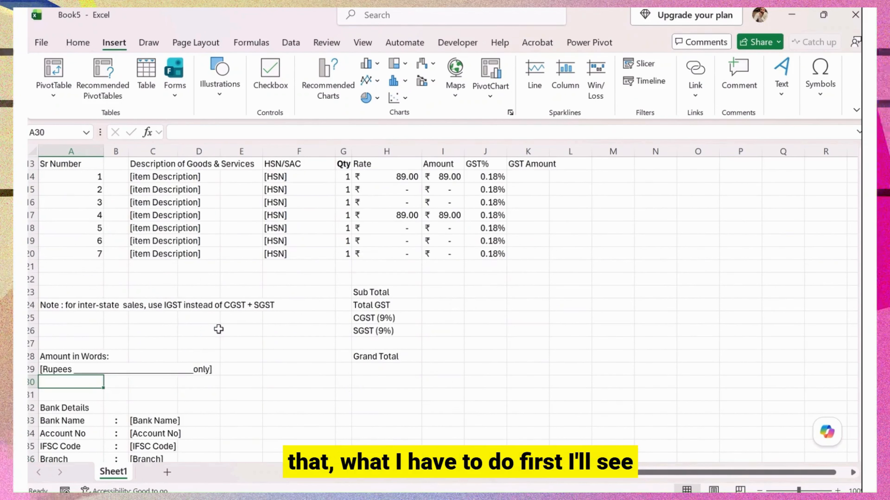
{"action": "scroll", "coordinate": [221, 373], "scroll_direction": "down", "scroll_amount": 2}
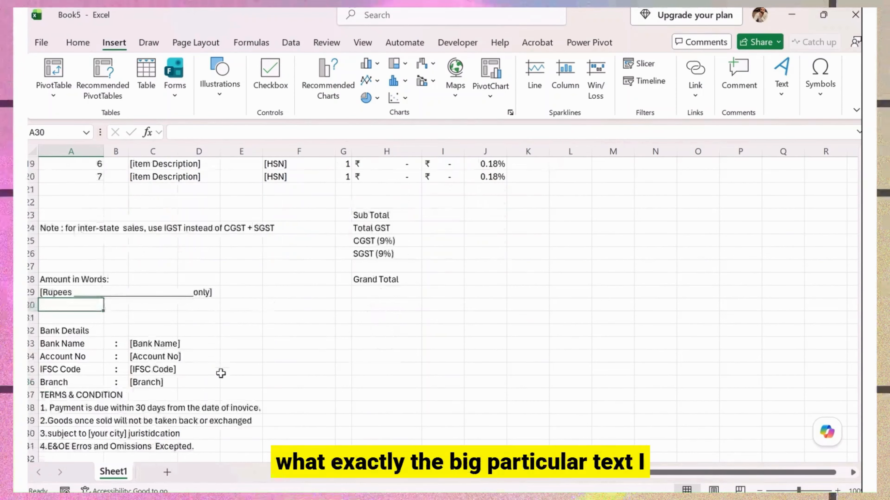
{"action": "scroll", "coordinate": [219, 370], "scroll_direction": "up", "scroll_amount": 3}
{"action": "scroll", "coordinate": [204, 318], "scroll_direction": "up", "scroll_amount": 3}
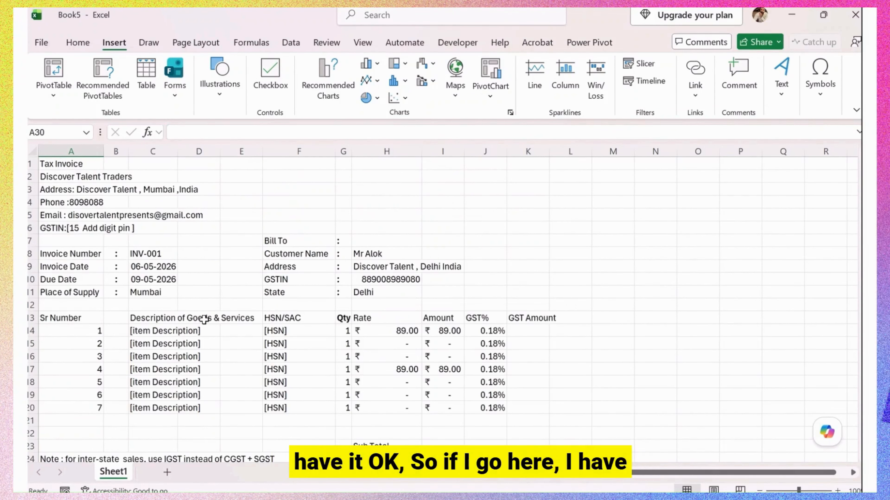
{"action": "left_click_drag", "start_coordinate": [67, 323], "coordinate": [513, 408]}
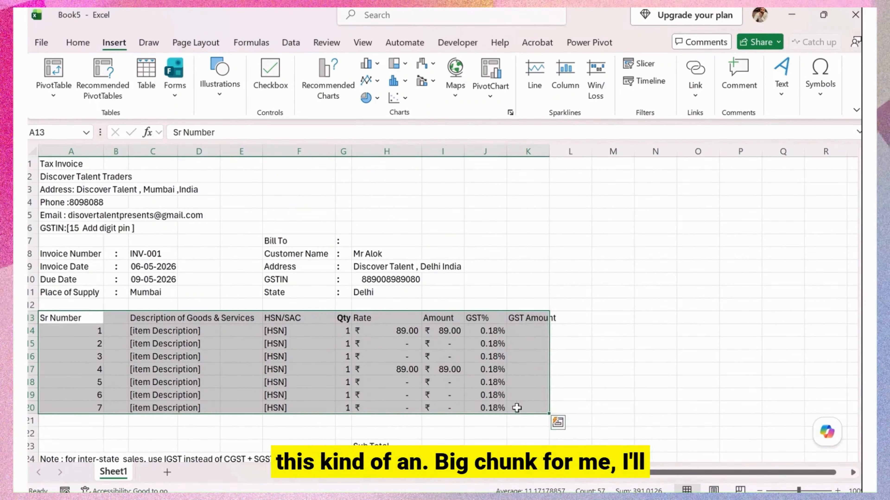
{"action": "key", "text": "ctrl+c"}
{"action": "left_click", "coordinate": [167, 473]}
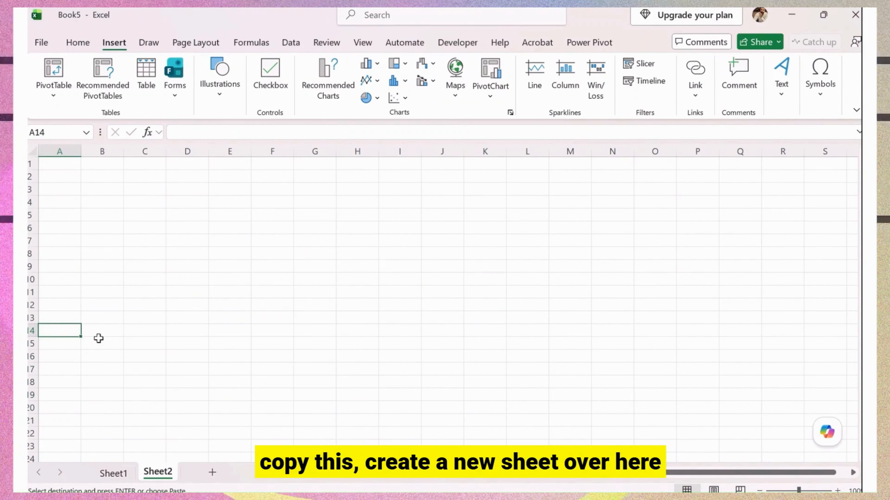
Paste the copied item table at A14 on Sheet2 as values only.
{"action": "key", "text": "ctrl+v"}
{"action": "left_click", "coordinate": [535, 437]}
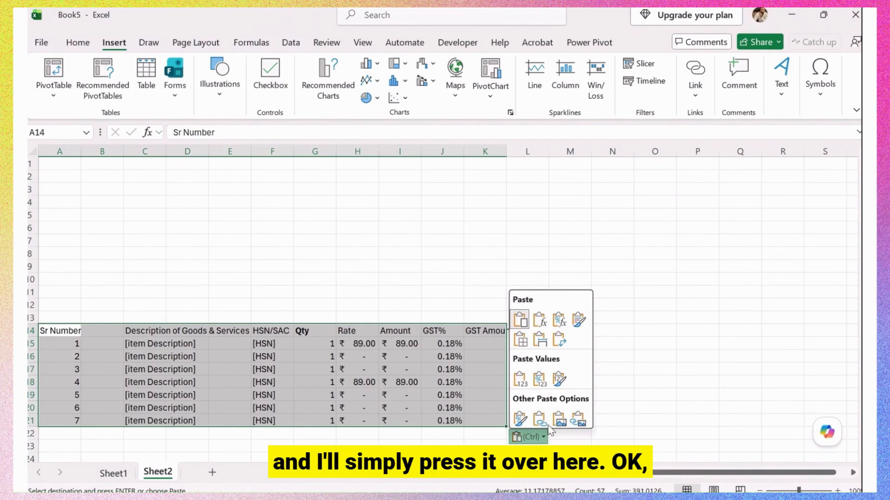
{"action": "left_click", "coordinate": [520, 382]}
{"action": "left_click", "coordinate": [220, 370]}
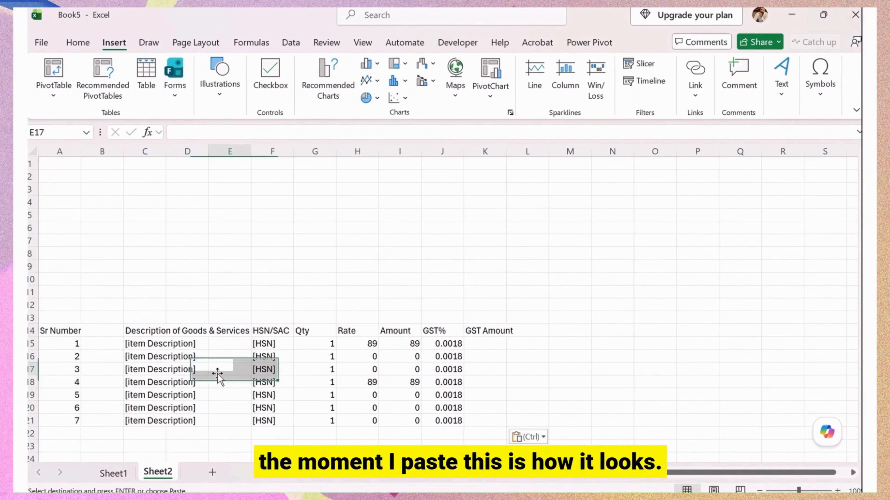
Delete the empty column B and autofit all column widths.
{"action": "left_click", "coordinate": [103, 342]}
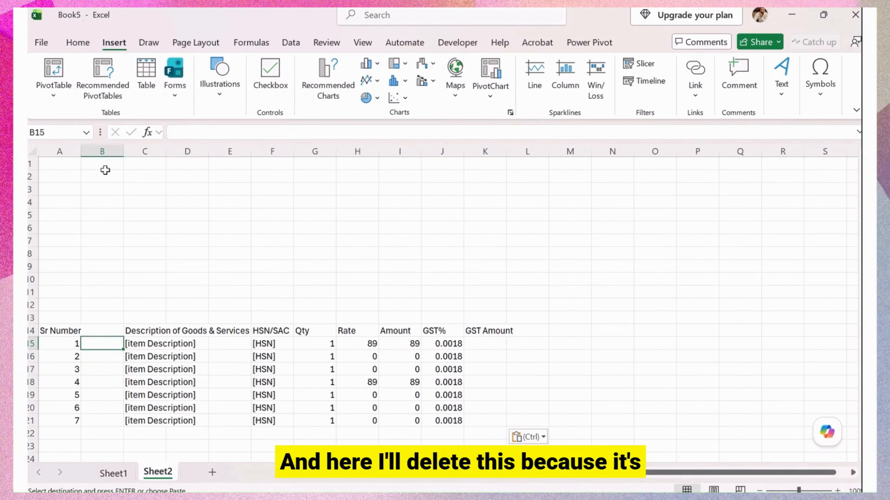
{"action": "right_click", "coordinate": [104, 154]}
{"action": "left_click", "coordinate": [139, 327]}
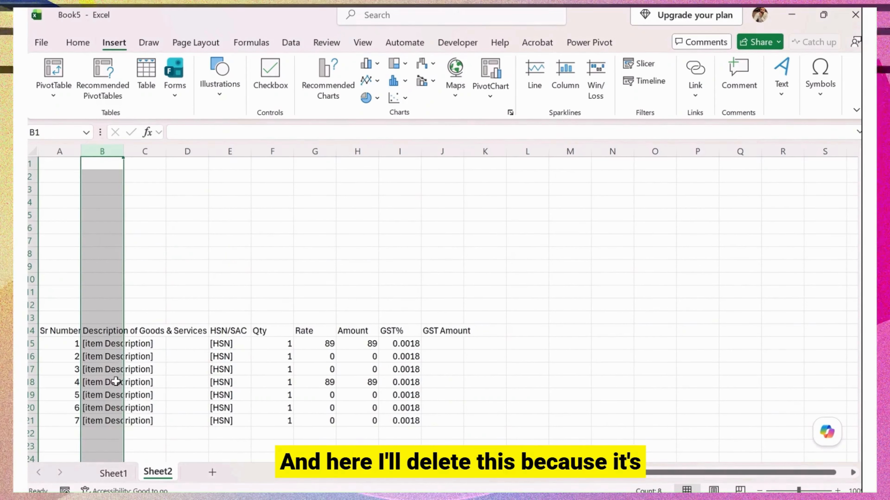
{"action": "left_click", "coordinate": [106, 382]}
{"action": "left_click", "coordinate": [41, 150]}
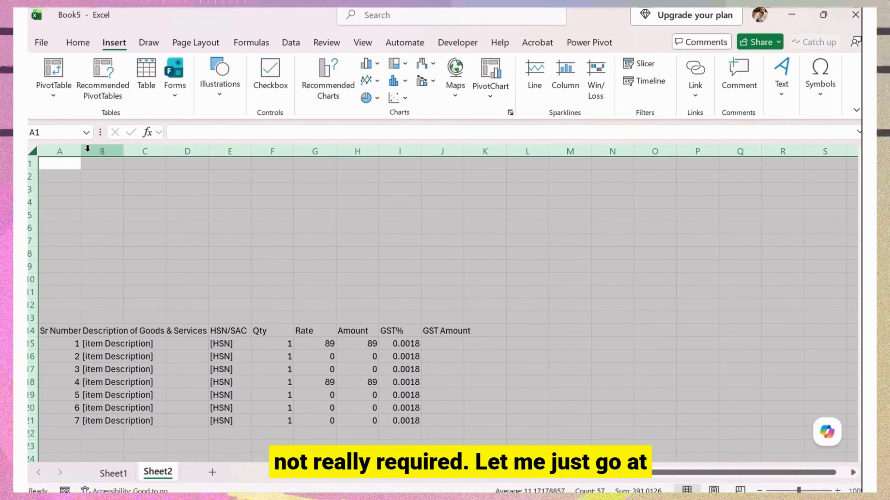
{"action": "double_click", "coordinate": [81, 151]}
{"action": "left_click", "coordinate": [317, 331]}
Delete the empty columns C and D so the headings run from A to H.
{"action": "left_click", "coordinate": [317, 369]}
{"action": "left_click", "coordinate": [266, 356]}
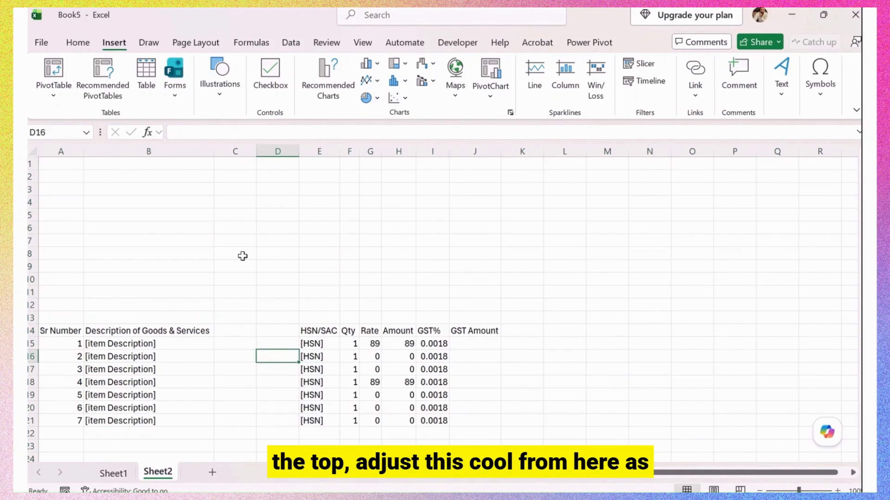
{"action": "left_click_drag", "start_coordinate": [240, 160], "coordinate": [286, 151]}
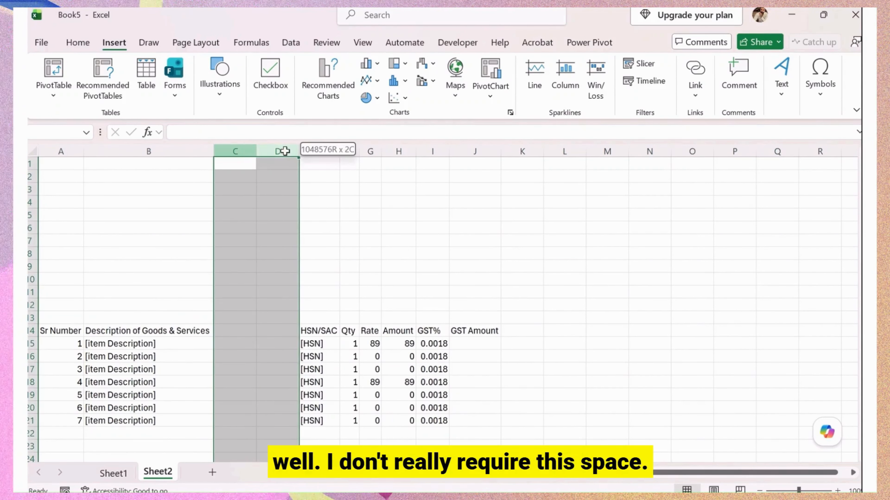
{"action": "right_click", "coordinate": [287, 153]}
{"action": "left_click", "coordinate": [321, 322]}
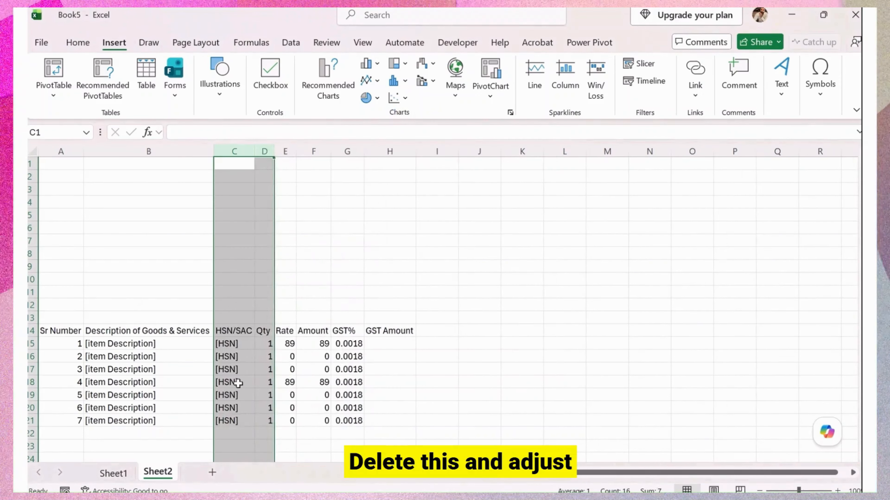
{"action": "left_click", "coordinate": [234, 382]}
{"action": "left_click_drag", "start_coordinate": [49, 151], "coordinate": [403, 150]}
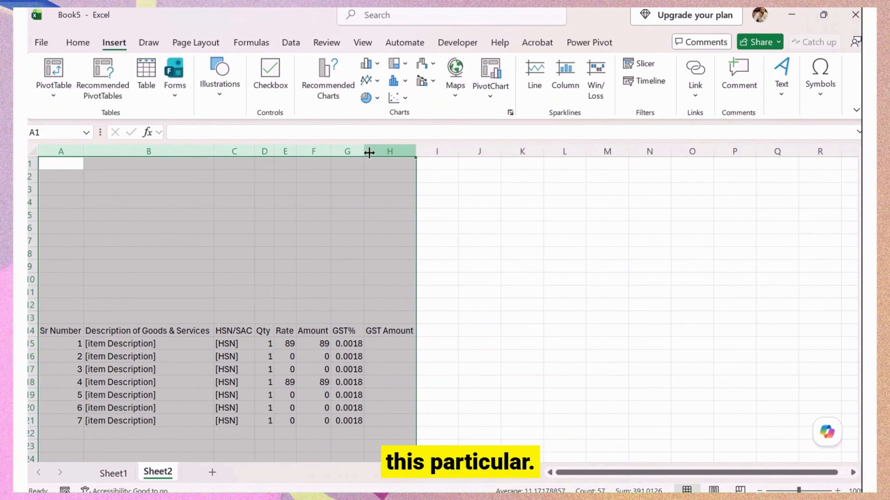
{"action": "left_click", "coordinate": [293, 320]}
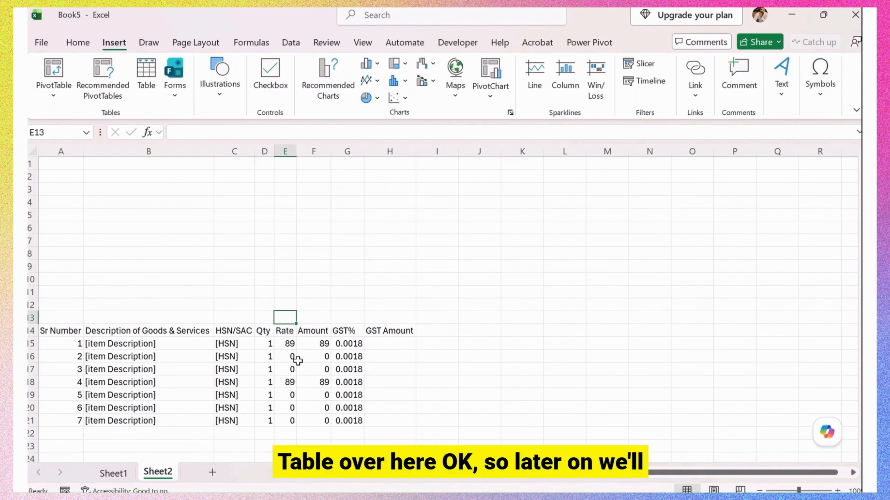
Bold the Sheet2 header row A14:H14, from Sr Number through GST Amount.
{"action": "left_click", "coordinate": [274, 340]}
{"action": "left_click", "coordinate": [288, 343]}
{"action": "left_click_drag", "start_coordinate": [288, 344], "coordinate": [328, 421]}
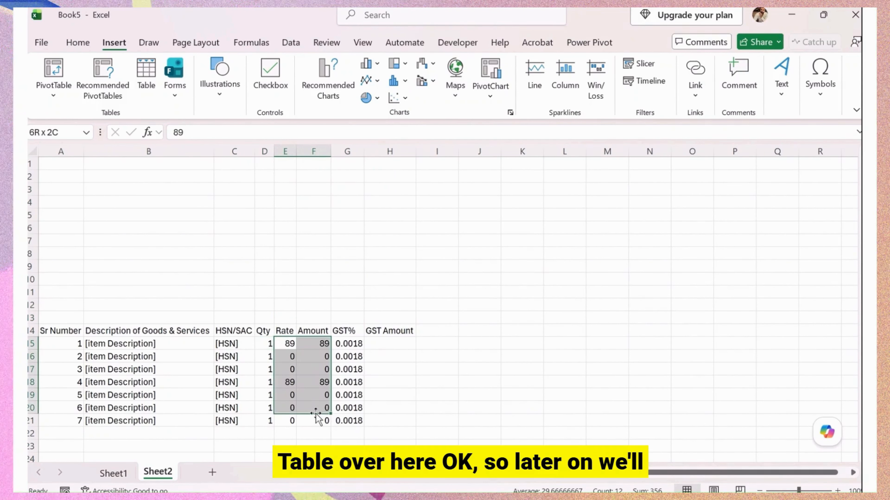
{"action": "scroll", "coordinate": [365, 331], "scroll_direction": "down", "scroll_amount": 4}
{"action": "scroll", "coordinate": [388, 234], "scroll_direction": "up", "scroll_amount": 3}
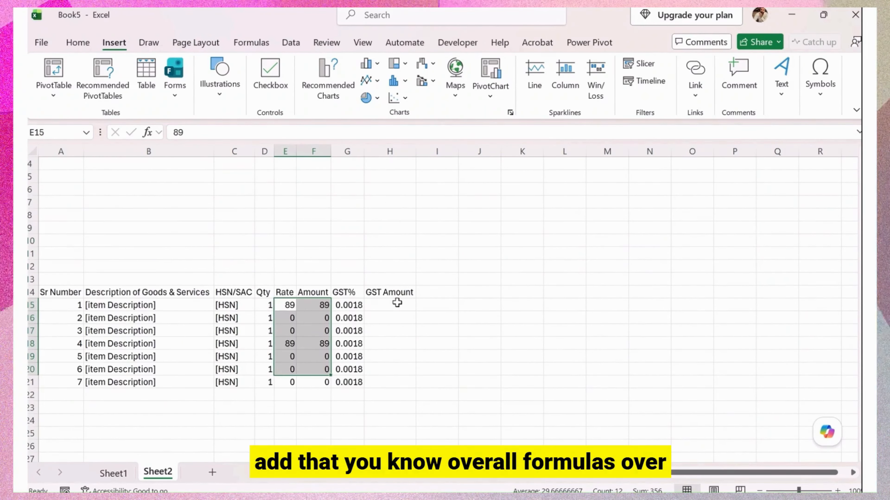
{"action": "left_click_drag", "start_coordinate": [395, 306], "coordinate": [394, 383]}
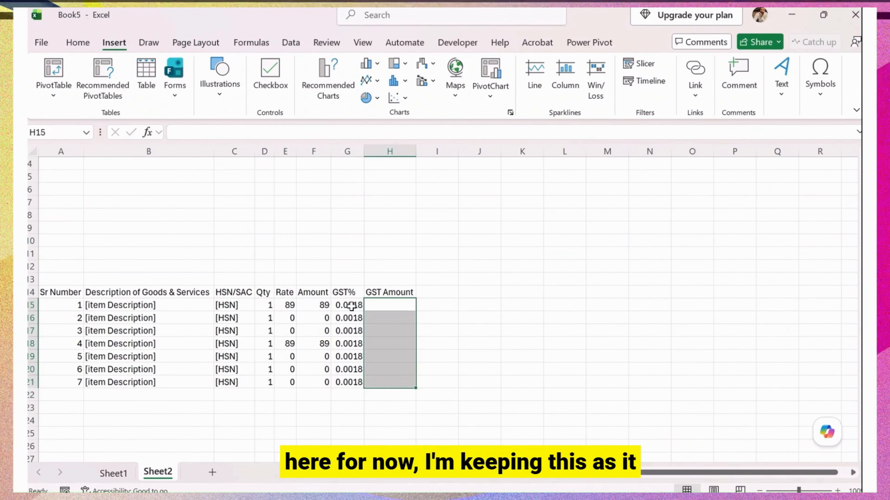
{"action": "left_click_drag", "start_coordinate": [351, 306], "coordinate": [350, 318]}
{"action": "scroll", "coordinate": [133, 345], "scroll_direction": "up", "scroll_amount": 1}
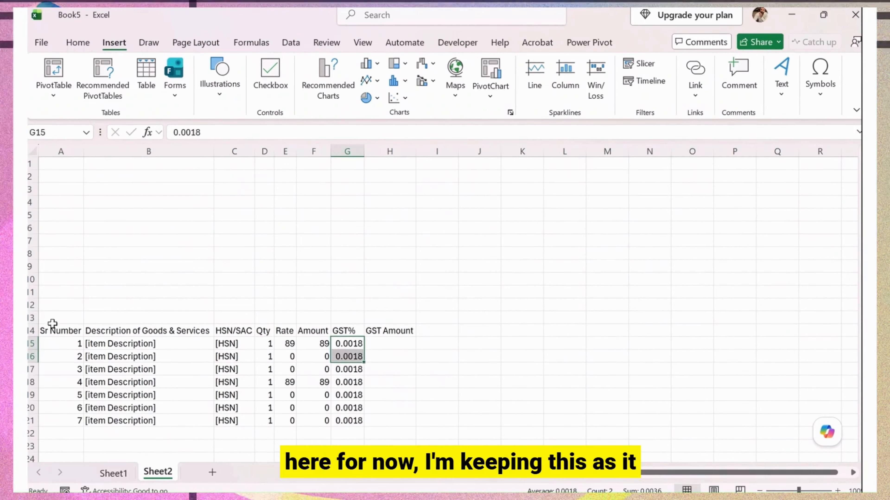
{"action": "left_click", "coordinate": [58, 332]}
{"action": "left_click", "coordinate": [399, 332], "text": "shift"}
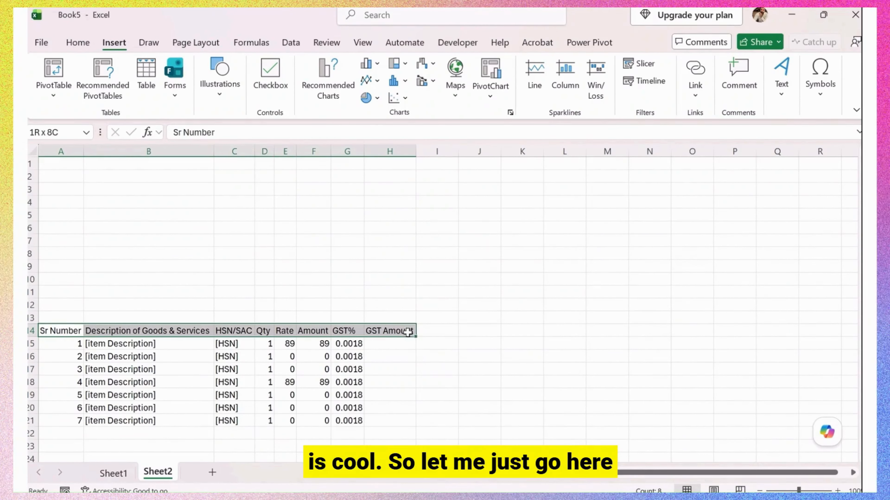
{"action": "key", "text": "ctrl+b"}
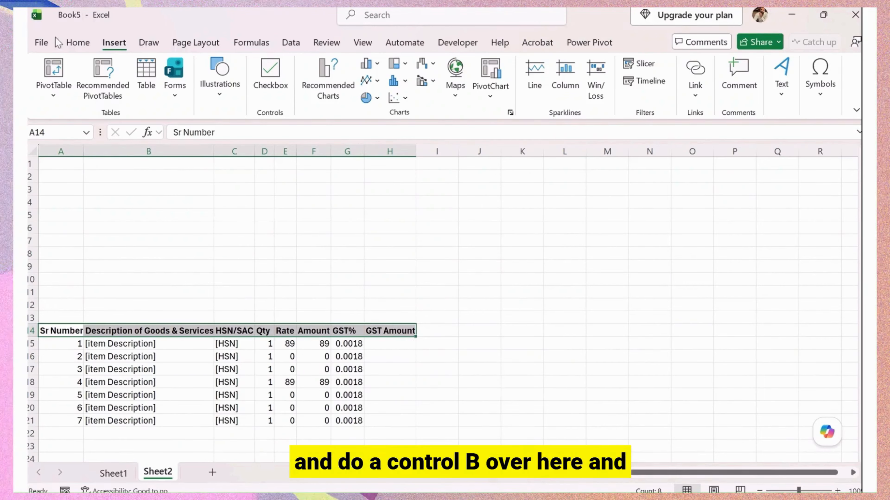
Give header row A14:H14 a Dark Teal, Accent 1, Lighter 40% fill with black text.
{"action": "left_click", "coordinate": [77, 43]}
{"action": "left_click", "coordinate": [217, 90]}
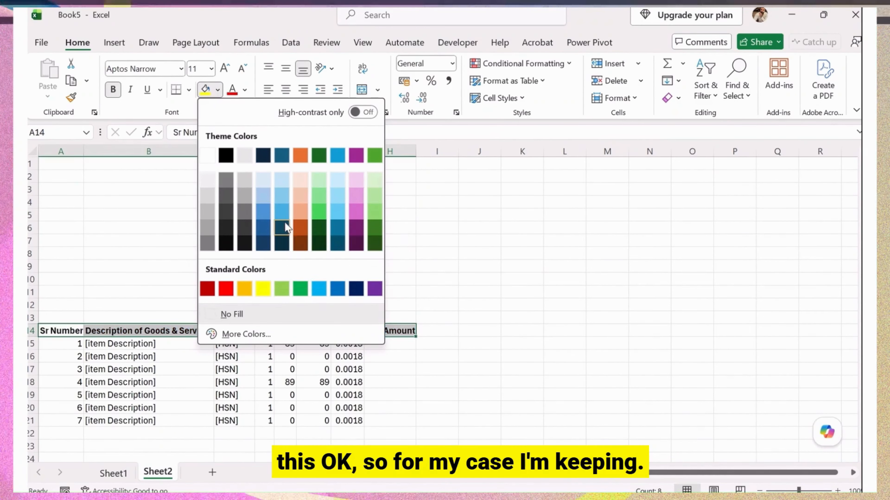
{"action": "left_click", "coordinate": [282, 243]}
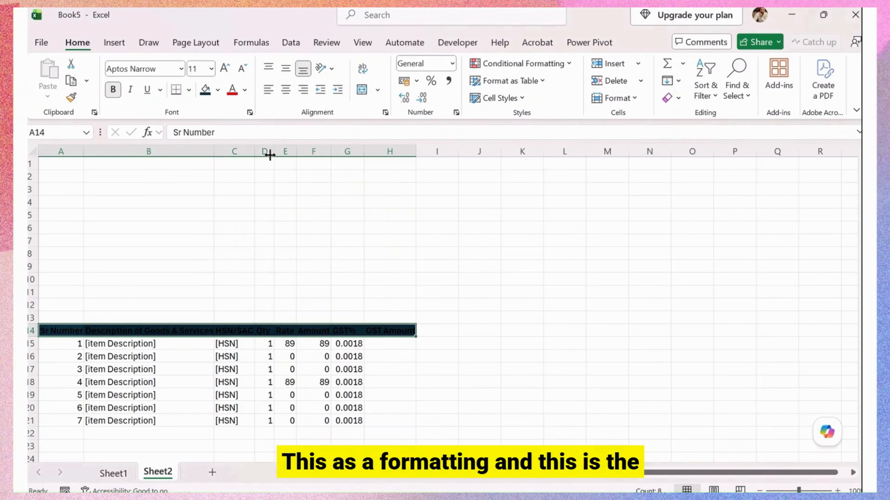
{"action": "left_click", "coordinate": [244, 90]}
{"action": "left_click", "coordinate": [238, 176]}
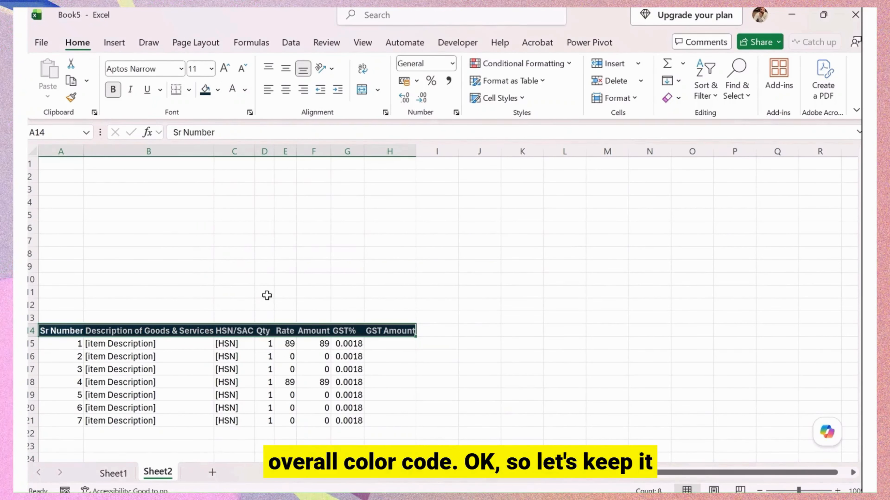
{"action": "left_click", "coordinate": [217, 91]}
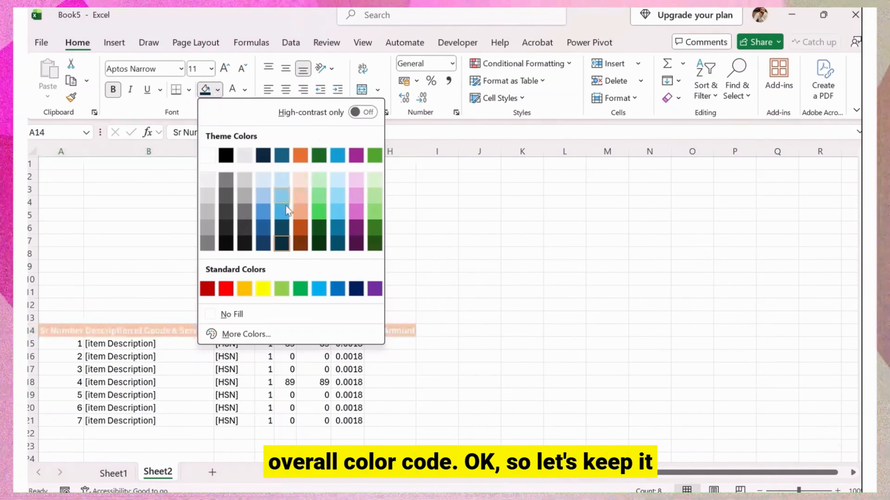
{"action": "left_click", "coordinate": [284, 193]}
{"action": "left_click", "coordinate": [245, 90]}
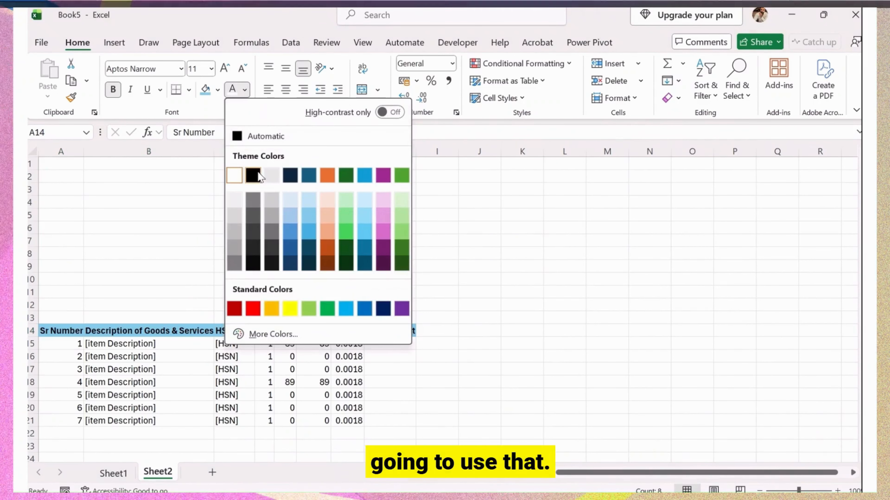
{"action": "left_click", "coordinate": [253, 173]}
{"action": "left_click", "coordinate": [191, 289]}
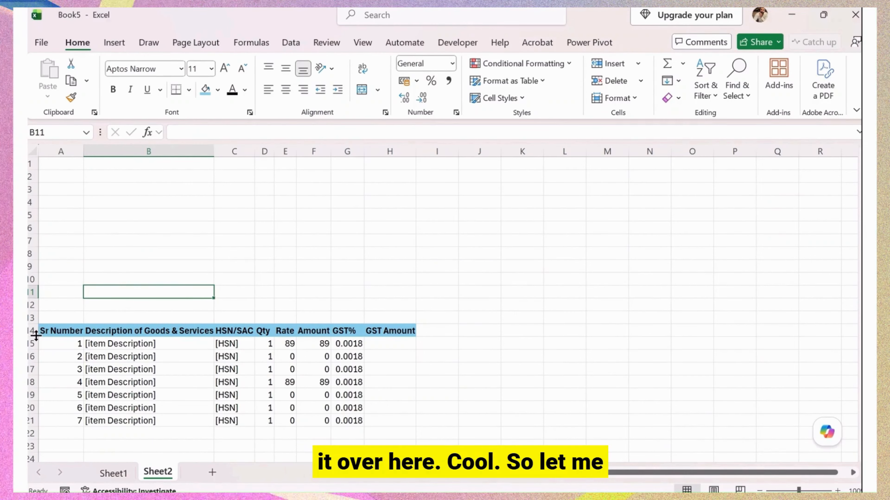
Make header row 14 taller with its headings centred and middle-aligned.
{"action": "left_click_drag", "start_coordinate": [36, 336], "coordinate": [387, 332]}
{"action": "left_click", "coordinate": [286, 69]}
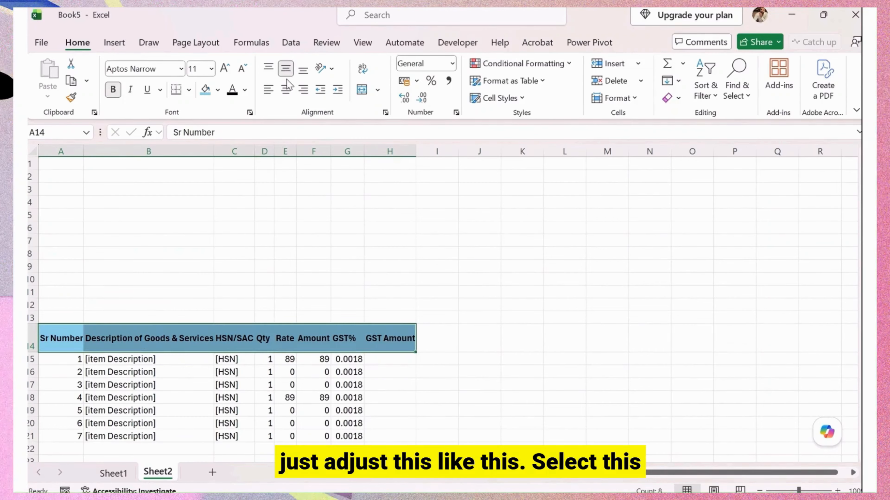
{"action": "left_click", "coordinate": [286, 90]}
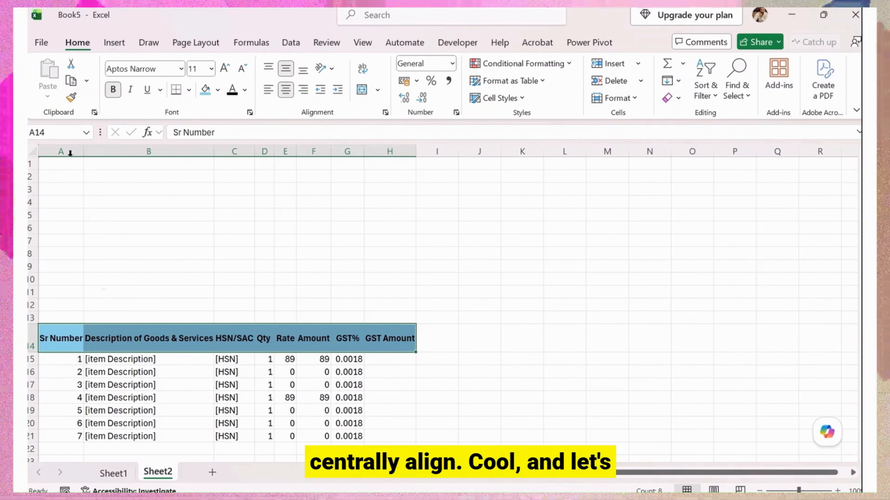
Autofit all columns, then centre columns A–H horizontally and vertically.
{"action": "left_click", "coordinate": [32, 151]}
{"action": "double_click", "coordinate": [85, 152]}
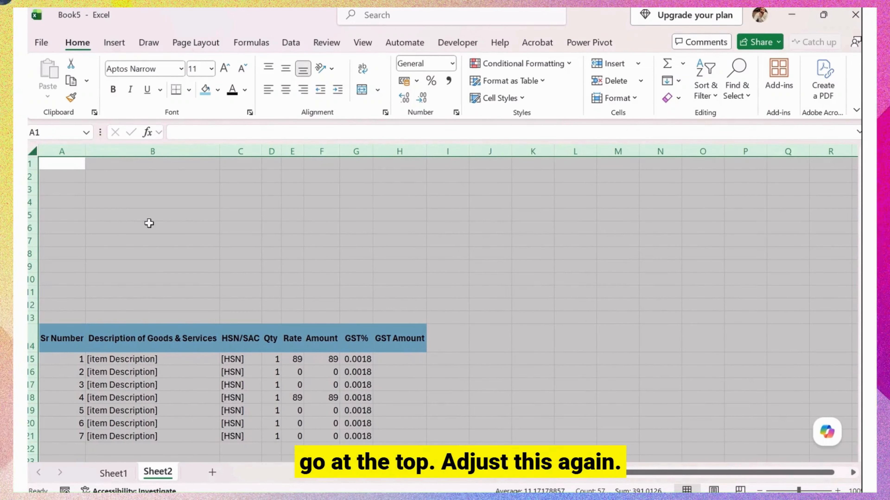
{"action": "left_click", "coordinate": [92, 315]}
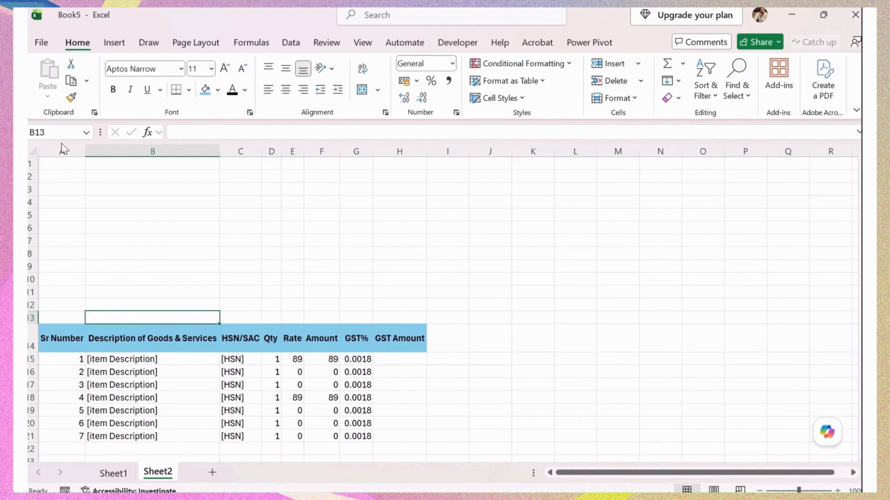
{"action": "left_click_drag", "start_coordinate": [55, 153], "coordinate": [399, 153]}
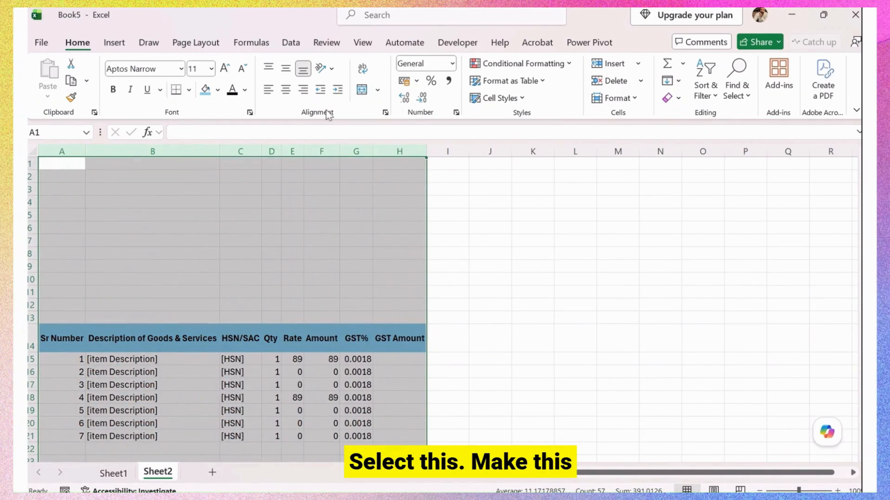
{"action": "left_click", "coordinate": [285, 89]}
{"action": "left_click", "coordinate": [285, 68]}
{"action": "left_click", "coordinate": [151, 397]}
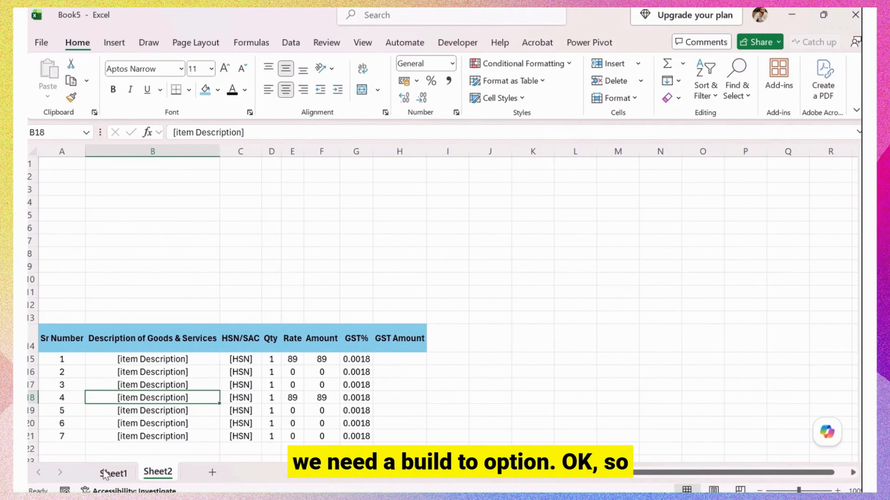
Copy the invoice details block A8:C11 from Sheet1 to A7 on Sheet2.
{"action": "left_click", "coordinate": [112, 473]}
{"action": "left_click_drag", "start_coordinate": [92, 254], "coordinate": [151, 289]}
{"action": "key", "text": "ctrl+c"}
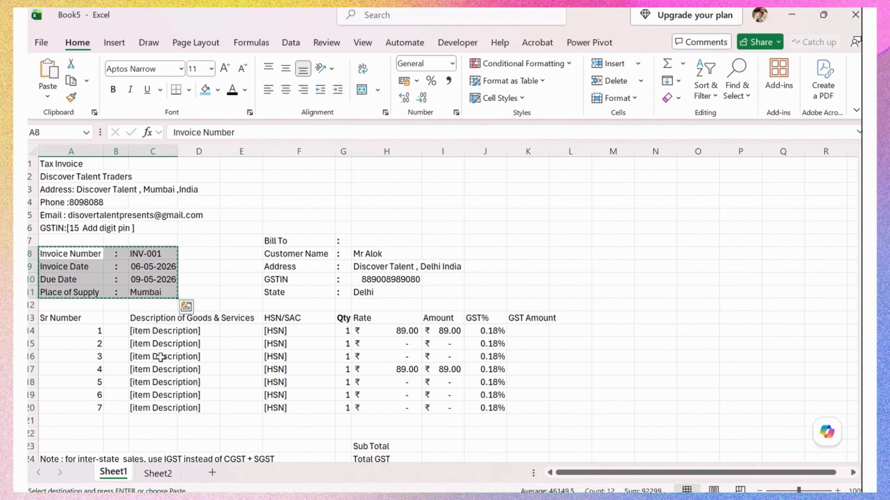
{"action": "left_click", "coordinate": [158, 473]}
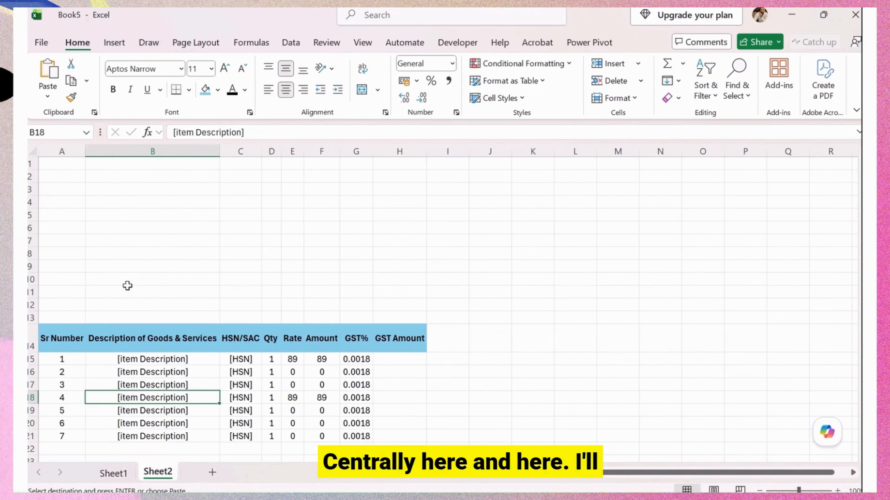
{"action": "left_click", "coordinate": [75, 240]}
{"action": "key", "text": "ctrl+v"}
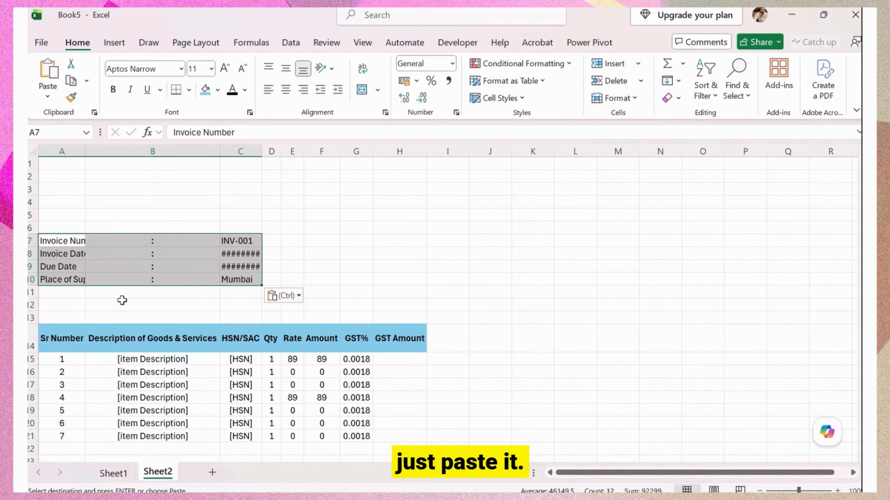
Move the invoice values from C7:C10 into B7:B10 over the colons, and left-align the dates.
{"action": "left_click", "coordinate": [142, 277]}
{"action": "left_click_drag", "start_coordinate": [161, 241], "coordinate": [164, 281]}
{"action": "left_click_drag", "start_coordinate": [242, 241], "coordinate": [257, 272]}
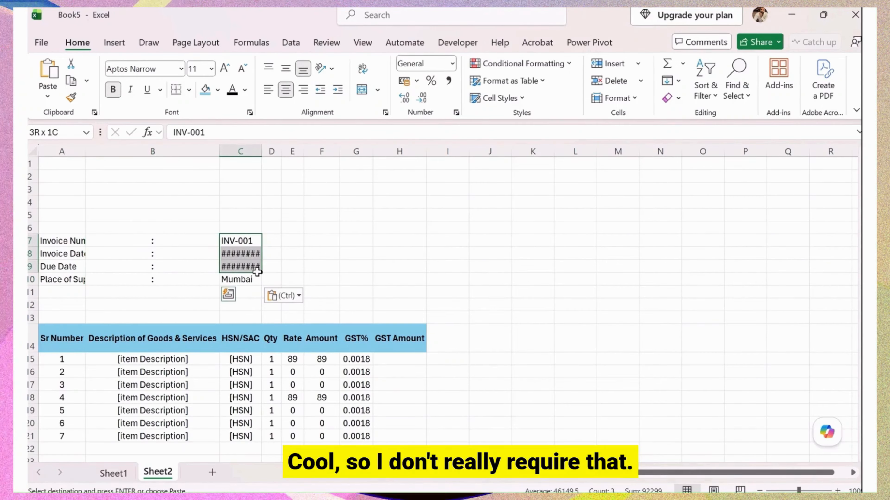
{"action": "key", "text": "ctrl+x"}
{"action": "left_click", "coordinate": [167, 241]}
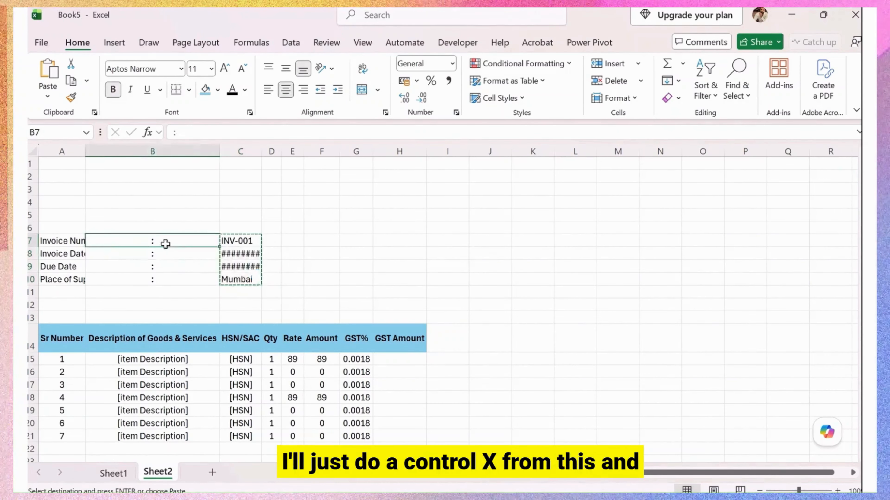
{"action": "key", "text": "ctrl+v"}
{"action": "left_click_drag", "start_coordinate": [185, 258], "coordinate": [182, 267]}
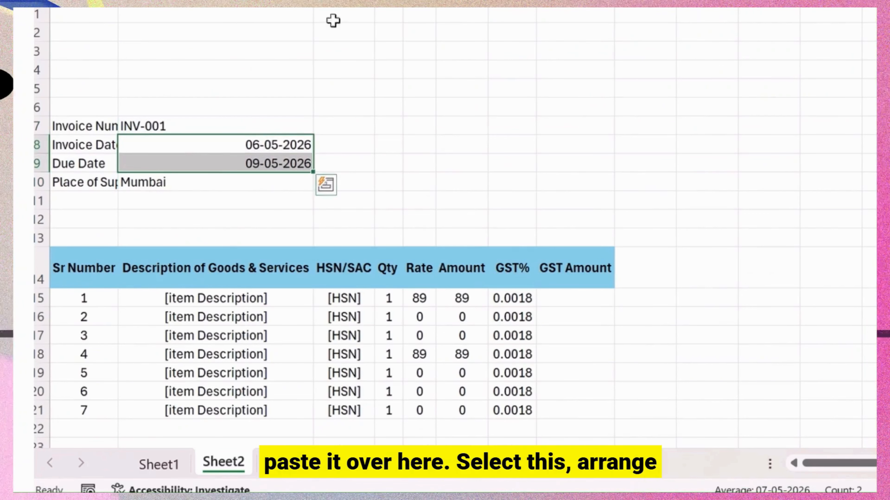
{"action": "left_click", "coordinate": [269, 89]}
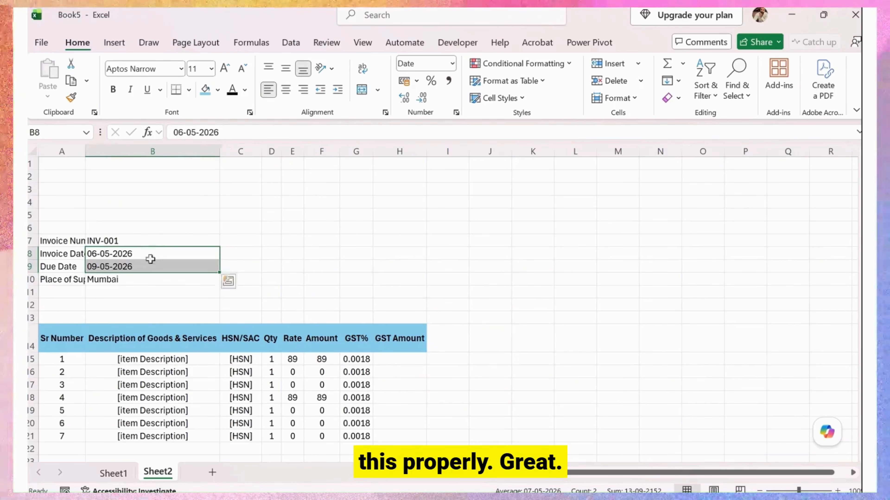
{"action": "left_click", "coordinate": [207, 201]}
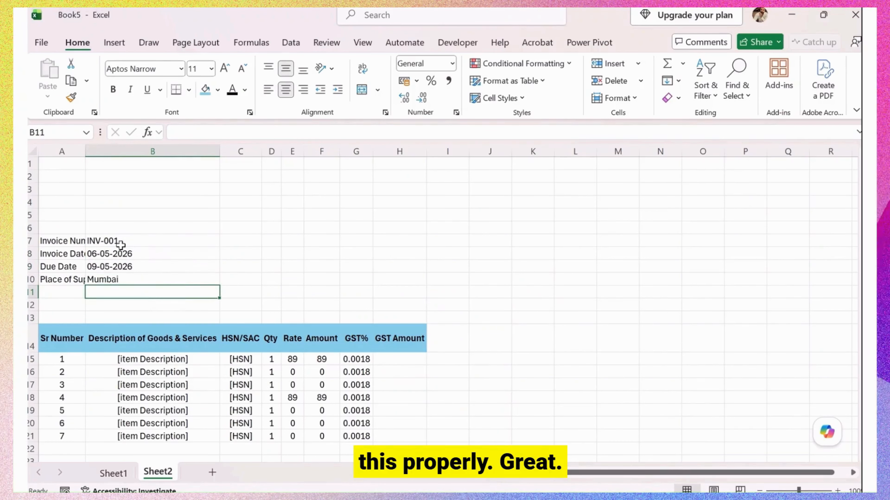
Add a trailing ' :' to each invoice label in A7:A10.
{"action": "double_click", "coordinate": [85, 150]}
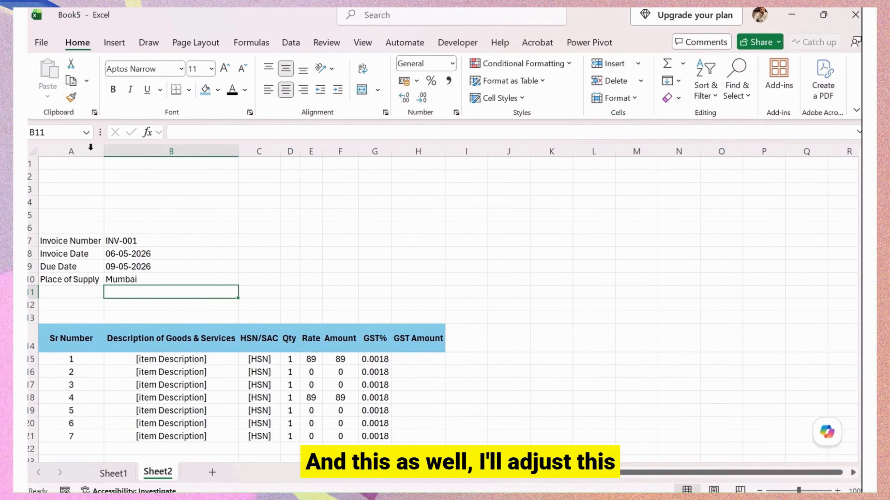
{"action": "left_click", "coordinate": [101, 244]}
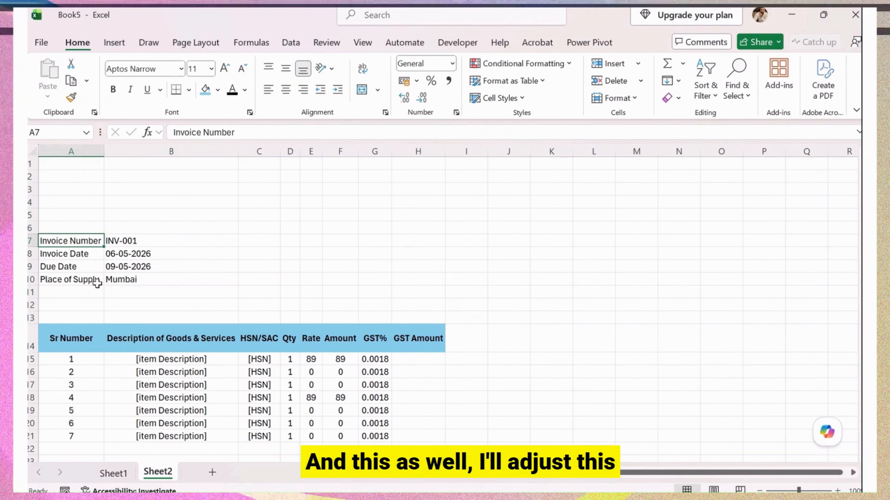
{"action": "left_click", "coordinate": [247, 134]}
{"action": "type", "text": ":"}
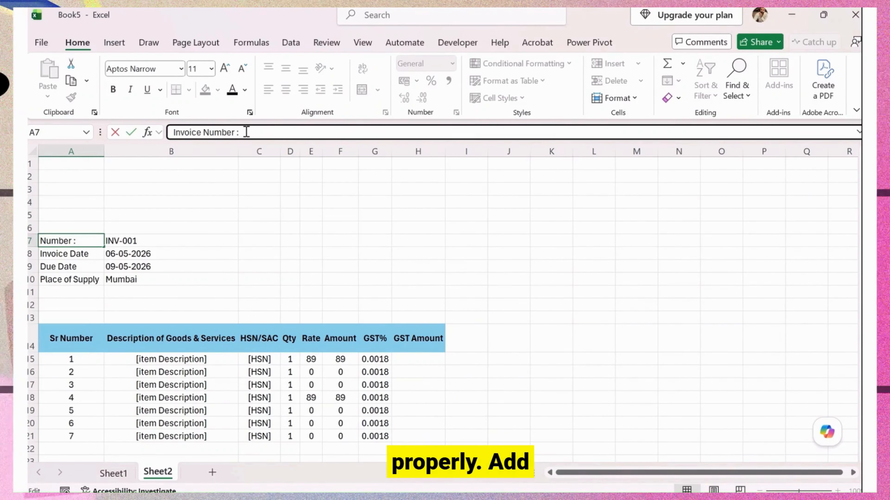
{"action": "left_click", "coordinate": [93, 258]}
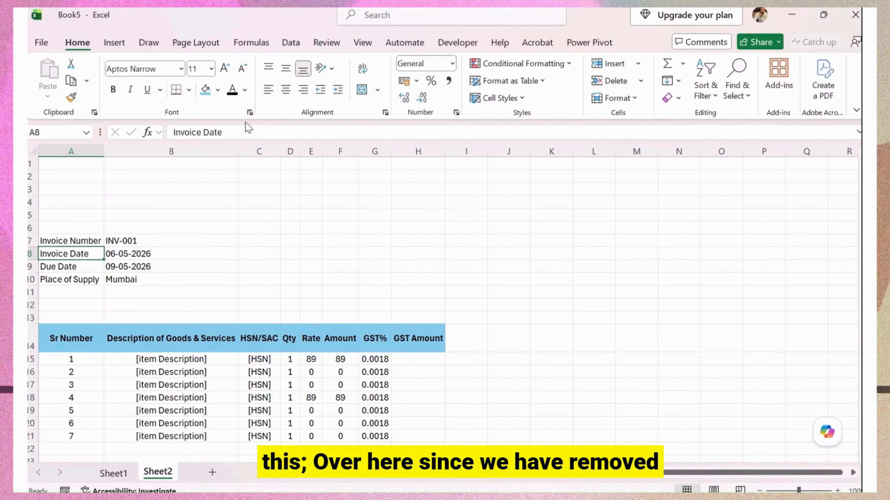
{"action": "left_click", "coordinate": [241, 132]}
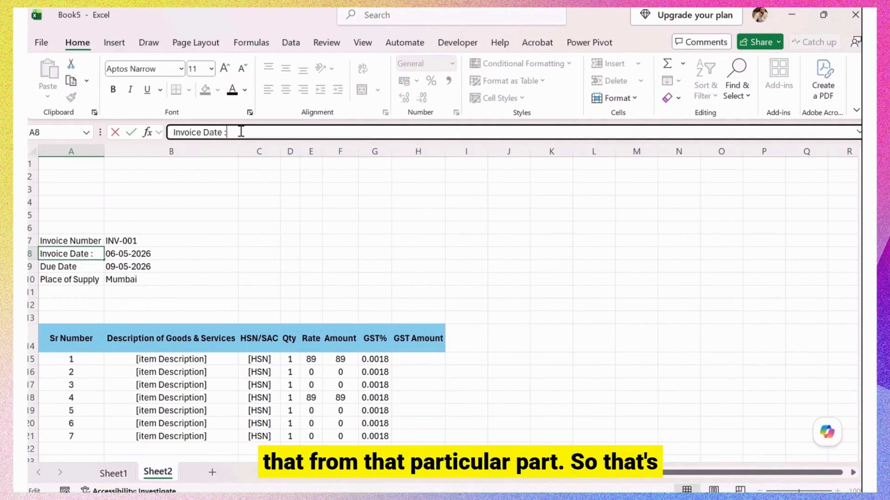
{"action": "key", "text": "Return"}
{"action": "left_click", "coordinate": [241, 132]}
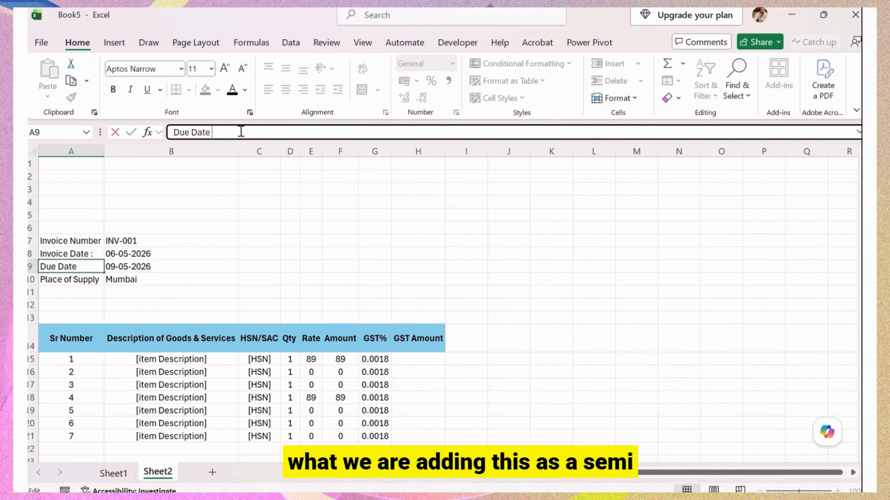
{"action": "key", "text": "Return"}
{"action": "left_click", "coordinate": [241, 132]}
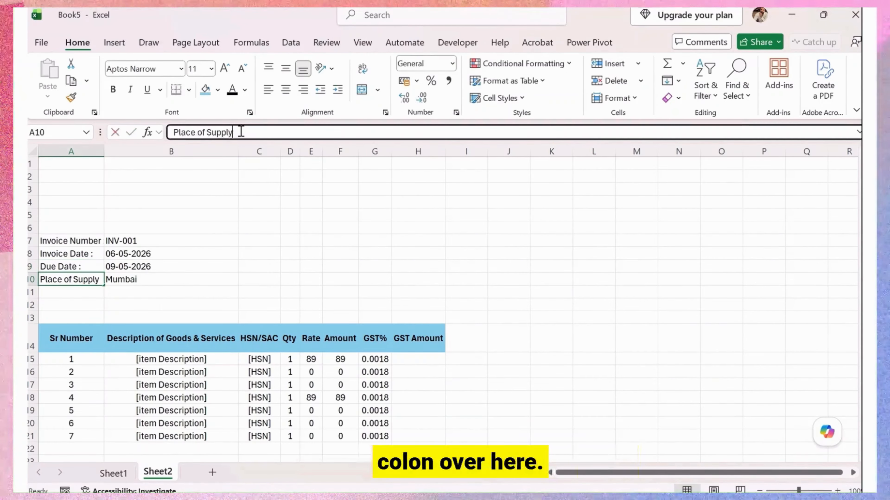
{"action": "type", "text": ":"}
{"action": "key", "text": "Return"}
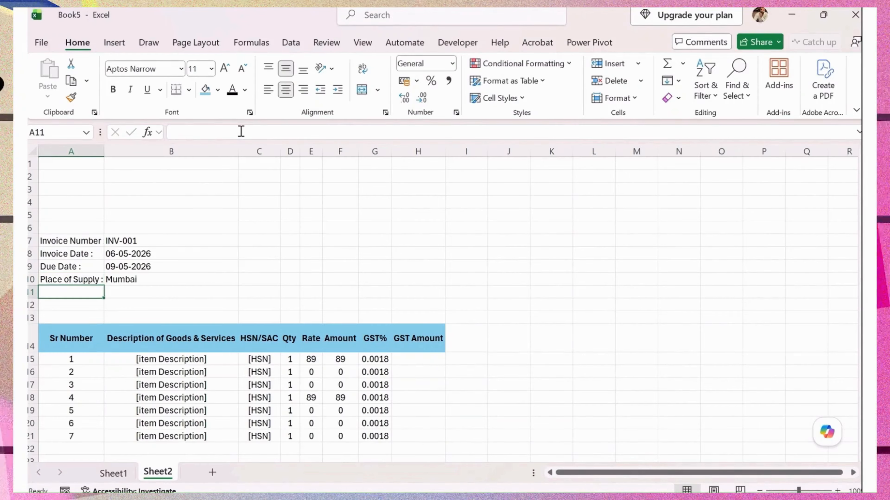
Bold the labels in A7:A10 and autofit column A to them.
{"action": "double_click", "coordinate": [104, 151]}
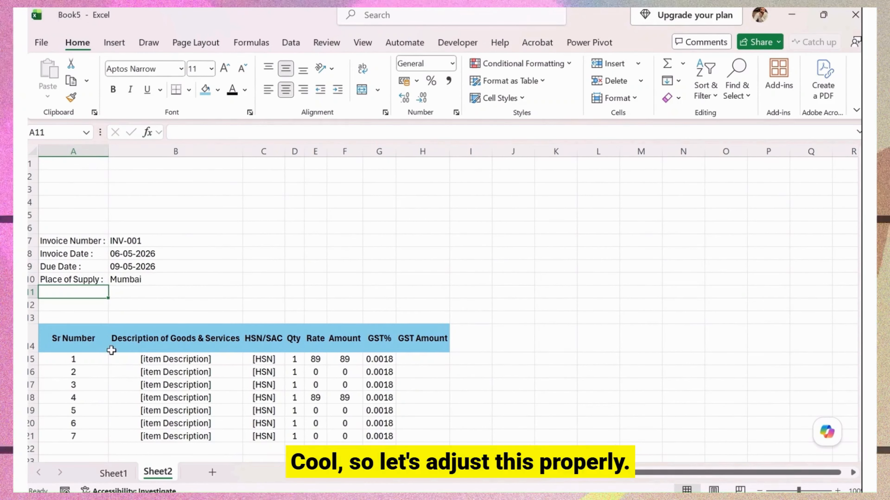
{"action": "left_click_drag", "start_coordinate": [87, 241], "coordinate": [104, 280]}
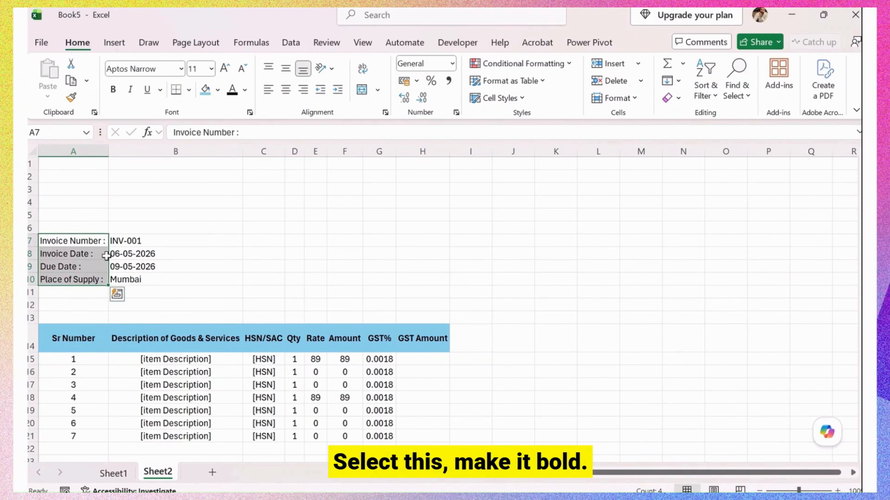
{"action": "left_click", "coordinate": [119, 90]}
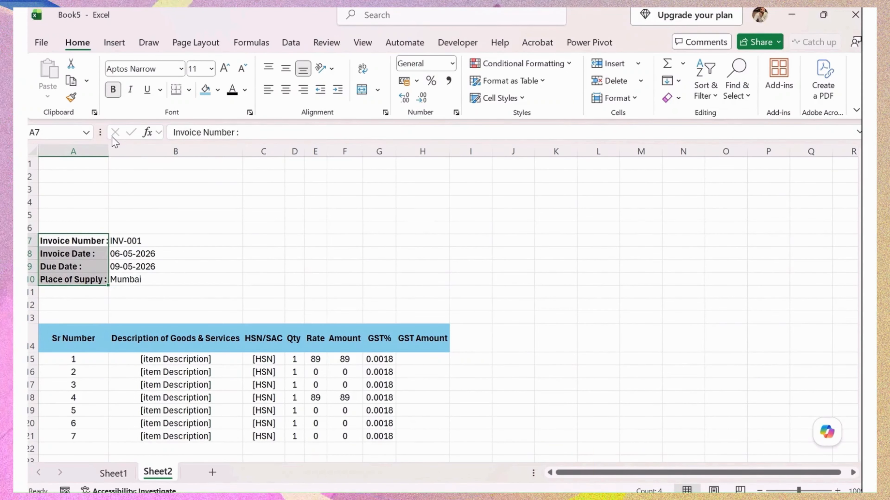
{"action": "double_click", "coordinate": [109, 151]}
Autofit column A and select the word 'Number' in the A7 label.
{"action": "left_click", "coordinate": [155, 241]}
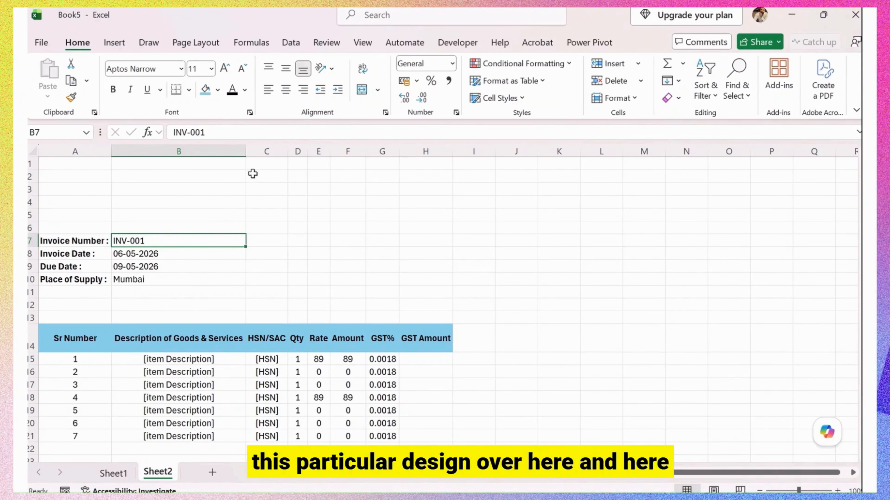
{"action": "left_click", "coordinate": [92, 338]}
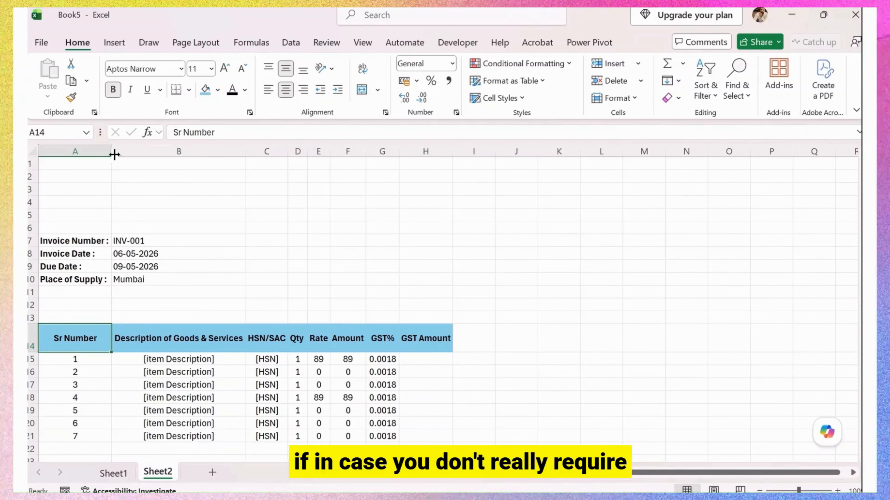
{"action": "double_click", "coordinate": [112, 154]}
{"action": "left_click", "coordinate": [92, 242]}
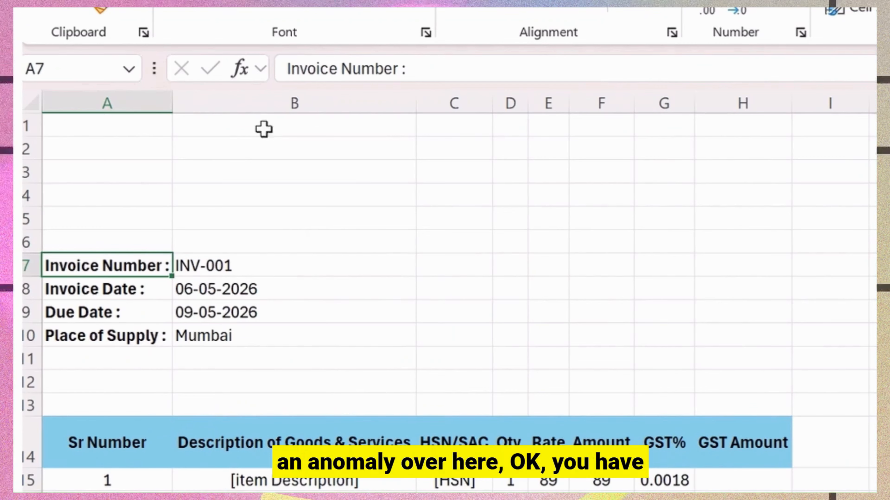
{"action": "double_click", "coordinate": [359, 68]}
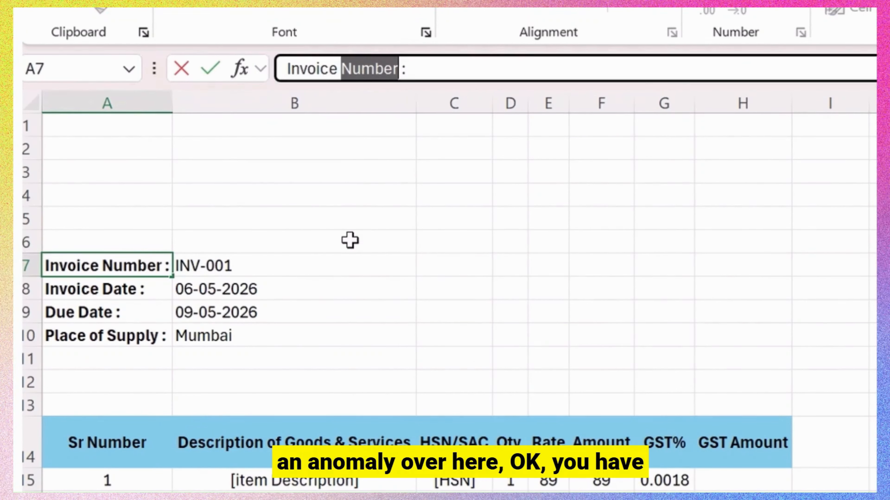
{"action": "left_click", "coordinate": [340, 233]}
{"action": "left_click_drag", "start_coordinate": [149, 444], "coordinate": [149, 499]}
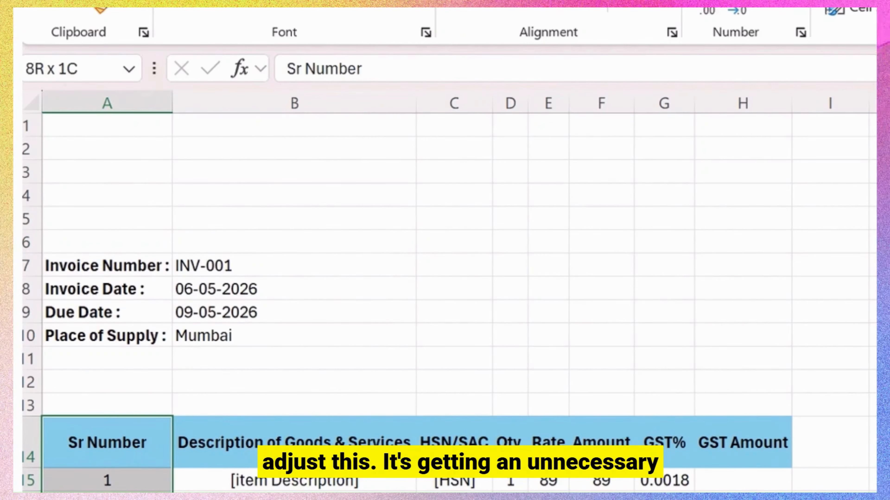
Change the A7 label to 'Invoice No :' and drag column A narrower.
{"action": "left_click", "coordinate": [147, 270]}
{"action": "left_click", "coordinate": [395, 68]}
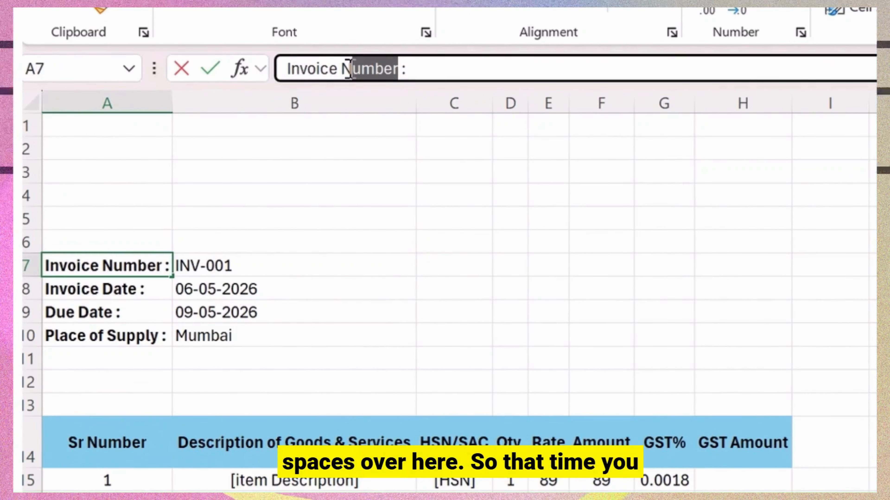
{"action": "type", "text": "0"}
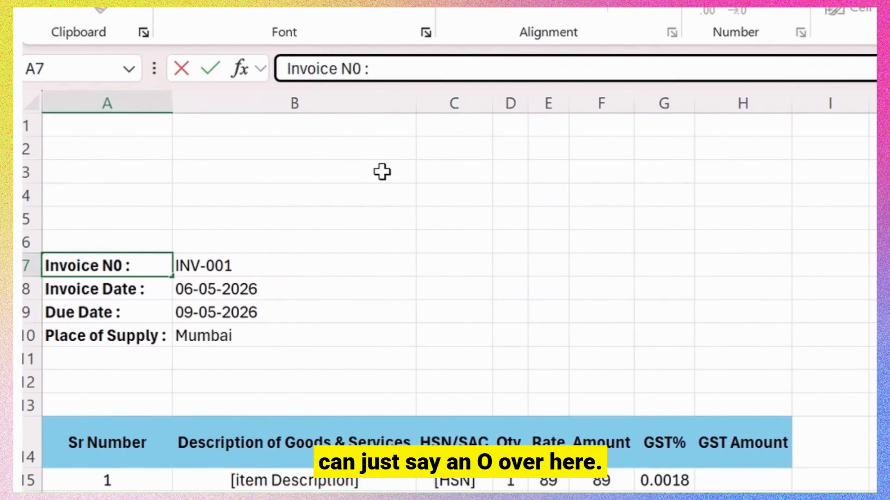
{"action": "left_click", "coordinate": [326, 258]}
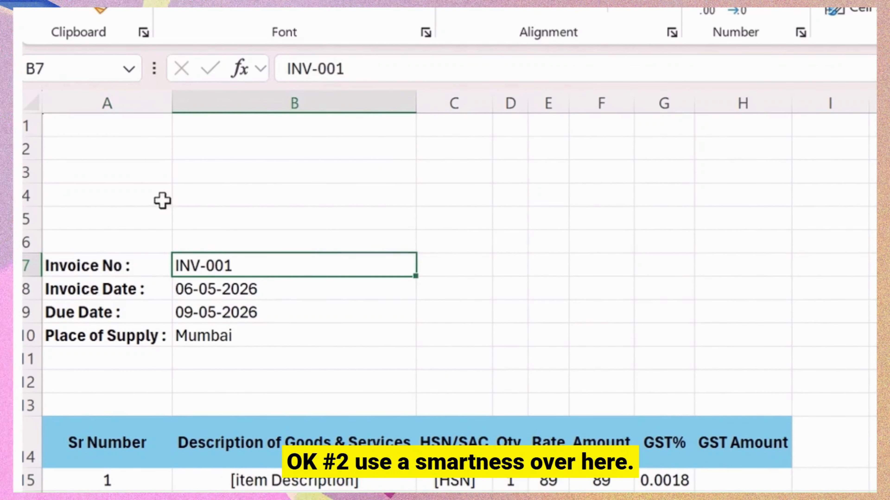
{"action": "mouse_move", "coordinate": [177, 94]}
{"action": "left_mouse_down"}
{"action": "mouse_move", "coordinate": [166, 93]}
{"action": "mouse_move", "coordinate": [176, 102]}
{"action": "left_mouse_up"}
{"action": "key", "text": "Return"}
{"action": "left_click", "coordinate": [548, 263]}
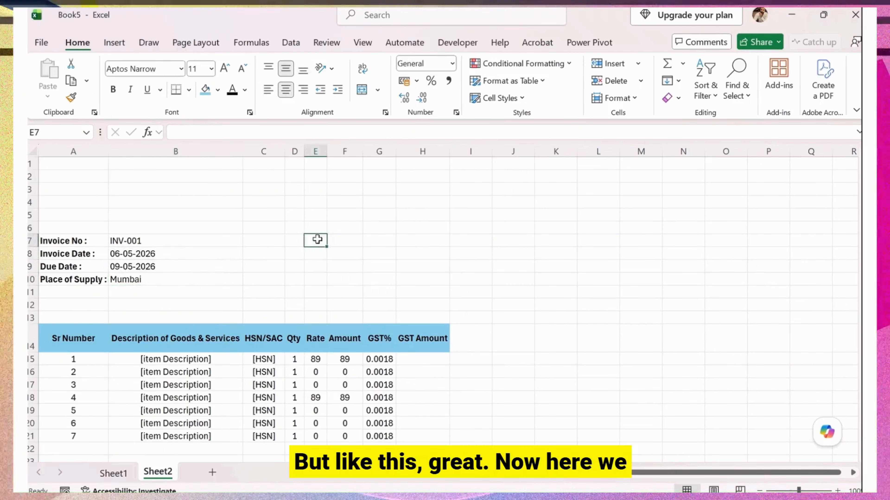
Copy the Bill To block F7:H10 from Sheet1 and paste it at E6 on Sheet2.
{"action": "left_click", "coordinate": [112, 473]}
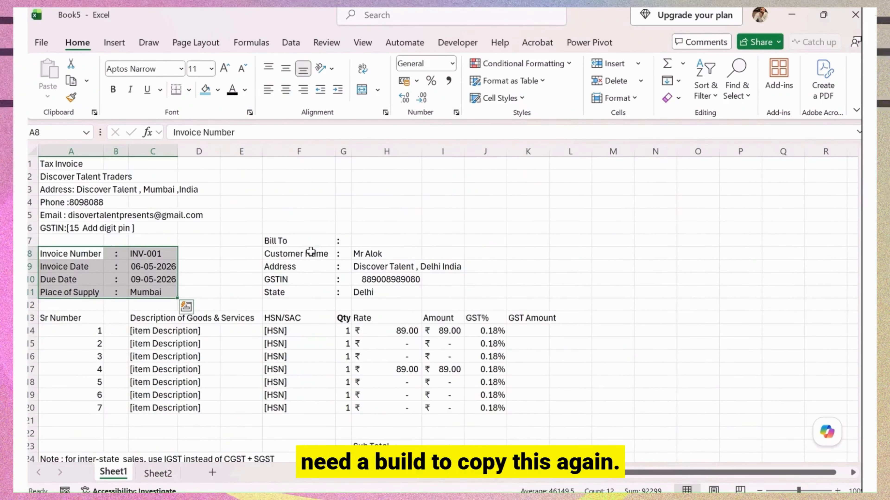
{"action": "left_click_drag", "start_coordinate": [310, 251], "coordinate": [318, 280]}
{"action": "left_click_drag", "start_coordinate": [308, 235], "coordinate": [378, 291]}
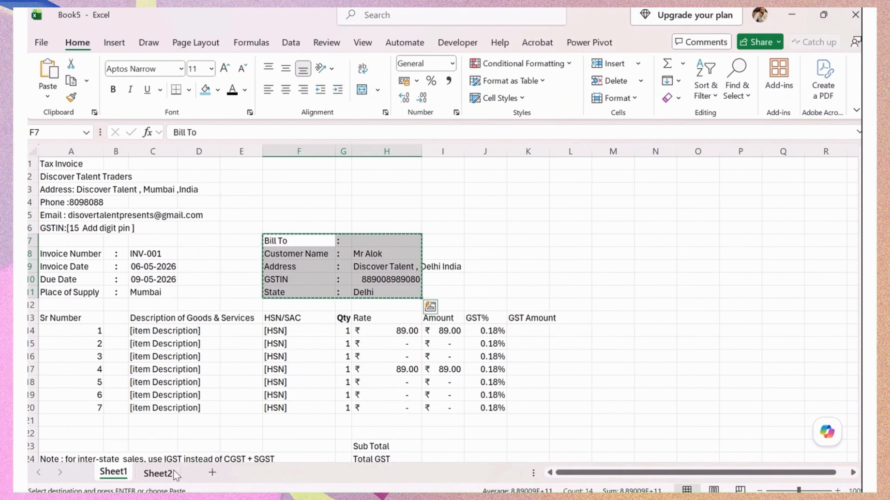
{"action": "left_click", "coordinate": [158, 474]}
{"action": "left_click", "coordinate": [322, 223]}
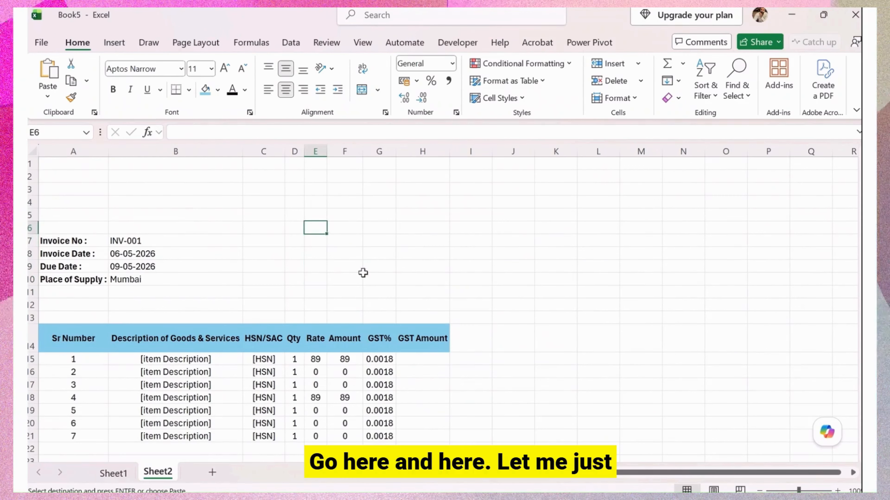
{"action": "key", "text": "ctrl+v"}
Move the four Bill To values from column G into column F beside their labels.
{"action": "left_click", "coordinate": [374, 236]}
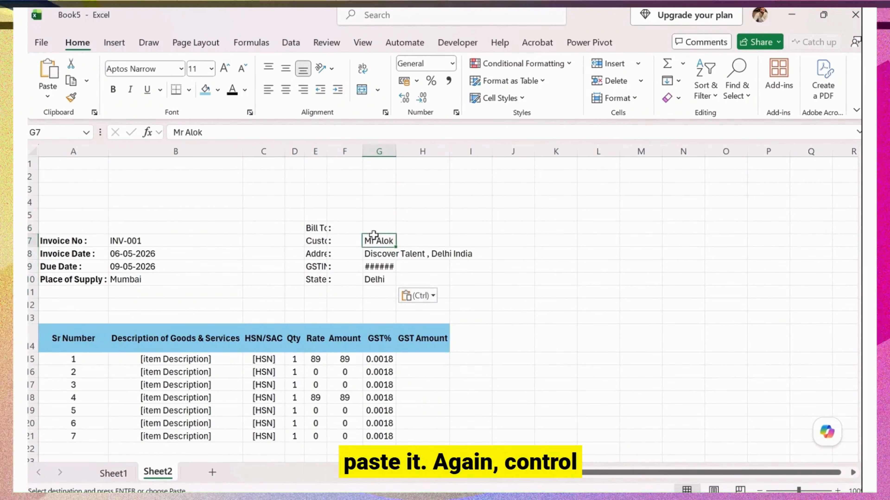
{"action": "left_click_drag", "start_coordinate": [381, 267], "coordinate": [381, 276]}
{"action": "key", "text": "ctrl+x"}
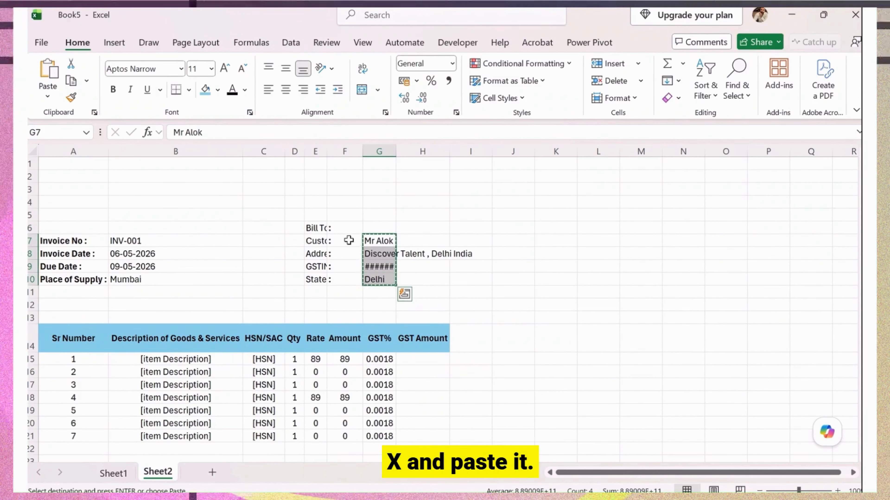
{"action": "left_click", "coordinate": [360, 242]}
{"action": "key", "text": "ctrl+v"}
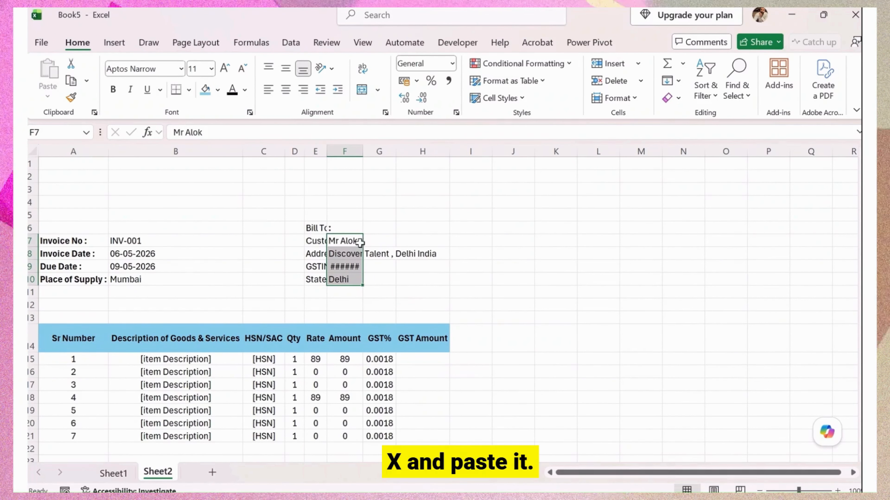
{"action": "double_click", "coordinate": [327, 157]}
Shorten the 'Customer Name' label to 'Customer' and fit column E to the labels.
{"action": "left_click", "coordinate": [337, 262]}
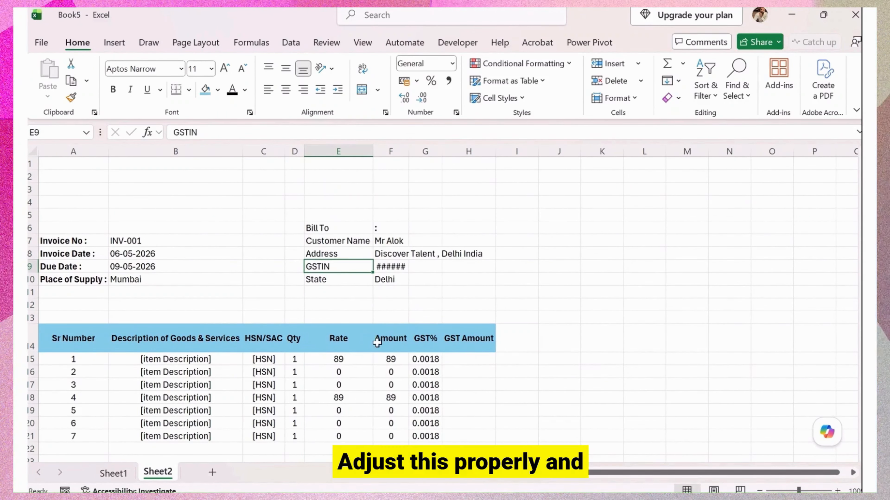
{"action": "left_click", "coordinate": [360, 336]}
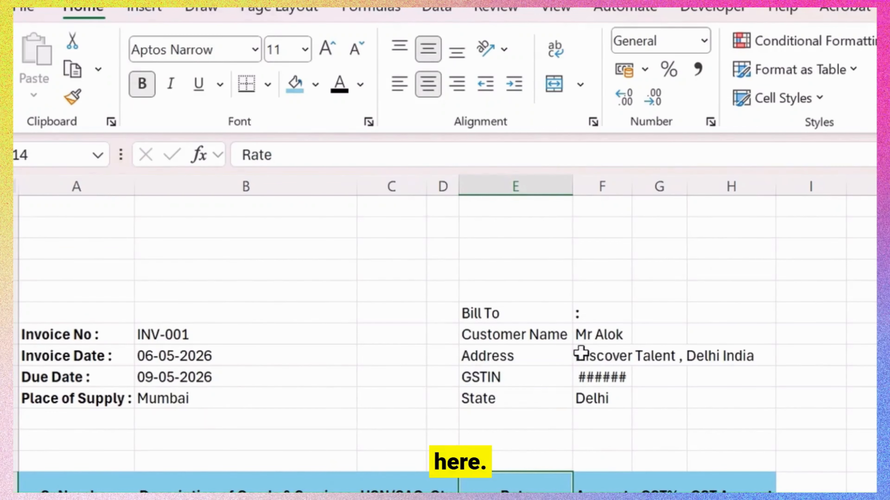
{"action": "left_click", "coordinate": [548, 334]}
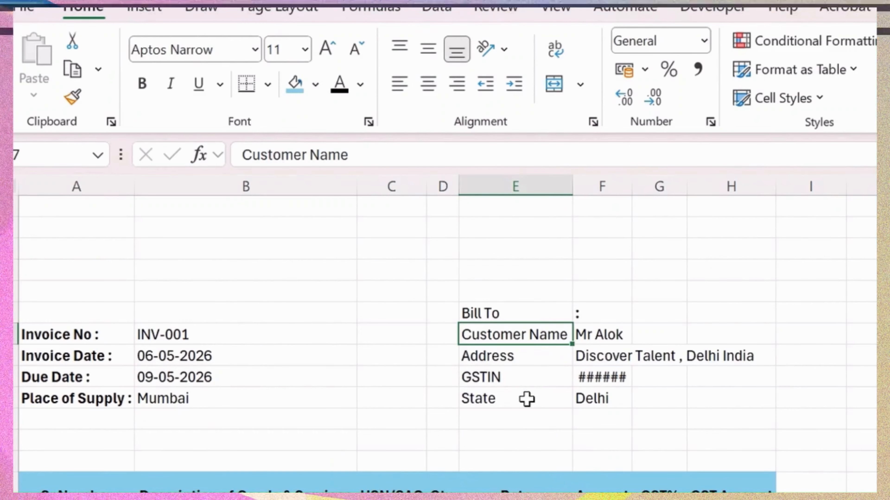
{"action": "double_click", "coordinate": [321, 159]}
{"action": "key", "text": "Delete"}
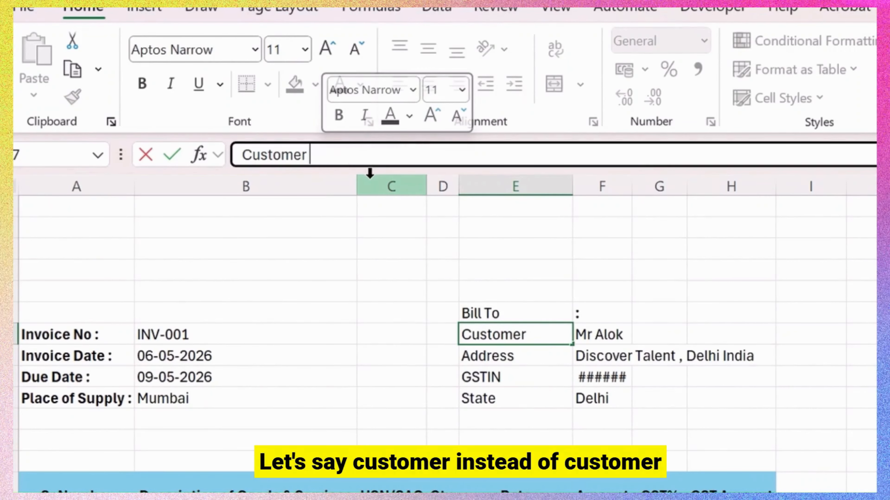
{"action": "key", "text": "Return"}
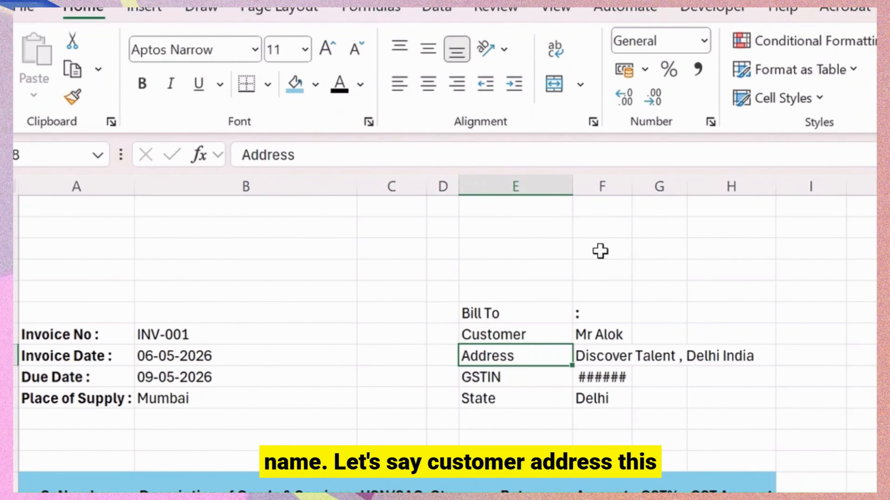
{"action": "double_click", "coordinate": [573, 186]}
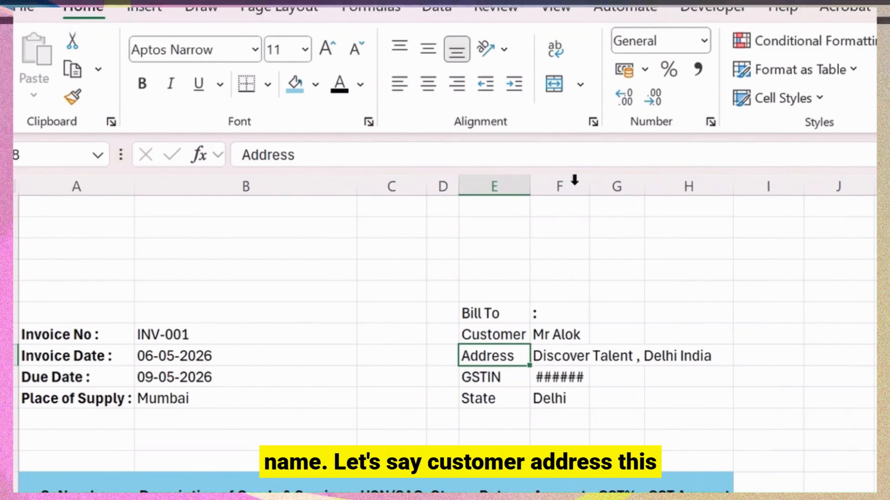
Bold the Bill To heading and the Customer to State labels, and widen column F for the GSTIN.
{"action": "left_click", "coordinate": [550, 317]}
{"action": "left_click", "coordinate": [509, 312]}
{"action": "left_click_drag", "start_coordinate": [509, 340], "coordinate": [507, 390]}
{"action": "key", "text": "ctrl+b"}
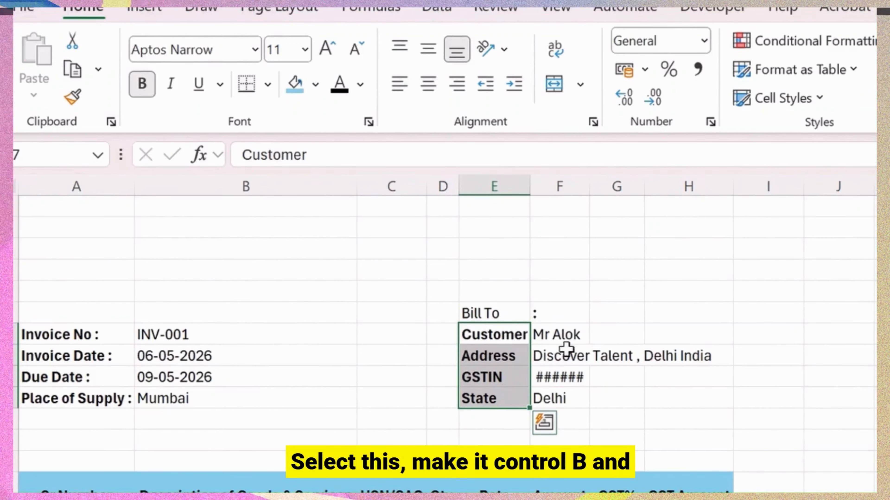
{"action": "left_click_drag", "start_coordinate": [593, 183], "coordinate": [625, 183]}
{"action": "key", "text": "Up"}
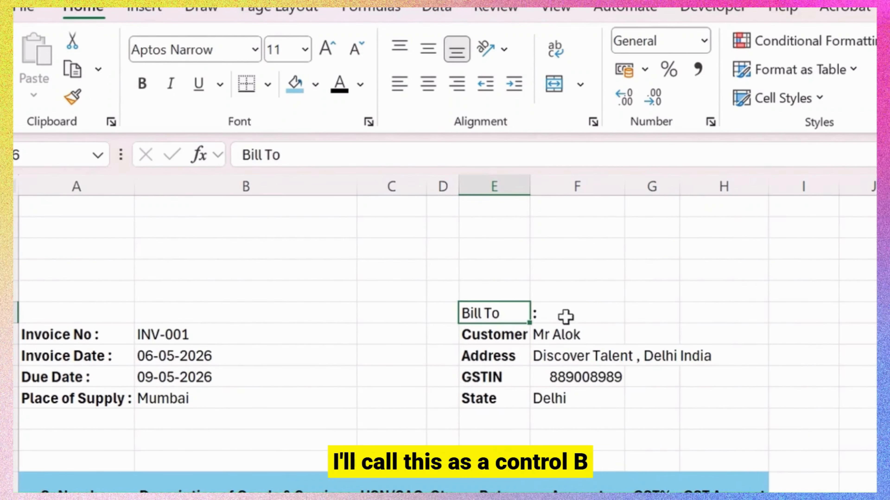
{"action": "left_click", "coordinate": [586, 318], "text": "shift"}
{"action": "key", "text": "ctrl+b"}
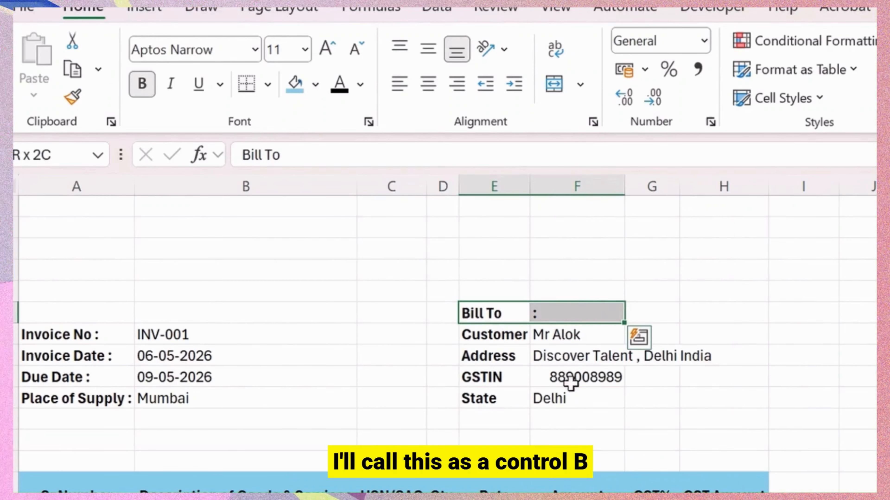
{"action": "left_click", "coordinate": [506, 406]}
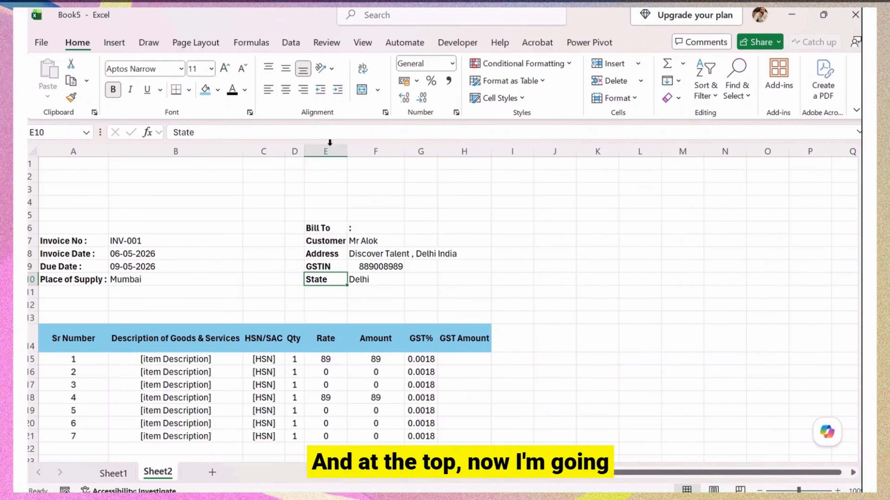
Merge and centre row 1 across columns A to I.
{"action": "left_click", "coordinate": [71, 169]}
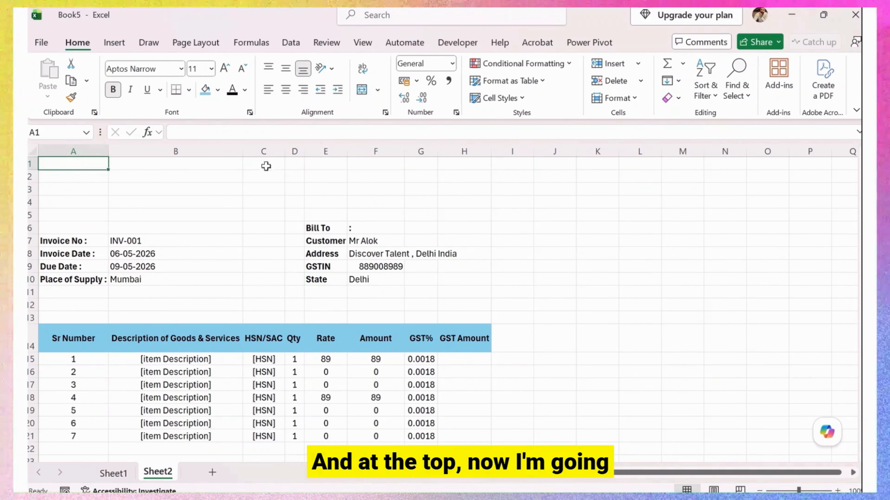
{"action": "left_click_drag", "start_coordinate": [266, 167], "coordinate": [457, 159]}
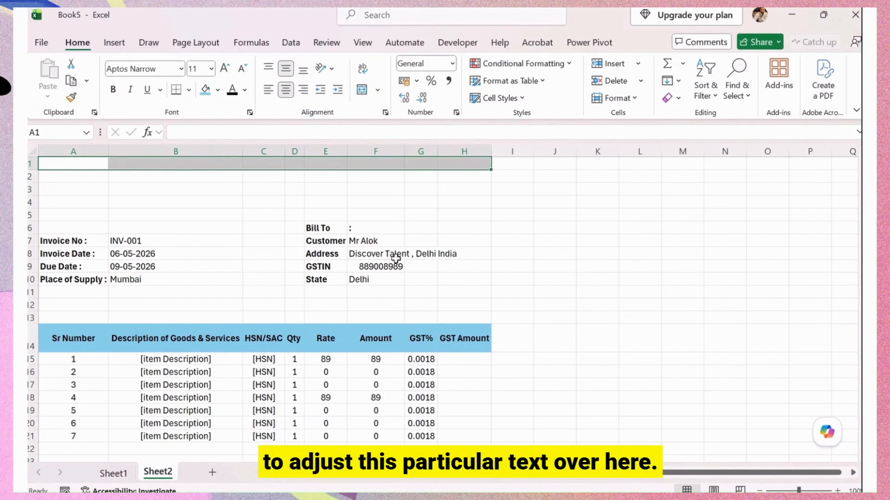
{"action": "left_click", "coordinate": [526, 161], "text": "shift"}
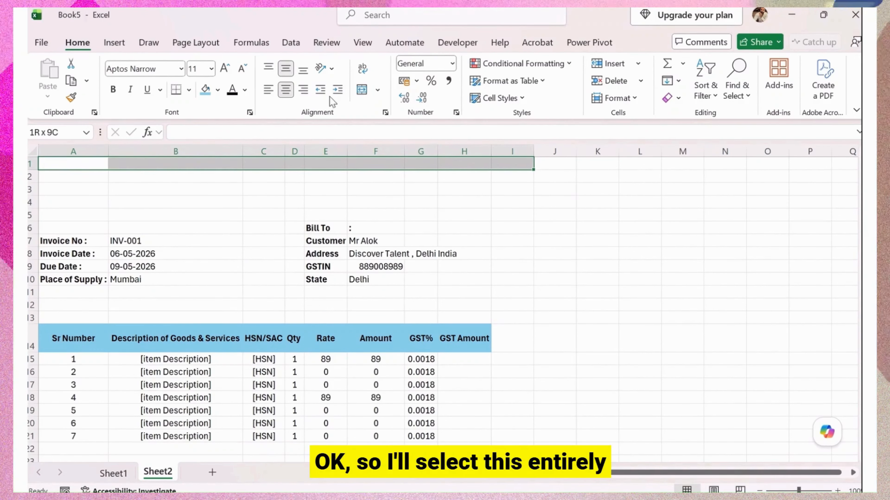
{"action": "left_click", "coordinate": [367, 94]}
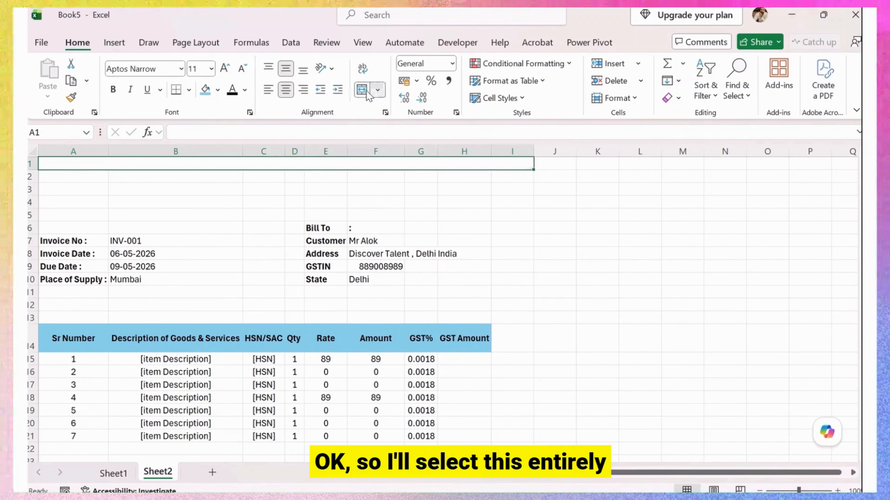
Put the 'Tax Invoice' heading from Sheet1 into the merged row 1 cell.
{"action": "left_click", "coordinate": [111, 476]}
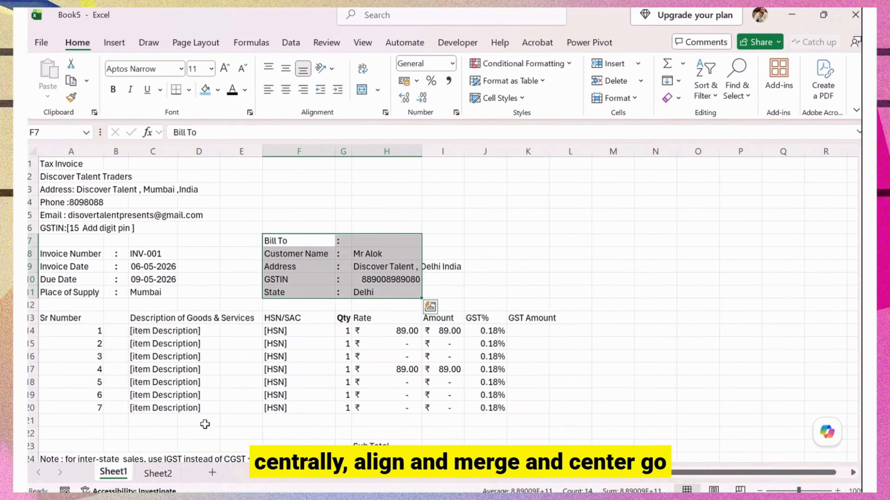
{"action": "left_click", "coordinate": [48, 174]}
{"action": "left_click_drag", "start_coordinate": [282, 132], "coordinate": [168, 133]}
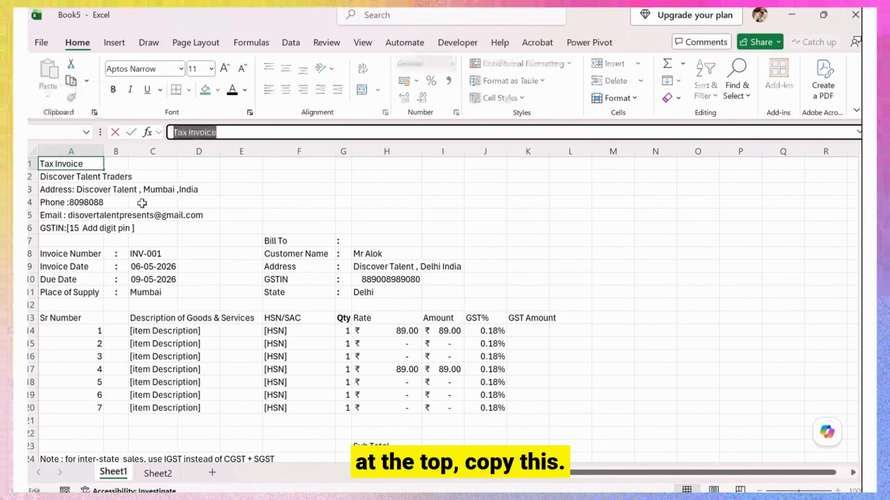
{"action": "key", "text": "ctrl+c"}
{"action": "left_click", "coordinate": [162, 477]}
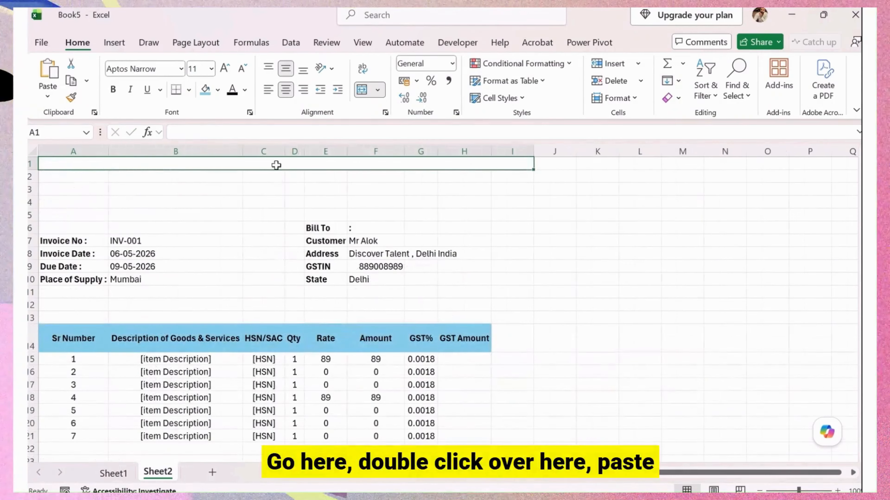
{"action": "double_click", "coordinate": [276, 164]}
{"action": "left_click", "coordinate": [265, 218]}
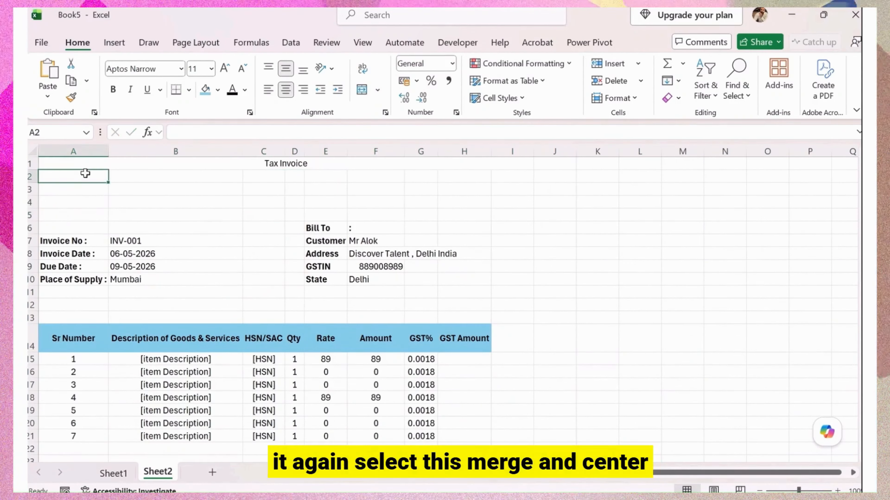
Merge row 2 across A to I and paste 'Discover Talent Traders' from Sheet1.
{"action": "left_click_drag", "start_coordinate": [83, 175], "coordinate": [503, 174]}
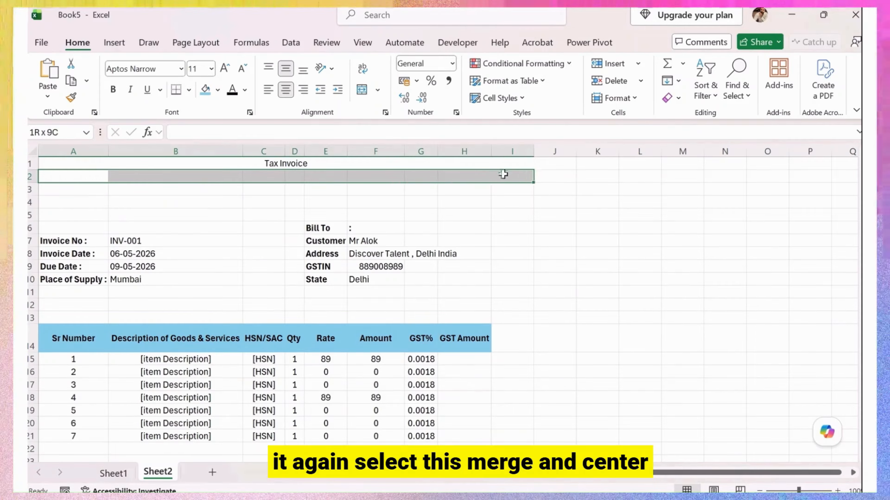
{"action": "left_click", "coordinate": [362, 92]}
{"action": "left_click", "coordinate": [113, 473]}
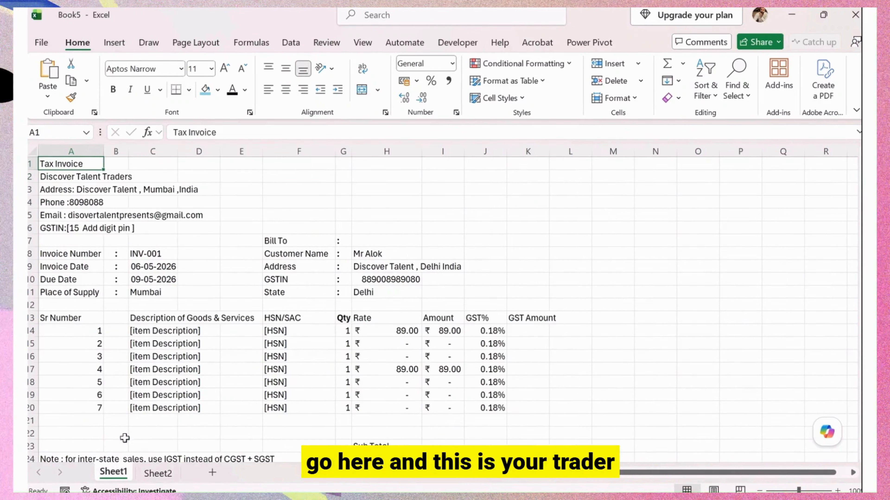
{"action": "left_click", "coordinate": [67, 180]}
{"action": "left_click_drag", "start_coordinate": [304, 132], "coordinate": [170, 132]}
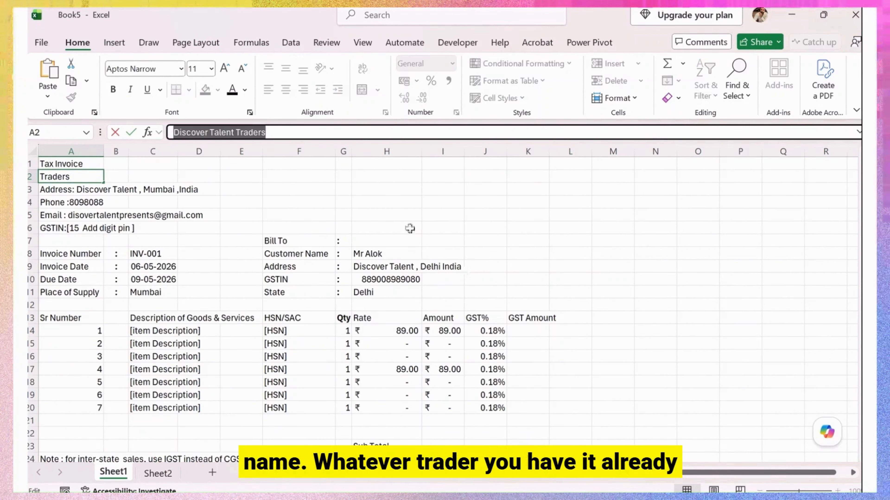
{"action": "left_click", "coordinate": [387, 203]}
{"action": "left_click", "coordinate": [157, 474]}
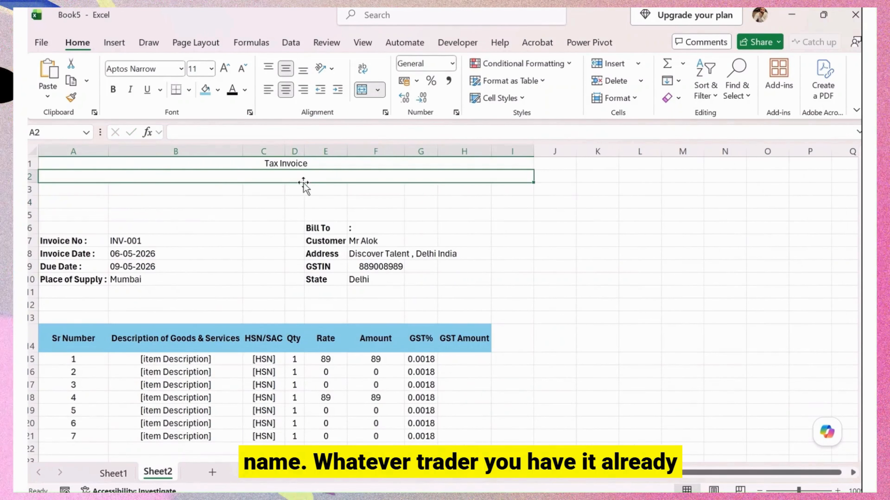
{"action": "key", "text": "ctrl+v"}
{"action": "left_click", "coordinate": [339, 192]}
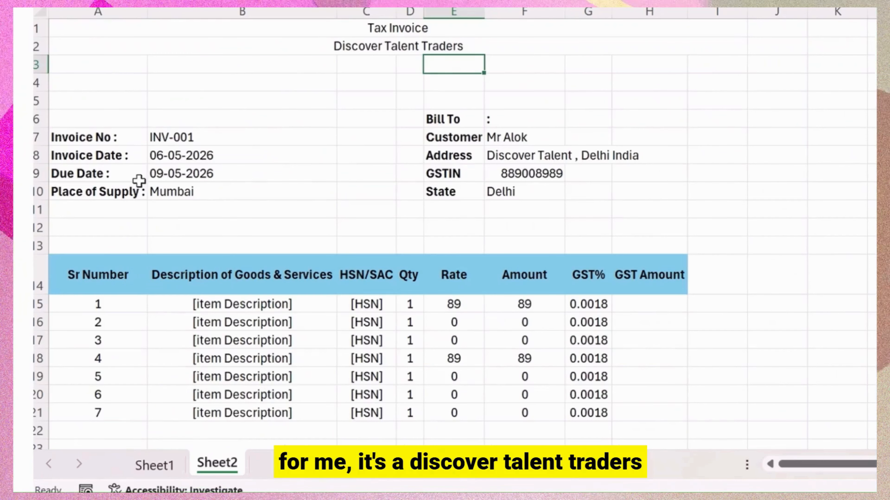
Merge row 3 across A to I and paste the company address from Sheet1.
{"action": "left_click_drag", "start_coordinate": [66, 188], "coordinate": [278, 185]}
{"action": "left_click_drag", "start_coordinate": [386, 55], "coordinate": [712, 55]}
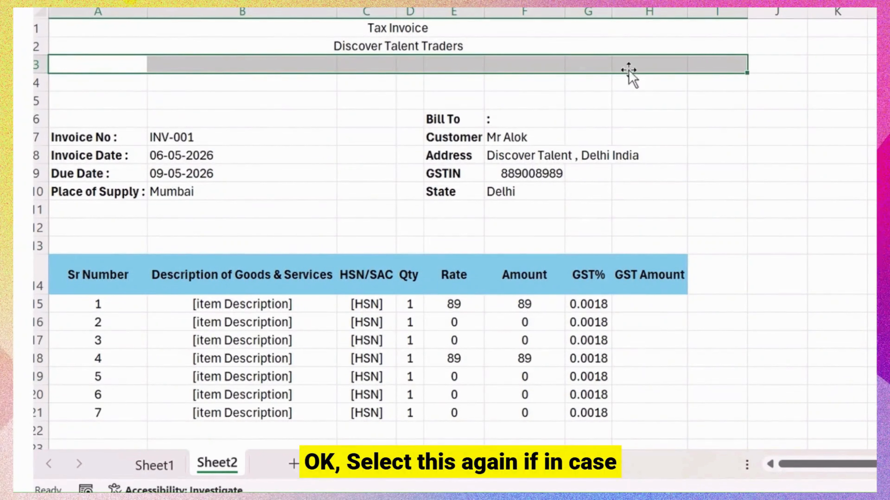
{"action": "left_click", "coordinate": [413, 8]}
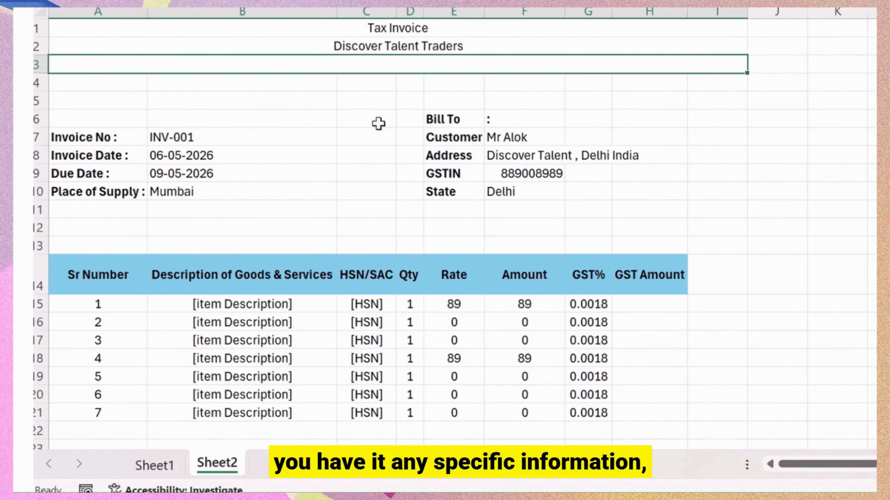
{"action": "left_click", "coordinate": [168, 468]}
{"action": "left_click", "coordinate": [90, 81]}
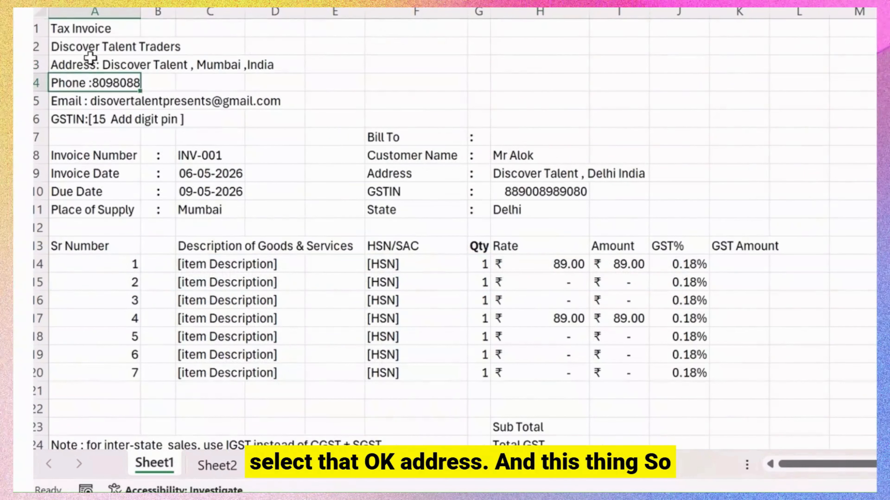
{"action": "left_click", "coordinate": [393, 8]}
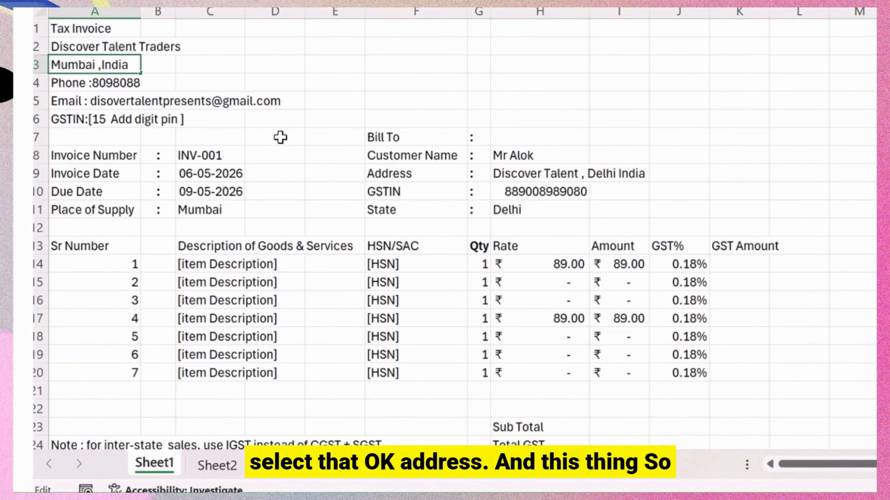
{"action": "left_click", "coordinate": [217, 466]}
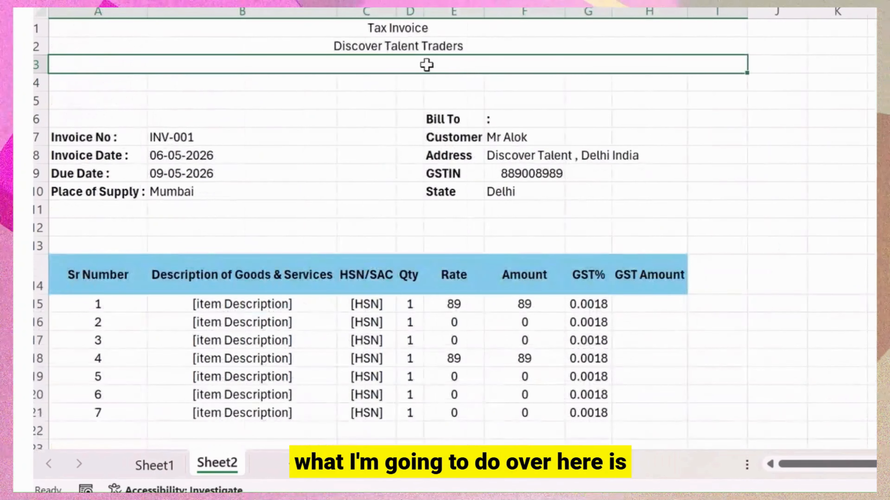
{"action": "key", "text": "ctrl+v"}
{"action": "left_click", "coordinate": [409, 107]}
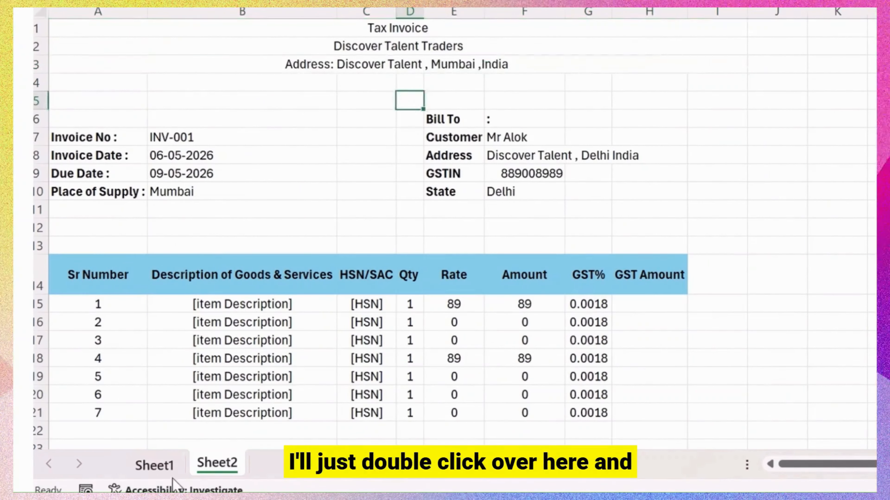
Append the company phone number to the row 3 address line.
{"action": "left_click", "coordinate": [165, 468]}
{"action": "left_click", "coordinate": [66, 83]}
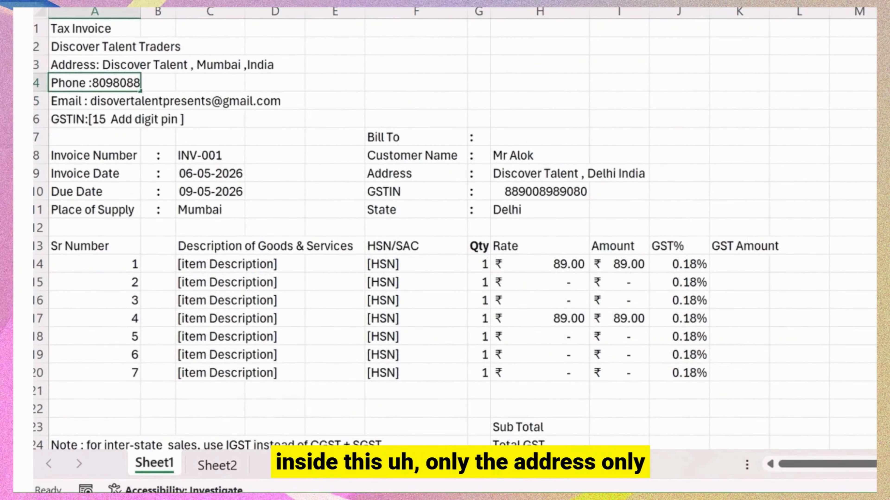
{"action": "left_click", "coordinate": [222, 464]}
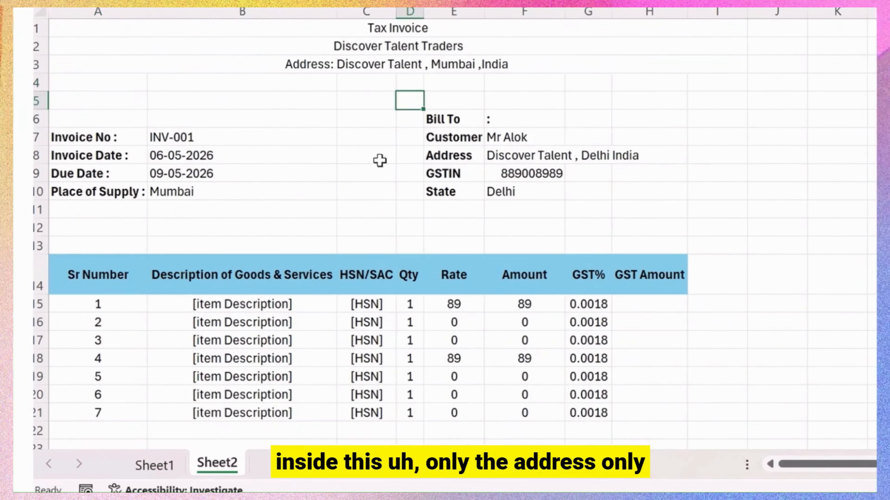
{"action": "left_click", "coordinate": [384, 52]}
{"action": "left_click", "coordinate": [374, 65]}
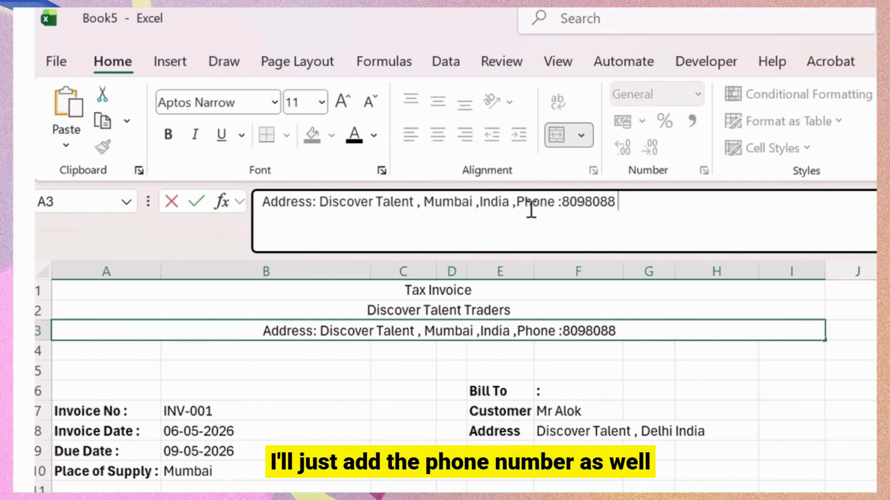
{"action": "left_click", "coordinate": [649, 82]}
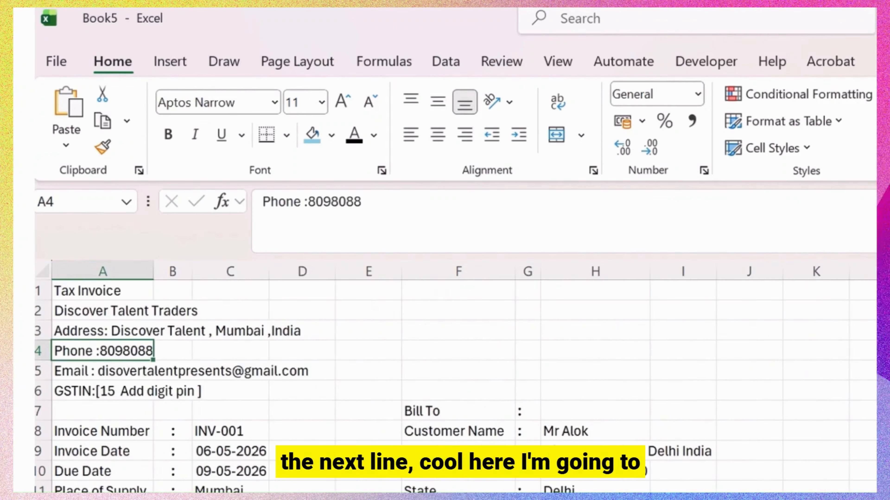
Add the company e-mail after the phone number in the row 3 line.
{"action": "left_click", "coordinate": [74, 377]}
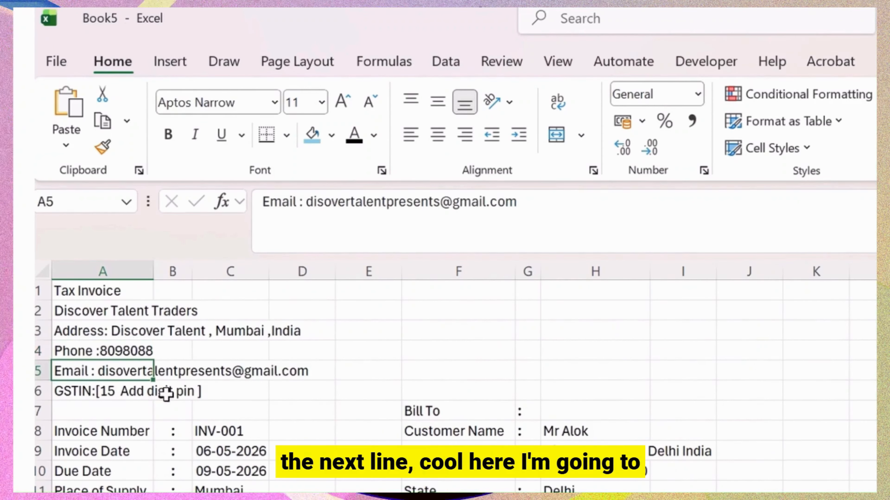
{"action": "triple_click", "coordinate": [544, 211]}
{"action": "key", "text": "ctrl+c"}
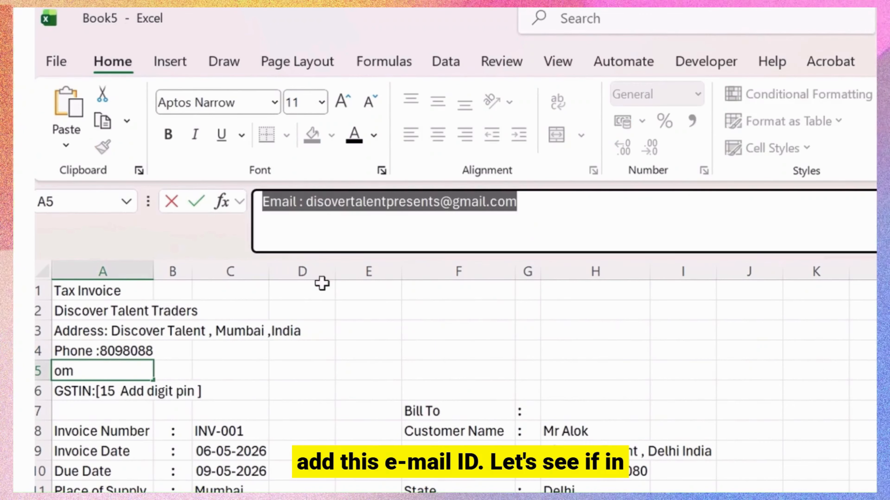
{"action": "key", "text": "BackSpace"}
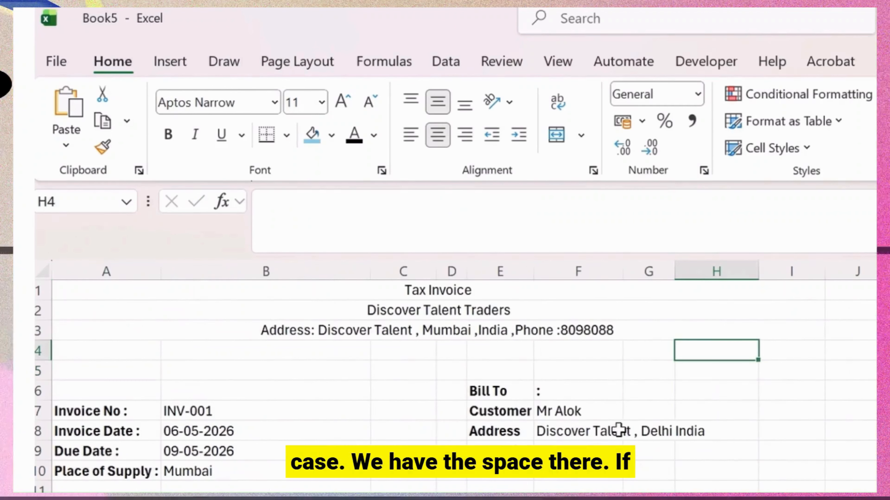
{"action": "left_click", "coordinate": [304, 334]}
{"action": "left_click", "coordinate": [743, 211]}
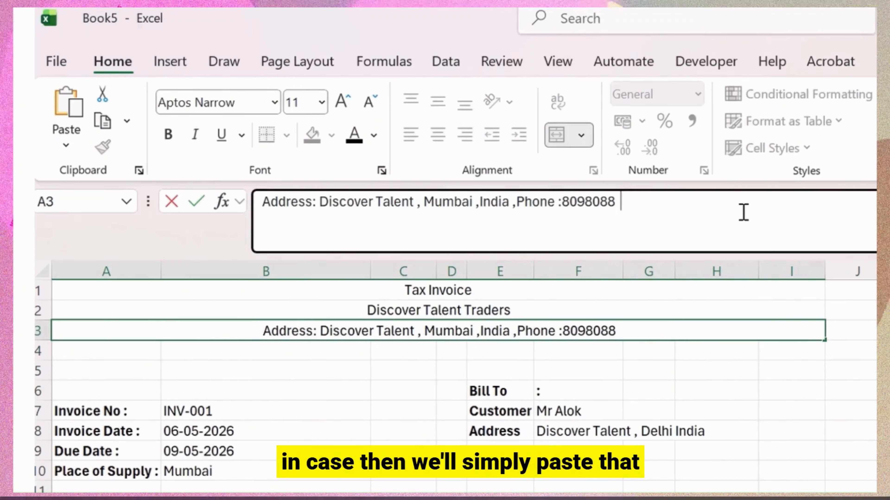
{"action": "key", "text": "ctrl+v"}
{"action": "left_click", "coordinate": [836, 389]}
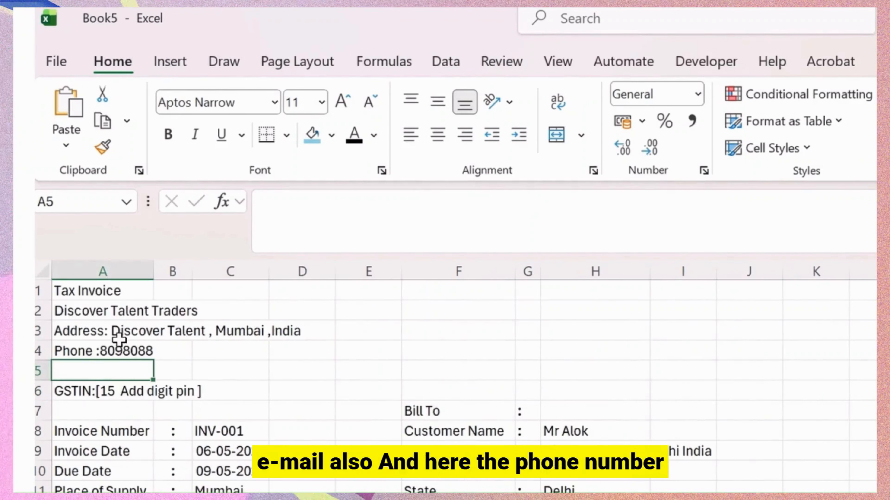
Merge row 4 across A to I and enter 'GSTIN:[15 Add digit pin ]'.
{"action": "left_click", "coordinate": [117, 335]}
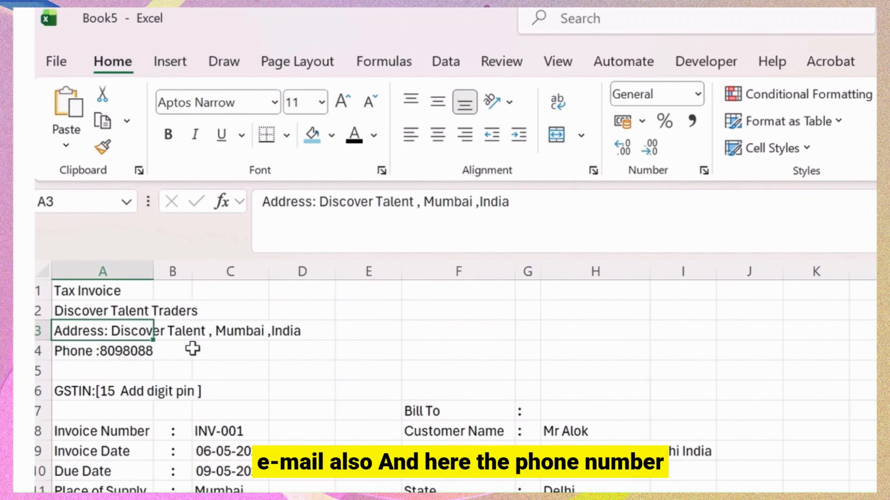
{"action": "left_click_drag", "start_coordinate": [149, 340], "coordinate": [140, 352]}
{"action": "left_click", "coordinate": [122, 405]}
{"action": "left_click", "coordinate": [110, 392]}
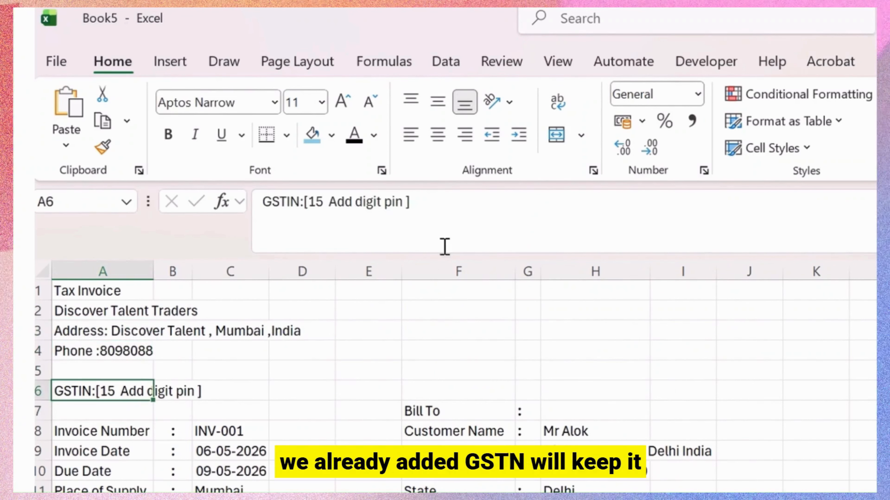
{"action": "triple_click", "coordinate": [462, 198]}
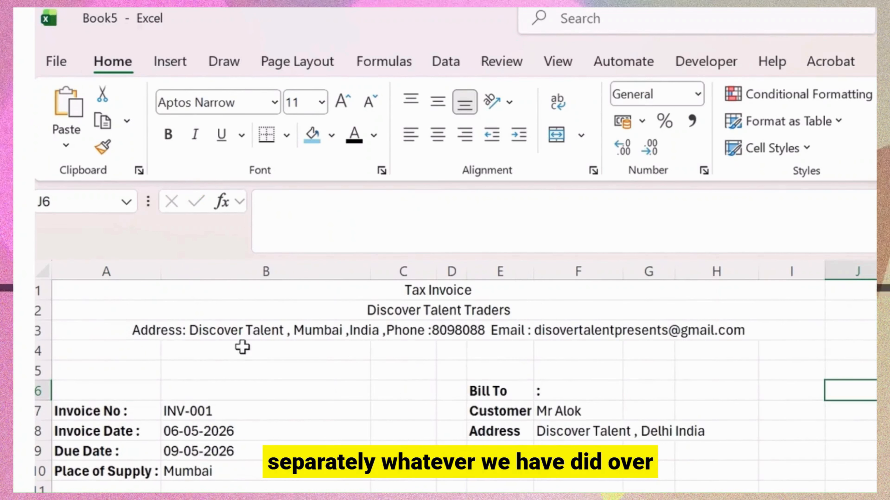
{"action": "mouse_move", "coordinate": [84, 354]}
{"action": "left_mouse_down"}
{"action": "mouse_move", "coordinate": [779, 348]}
{"action": "mouse_move", "coordinate": [369, 359]}
{"action": "mouse_move", "coordinate": [115, 337]}
{"action": "mouse_move", "coordinate": [99, 364]}
{"action": "mouse_move", "coordinate": [86, 350]}
{"action": "left_mouse_up"}
{"action": "left_click", "coordinate": [557, 134]}
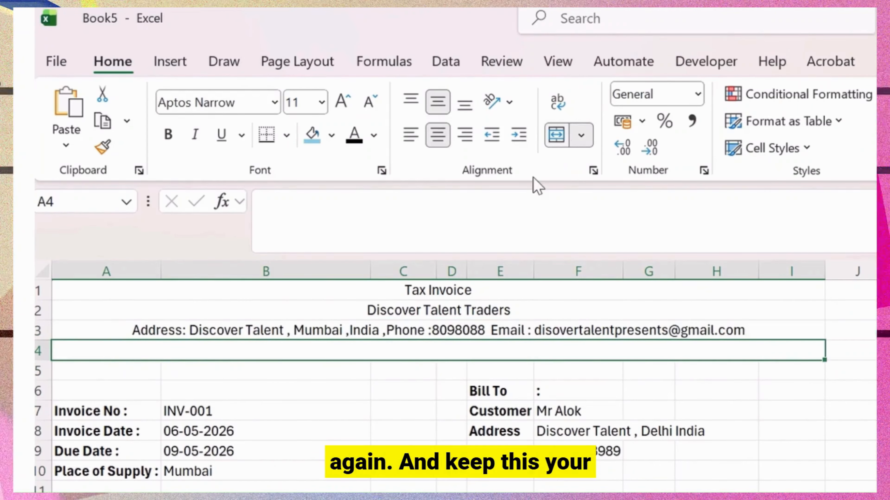
{"action": "left_click", "coordinate": [397, 219]}
{"action": "type", "text": "GSTIN:[15  Add digit pin ]"}
{"action": "left_click", "coordinate": [730, 403]}
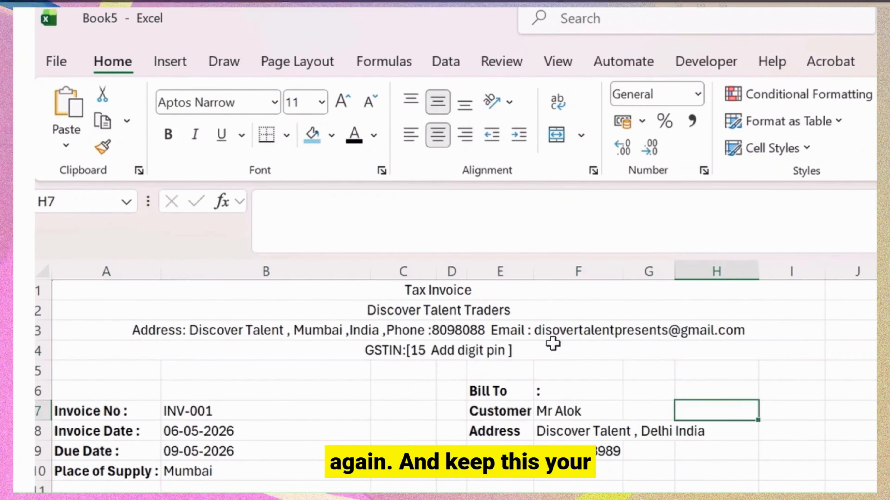
Give the Tax Invoice row a dark navy fill, white text and font size 22.
{"action": "left_click", "coordinate": [442, 290]}
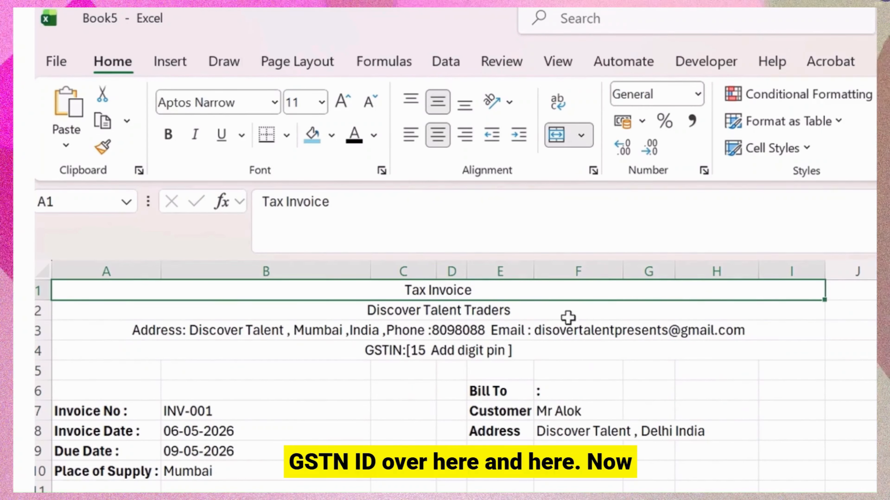
{"action": "left_click", "coordinate": [331, 135]}
{"action": "left_click", "coordinate": [427, 382]}
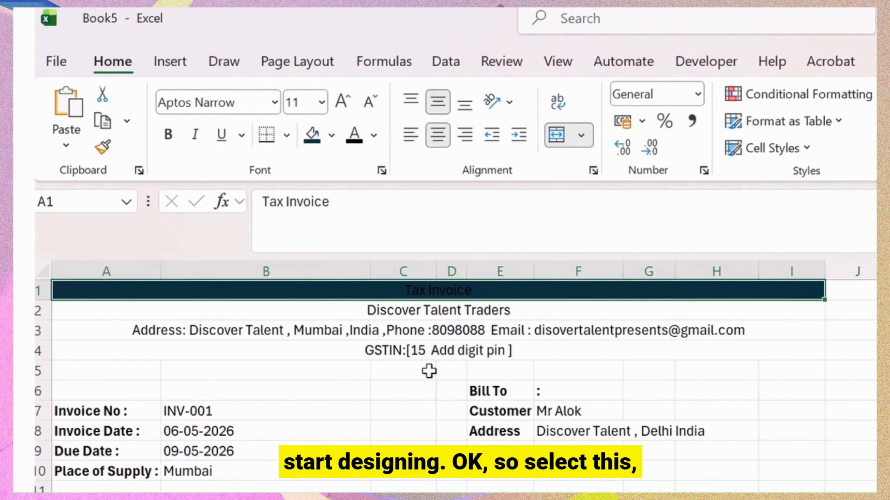
{"action": "left_click", "coordinate": [374, 137]}
{"action": "left_click", "coordinate": [357, 266]}
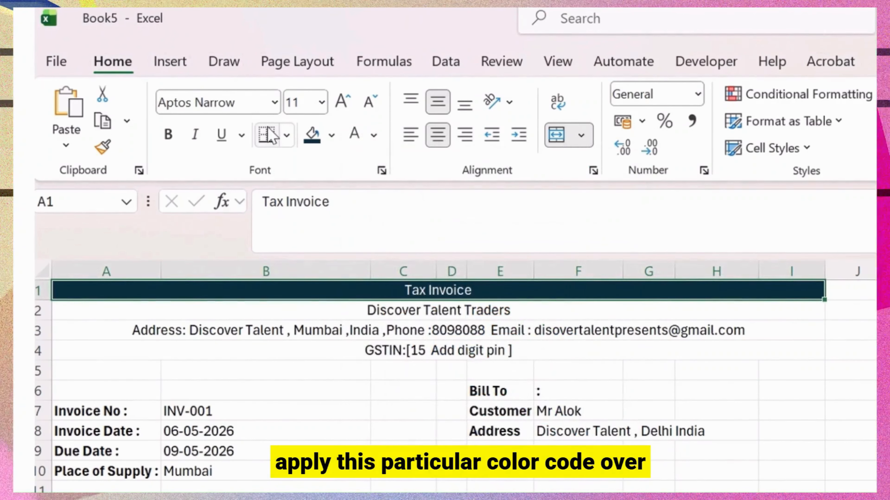
{"action": "left_click", "coordinate": [342, 102]}
{"action": "left_click", "coordinate": [342, 102]}
{"action": "left_click", "coordinate": [342, 101]}
{"action": "left_click", "coordinate": [342, 102]}
{"action": "left_click", "coordinate": [342, 102]}
{"action": "left_click", "coordinate": [342, 102]}
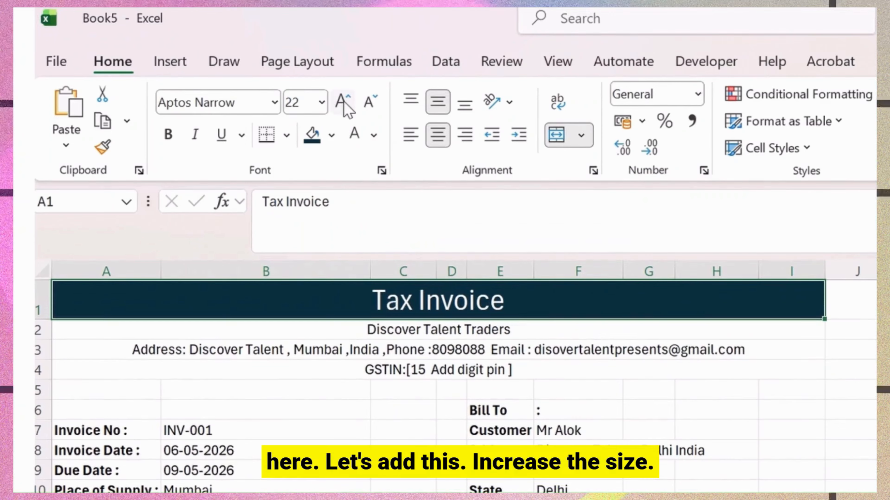
Fill the company name row dark blue and adjust its font size.
{"action": "left_click", "coordinate": [453, 333]}
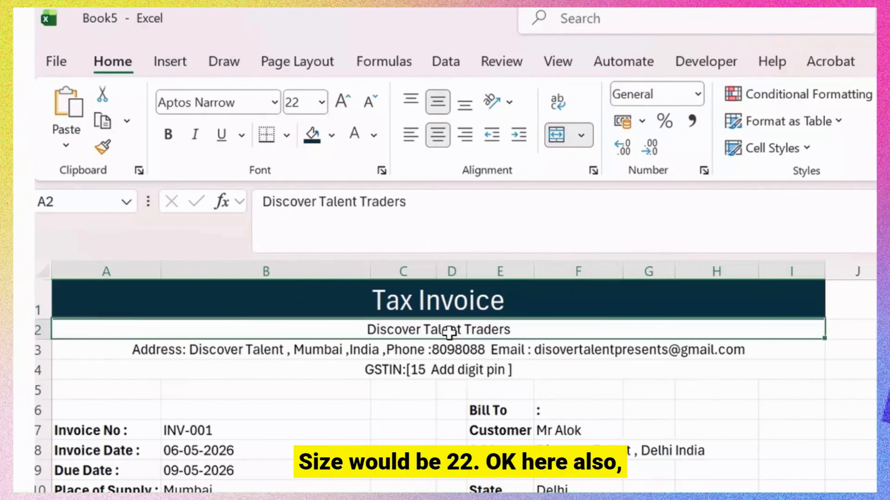
{"action": "left_click", "coordinate": [332, 136]}
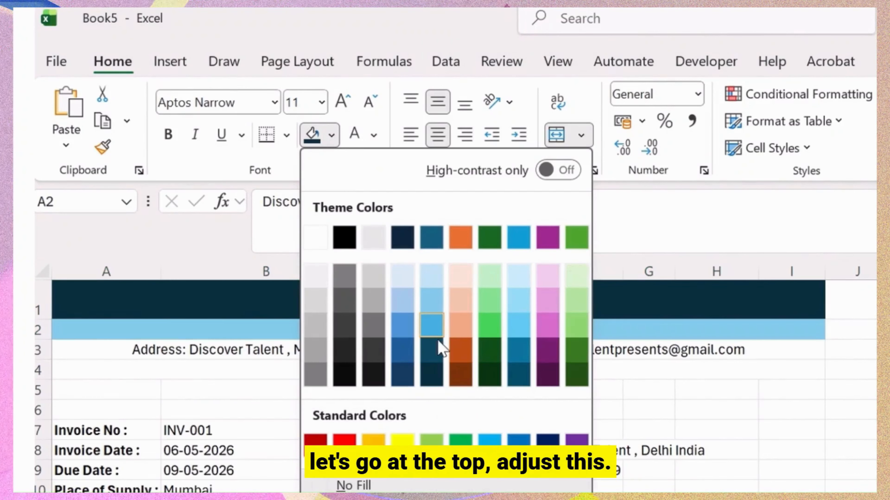
{"action": "left_click", "coordinate": [433, 352]}
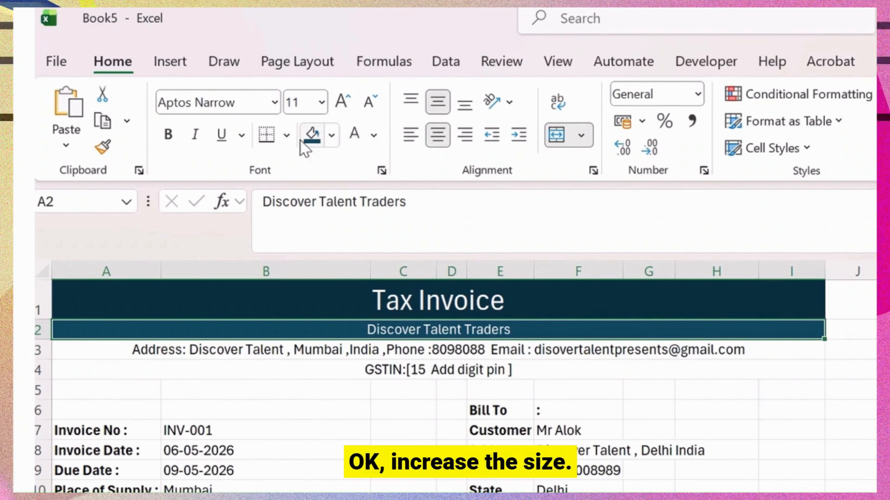
{"action": "left_click", "coordinate": [341, 102]}
{"action": "left_click", "coordinate": [341, 102]}
{"action": "left_click", "coordinate": [340, 102]}
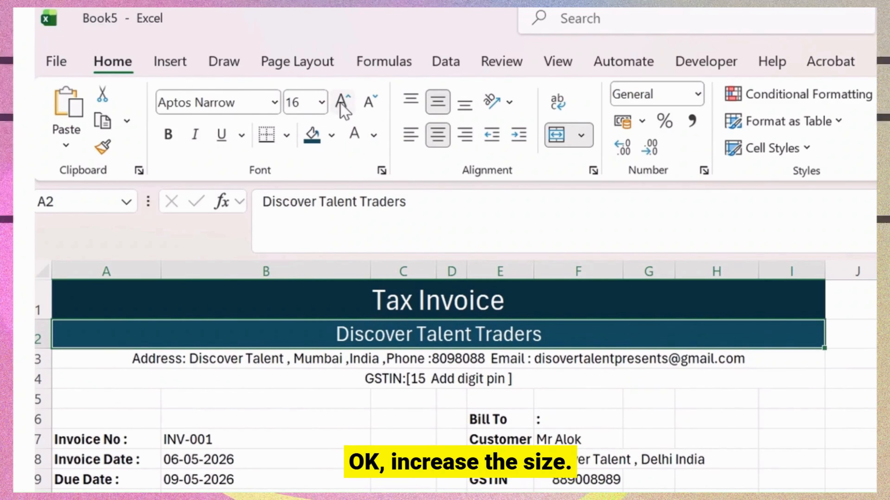
{"action": "left_click", "coordinate": [368, 102]}
Fill the address row light blue, keeping its text automatic black.
{"action": "left_click", "coordinate": [508, 374]}
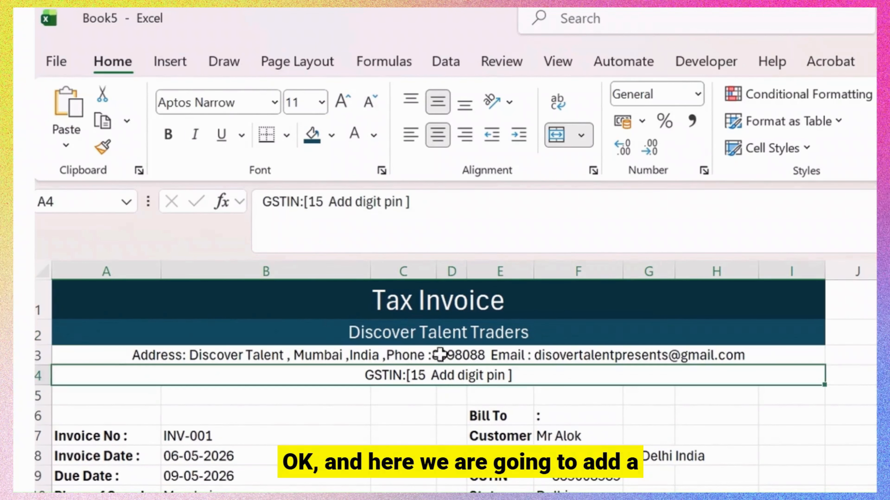
{"action": "left_click", "coordinate": [441, 355]}
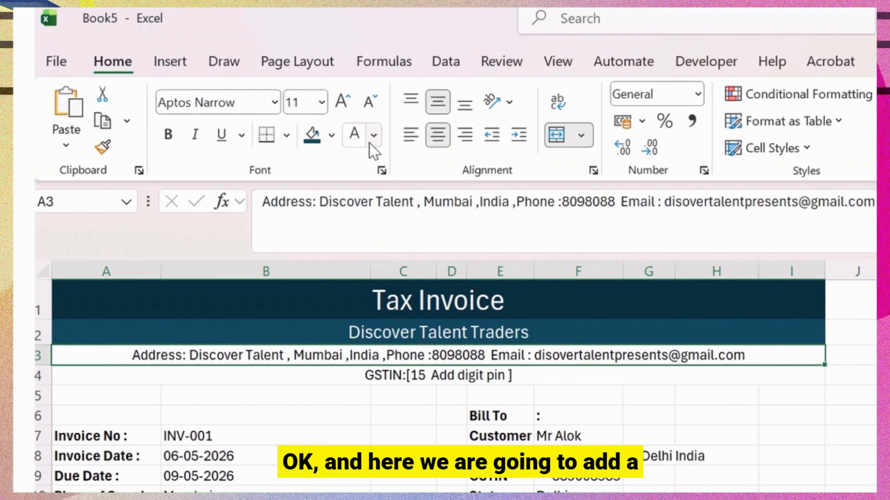
{"action": "left_click", "coordinate": [331, 135]}
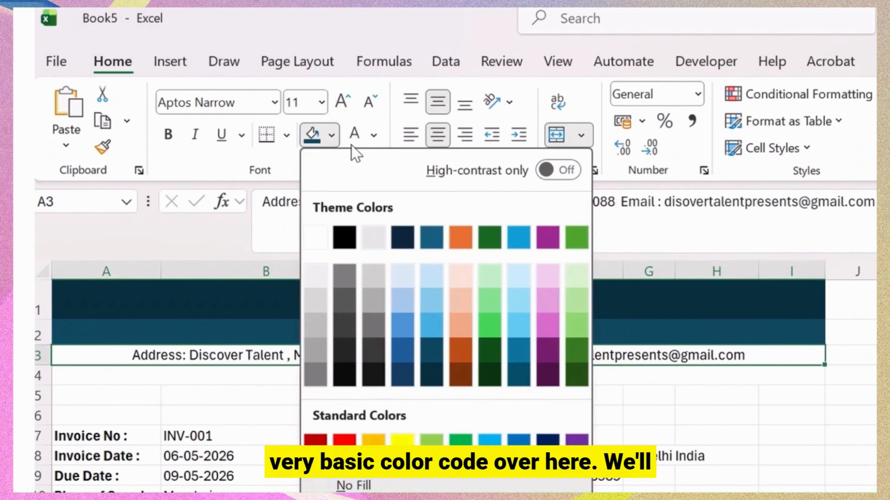
{"action": "left_click", "coordinate": [429, 298]}
{"action": "left_click", "coordinate": [530, 377]}
{"action": "left_click", "coordinate": [512, 355]}
{"action": "left_click", "coordinate": [354, 137]}
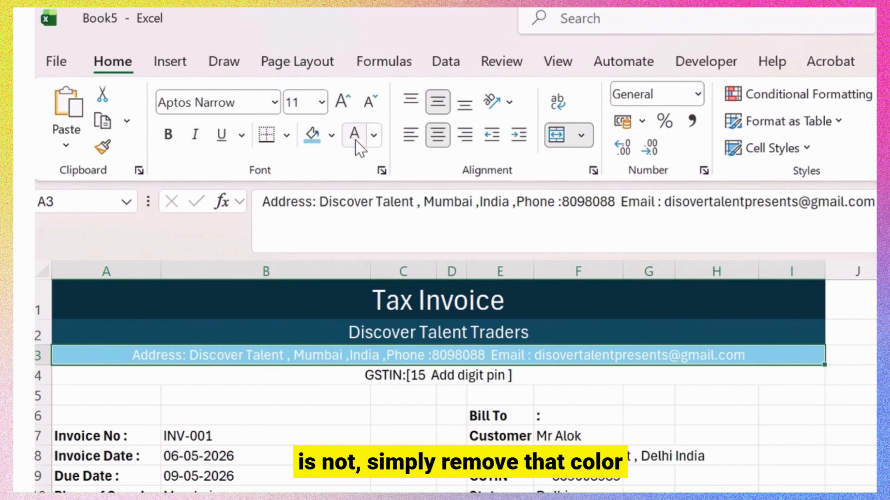
{"action": "left_click", "coordinate": [373, 137]}
{"action": "left_click", "coordinate": [393, 208]}
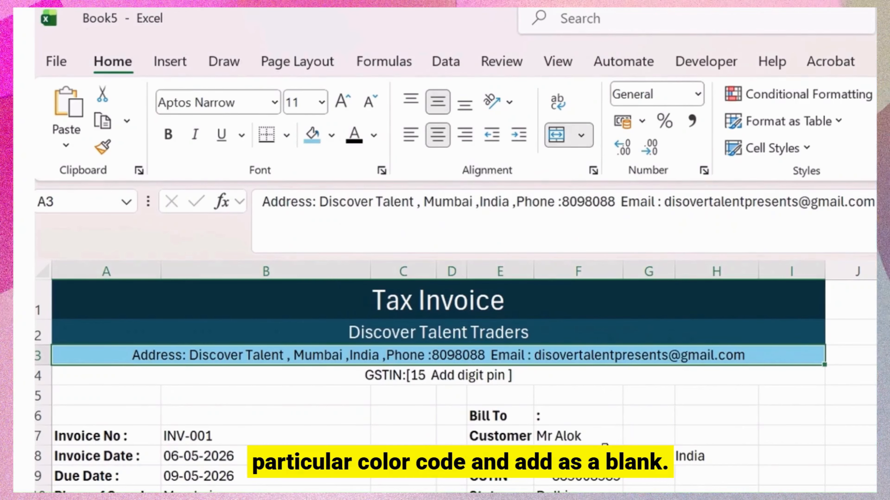
Scroll through Sheet2's header and item table to review them, then switch to Sheet1.
{"action": "left_click", "coordinate": [376, 375]}
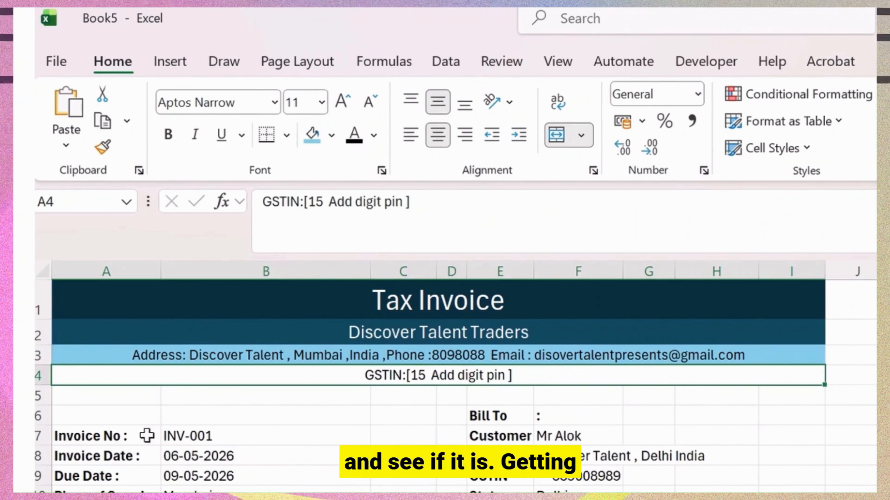
{"action": "scroll", "coordinate": [143, 433], "scroll_direction": "down", "scroll_amount": 2}
{"action": "scroll", "coordinate": [455, 386], "scroll_direction": "up", "scroll_amount": 2}
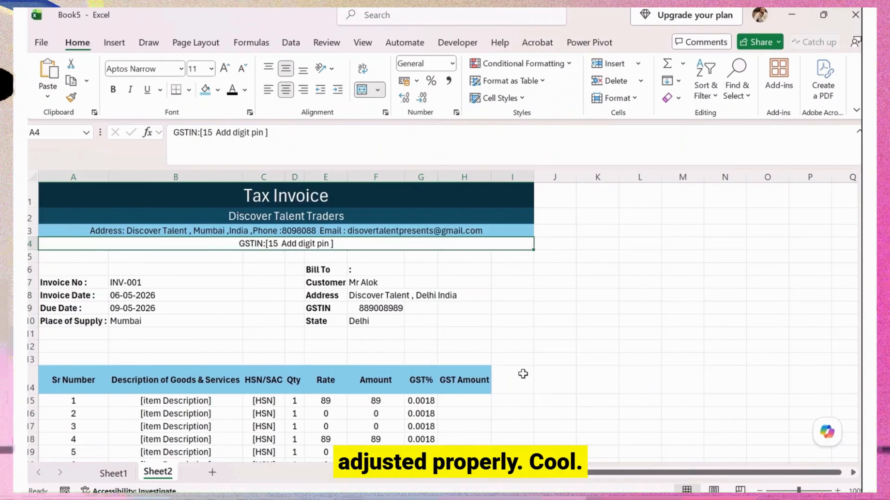
{"action": "scroll", "coordinate": [523, 374], "scroll_direction": "down", "scroll_amount": 1}
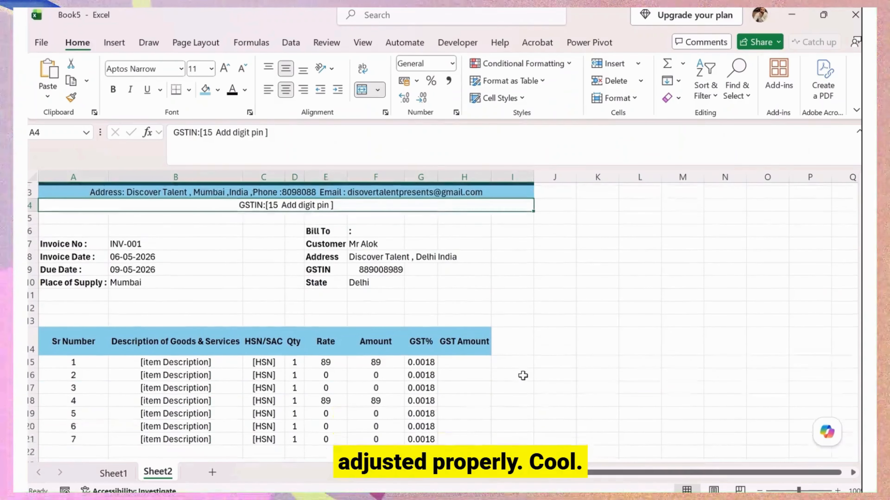
{"action": "scroll", "coordinate": [523, 374], "scroll_direction": "up", "scroll_amount": 1}
{"action": "scroll", "coordinate": [227, 344], "scroll_direction": "down", "scroll_amount": 1}
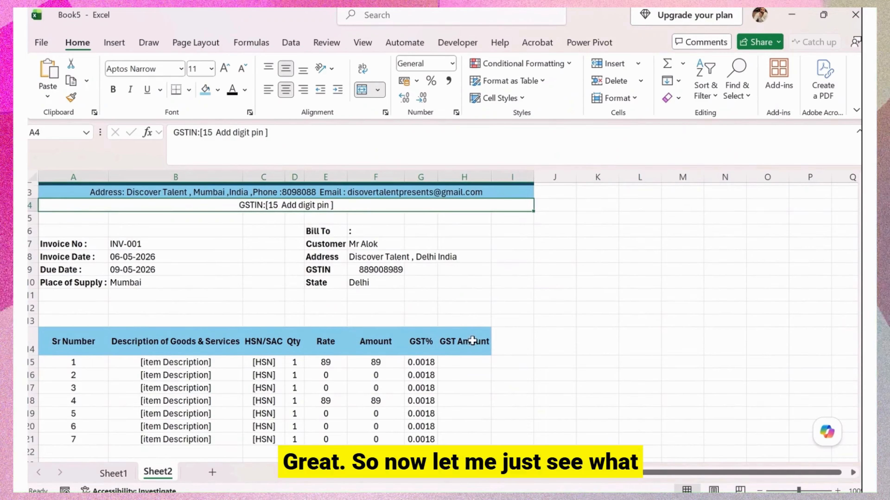
{"action": "scroll", "coordinate": [471, 358], "scroll_direction": "down", "scroll_amount": 1}
{"action": "scroll", "coordinate": [469, 344], "scroll_direction": "down", "scroll_amount": 2}
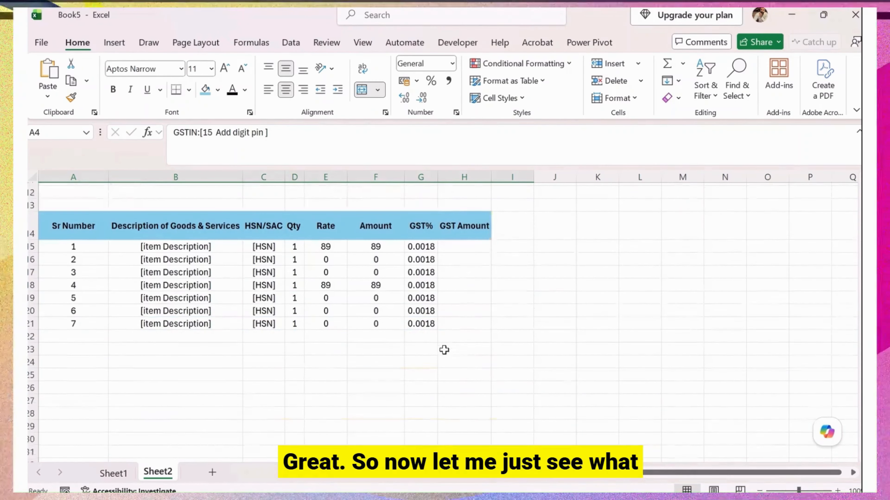
{"action": "scroll", "coordinate": [442, 350], "scroll_direction": "down", "scroll_amount": 2}
{"action": "scroll", "coordinate": [442, 350], "scroll_direction": "up", "scroll_amount": 2}
{"action": "scroll", "coordinate": [191, 389], "scroll_direction": "up", "scroll_amount": 3}
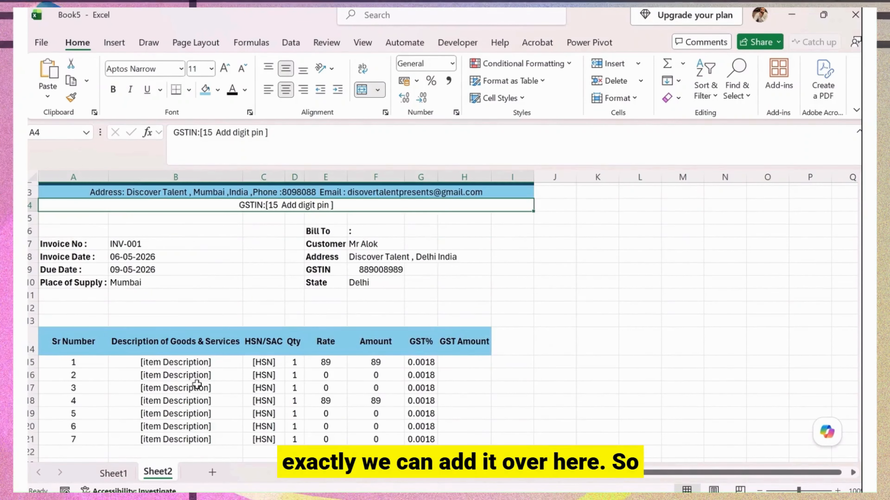
{"action": "scroll", "coordinate": [197, 385], "scroll_direction": "up", "scroll_amount": 1}
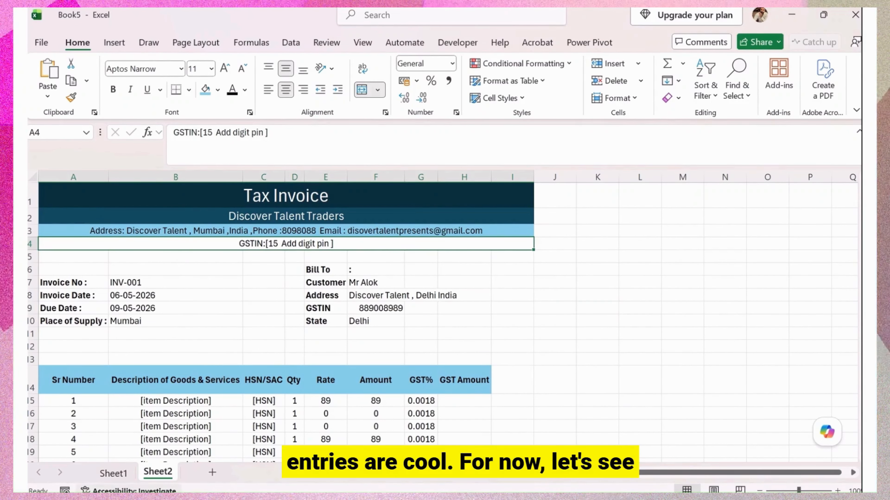
{"action": "left_click", "coordinate": [115, 472]}
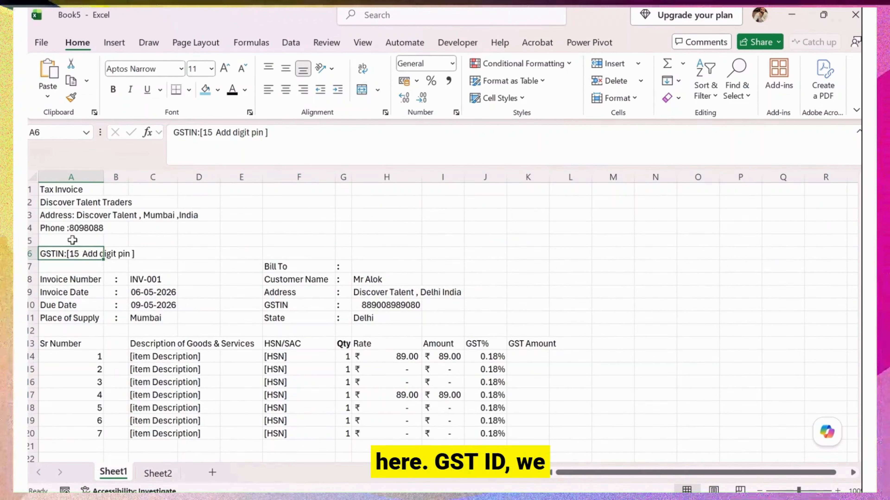
Copy the Sub Total through Grand Total labels on Sheet1.
{"action": "left_click", "coordinate": [60, 195]}
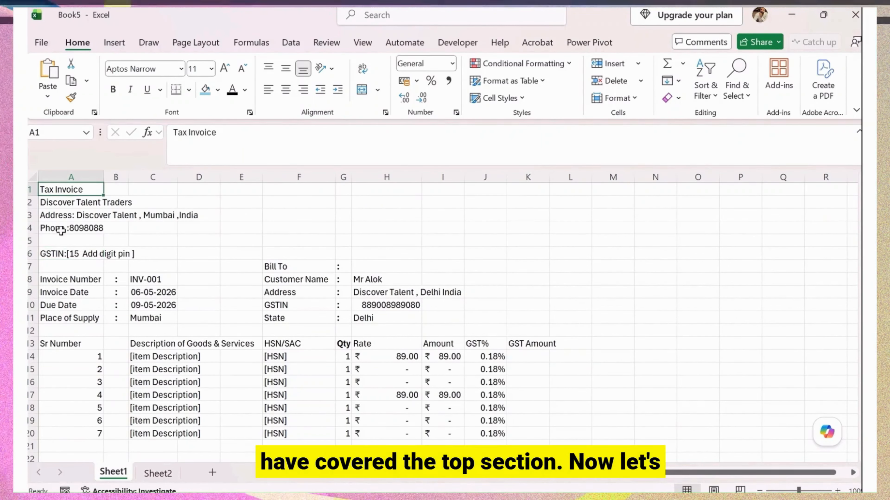
{"action": "scroll", "coordinate": [314, 334], "scroll_direction": "down", "scroll_amount": 6}
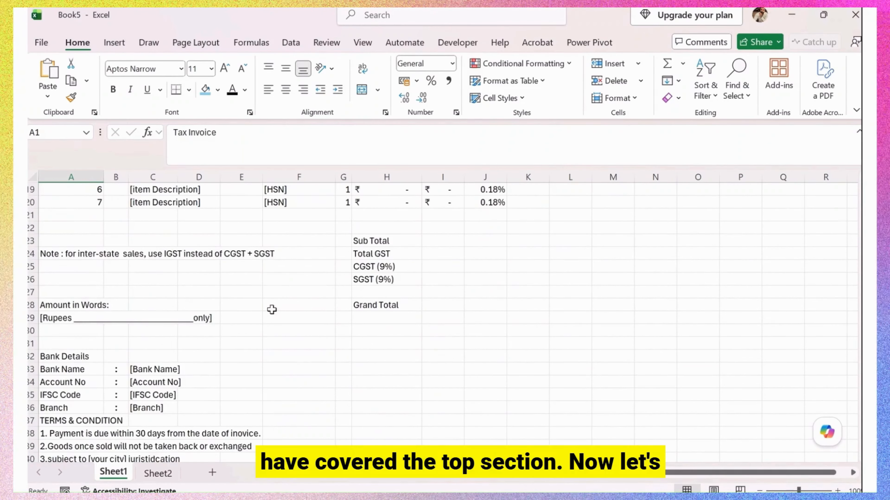
{"action": "left_click", "coordinate": [390, 240]}
{"action": "left_click_drag", "start_coordinate": [395, 291], "coordinate": [394, 305]}
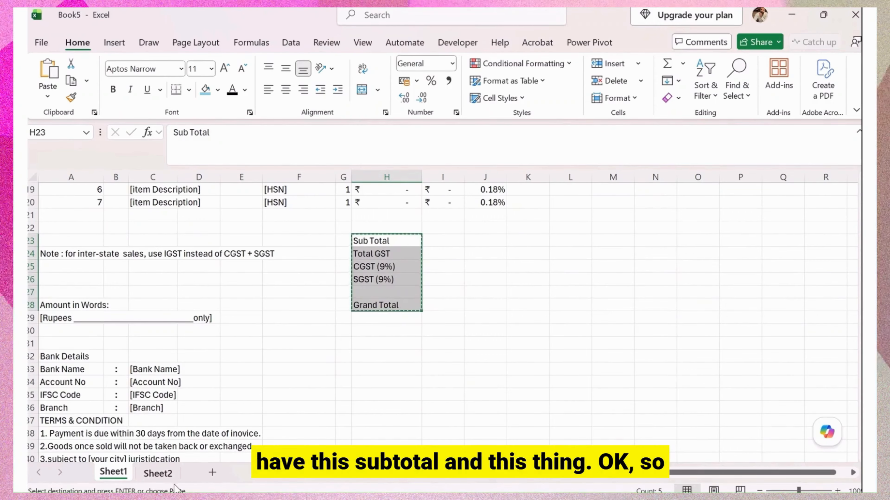
{"action": "key", "text": "ctrl+c"}
Paste the totals labels into F24:F29 on Sheet2 with a centred paste format.
{"action": "left_click", "coordinate": [158, 473]}
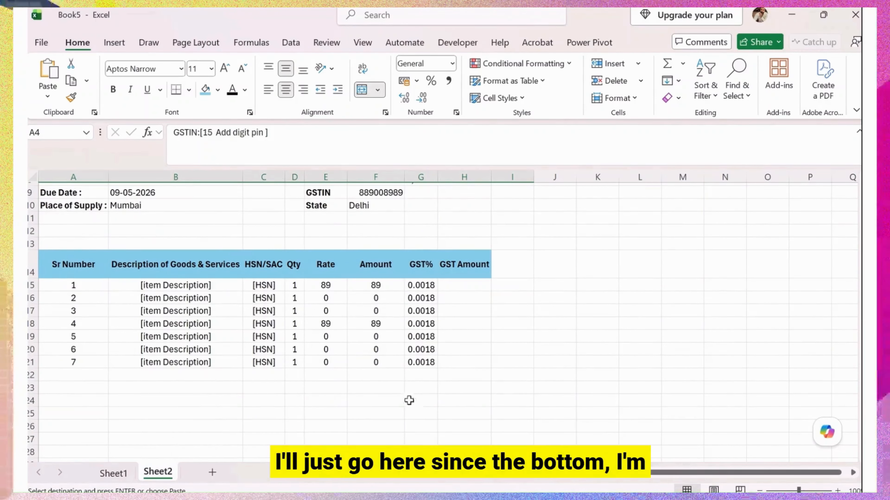
{"action": "left_click", "coordinate": [394, 390]}
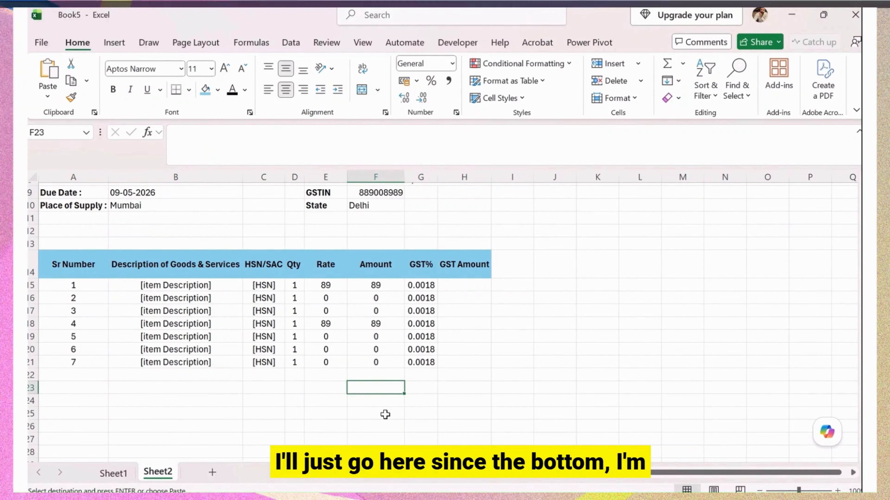
{"action": "left_click", "coordinate": [386, 403]}
{"action": "key", "text": "ctrl+v"}
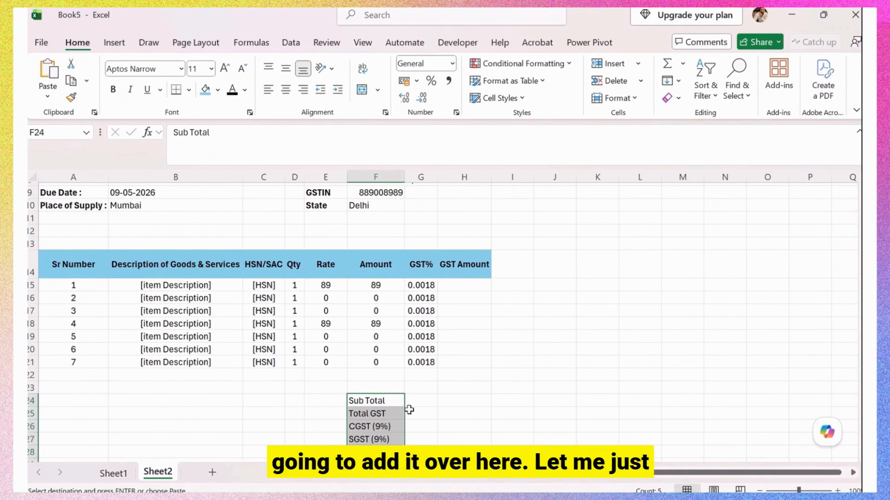
{"action": "scroll", "coordinate": [427, 393], "scroll_direction": "down", "scroll_amount": 2}
{"action": "left_click", "coordinate": [424, 405]}
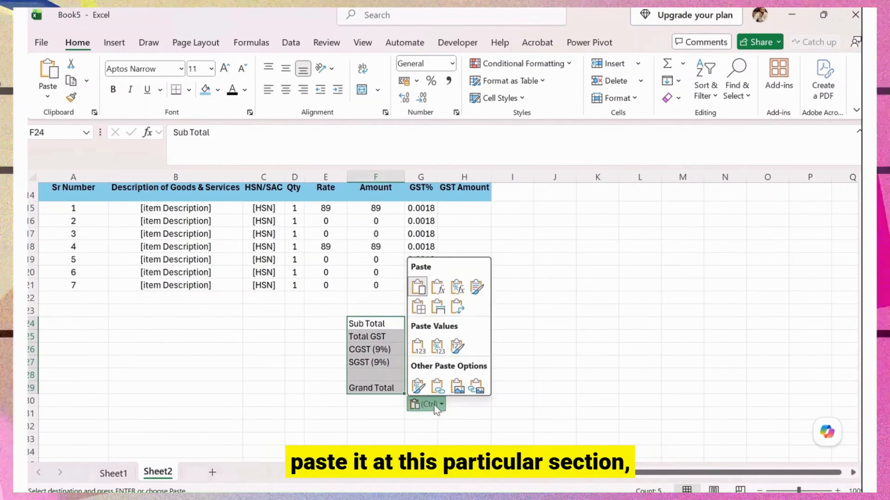
{"action": "left_click", "coordinate": [425, 350]}
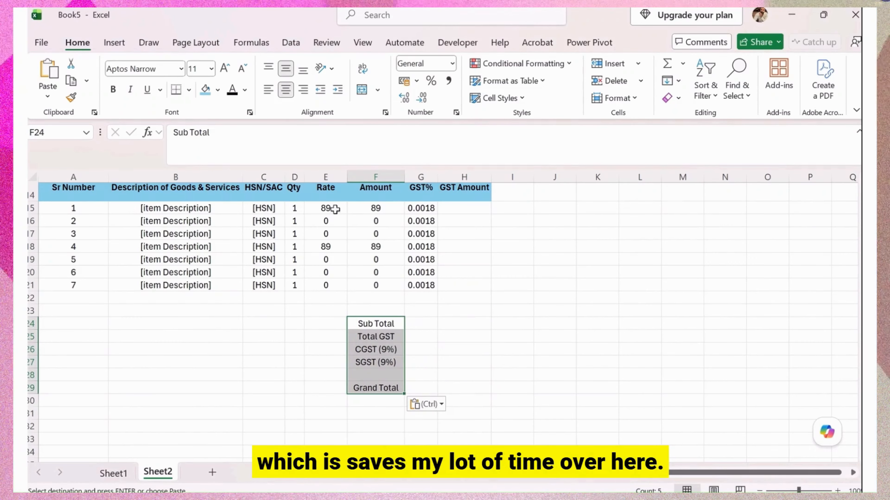
Bold the totals labels and give the Sub Total to SGST (9%) labels a light-blue fill.
{"action": "left_click", "coordinate": [117, 92]}
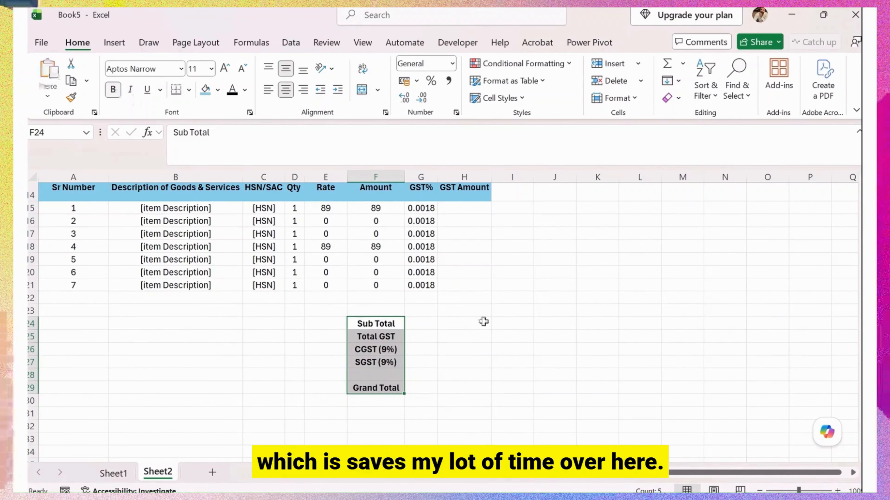
{"action": "left_click", "coordinate": [483, 322]}
{"action": "left_click_drag", "start_coordinate": [389, 324], "coordinate": [389, 359]}
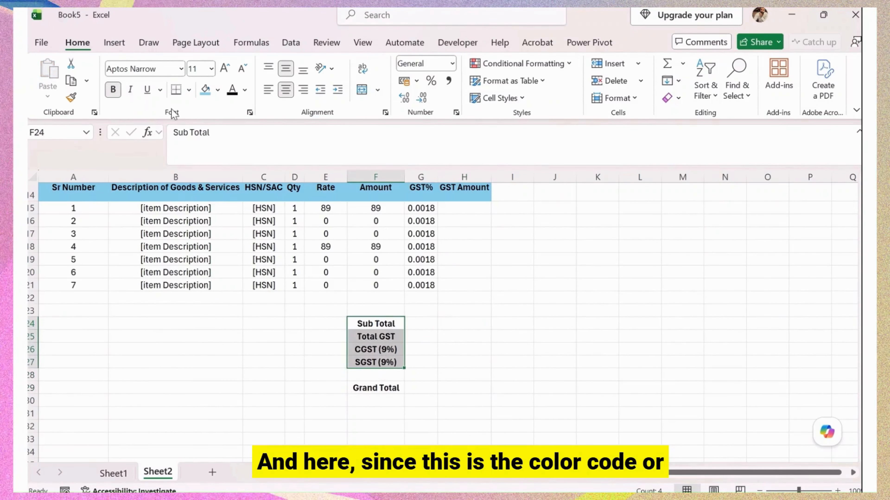
{"action": "left_click", "coordinate": [217, 90]}
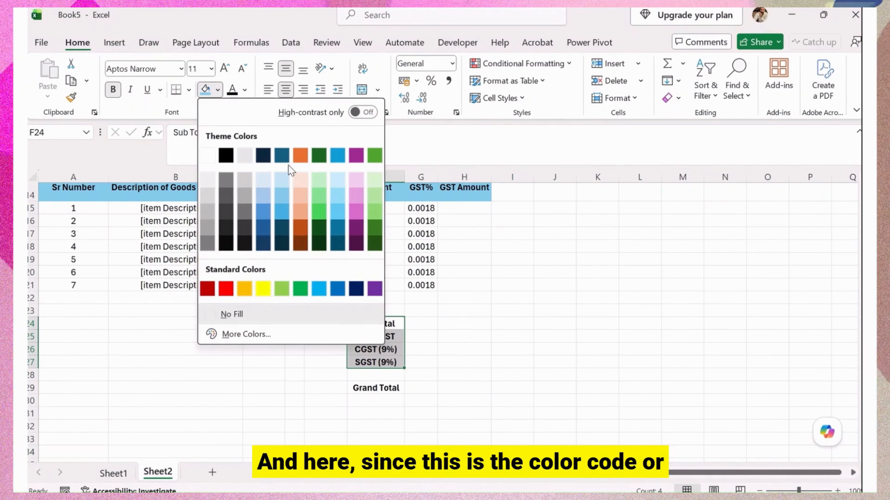
{"action": "left_click", "coordinate": [282, 194]}
Fill the Grand Total row F29:H29 with a stronger blue.
{"action": "left_click", "coordinate": [376, 349]}
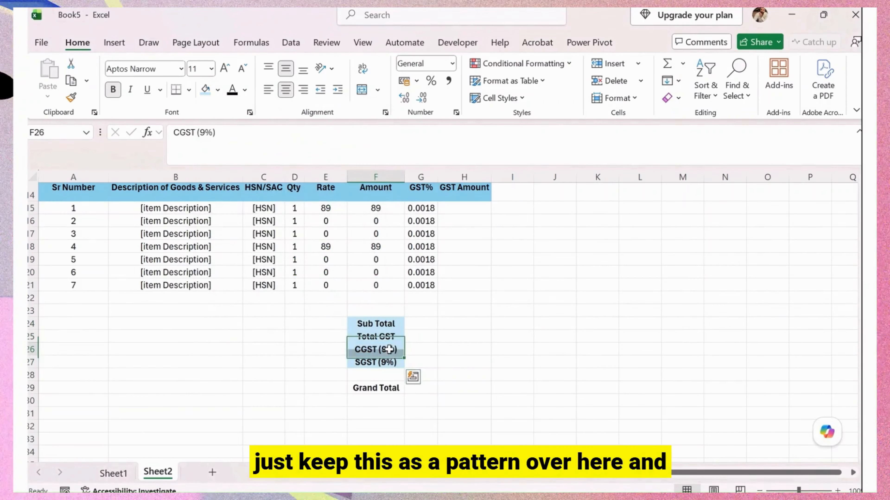
{"action": "left_click_drag", "start_coordinate": [365, 388], "coordinate": [478, 386]}
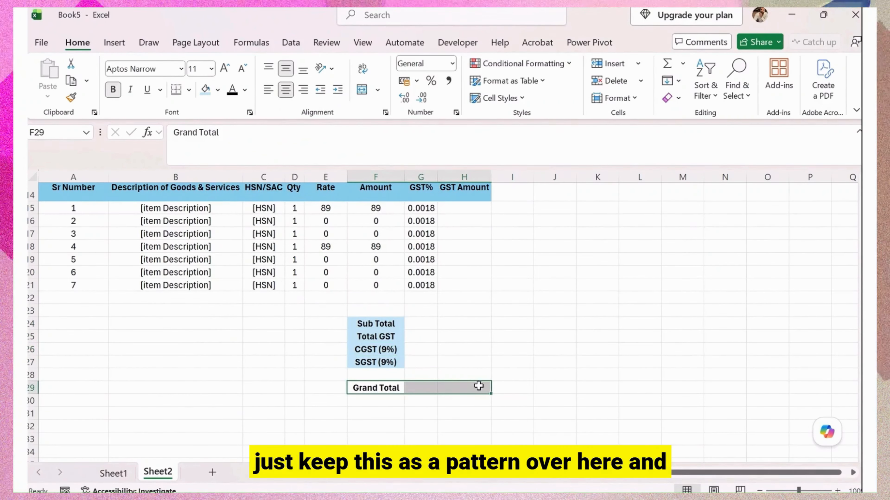
{"action": "left_click", "coordinate": [216, 90]}
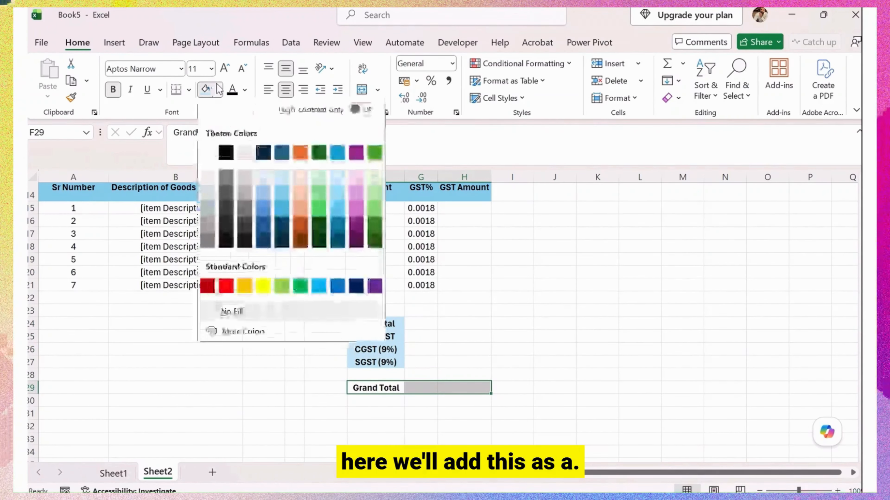
{"action": "left_click", "coordinate": [276, 213]}
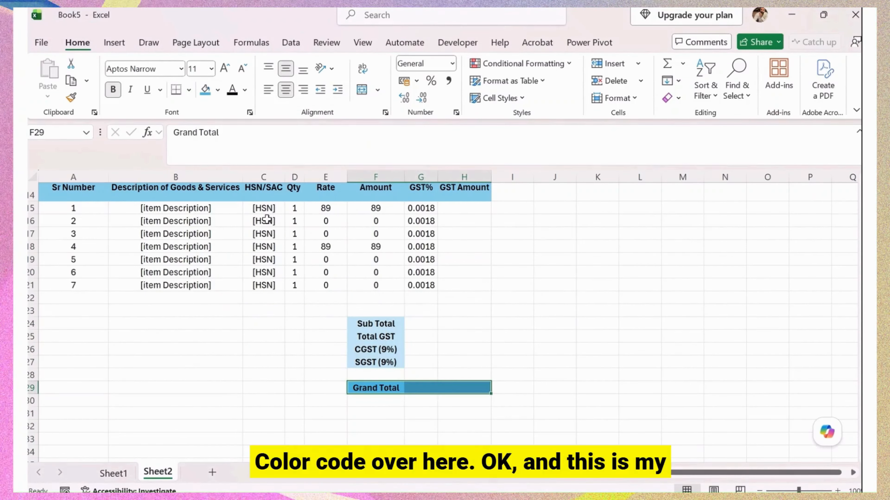
{"action": "left_click", "coordinate": [466, 361]}
{"action": "left_click", "coordinate": [471, 391]}
{"action": "scroll", "coordinate": [471, 394], "scroll_direction": "up", "scroll_amount": 1}
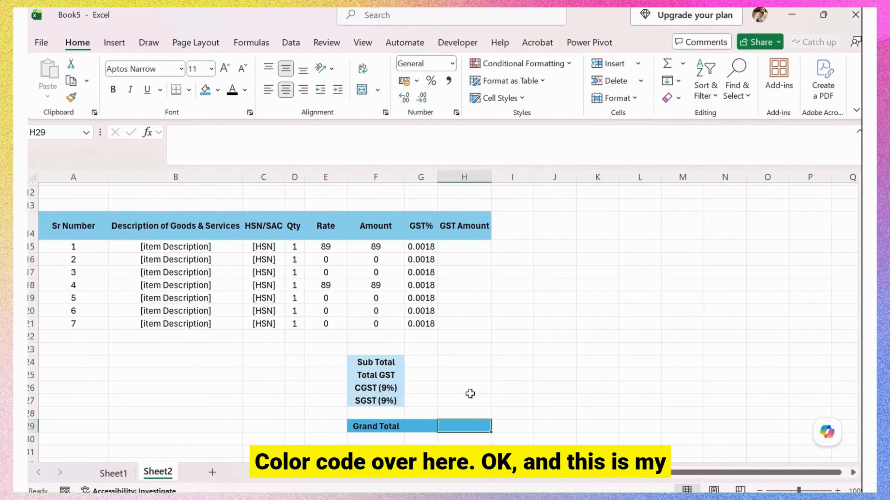
{"action": "scroll", "coordinate": [476, 334], "scroll_direction": "up", "scroll_amount": 3}
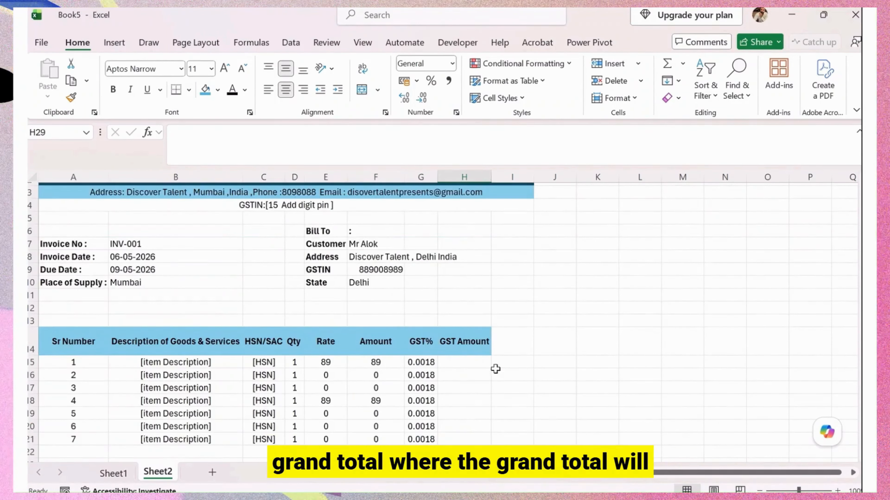
{"action": "scroll", "coordinate": [495, 368], "scroll_direction": "down", "scroll_amount": 4}
{"action": "scroll", "coordinate": [512, 338], "scroll_direction": "up", "scroll_amount": 5}
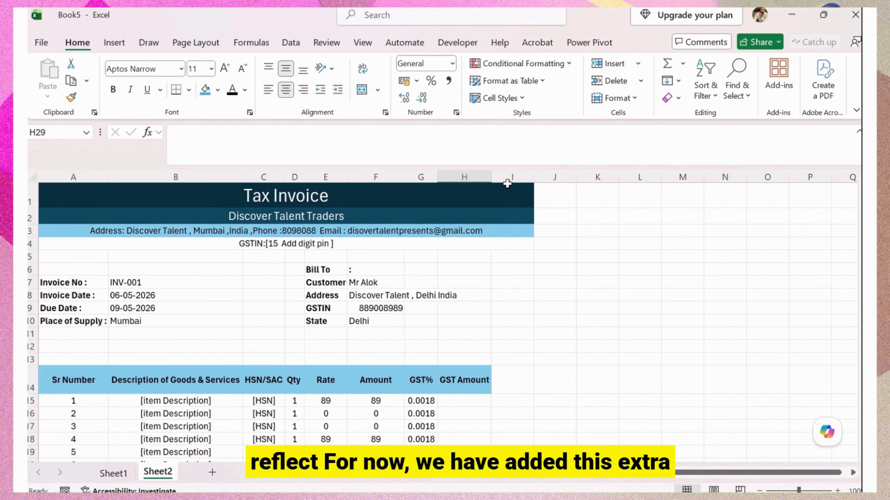
{"action": "left_click", "coordinate": [507, 182]}
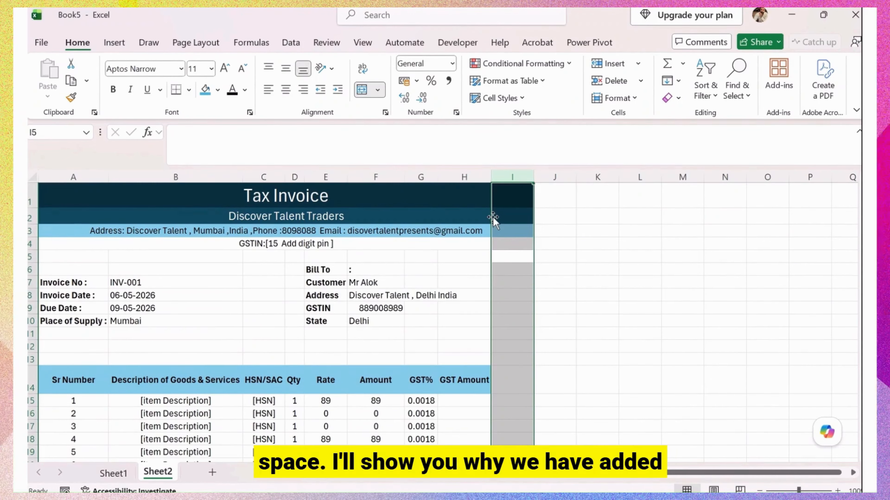
{"action": "scroll", "coordinate": [476, 277], "scroll_direction": "down", "scroll_amount": 5}
Copy the inter-state note and amount-in-words block A24:A29 from Sheet1 into Sheet2 at A26.
{"action": "left_click", "coordinate": [471, 323]}
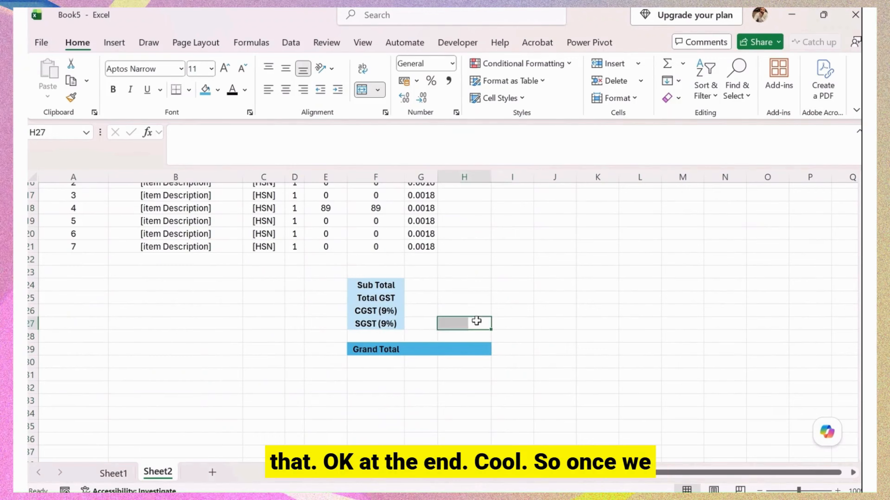
{"action": "scroll", "coordinate": [416, 305], "scroll_direction": "up", "scroll_amount": 2}
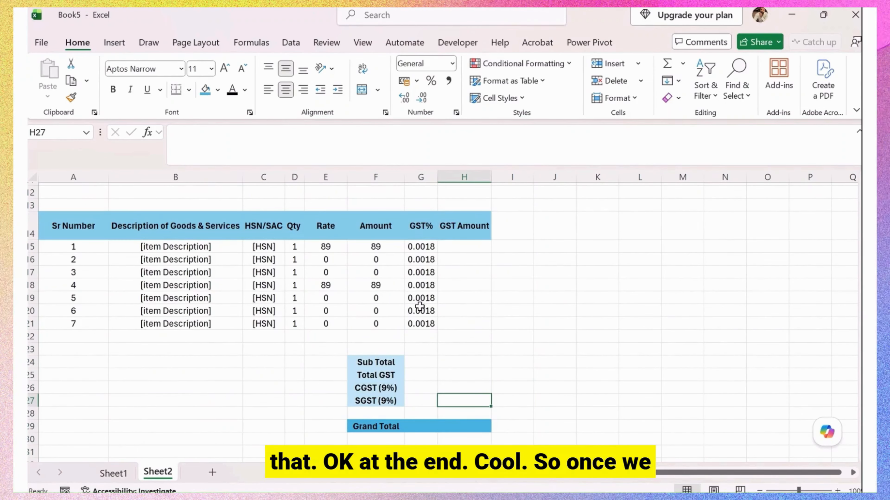
{"action": "scroll", "coordinate": [233, 407], "scroll_direction": "down", "scroll_amount": 2}
{"action": "left_click", "coordinate": [117, 473]}
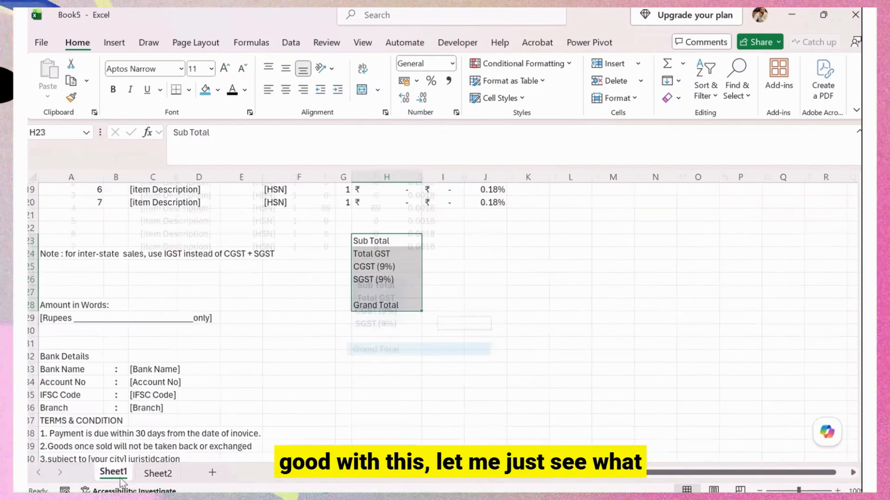
{"action": "left_click", "coordinate": [62, 255]}
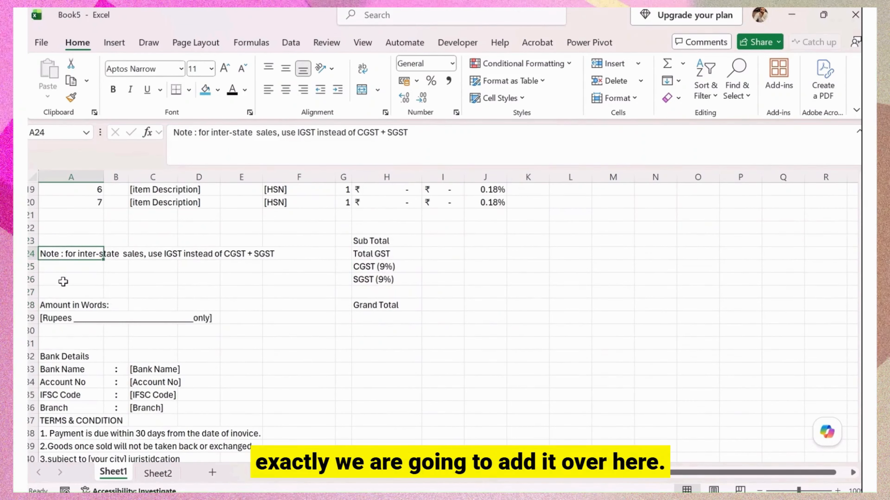
{"action": "left_click_drag", "start_coordinate": [61, 309], "coordinate": [60, 317]}
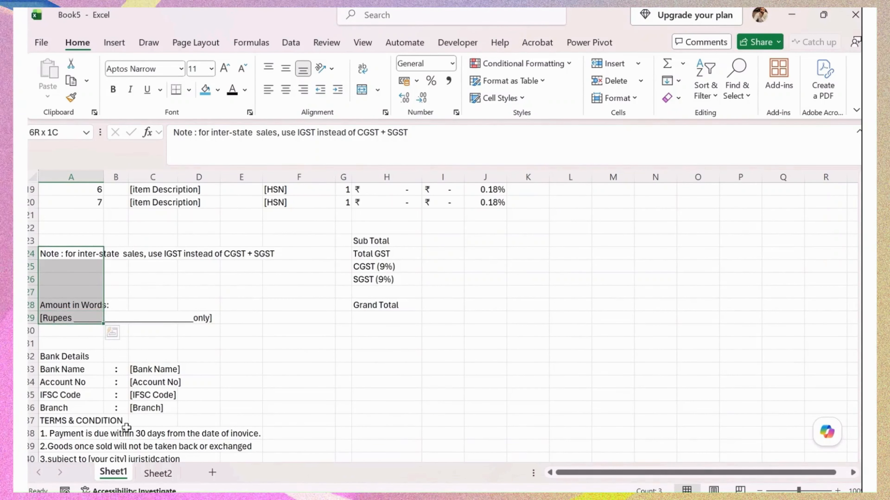
{"action": "scroll", "coordinate": [107, 401], "scroll_direction": "down", "scroll_amount": 1}
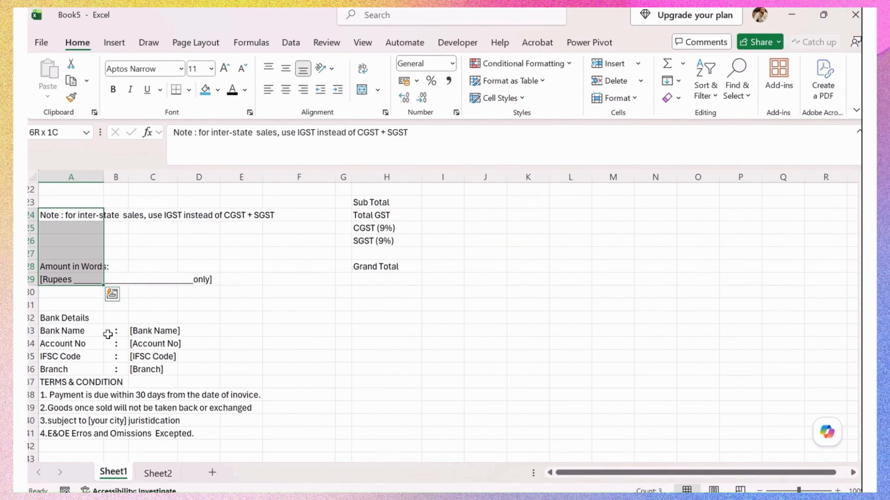
{"action": "key", "text": "ctrl+c"}
{"action": "left_click", "coordinate": [156, 474]}
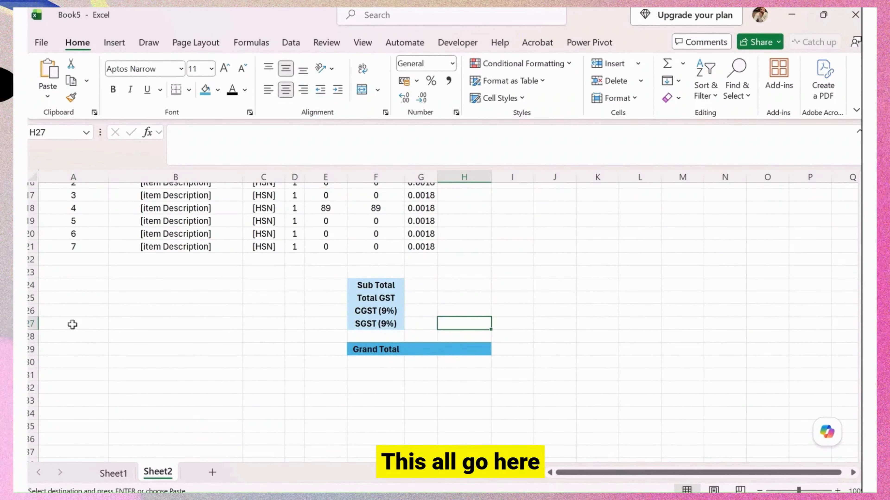
{"action": "left_click", "coordinate": [59, 300]}
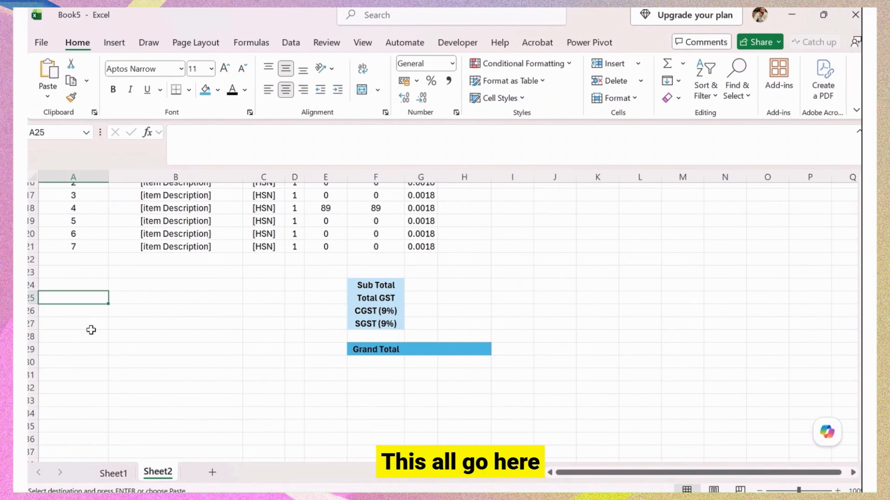
{"action": "left_click", "coordinate": [52, 311]}
{"action": "key", "text": "ctrl+v"}
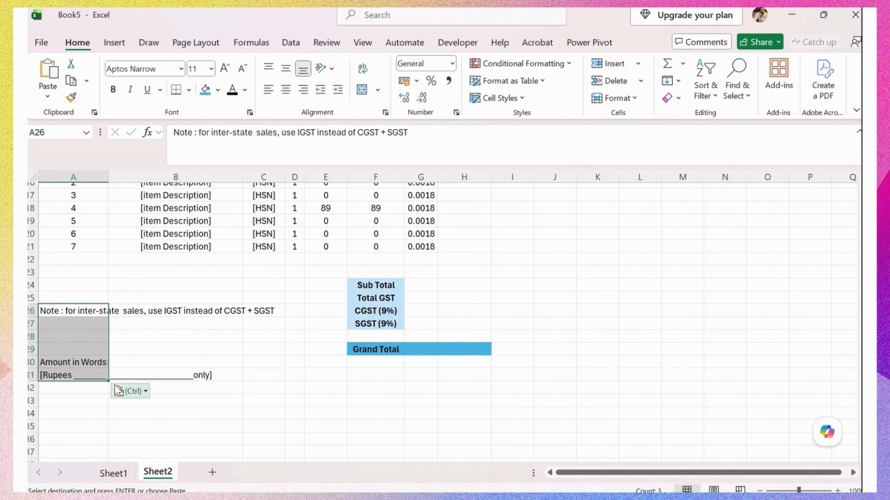
Move the Amount in Words lines from A30:A31 up to A28:A29.
{"action": "left_click_drag", "start_coordinate": [70, 362], "coordinate": [81, 374]}
{"action": "key", "text": "ctrl+c"}
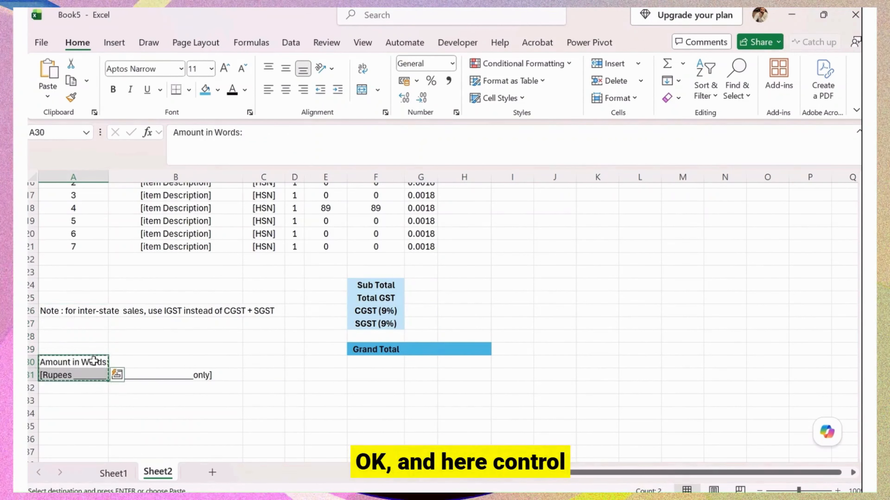
{"action": "left_click", "coordinate": [79, 337]}
{"action": "key", "text": "ctrl+v"}
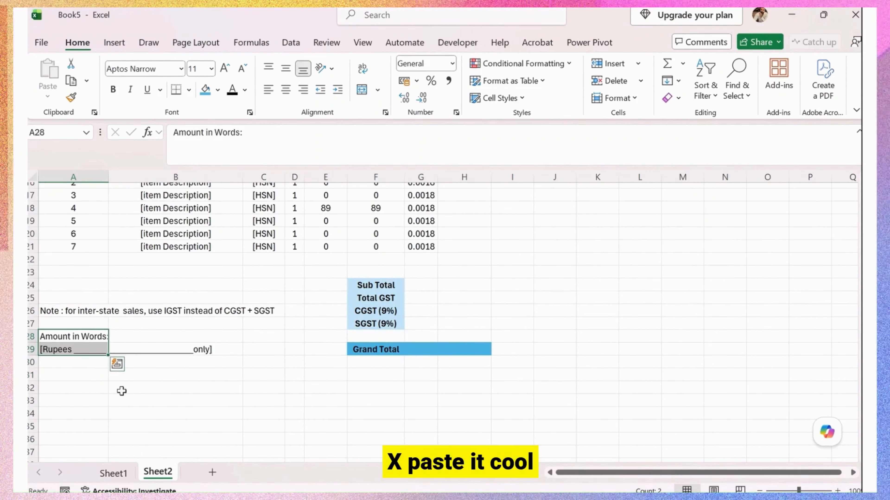
{"action": "left_click", "coordinate": [162, 406]}
{"action": "left_click", "coordinate": [79, 336]}
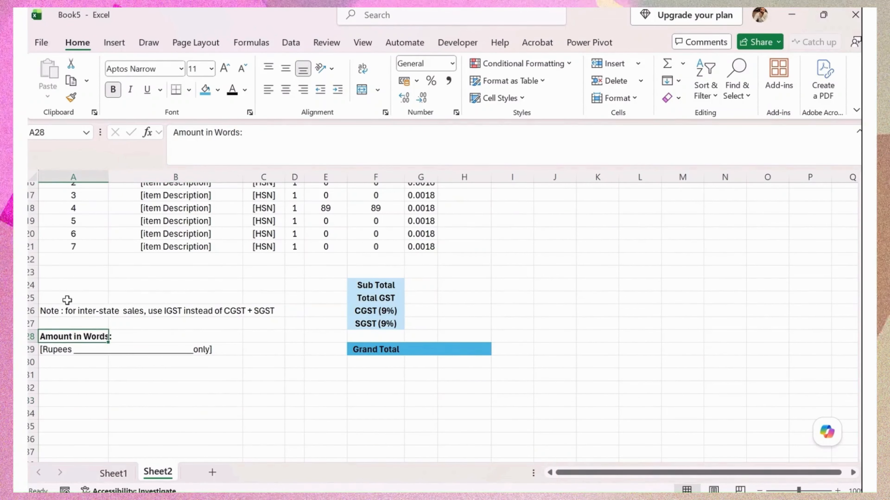
Make the inter-state note in A26 italic and two font sizes smaller.
{"action": "left_click", "coordinate": [66, 311]}
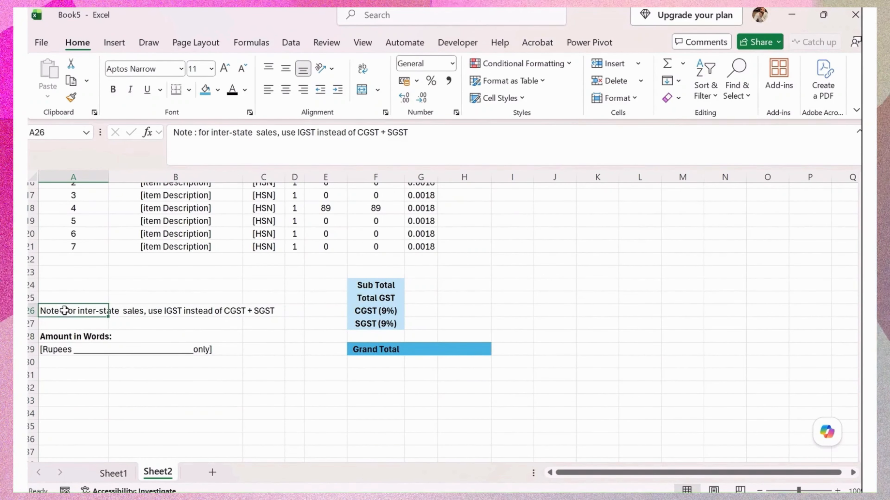
{"action": "left_click", "coordinate": [130, 89]}
{"action": "left_click", "coordinate": [242, 68]}
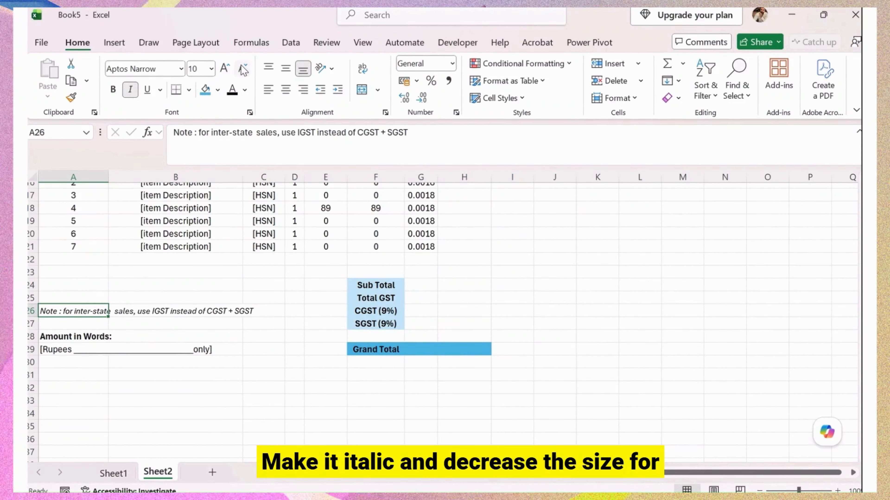
{"action": "left_click", "coordinate": [241, 69]}
{"action": "left_click", "coordinate": [196, 324]}
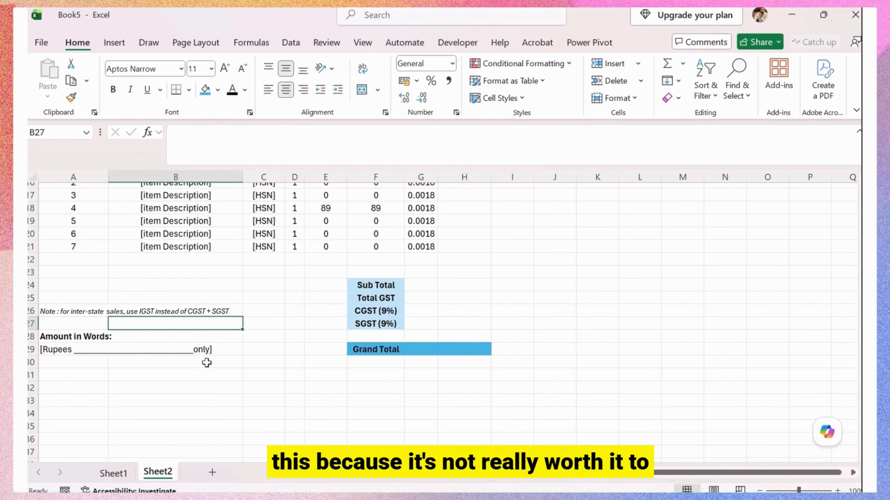
{"action": "scroll", "coordinate": [206, 361], "scroll_direction": "up", "scroll_amount": 5}
{"action": "scroll", "coordinate": [217, 362], "scroll_direction": "down", "scroll_amount": 4}
{"action": "scroll", "coordinate": [222, 361], "scroll_direction": "up", "scroll_amount": 5}
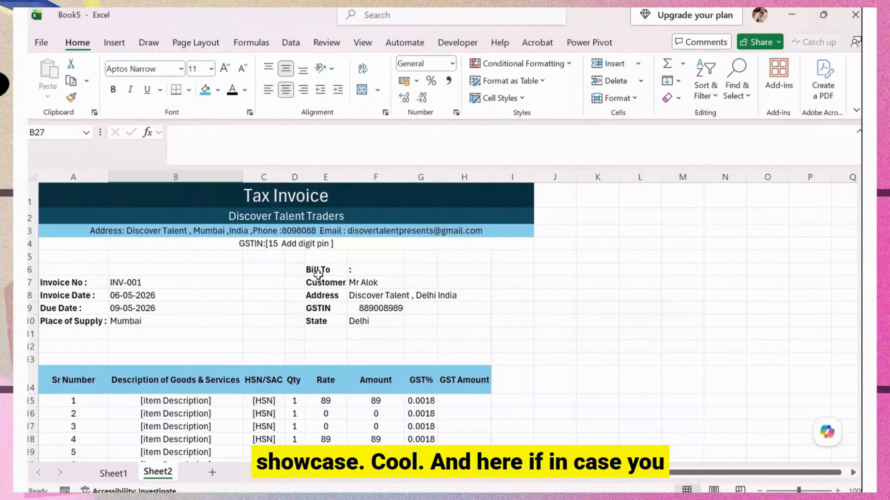
Make the GSTIN line in A4 bold with a larger font size.
{"action": "left_click", "coordinate": [136, 282]}
{"action": "left_click_drag", "start_coordinate": [89, 281], "coordinate": [79, 320]}
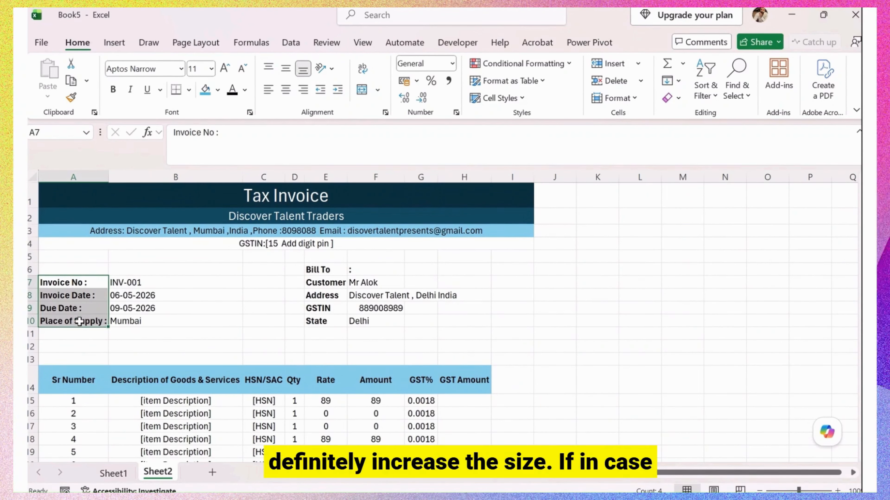
{"action": "left_click", "coordinate": [335, 270]}
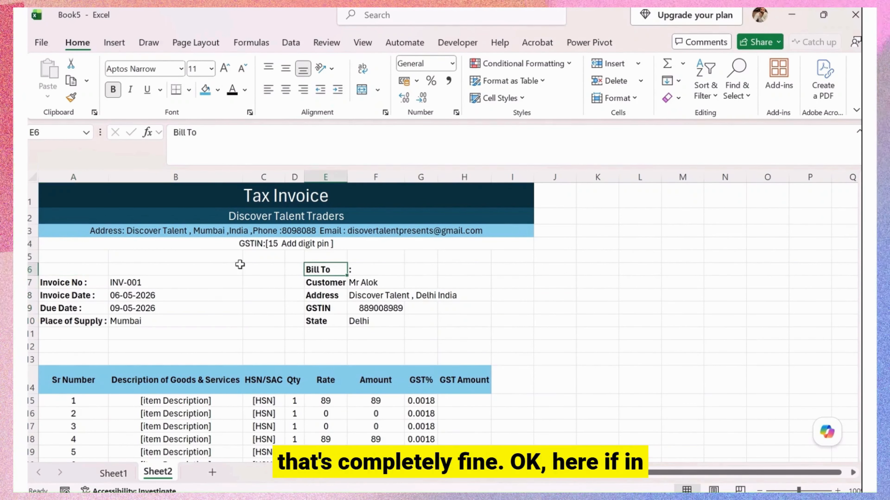
{"action": "left_click_drag", "start_coordinate": [63, 270], "coordinate": [516, 269]}
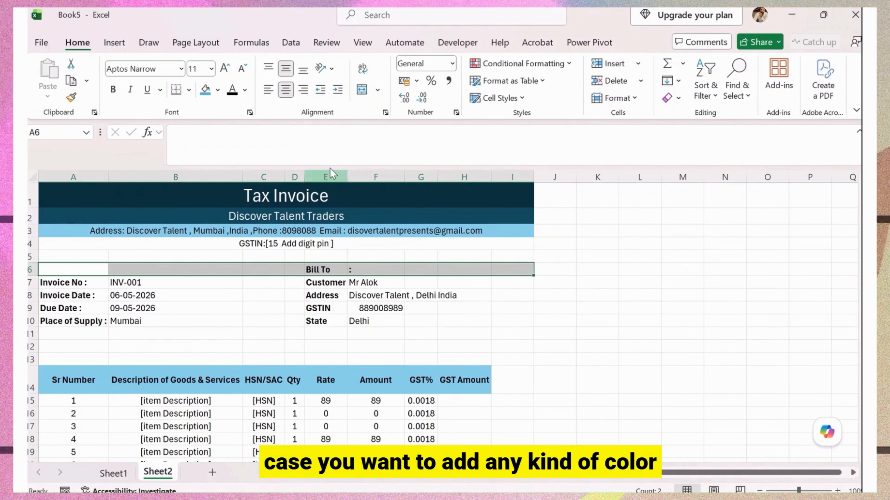
{"action": "left_click", "coordinate": [252, 246]}
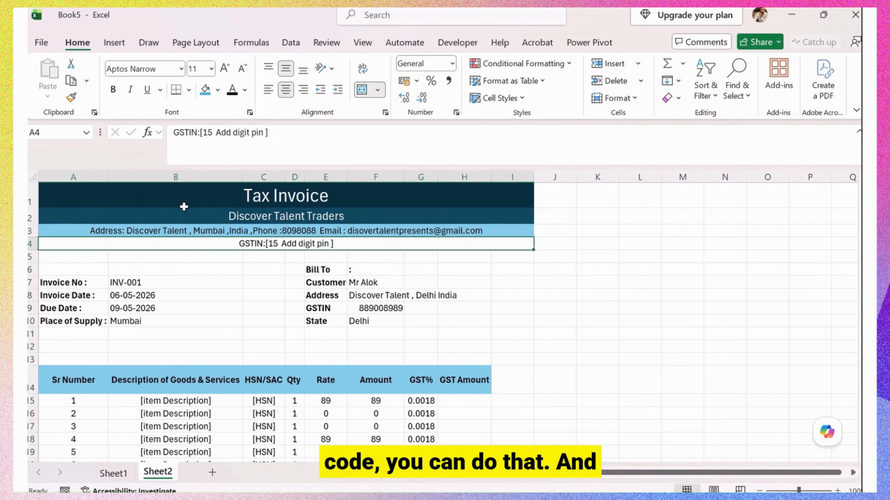
{"action": "left_click", "coordinate": [112, 89]}
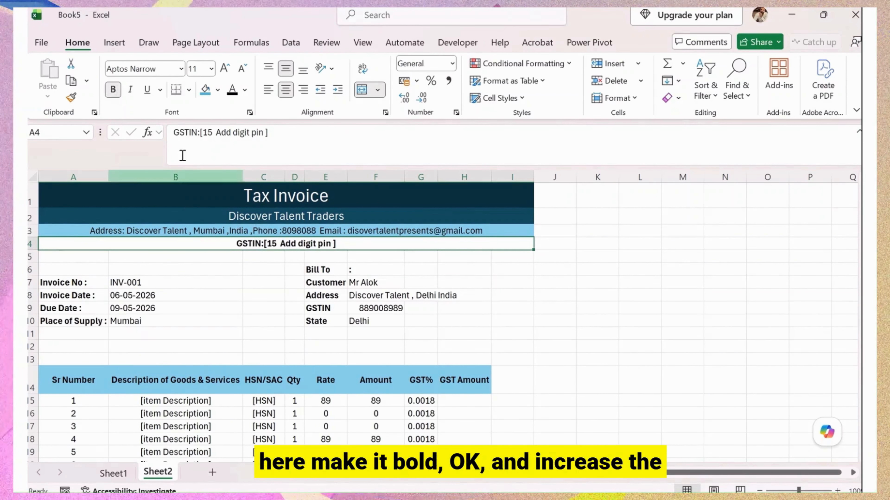
{"action": "left_click", "coordinate": [225, 69]}
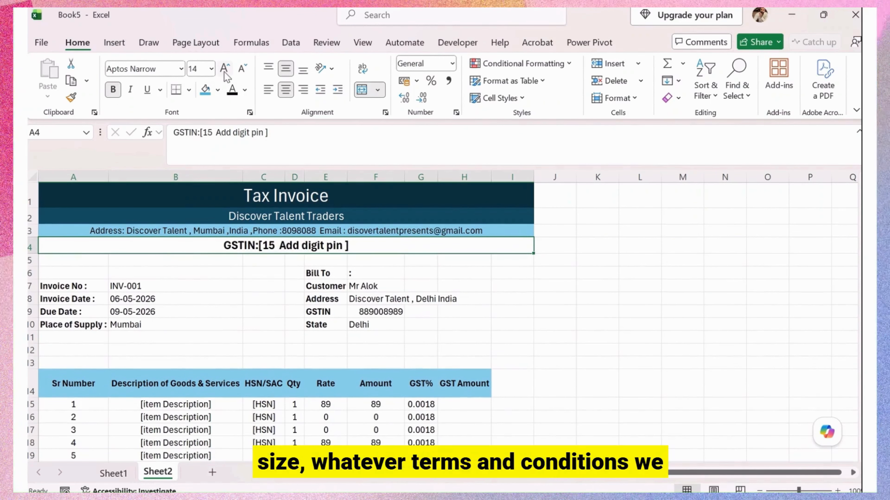
{"action": "scroll", "coordinate": [280, 316], "scroll_direction": "down", "scroll_amount": 5}
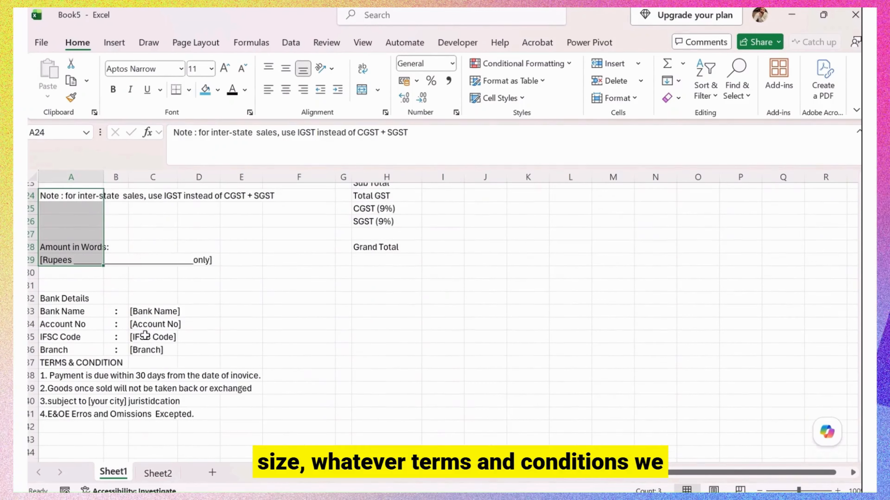
{"action": "scroll", "coordinate": [90, 311], "scroll_direction": "down", "scroll_amount": 1}
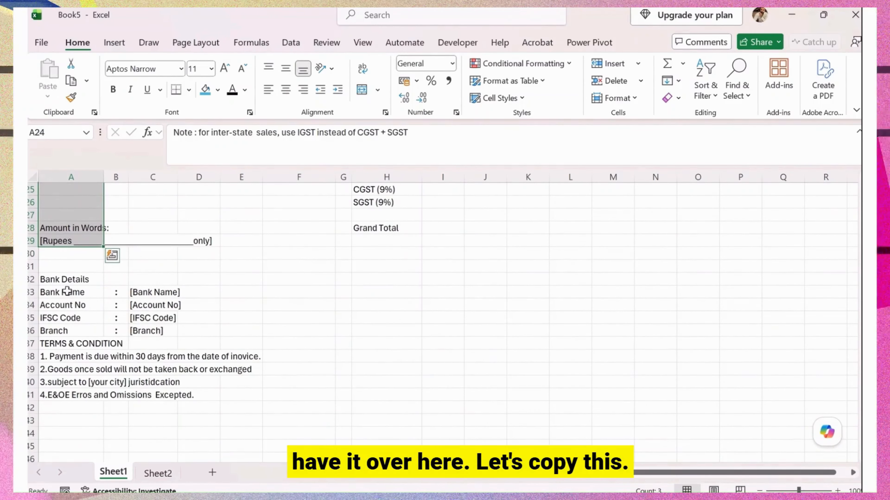
Copy the Bank Details and terms block A32:C41 from Sheet1 into Sheet2 at A32.
{"action": "left_click_drag", "start_coordinate": [63, 280], "coordinate": [139, 395]}
{"action": "key", "text": "ctrl+c"}
{"action": "left_click", "coordinate": [157, 473]}
{"action": "left_click", "coordinate": [103, 419]}
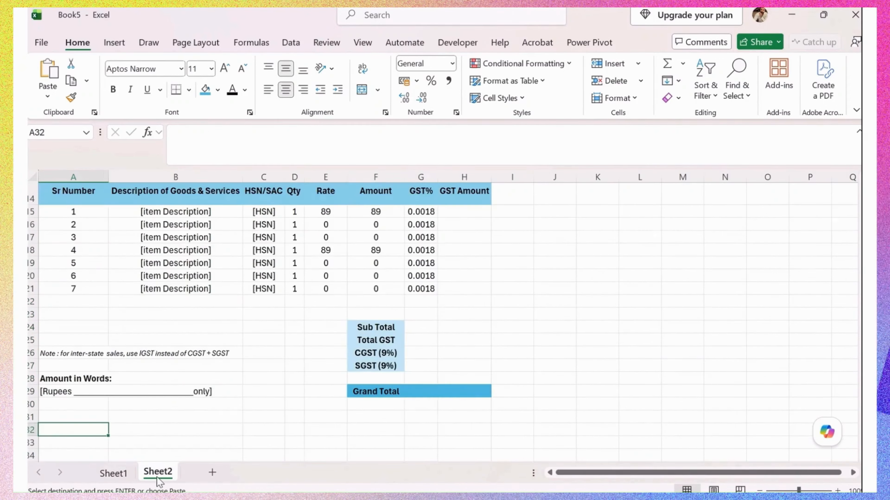
{"action": "scroll", "coordinate": [140, 401], "scroll_direction": "down", "scroll_amount": 2}
{"action": "key", "text": "ctrl+v"}
{"action": "scroll", "coordinate": [196, 389], "scroll_direction": "down", "scroll_amount": 2}
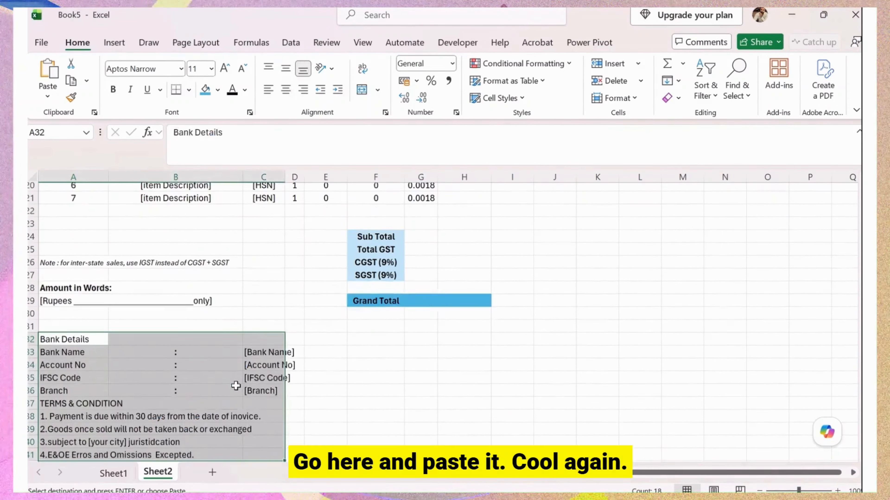
Move the bank placeholder values from C33:C36 into column B starting at B33.
{"action": "left_click_drag", "start_coordinate": [260, 295], "coordinate": [265, 327]}
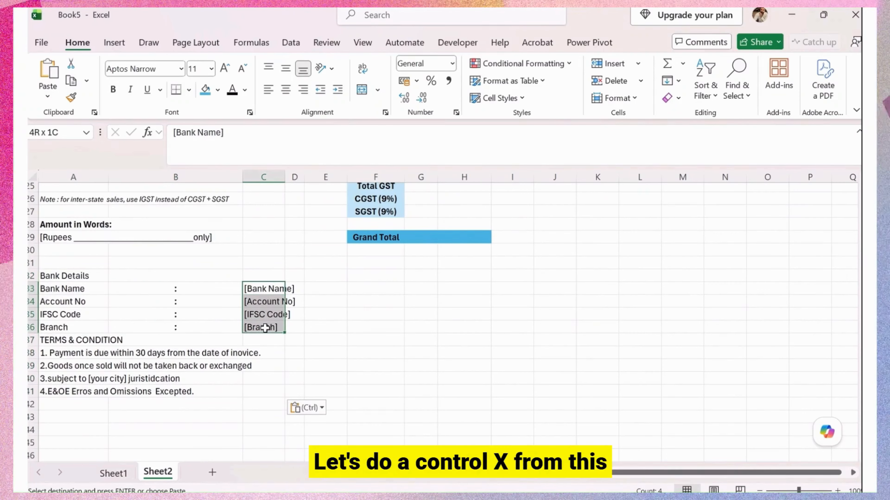
{"action": "left_click", "coordinate": [175, 289]}
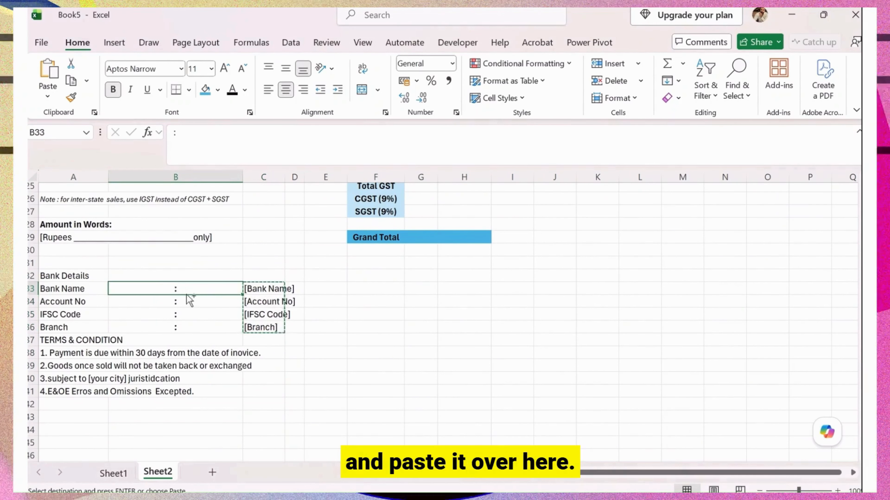
{"action": "key", "text": "ctrl+v"}
{"action": "left_click", "coordinate": [145, 330]}
Move the Terms & Condition lines down so they start at A39.
{"action": "left_click_drag", "start_coordinate": [74, 341], "coordinate": [76, 386]}
{"action": "key", "text": "ctrl+x"}
{"action": "left_click", "coordinate": [77, 367]}
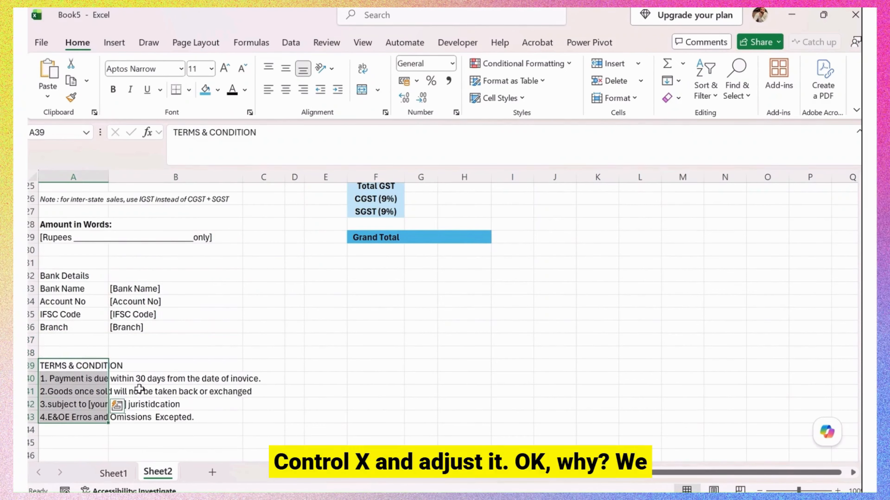
{"action": "key", "text": "ctrl+v"}
{"action": "left_click", "coordinate": [166, 378]}
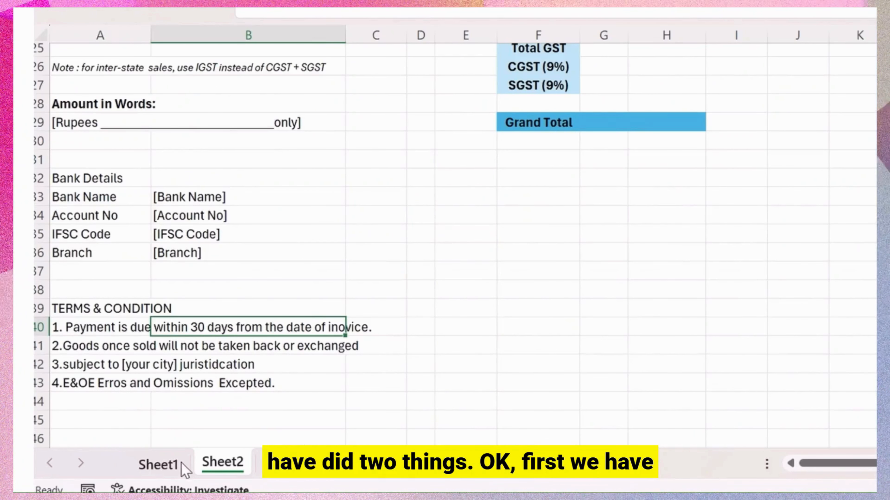
{"action": "left_click", "coordinate": [169, 466]}
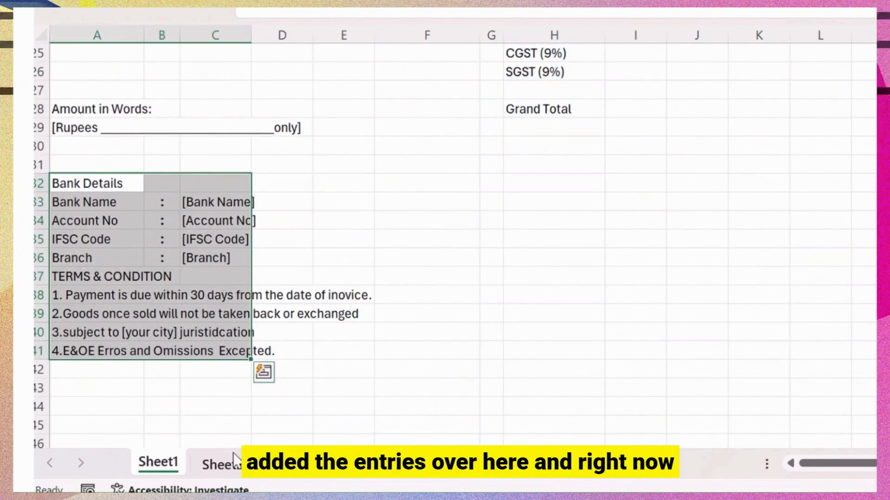
Switch back to the Sheet2 tab to view the invoice skeleton.
{"action": "left_click", "coordinate": [233, 463]}
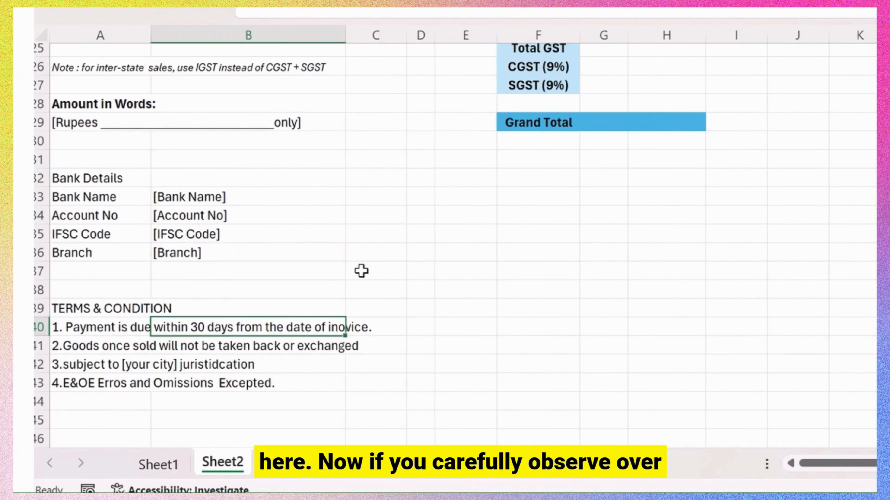
Retype the Bank Details heading in A32 as BANK DETAILS.
{"action": "left_click", "coordinate": [98, 308]}
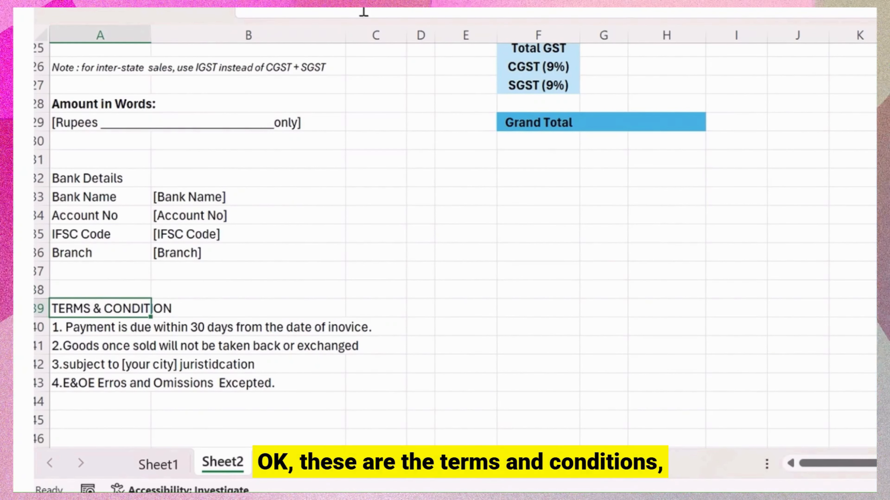
{"action": "type", "text": "CONDITION"}
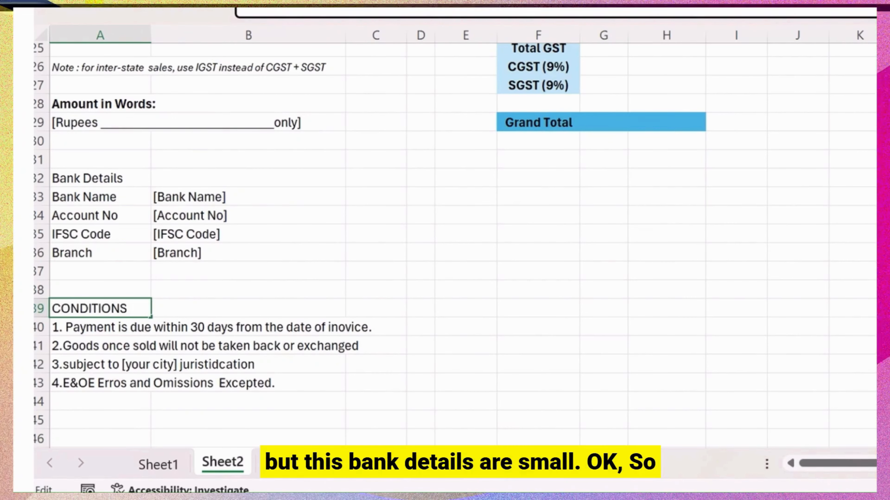
{"action": "key", "text": "Escape"}
{"action": "left_click", "coordinate": [262, 144]}
{"action": "left_click", "coordinate": [113, 178]}
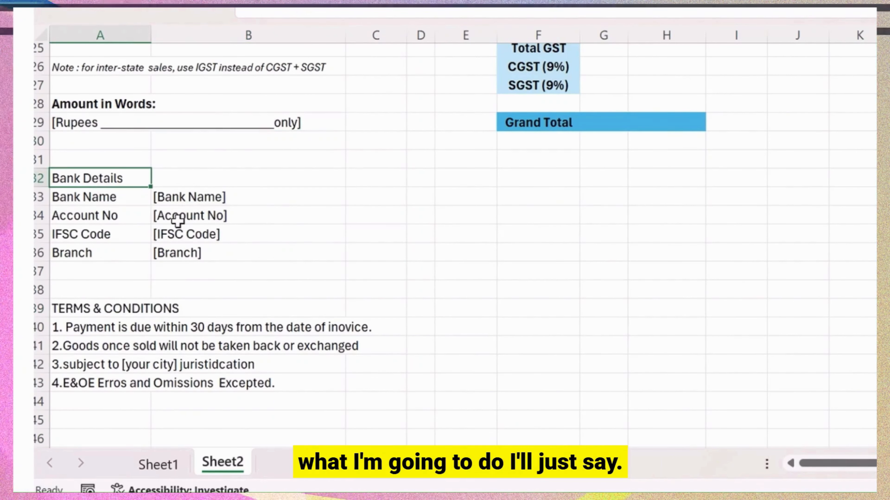
{"action": "type", "text": "BANK"}
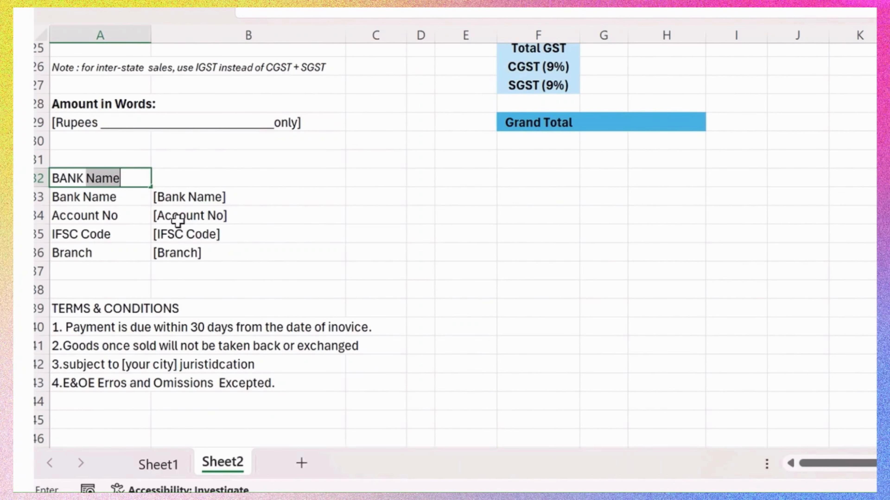
{"action": "type", "text": " DETAILS"}
{"action": "key", "text": "Return"}
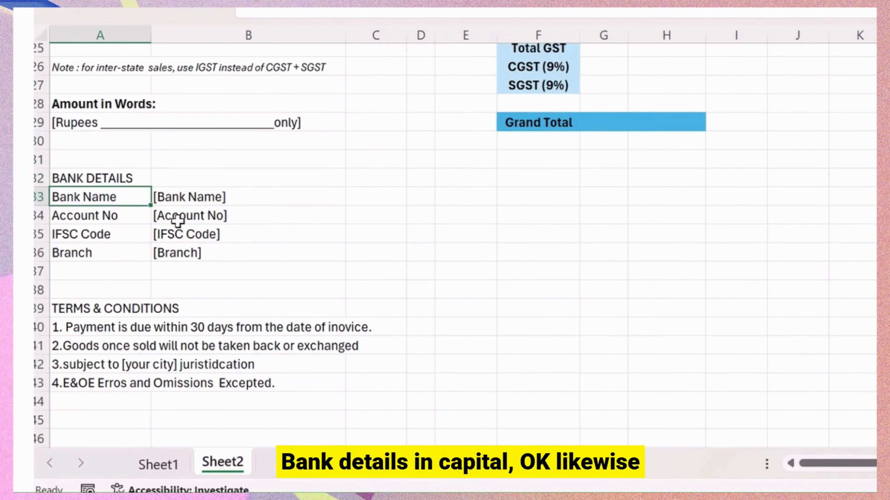
Retype A28 as AMOUNT IN WORDS and F29 as GRAND TOTAL, then autofit column F.
{"action": "scroll", "coordinate": [177, 220], "scroll_direction": "up", "scroll_amount": 2}
{"action": "key", "text": "Up"}
{"action": "key", "text": "Up"}
{"action": "key", "text": "Up"}
{"action": "key", "text": "Up"}
{"action": "key", "text": "Up"}
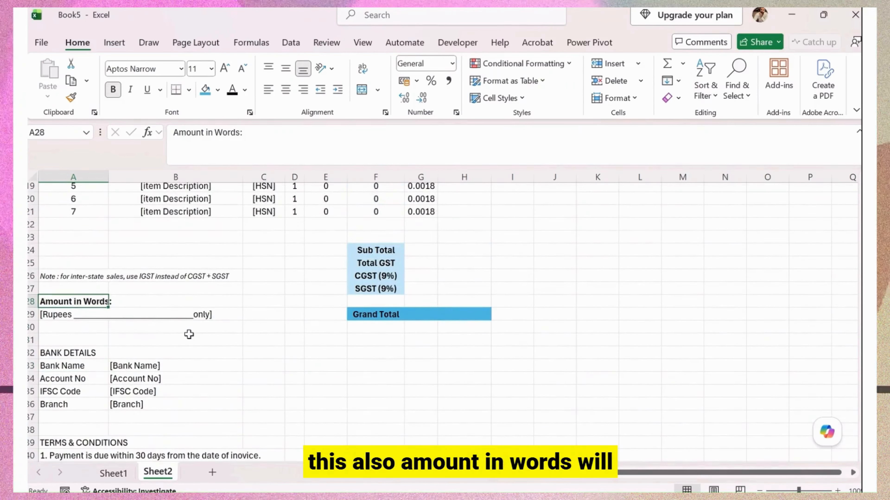
{"action": "type", "text": "A"}
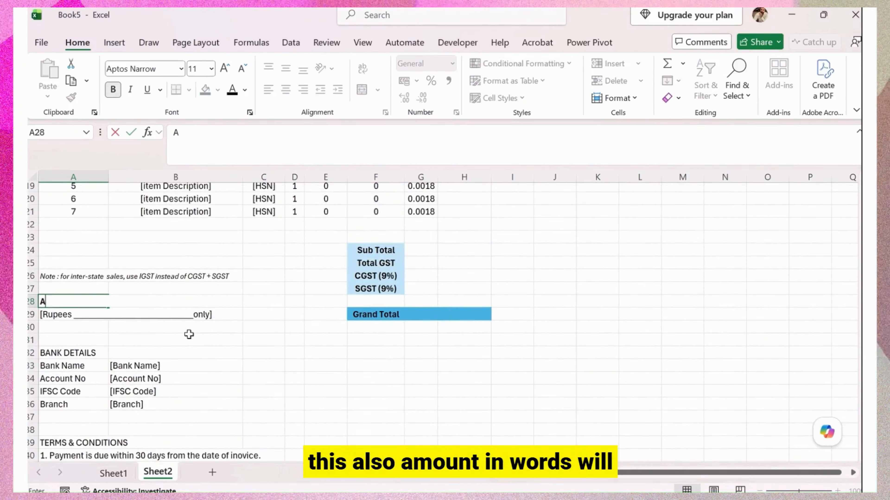
{"action": "type", "text": "MOUNT IN WORDS"}
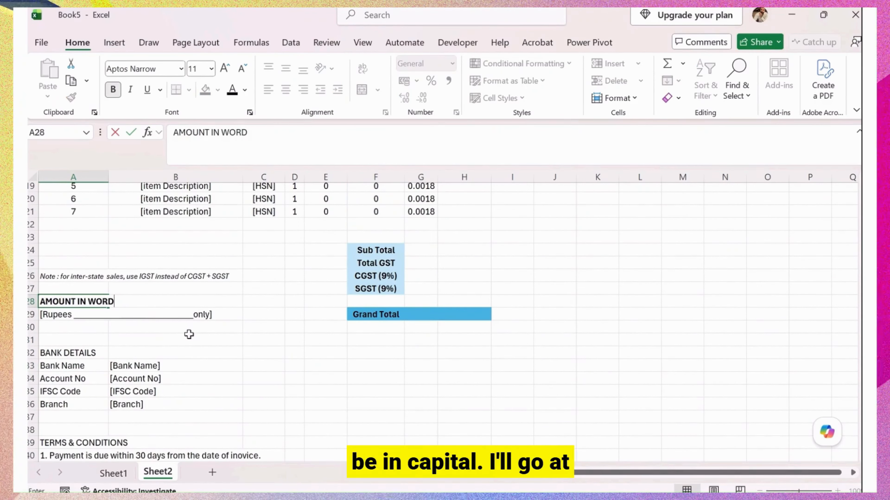
{"action": "key", "text": "Return"}
{"action": "scroll", "coordinate": [189, 335], "scroll_direction": "up", "scroll_amount": 3}
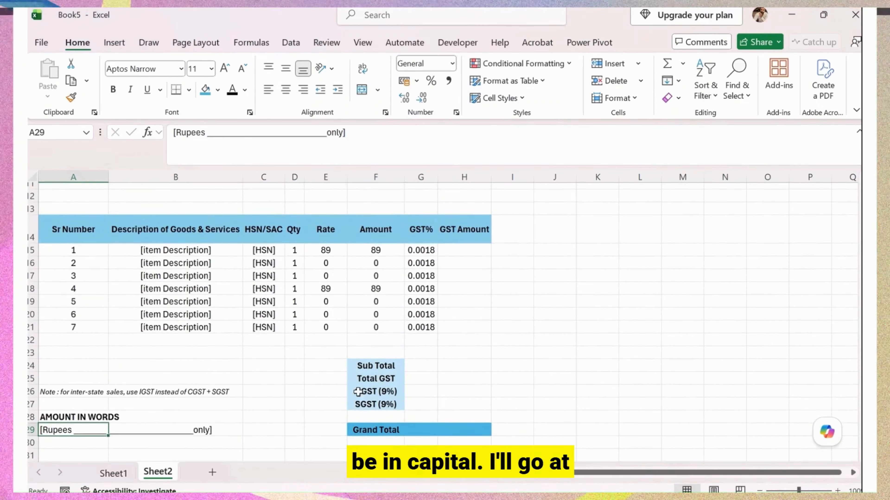
{"action": "left_click", "coordinate": [387, 434]}
{"action": "type", "text": "GRAND"}
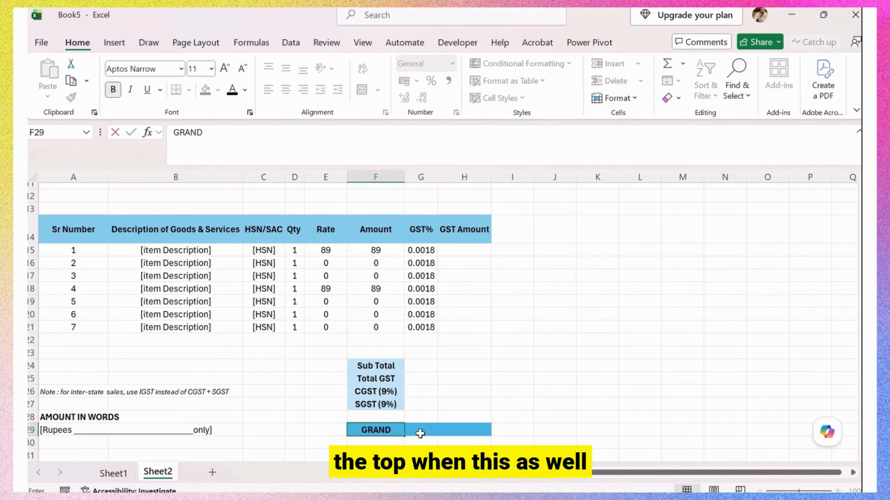
{"action": "type", "text": " TOTAL"}
{"action": "key", "text": "Return"}
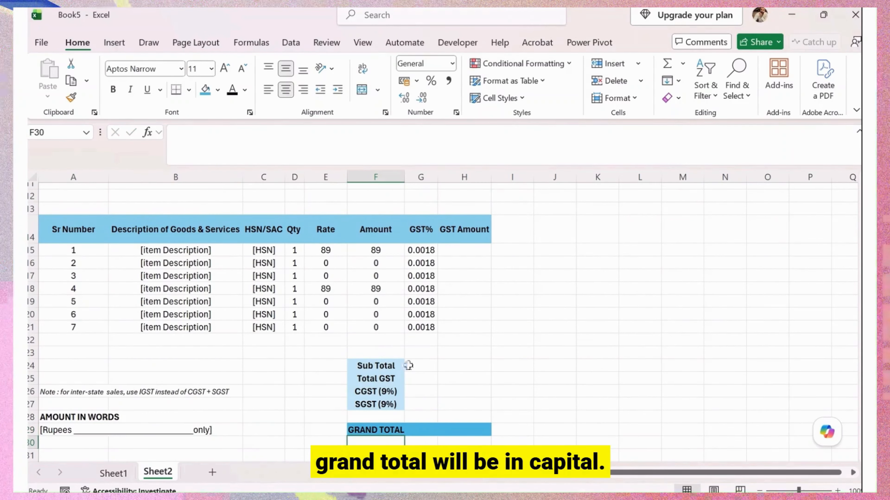
{"action": "double_click", "coordinate": [403, 178]}
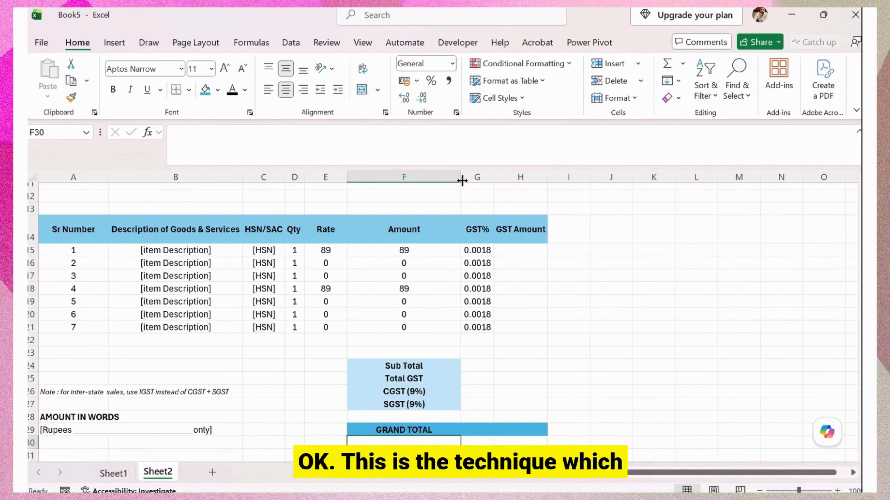
Shrink the widened column F back down and check the customer GSTIN in F9.
{"action": "left_click", "coordinate": [452, 185]}
{"action": "left_click_drag", "start_coordinate": [459, 175], "coordinate": [422, 171]}
{"action": "scroll", "coordinate": [401, 240], "scroll_direction": "up", "scroll_amount": 4}
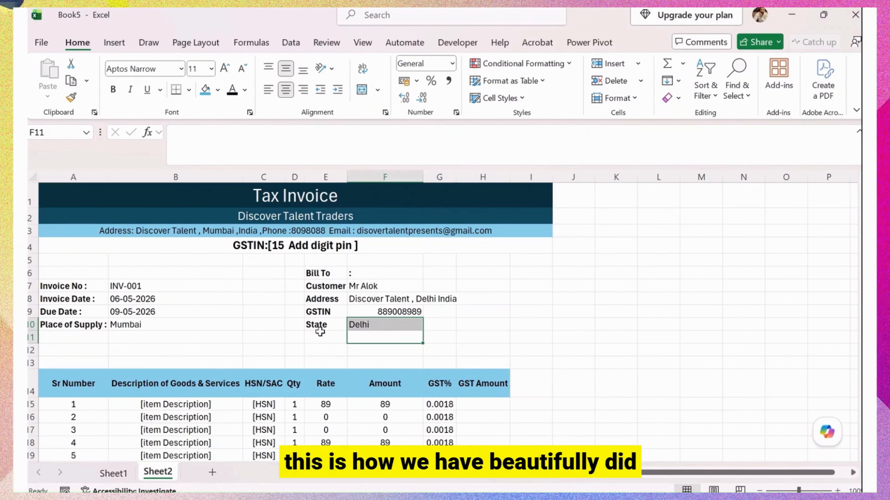
{"action": "left_click", "coordinate": [407, 309]}
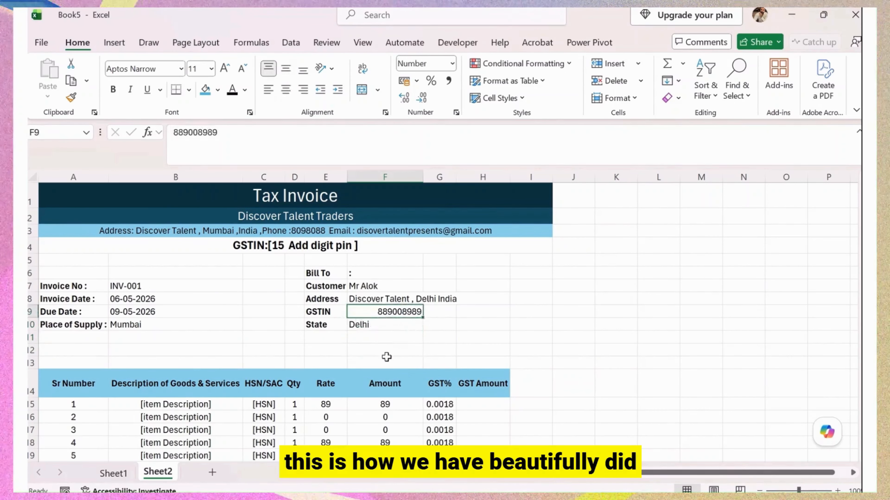
{"action": "scroll", "coordinate": [386, 357], "scroll_direction": "down", "scroll_amount": 8}
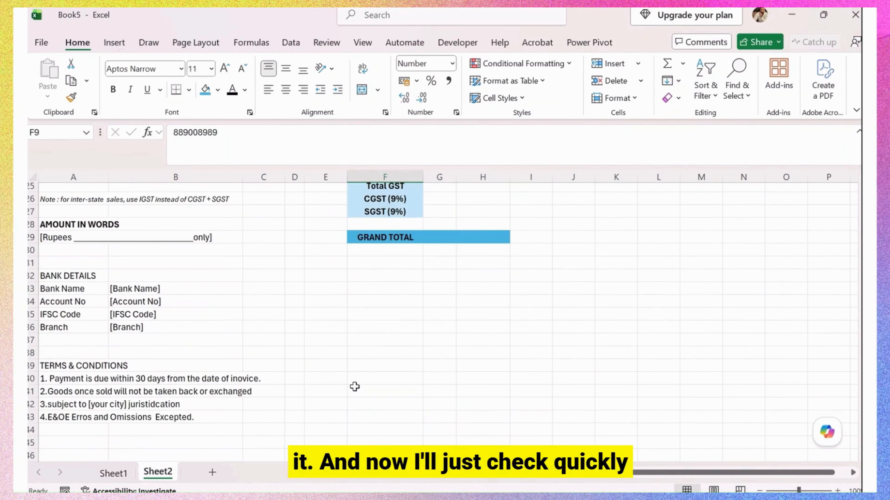
Give the BANK DETAILS heading a blue fill with white text.
{"action": "left_click", "coordinate": [82, 279]}
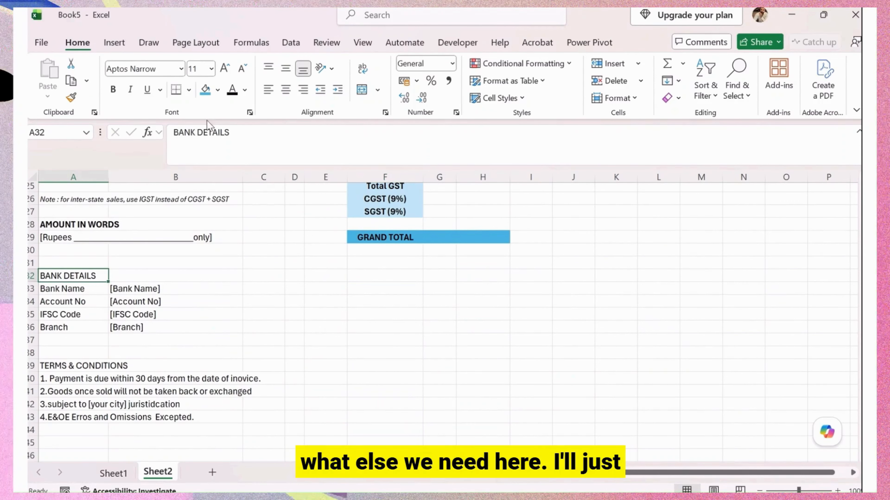
{"action": "left_click", "coordinate": [206, 90]}
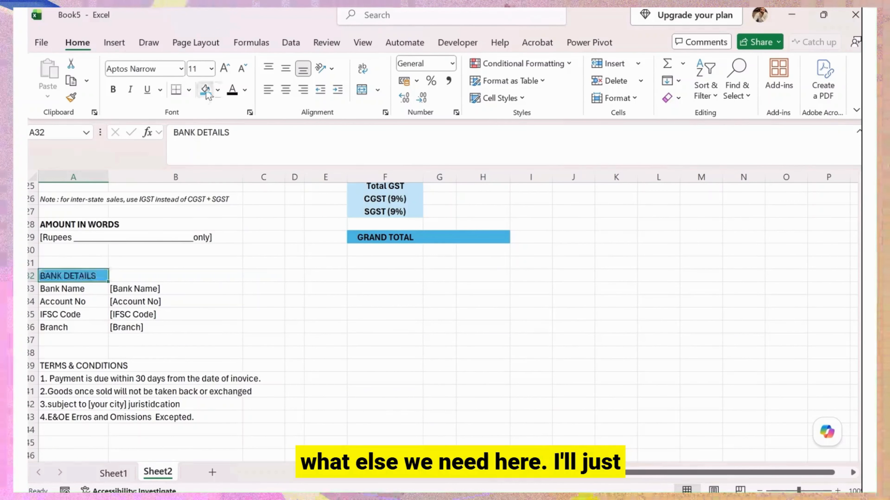
{"action": "left_click", "coordinate": [245, 91]}
{"action": "left_click", "coordinate": [253, 175]}
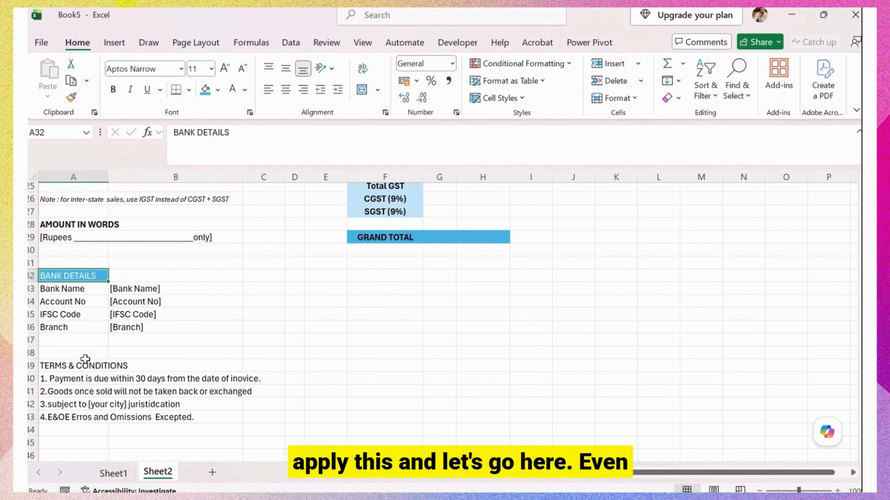
Fill the TERMS & CONDITIONS heading row A39:H39 blue with white text.
{"action": "left_click", "coordinate": [67, 369]}
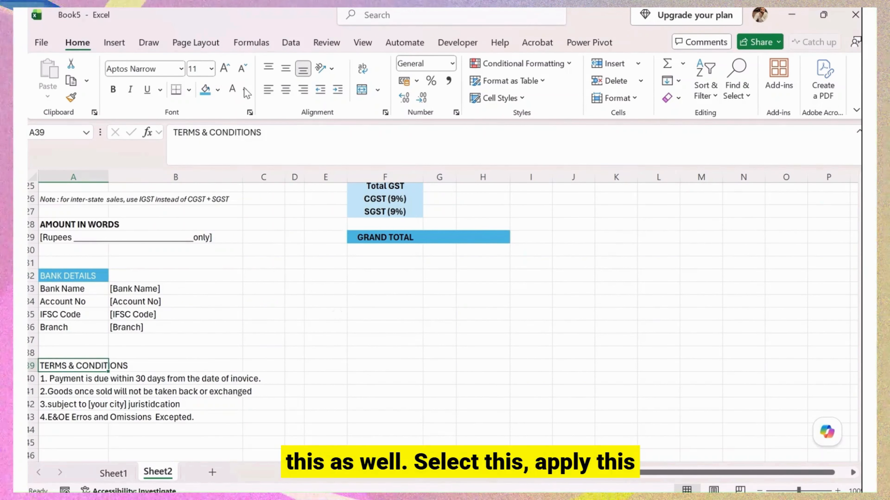
{"action": "left_click", "coordinate": [205, 89]}
{"action": "left_click", "coordinate": [232, 89]}
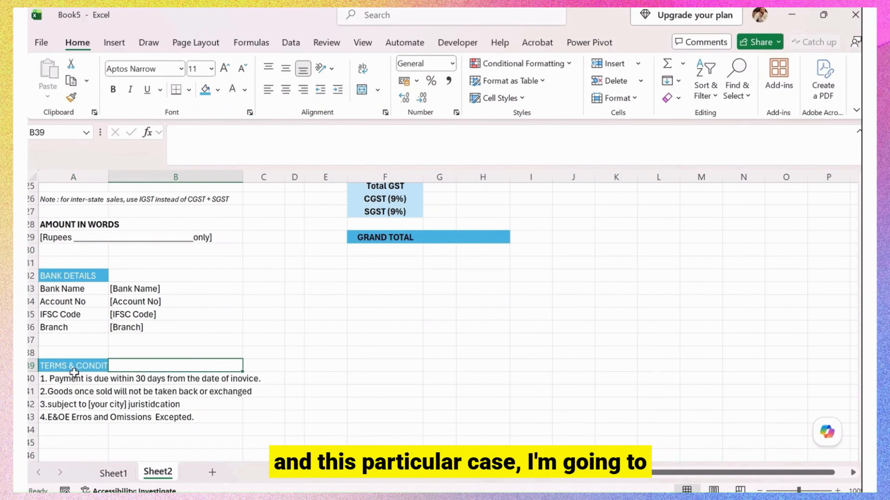
{"action": "left_click_drag", "start_coordinate": [64, 364], "coordinate": [488, 365]}
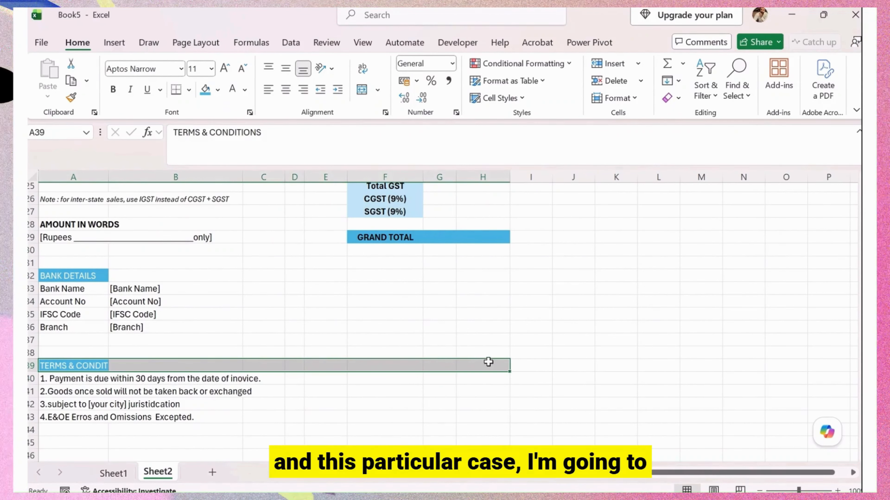
{"action": "left_click", "coordinate": [205, 89]}
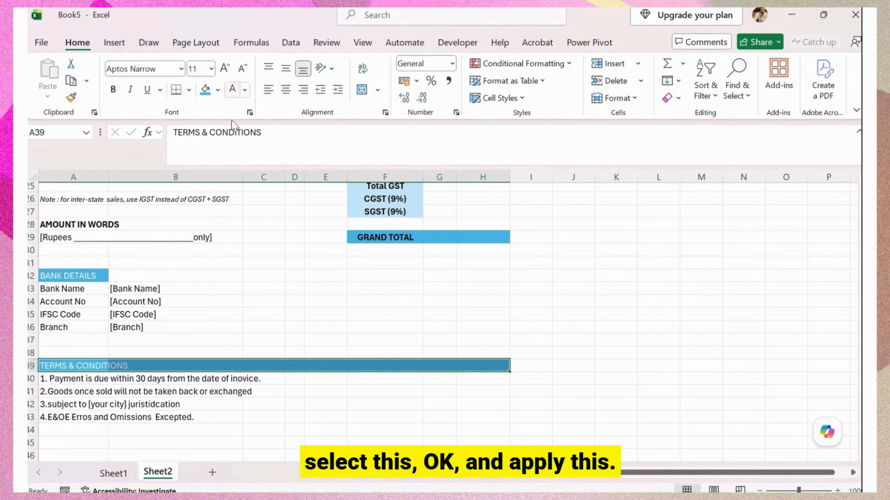
{"action": "left_click", "coordinate": [184, 379]}
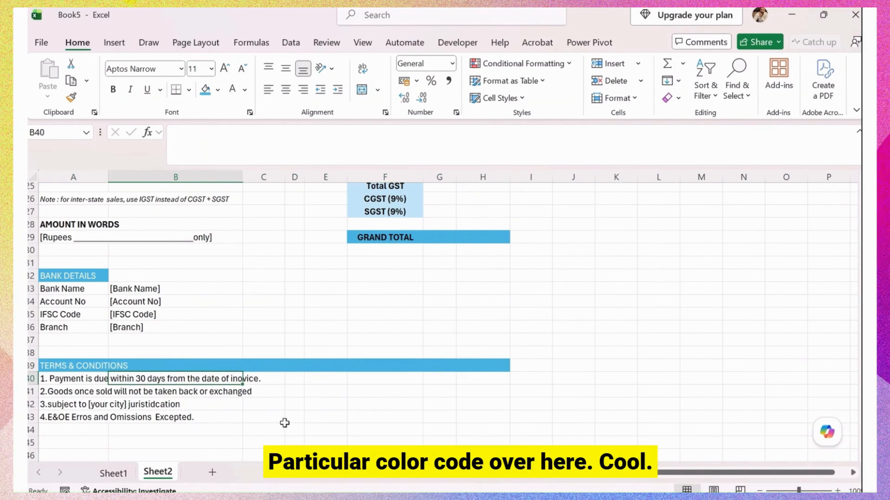
{"action": "scroll", "coordinate": [284, 421], "scroll_direction": "up", "scroll_amount": 5}
{"action": "scroll", "coordinate": [267, 403], "scroll_direction": "down", "scroll_amount": 3}
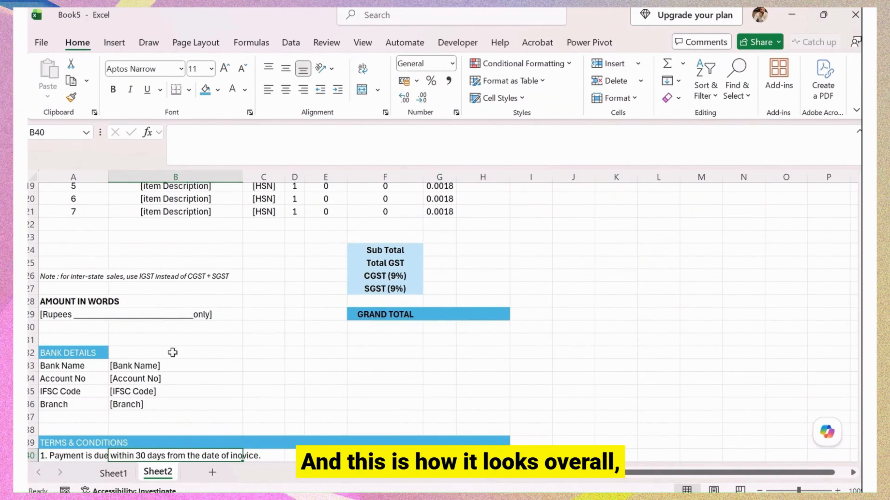
Extend the dark teal-blue fill across the BANK DETAILS row A32:H32.
{"action": "left_click_drag", "start_coordinate": [77, 352], "coordinate": [478, 355]}
{"action": "left_click", "coordinate": [205, 90]}
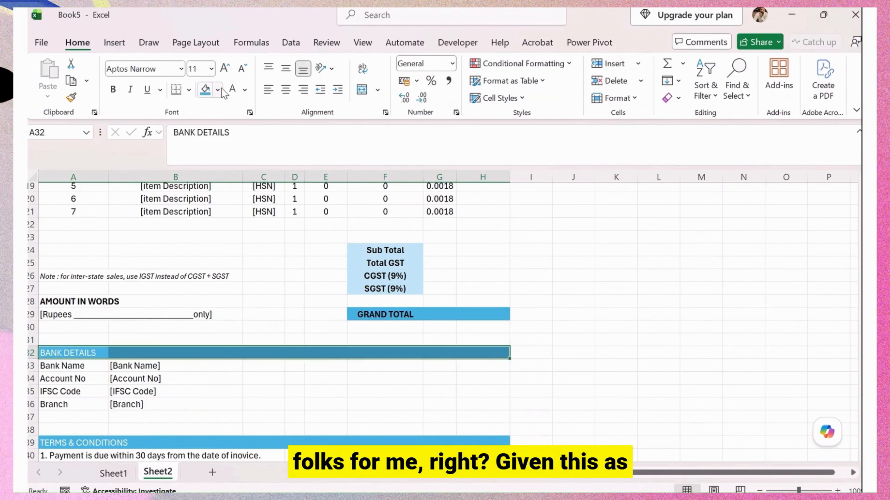
{"action": "left_click", "coordinate": [231, 327]}
{"action": "scroll", "coordinate": [315, 378], "scroll_direction": "up", "scroll_amount": 6}
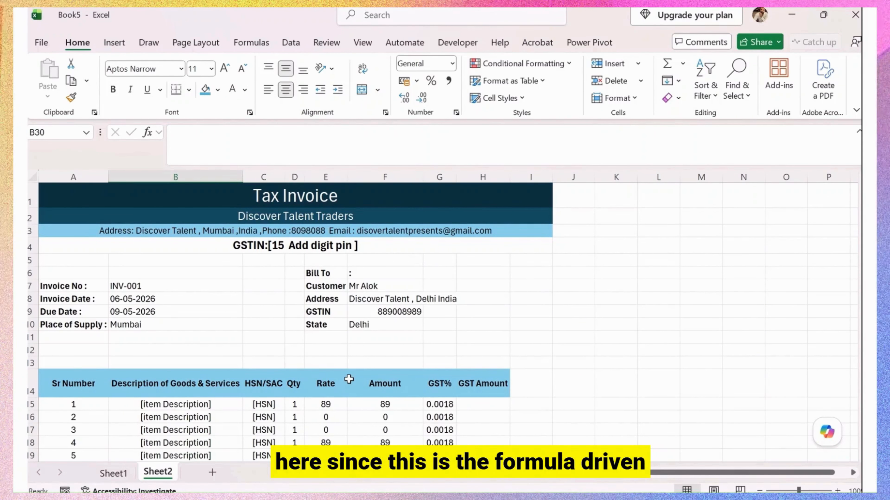
Clear the 0.0018 GST% values in G15:G21 and the old amounts in F15:F21.
{"action": "left_click", "coordinate": [440, 405]}
{"action": "scroll", "coordinate": [436, 360], "scroll_direction": "down", "scroll_amount": 3}
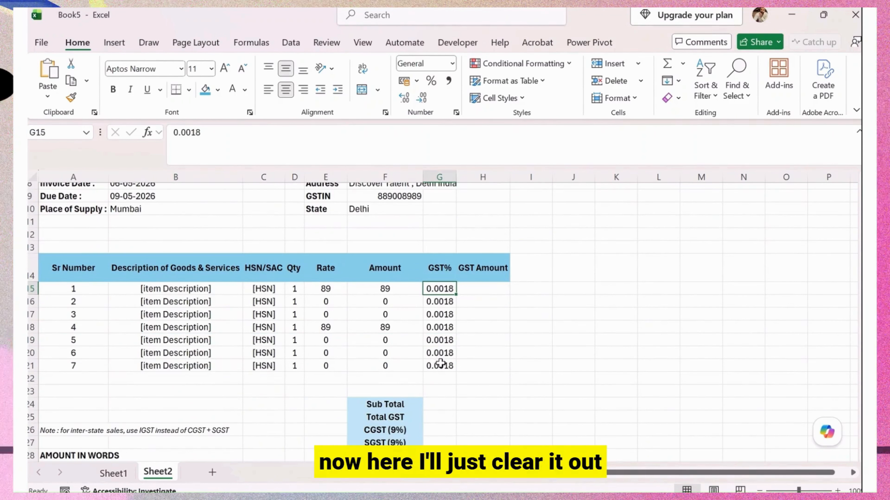
{"action": "left_click", "coordinate": [440, 365], "text": "shift"}
{"action": "key", "text": "Delete"}
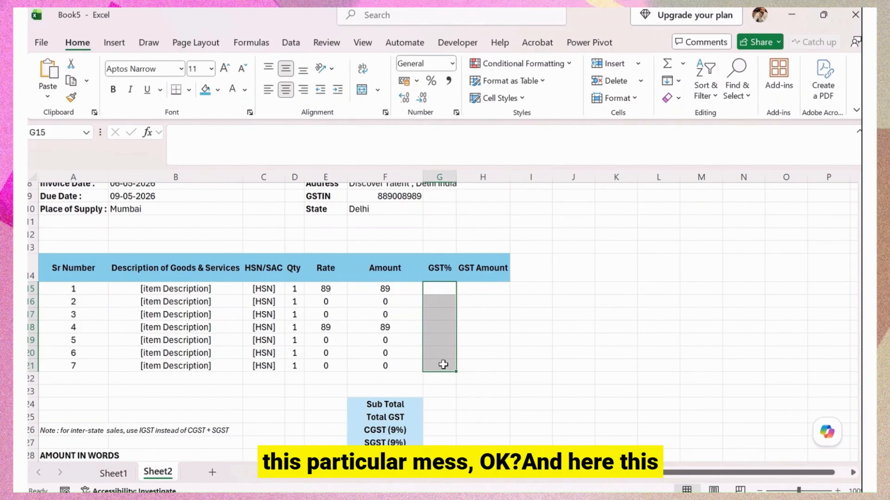
{"action": "left_click", "coordinate": [393, 291]}
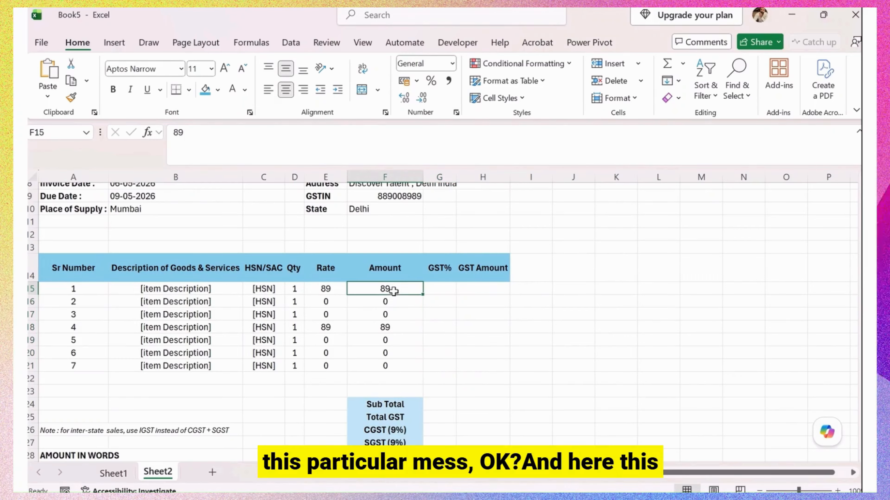
{"action": "left_click", "coordinate": [394, 365], "text": "shift"}
{"action": "key", "text": "Delete"}
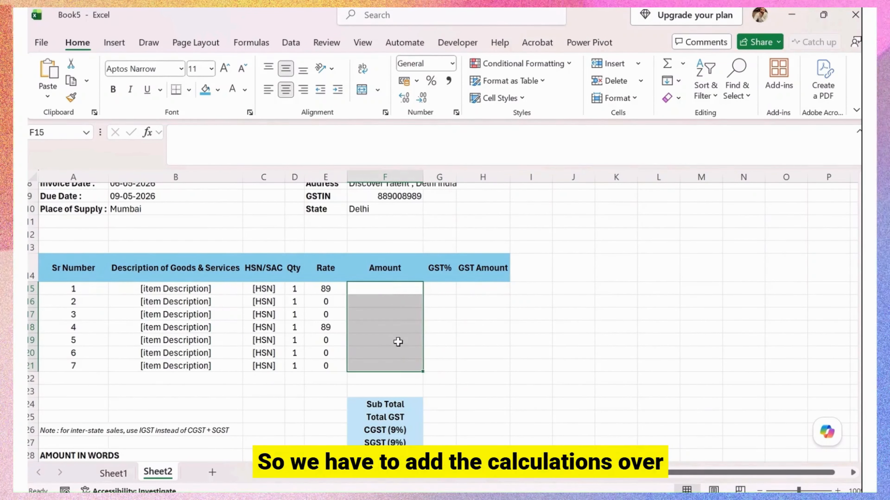
Enter =E15*D15 in F15 and fill it down through F21.
{"action": "left_click", "coordinate": [400, 294]}
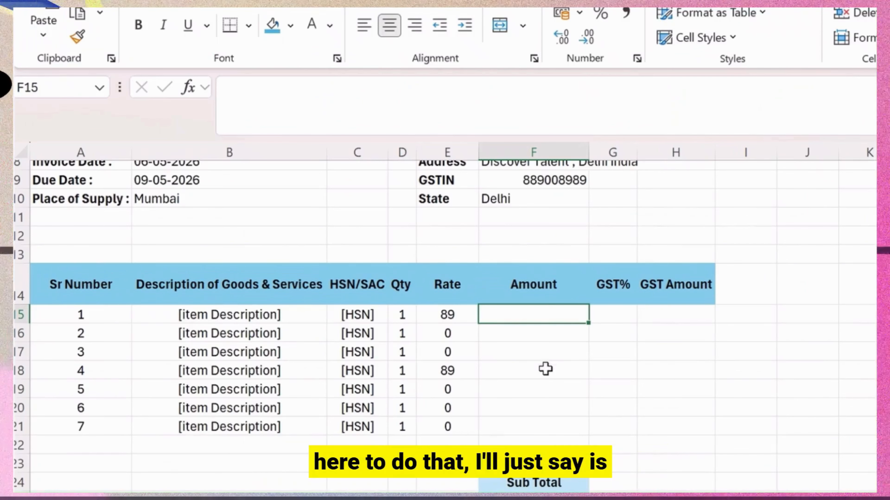
{"action": "type", "text": "="}
{"action": "key", "text": "Left"}
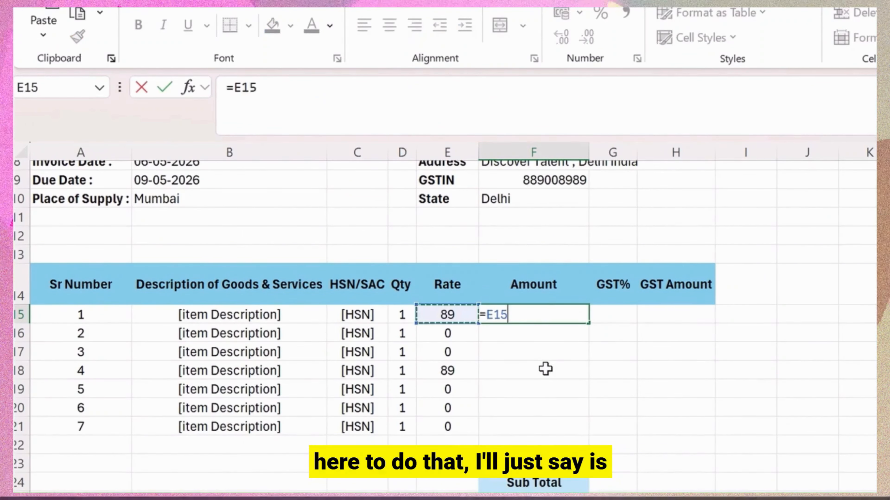
{"action": "type", "text": "*"}
{"action": "key", "text": "Left"}
{"action": "key", "text": "Left"}
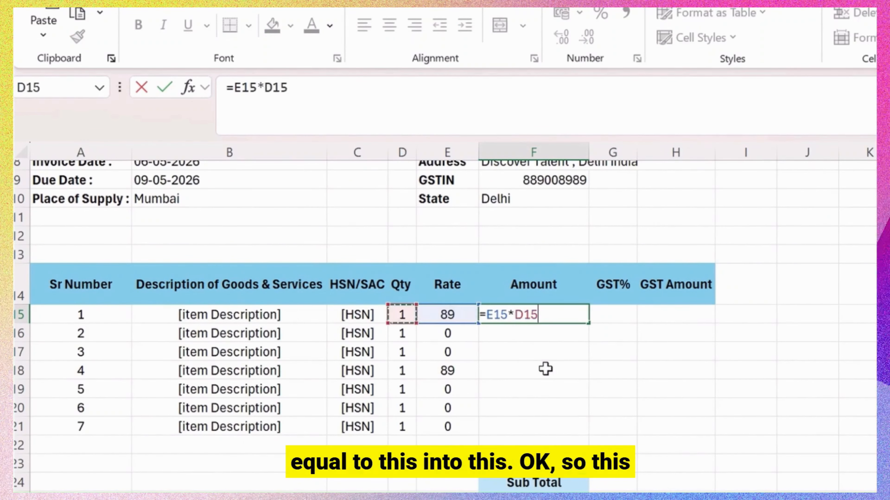
{"action": "key", "text": "Return"}
{"action": "key", "text": "Up"}
{"action": "key", "text": "shift+Down"}
{"action": "key", "text": "shift+Down"}
{"action": "key", "text": "shift+Down"}
{"action": "key", "text": "shift+Down"}
{"action": "key", "text": "shift+Down"}
{"action": "key", "text": "shift+Down"}
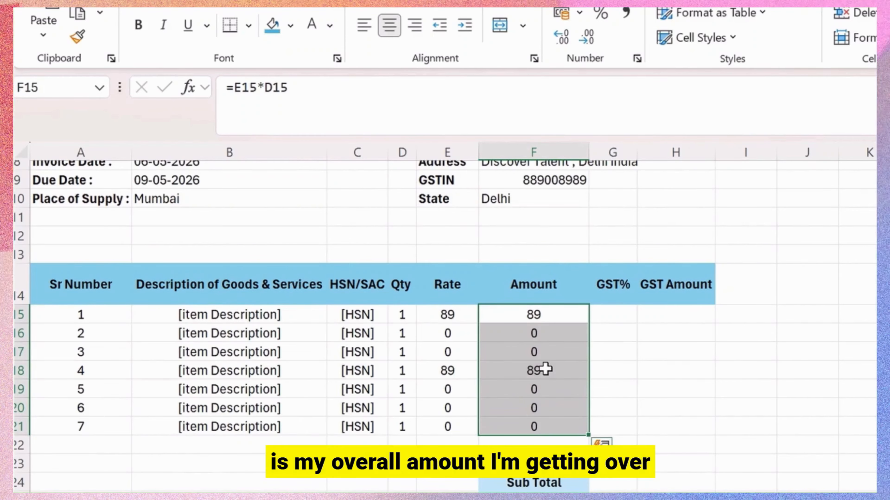
{"action": "left_click_drag", "start_coordinate": [460, 314], "coordinate": [560, 424]}
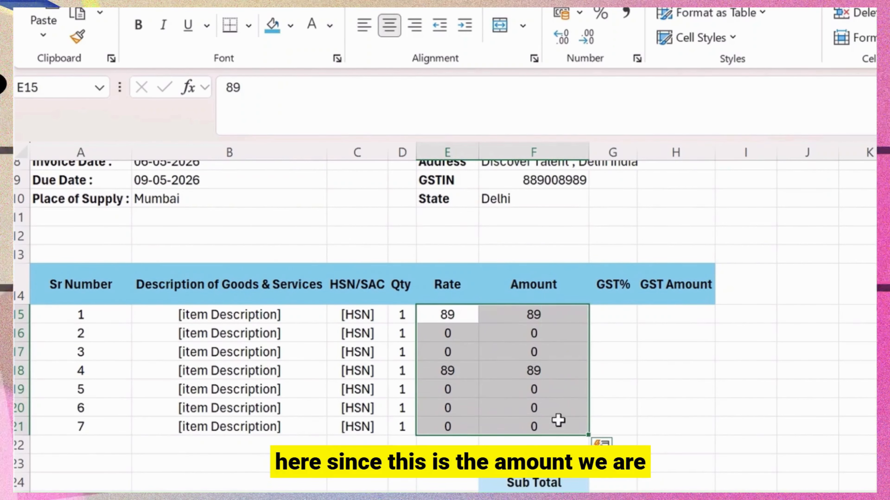
Apply the ₹ English (India) accounting format to the Rate and Amount cells E15:F21.
{"action": "left_click", "coordinate": [579, 14]}
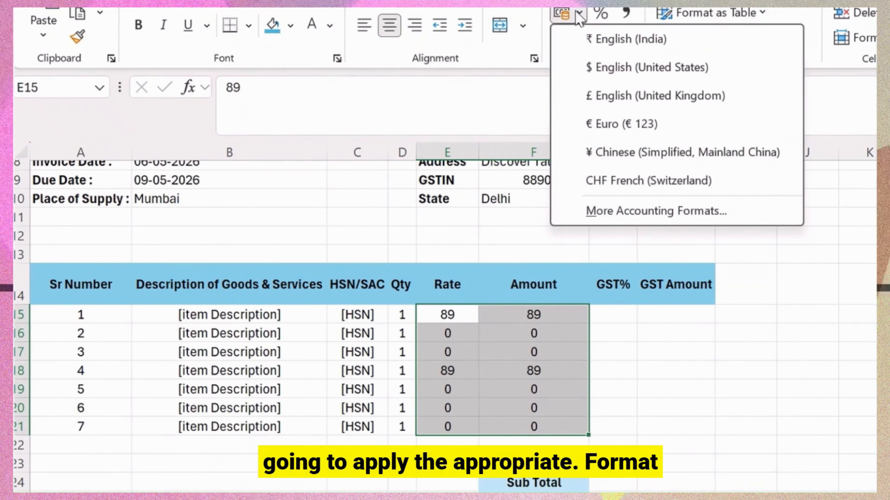
{"action": "left_click", "coordinate": [627, 39]}
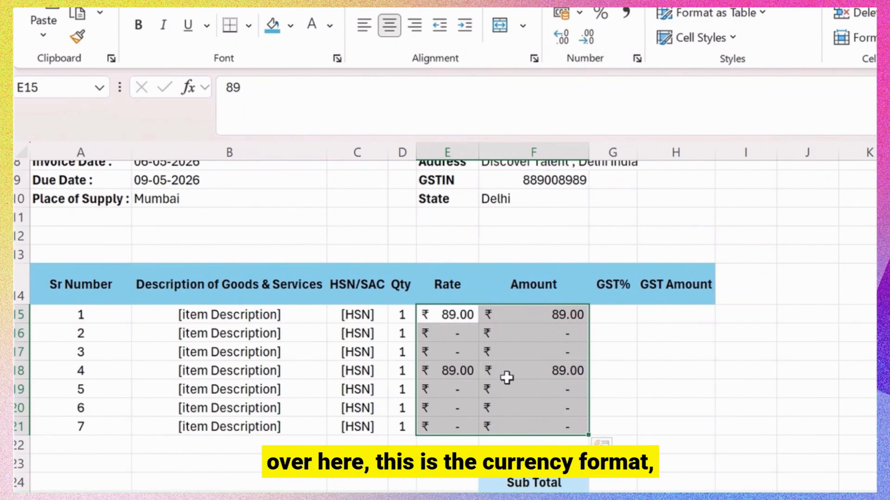
{"action": "left_click", "coordinate": [611, 315]}
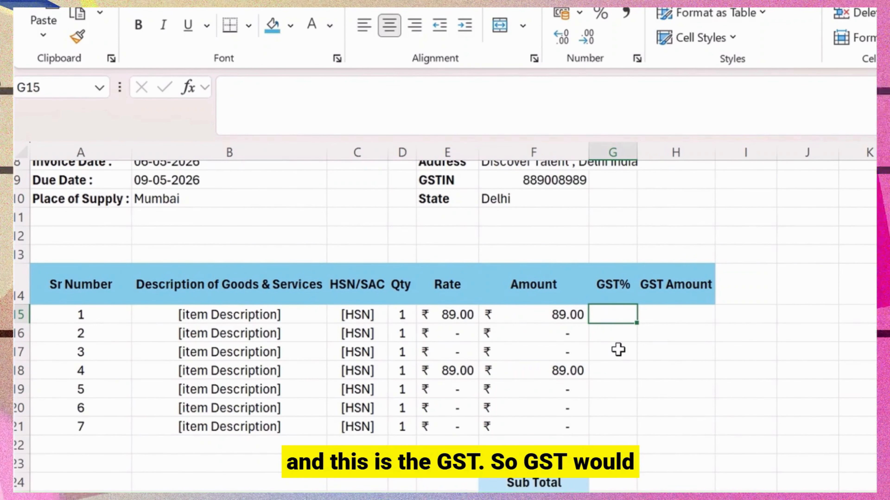
Enter 18 as the GST% in G15 and fill it down to G21.
{"action": "type", "text": "18"}
{"action": "key", "text": "Return"}
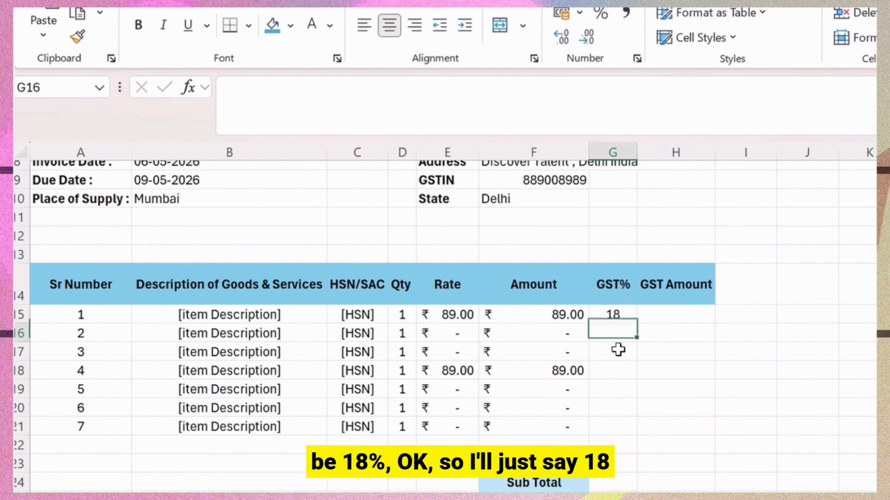
{"action": "key", "text": "Up"}
{"action": "key", "text": "shift+Down"}
{"action": "key", "text": "shift+Down"}
{"action": "key", "text": "shift+Down"}
{"action": "key", "text": "shift+Down"}
{"action": "key", "text": "shift+Down"}
{"action": "key", "text": "shift+Down"}
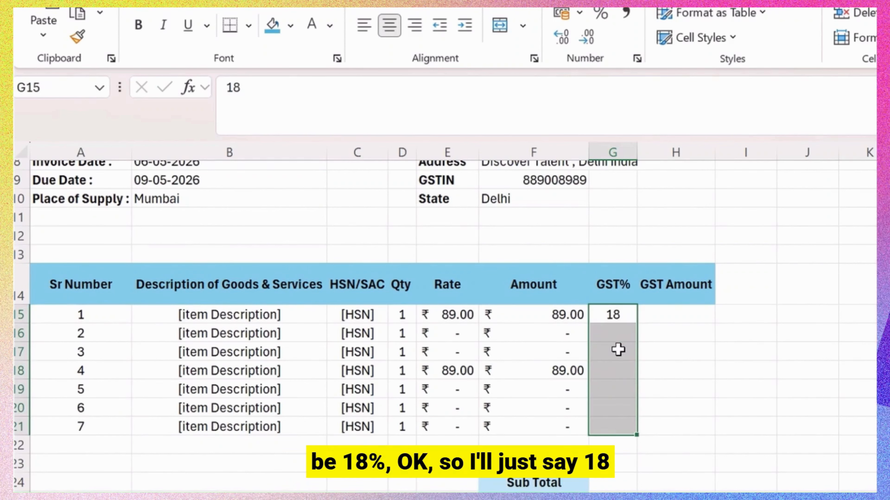
{"action": "key", "text": "ctrl+d"}
Enter =F15*G15/100 in H15 and fill the GST Amount formula down to H21.
{"action": "key", "text": "Right"}
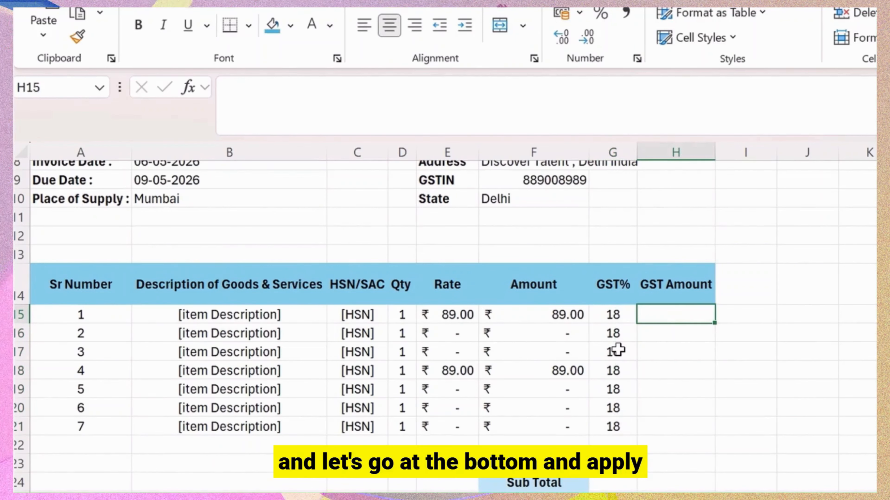
{"action": "left_click", "coordinate": [346, 88]}
{"action": "type", "text": "=F15*G15/100"}
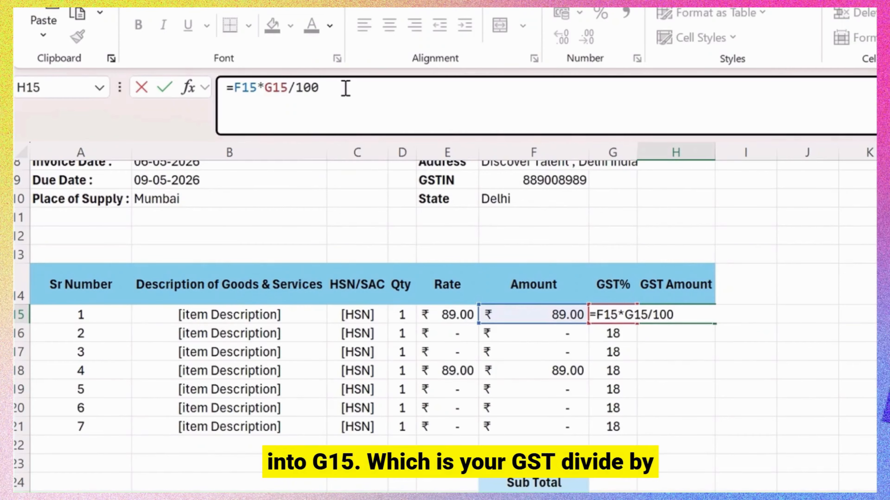
{"action": "key", "text": "Return"}
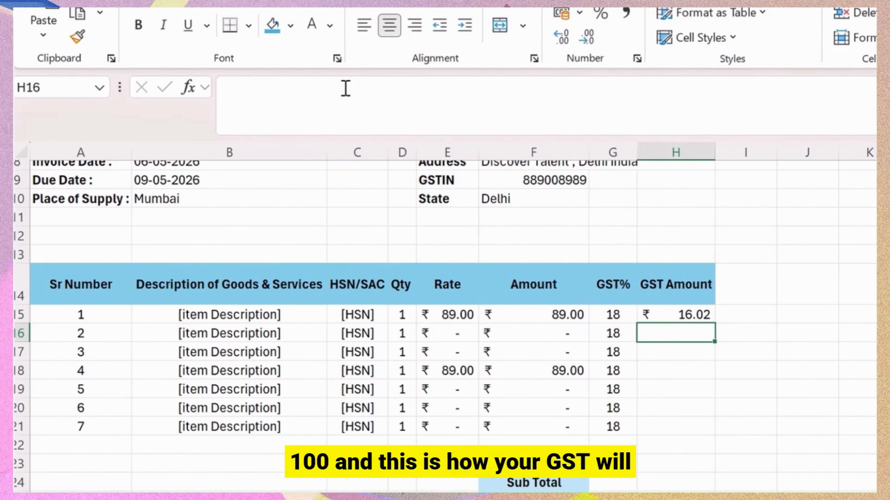
{"action": "key", "text": "Up"}
{"action": "key", "text": "Left"}
{"action": "key", "text": "ctrl+Down"}
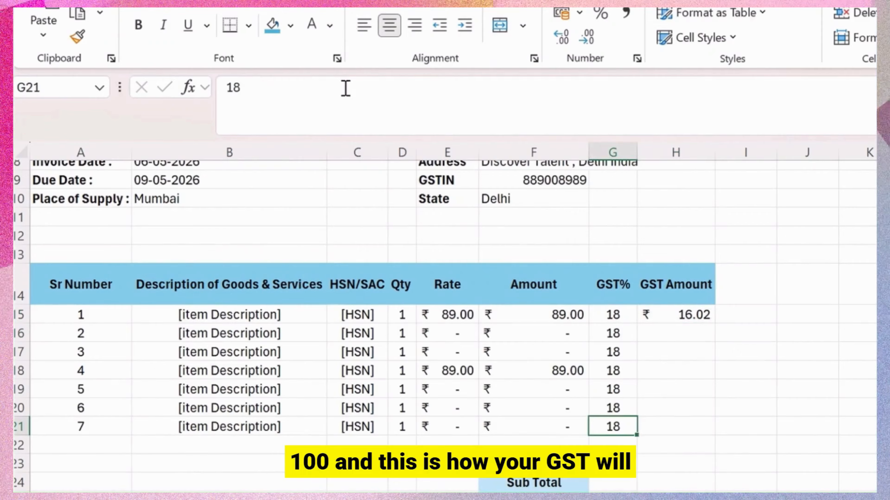
{"action": "key", "text": "Right"}
{"action": "key", "text": "ctrl+shift+Up"}
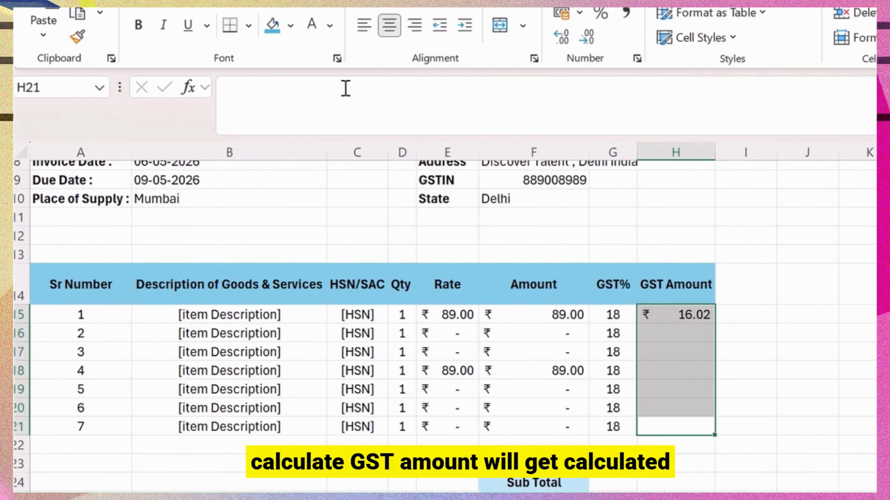
{"action": "key", "text": "ctrl+d"}
{"action": "key", "text": "Left"}
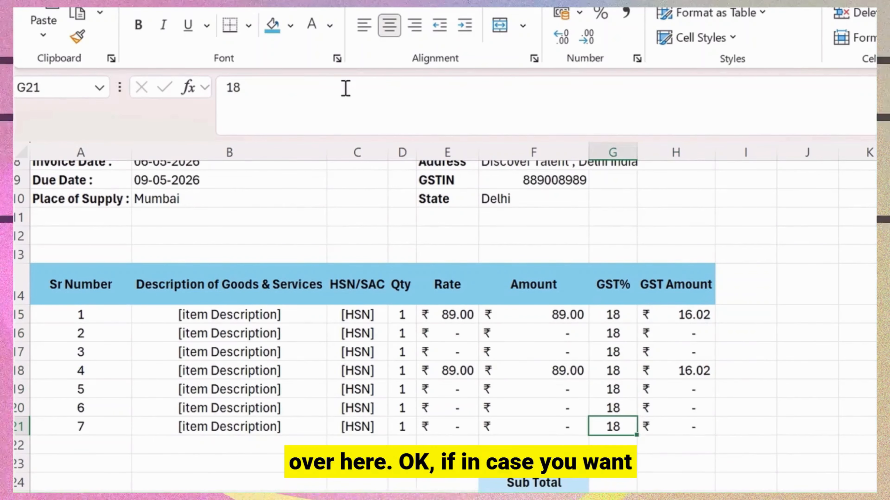
Widen column H for the GST Amount heading, shorten header row 14, then select F24:G24.
{"action": "left_click", "coordinate": [678, 300]}
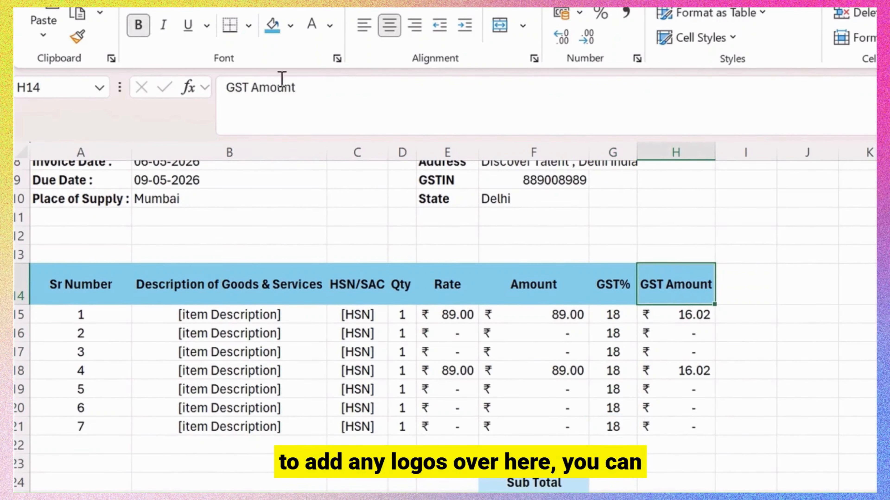
{"action": "left_click_drag", "start_coordinate": [715, 153], "coordinate": [727, 152]}
{"action": "left_click_drag", "start_coordinate": [23, 305], "coordinate": [22, 288]}
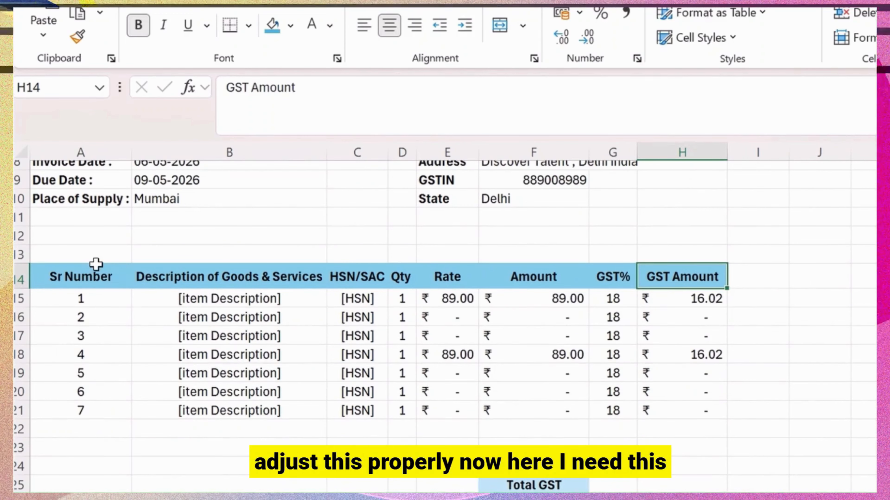
{"action": "left_click", "coordinate": [676, 470]}
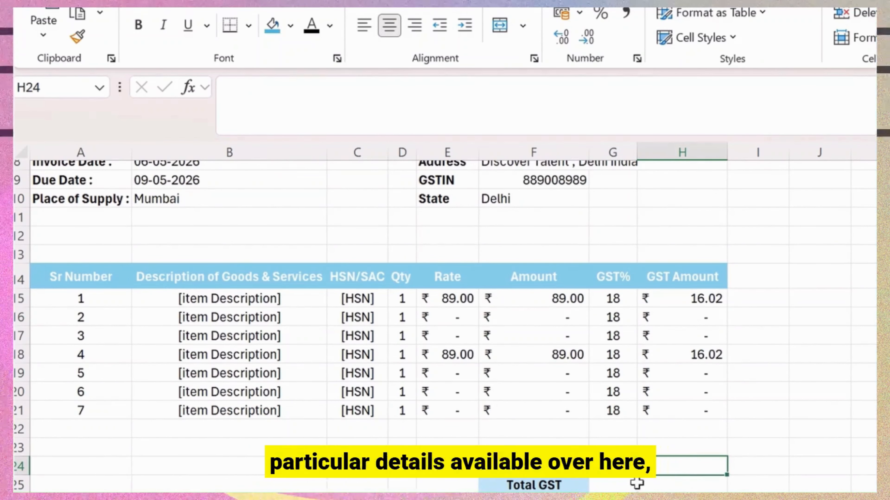
{"action": "left_click_drag", "start_coordinate": [533, 466], "coordinate": [613, 467]}
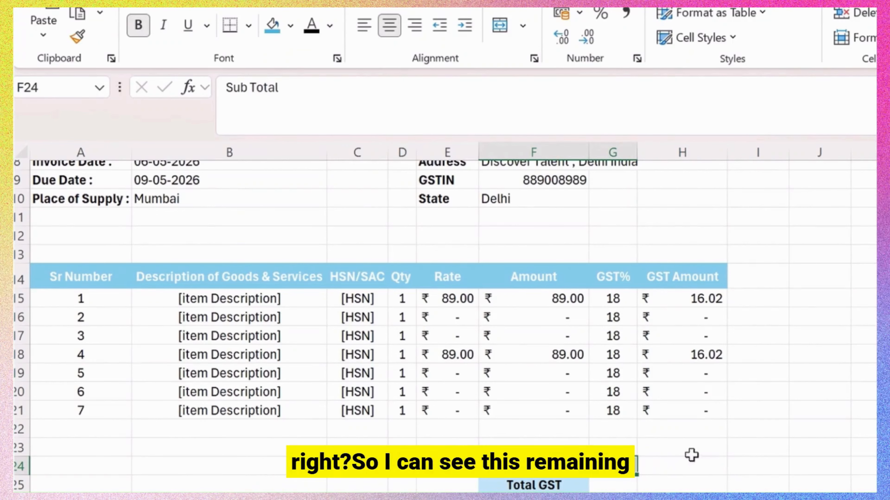
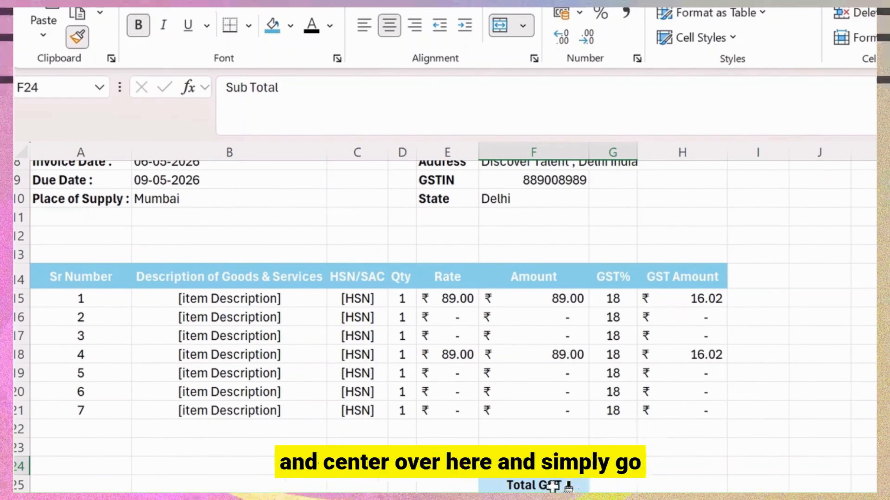
Format-paint the Sub Total label's merged, centred shading onto the Total GST, CGST (9%) and SGST (9%) labels.
{"action": "left_click_drag", "start_coordinate": [560, 485], "coordinate": [604, 484]}
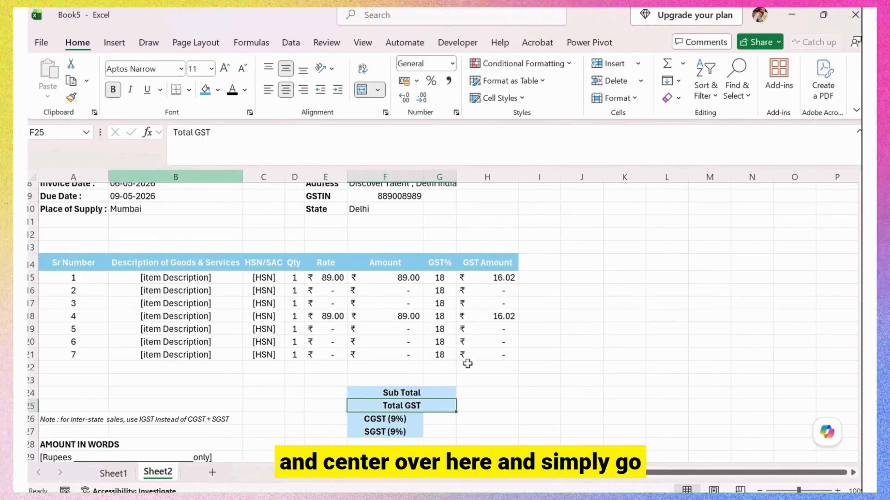
{"action": "left_click", "coordinate": [73, 100]}
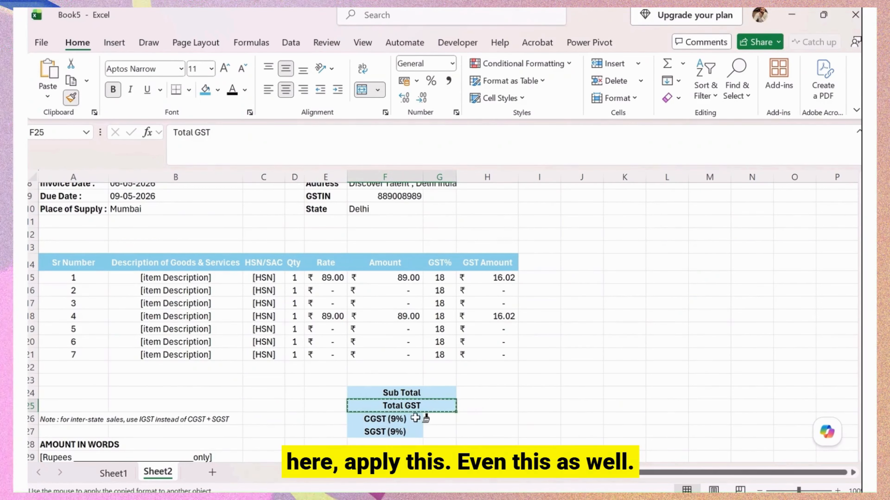
{"action": "mouse_move", "coordinate": [419, 419]}
{"action": "left_mouse_down"}
{"action": "mouse_move", "coordinate": [438, 417]}
{"action": "mouse_move", "coordinate": [408, 432]}
{"action": "mouse_move", "coordinate": [452, 431]}
{"action": "left_mouse_up"}
{"action": "left_click", "coordinate": [71, 97]}
{"action": "left_click", "coordinate": [483, 393]}
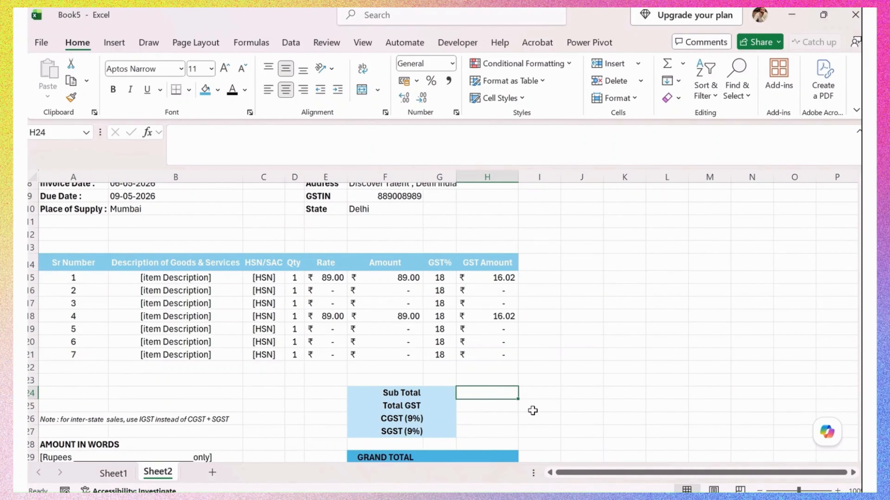
Enter =SUM(F15:F21) as the Sub Total, giving ₹178.00.
{"action": "type", "text": "=SUM("}
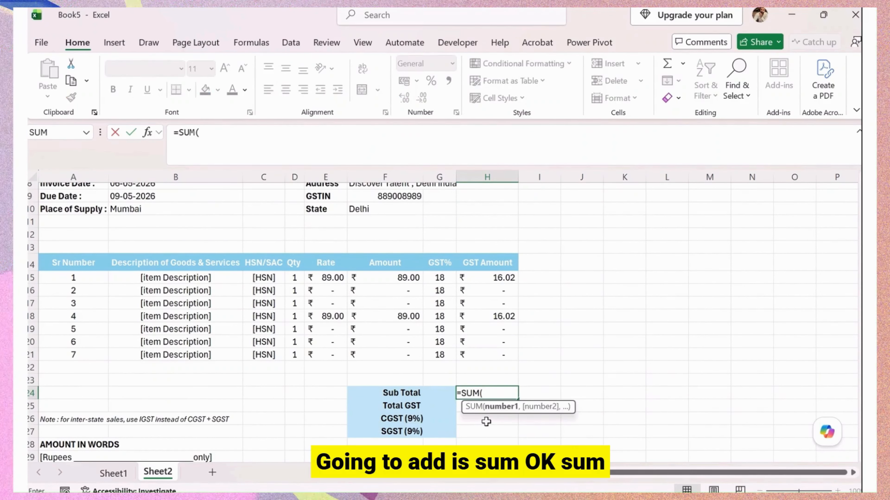
{"action": "key", "text": "Left"}
{"action": "key", "text": "Up"}
{"action": "key", "text": "Up"}
{"action": "key", "text": "Up"}
{"action": "key", "text": "Up"}
{"action": "key", "text": "Up"}
{"action": "key", "text": "Up"}
{"action": "key", "text": "Up"}
{"action": "key", "text": "Up"}
{"action": "key", "text": "Up"}
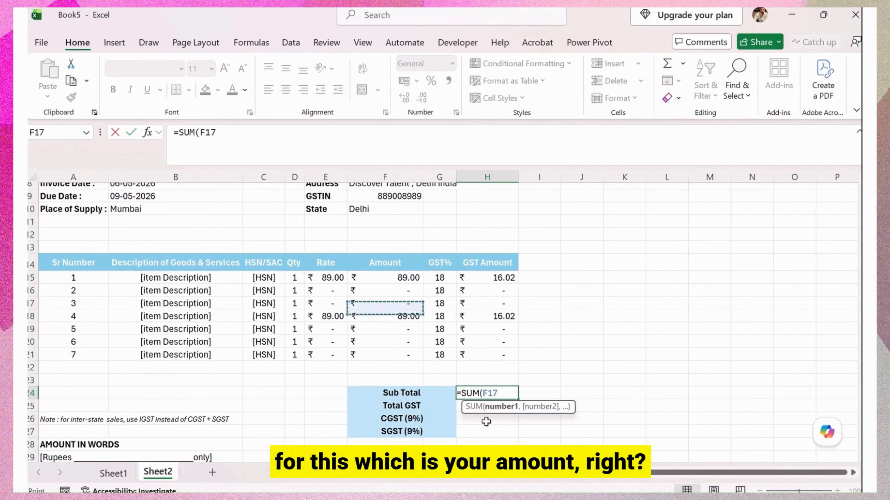
{"action": "key", "text": "shift+Down"}
{"action": "key", "text": "shift+Down"}
{"action": "key", "text": "shift+Down"}
{"action": "key", "text": "shift+Down"}
{"action": "key", "text": "shift+Down"}
{"action": "key", "text": "shift+Down"}
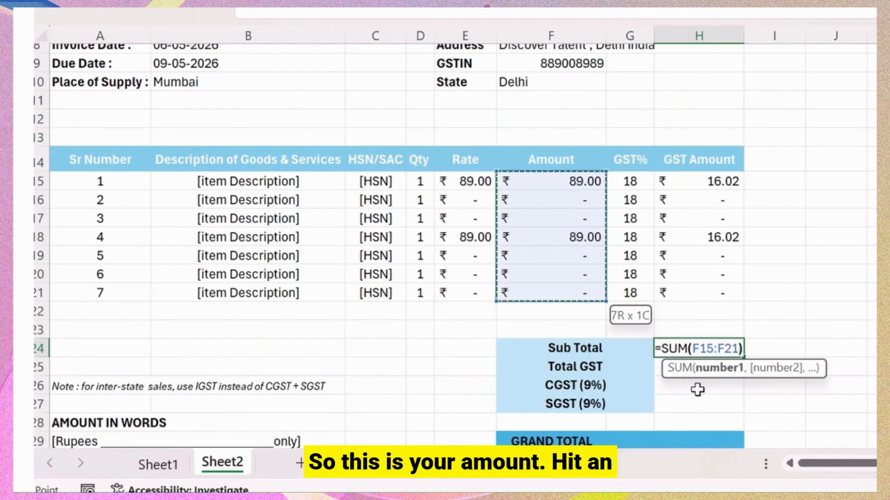
{"action": "key", "text": "Return"}
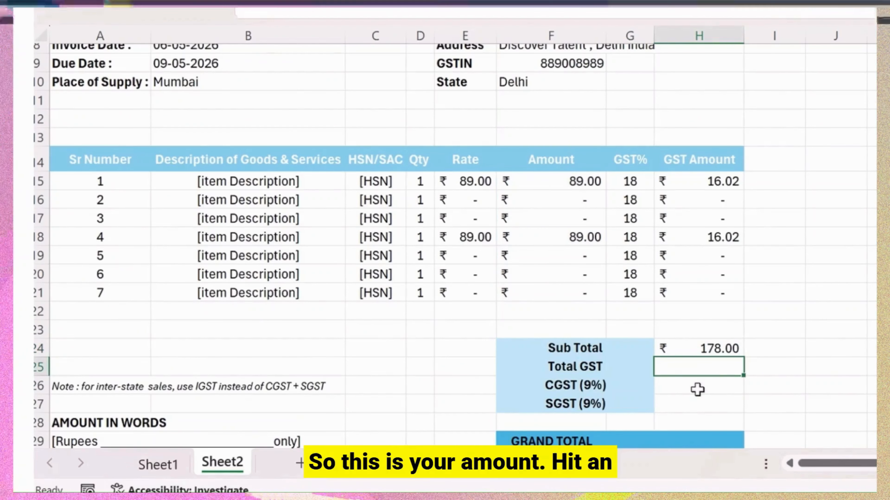
Enter =SUM(H15:H21) as the Total GST, giving ₹32.04.
{"action": "type", "text": "=SUM("}
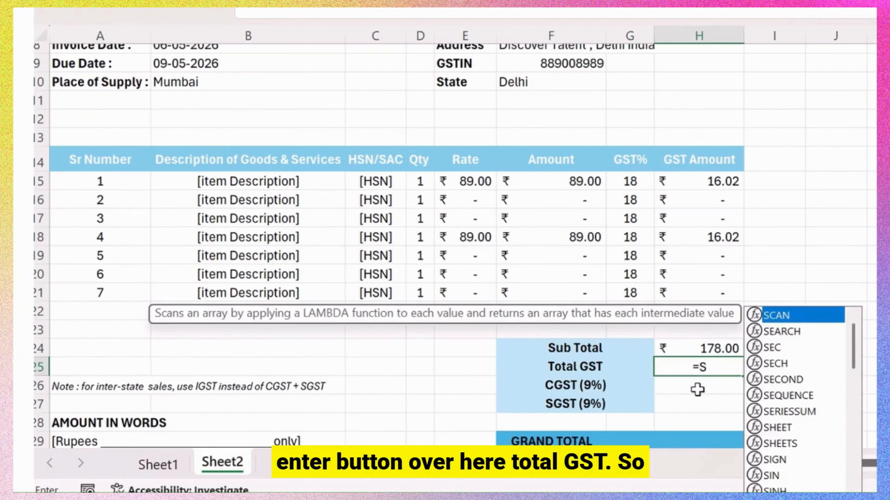
{"action": "key", "text": "Up"}
{"action": "key", "text": "Up"}
{"action": "key", "text": "Up"}
{"action": "key", "text": "Up"}
{"action": "key", "text": "Up"}
{"action": "key", "text": "Up"}
{"action": "key", "text": "Up"}
{"action": "key", "text": "Up"}
{"action": "key", "text": "Up"}
{"action": "key", "text": "Up"}
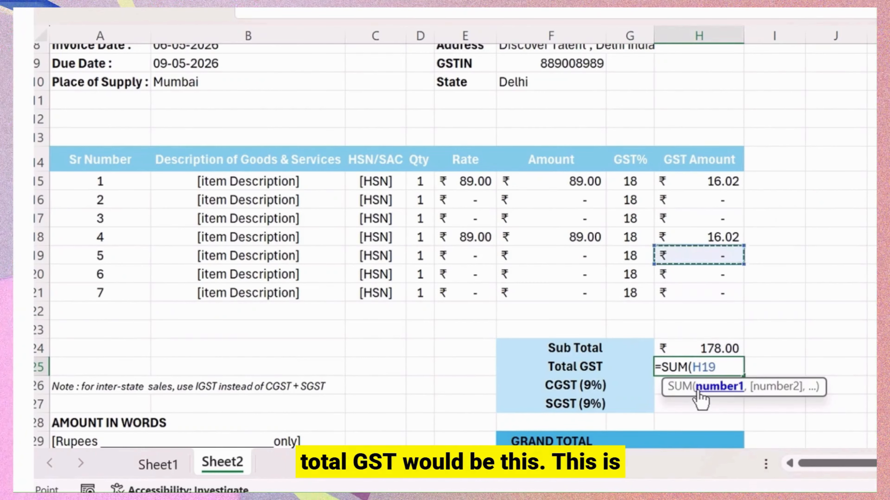
{"action": "key", "text": "shift+Down"}
{"action": "key", "text": "shift+Down"}
{"action": "key", "text": "shift+Down"}
{"action": "key", "text": "shift+Down"}
{"action": "key", "text": "shift+Down"}
{"action": "key", "text": "shift+Down"}
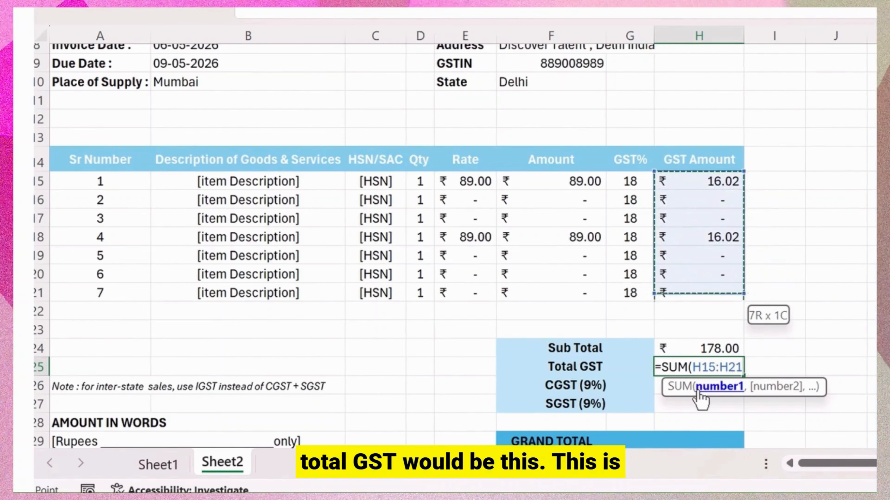
{"action": "type", "text": ")"}
{"action": "key", "text": "Return"}
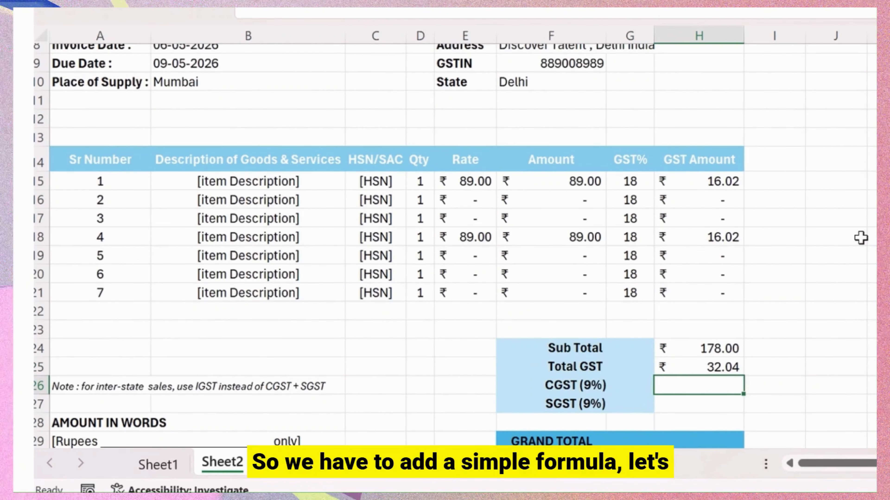
Enter =SUM(H15:H21)/2 in the CGST (9%) cell, giving ₹16.02.
{"action": "type", "text": "=SUM("}
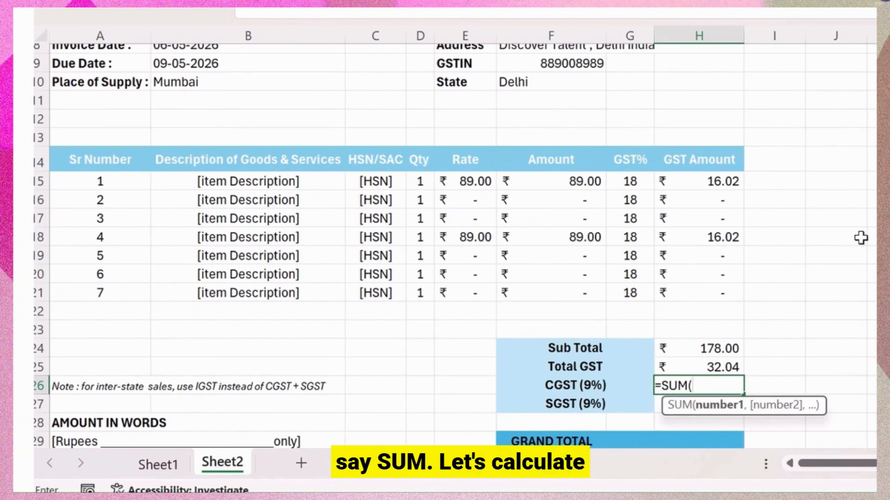
{"action": "key", "text": "Up"}
{"action": "key", "text": "Up"}
{"action": "key", "text": "Up"}
{"action": "key", "text": "Up"}
{"action": "key", "text": "Up"}
{"action": "key", "text": "Up"}
{"action": "key", "text": "Up"}
{"action": "key", "text": "Up"}
{"action": "key", "text": "Up"}
{"action": "key", "text": "Up"}
{"action": "key", "text": "Up"}
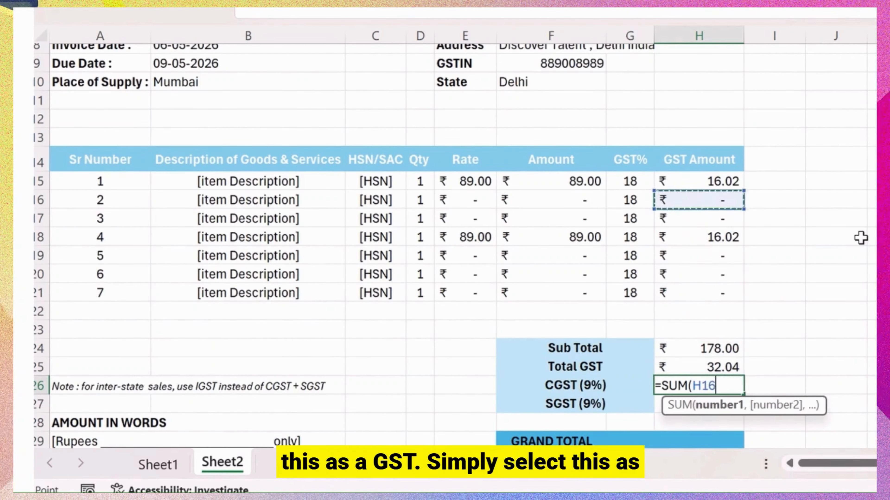
{"action": "key", "text": "shift+Down"}
{"action": "key", "text": "shift+Down"}
{"action": "key", "text": "shift+Down"}
{"action": "key", "text": "shift+Down"}
{"action": "key", "text": "shift+Down"}
{"action": "key", "text": "shift+Down"}
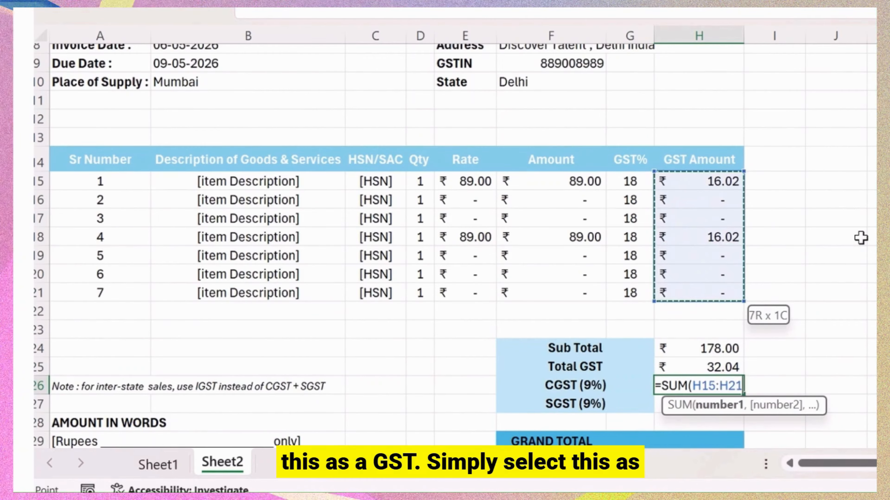
{"action": "type", "text": ")/2"}
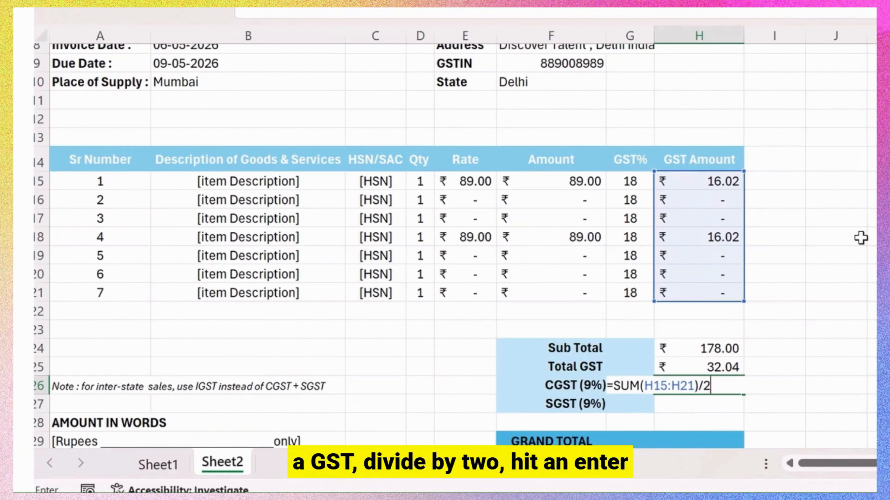
{"action": "key", "text": "Return"}
Fill the CGST formula down to SGST (9%) and correct its range back to H15:H21.
{"action": "key", "text": "Up"}
{"action": "key", "text": "shift+Down"}
{"action": "key", "text": "ctrl+d"}
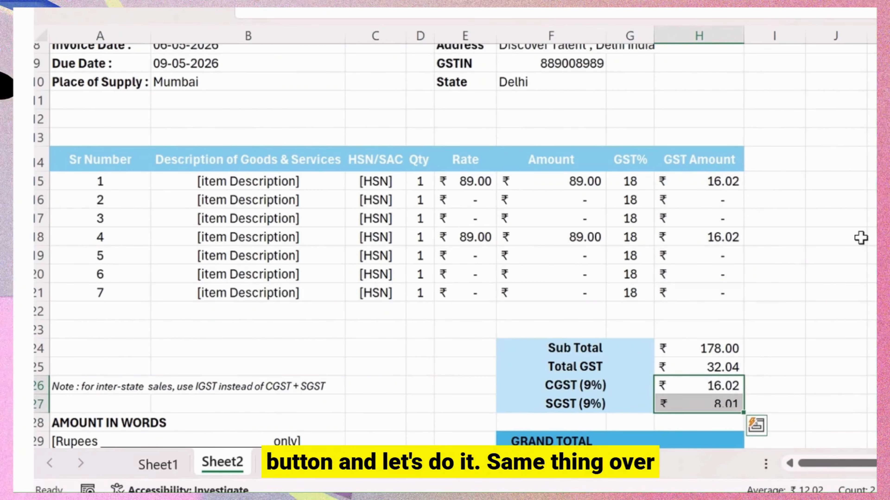
{"action": "key", "text": "Return"}
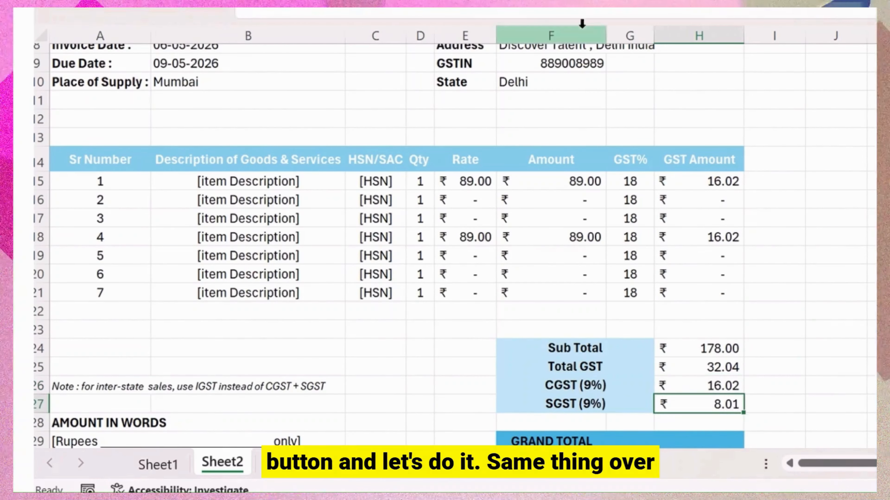
{"action": "left_click", "coordinate": [574, 11]}
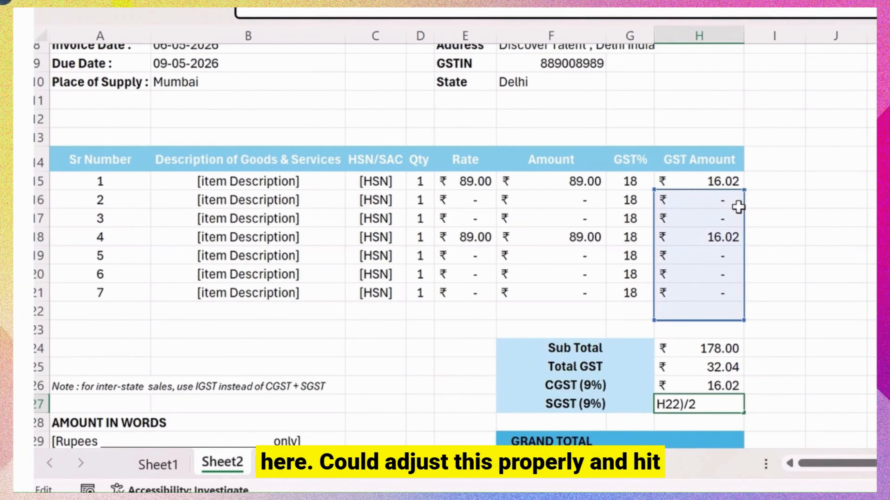
{"action": "left_click_drag", "start_coordinate": [741, 191], "coordinate": [739, 182]}
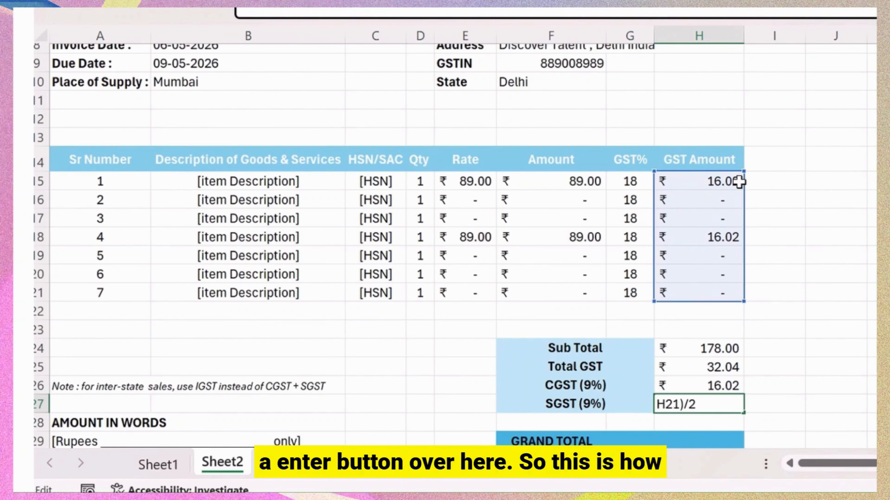
{"action": "key", "text": "Return"}
{"action": "key", "text": "Up"}
{"action": "key", "text": "Up"}
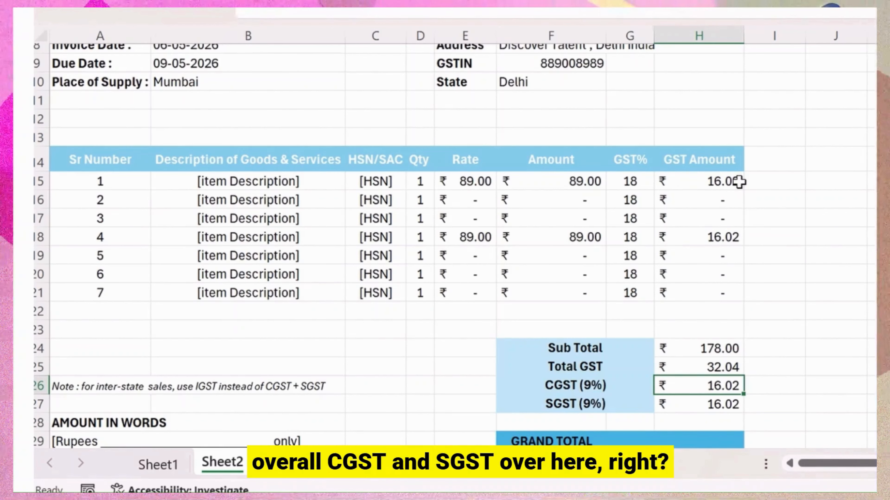
{"action": "key", "text": "Down"}
{"action": "key", "text": "Up"}
{"action": "key", "text": "Up"}
{"action": "key", "text": "Up"}
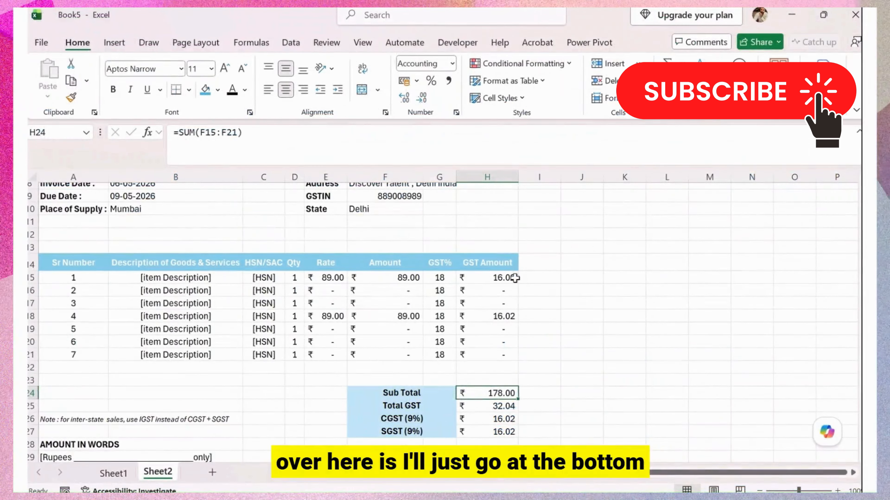
{"action": "key", "text": "Down"}
{"action": "key", "text": "Down"}
{"action": "key", "text": "Down"}
{"action": "key", "text": "Down"}
{"action": "key", "text": "Down"}
{"action": "key", "text": "Down"}
{"action": "key", "text": "Down"}
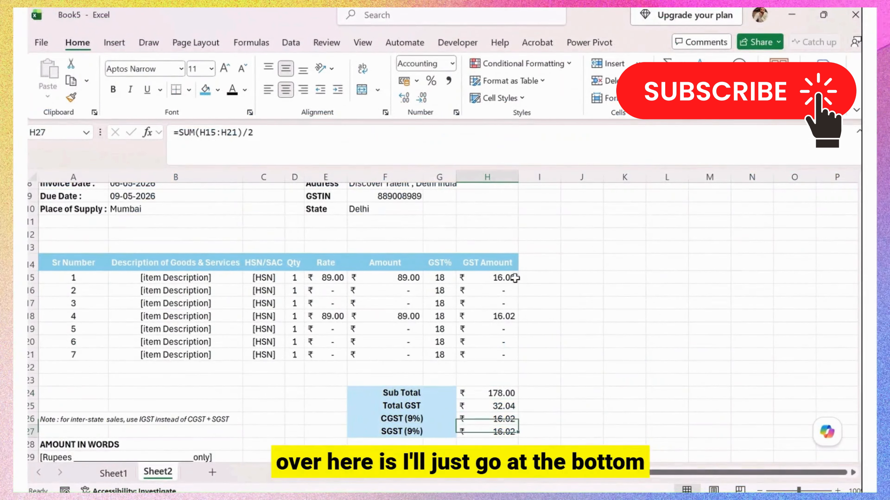
Enter =SUM(H24:H25) as the Grand Total, giving ₹211.22.
{"action": "key", "text": "Left"}
{"action": "key", "text": "Left"}
{"action": "key", "text": "Up"}
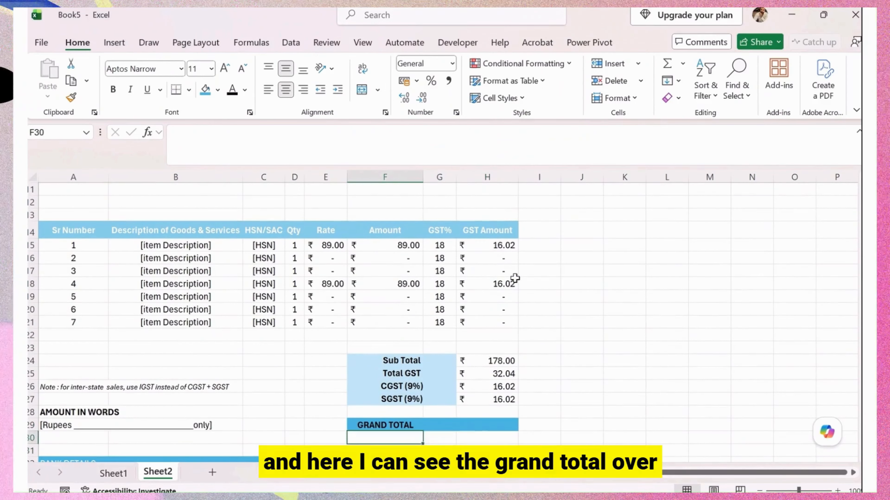
{"action": "key", "text": "Up"}
{"action": "key", "text": "Right"}
{"action": "key", "text": "Right"}
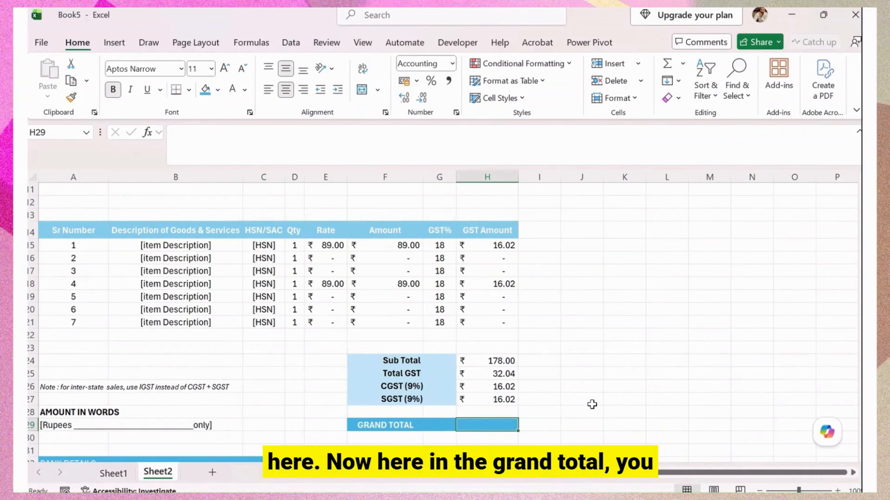
{"action": "type", "text": "=SUM("}
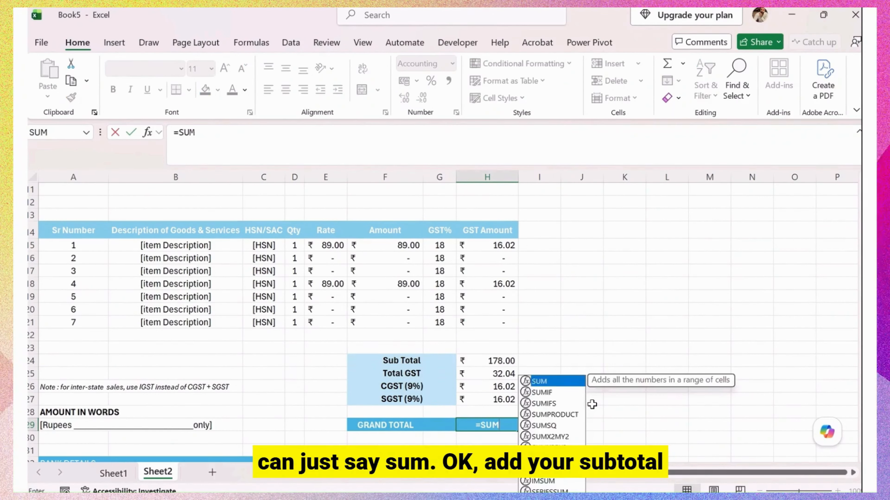
{"action": "key", "text": "Up"}
{"action": "key", "text": "Up"}
{"action": "key", "text": "Up"}
{"action": "key", "text": "Up"}
{"action": "key", "text": "Up"}
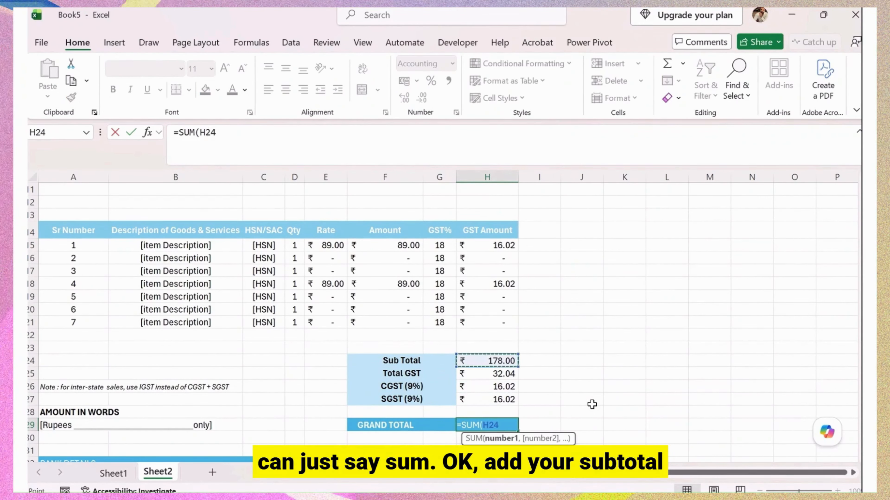
{"action": "key", "text": "shift+Down"}
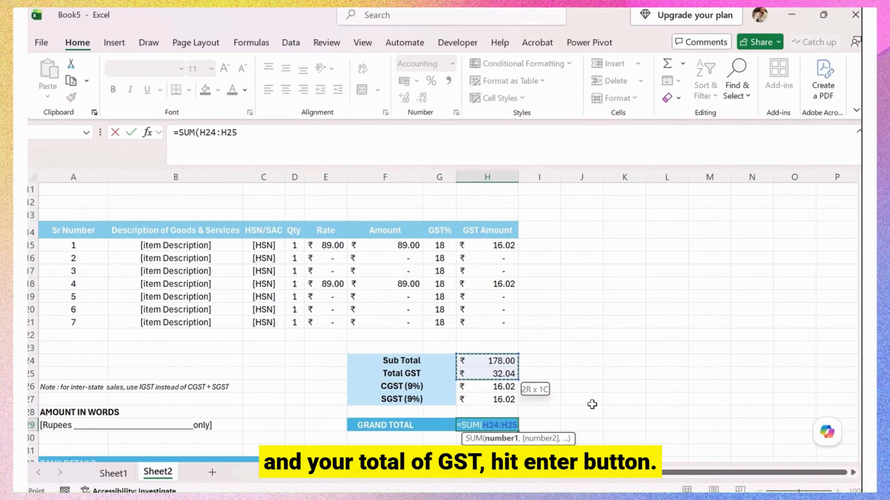
{"action": "key", "text": "Return"}
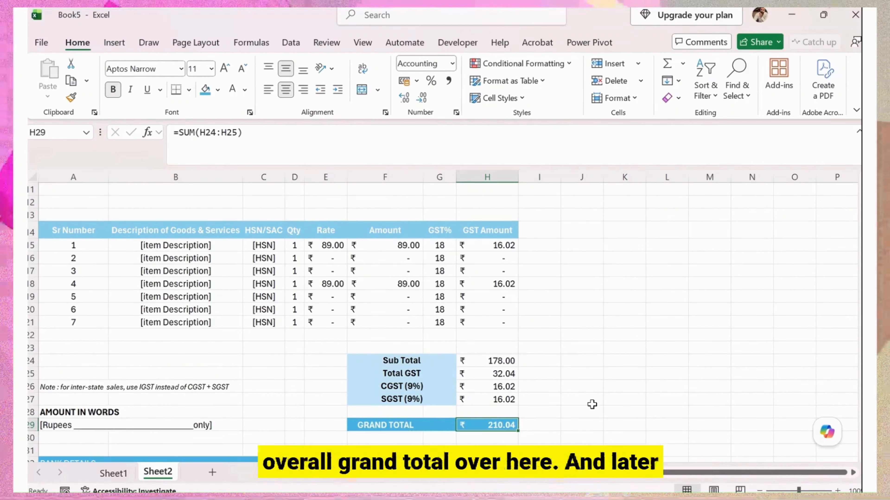
{"action": "key", "text": "Left"}
{"action": "key", "text": "Left"}
{"action": "key", "text": "Left"}
{"action": "key", "text": "Left"}
{"action": "key", "text": "Left"}
{"action": "key", "text": "Left"}
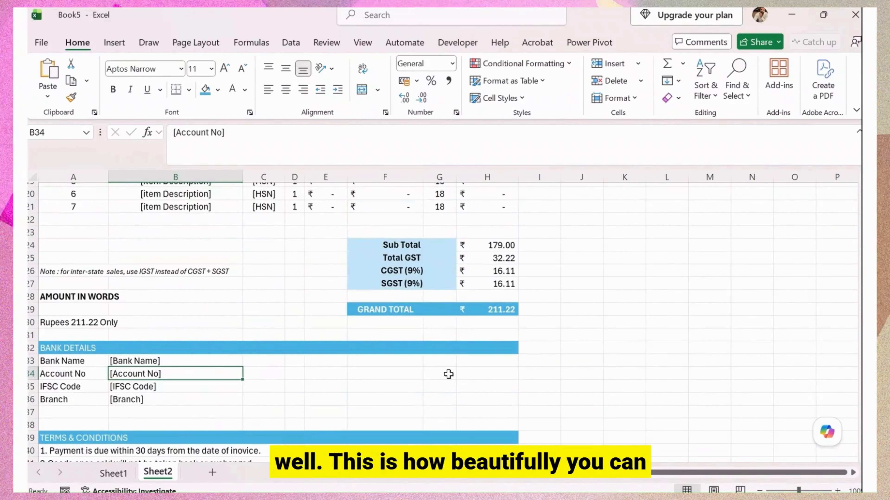
Insert a blank column before column A and a blank row above row 1.
{"action": "scroll", "coordinate": [448, 374], "scroll_direction": "up", "scroll_amount": 6}
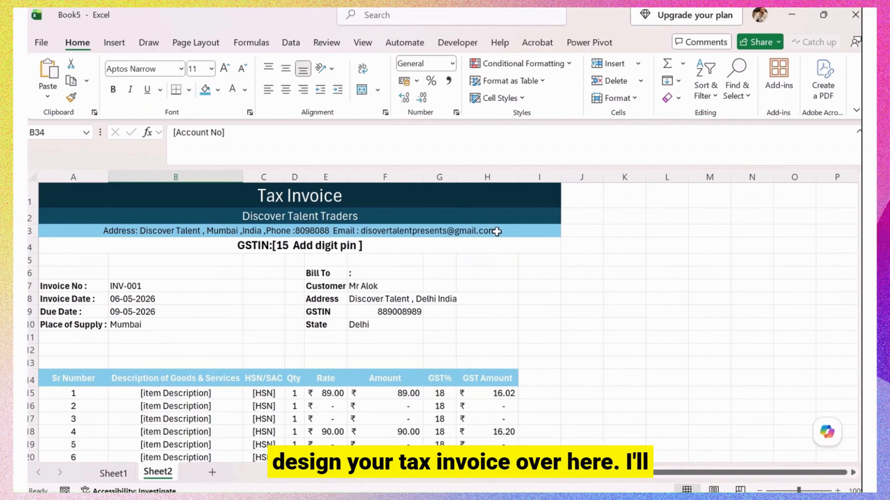
{"action": "right_click", "coordinate": [105, 177]}
{"action": "left_click", "coordinate": [152, 331]}
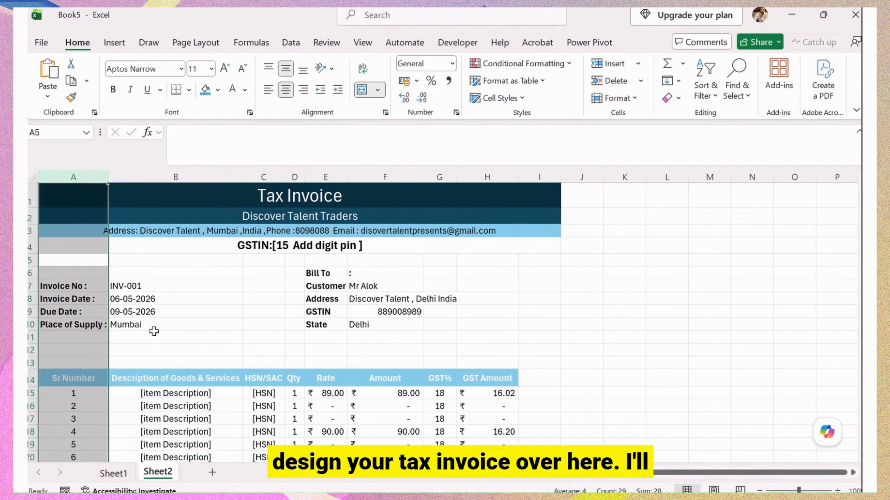
{"action": "left_click", "coordinate": [56, 211]}
{"action": "left_click", "coordinate": [31, 196]}
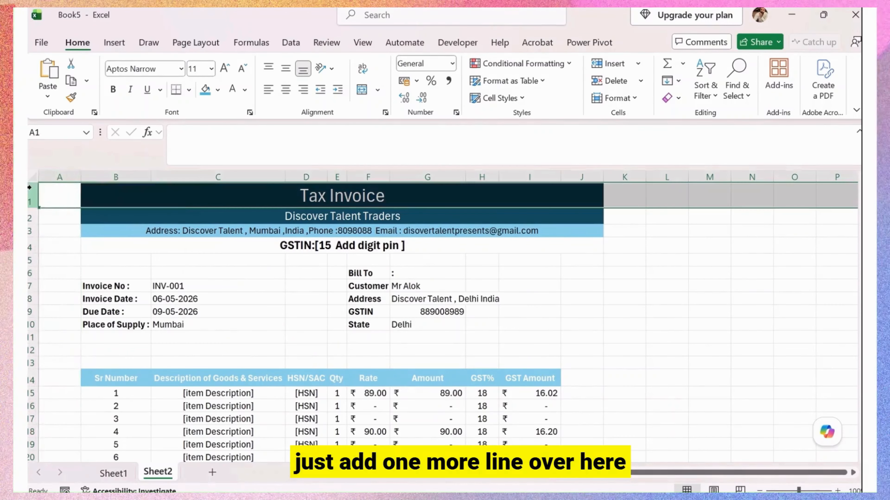
{"action": "right_click", "coordinate": [31, 191]}
{"action": "left_click", "coordinate": [66, 339]}
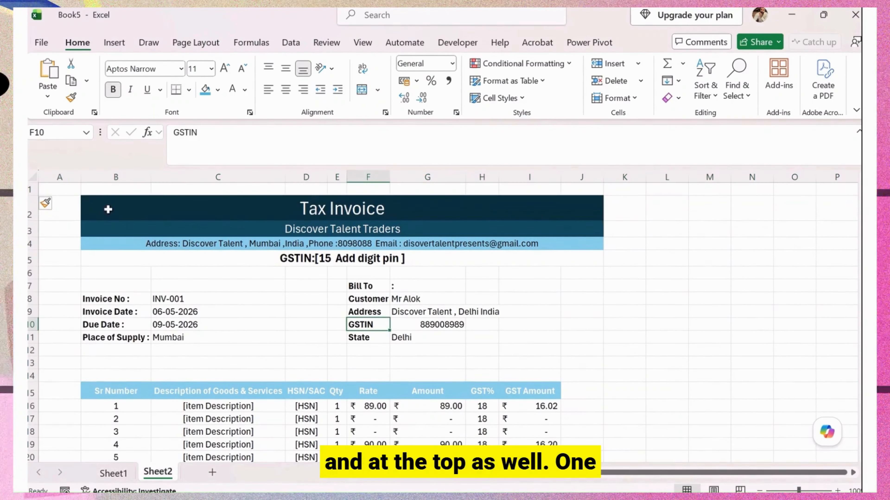
{"action": "scroll", "coordinate": [371, 334], "scroll_direction": "down", "scroll_amount": 8}
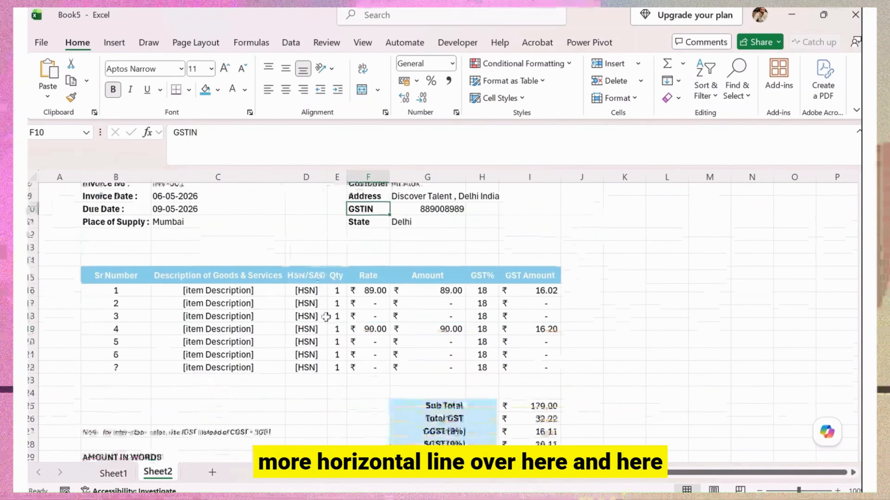
{"action": "scroll", "coordinate": [377, 333], "scroll_direction": "up", "scroll_amount": 3}
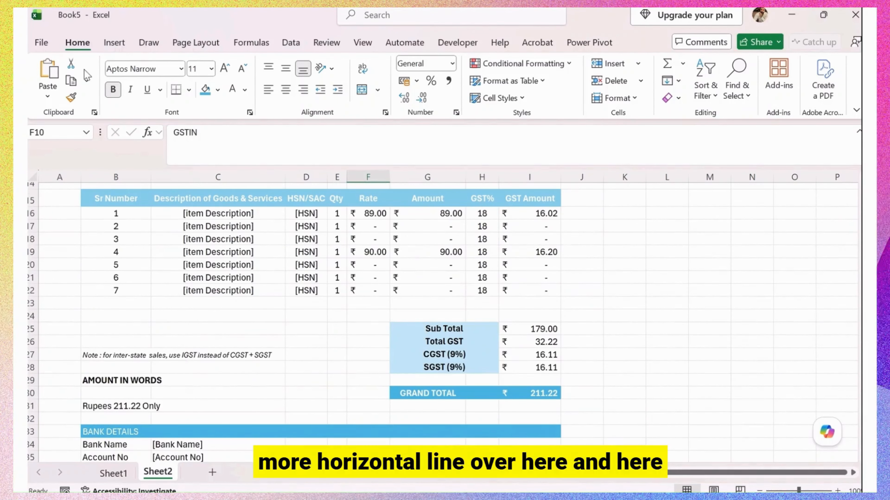
{"action": "left_click", "coordinate": [114, 42]}
Draw a rectangle shape over the invoice and stretch it up to the top row.
{"action": "left_click", "coordinate": [219, 95]}
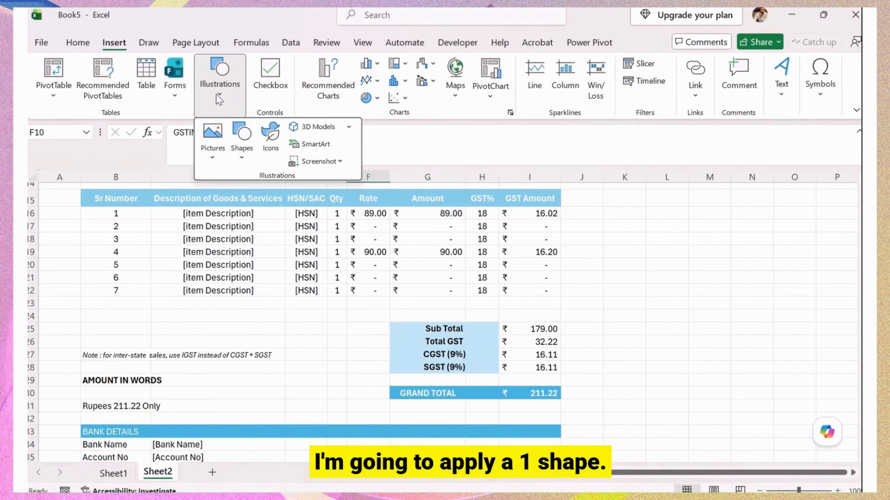
{"action": "left_click", "coordinate": [246, 161]}
{"action": "left_click", "coordinate": [287, 199]}
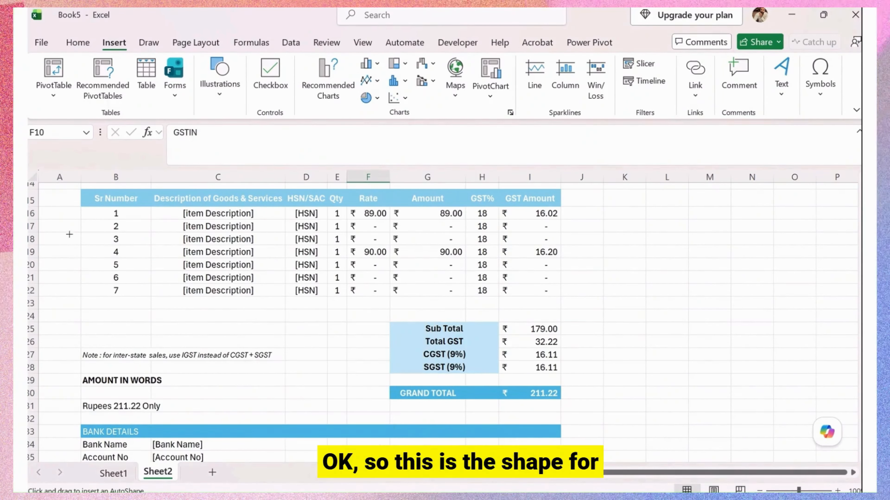
{"action": "mouse_move", "coordinate": [64, 217]}
{"action": "left_mouse_down"}
{"action": "mouse_move", "coordinate": [357, 479]}
{"action": "mouse_move", "coordinate": [645, 480]}
{"action": "mouse_move", "coordinate": [589, 480]}
{"action": "left_mouse_up"}
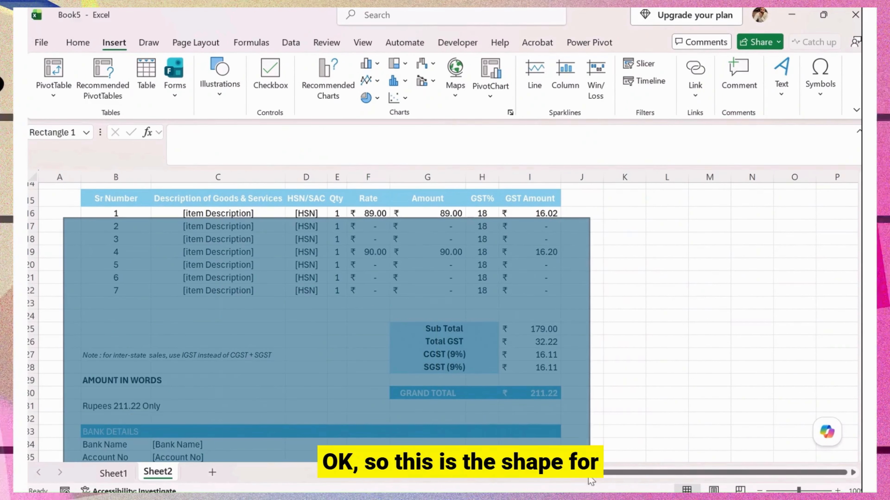
{"action": "scroll", "coordinate": [407, 336], "scroll_direction": "up", "scroll_amount": 4}
{"action": "scroll", "coordinate": [433, 399], "scroll_direction": "up", "scroll_amount": 1}
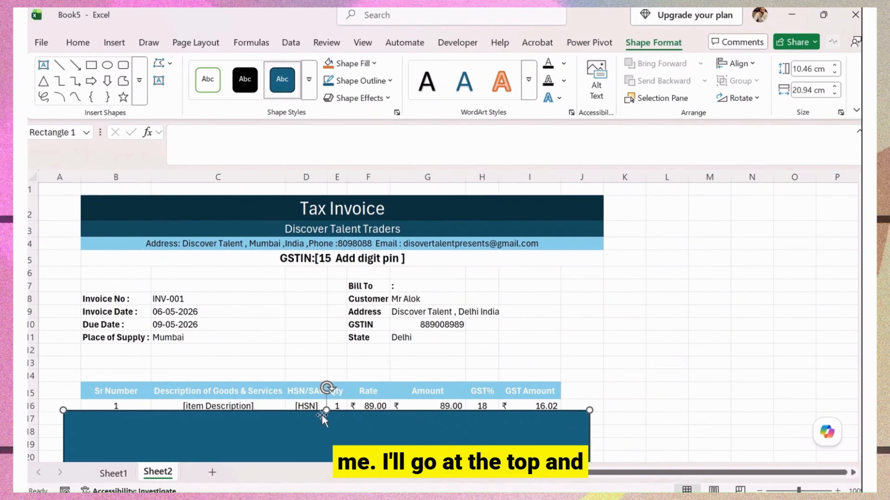
{"action": "left_click_drag", "start_coordinate": [324, 413], "coordinate": [325, 190]}
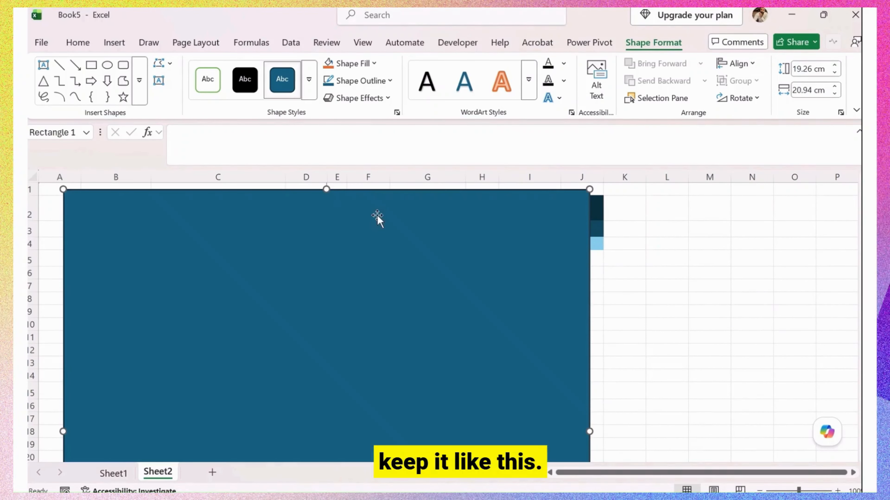
Delete column J and extend the rectangle down to row 44.
{"action": "right_click", "coordinate": [595, 177]}
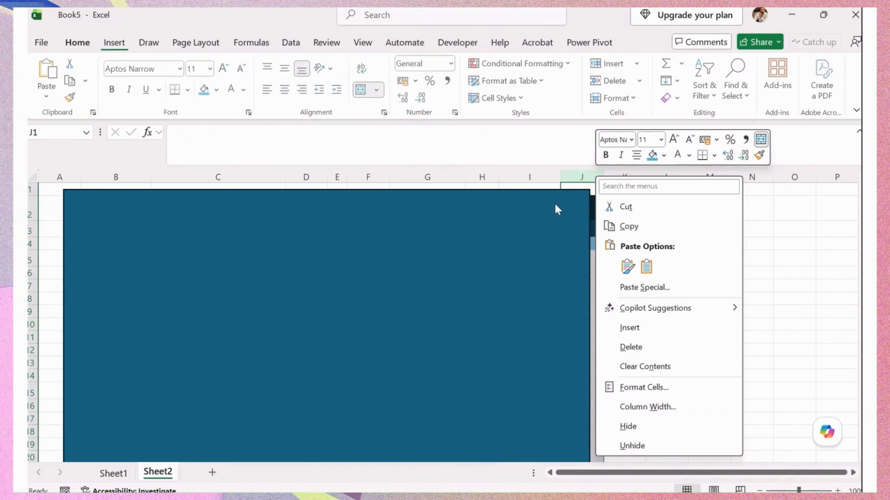
{"action": "left_click", "coordinate": [672, 352]}
{"action": "left_click", "coordinate": [543, 285]}
{"action": "scroll", "coordinate": [415, 369], "scroll_direction": "down", "scroll_amount": 8}
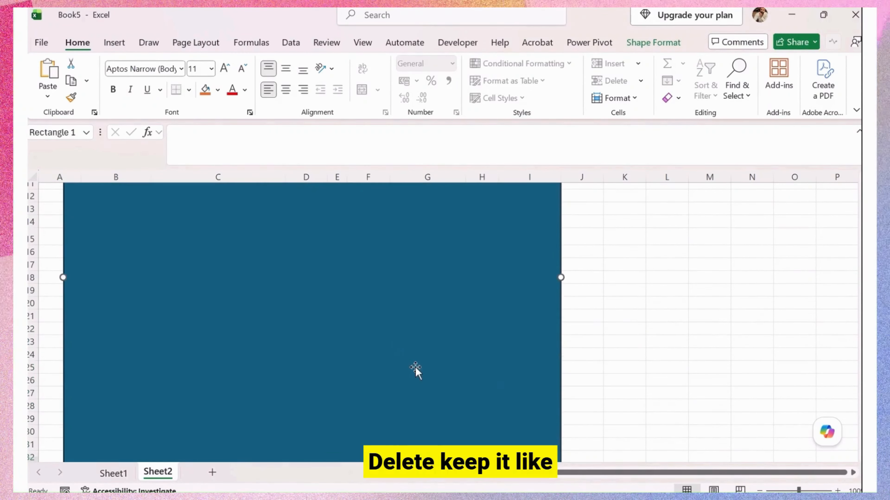
{"action": "left_click_drag", "start_coordinate": [312, 326], "coordinate": [315, 430]}
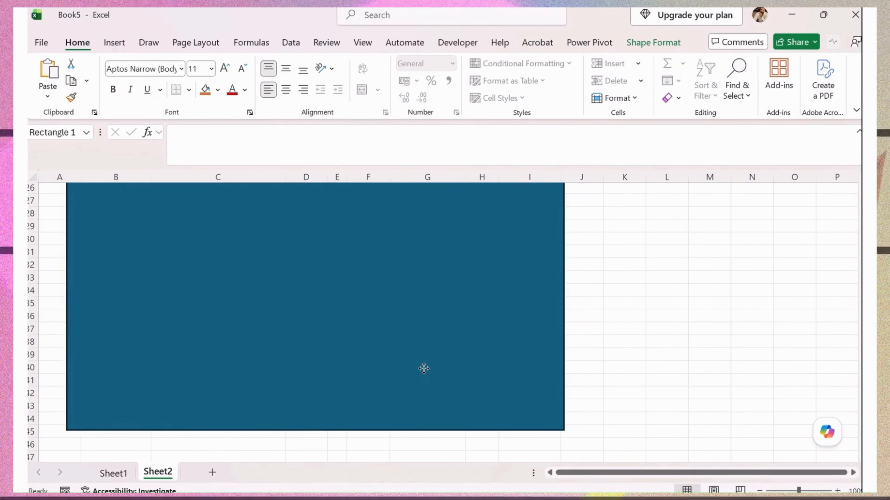
Set the rectangle to No Fill and nudge the frame slightly into place.
{"action": "left_click", "coordinate": [652, 42]}
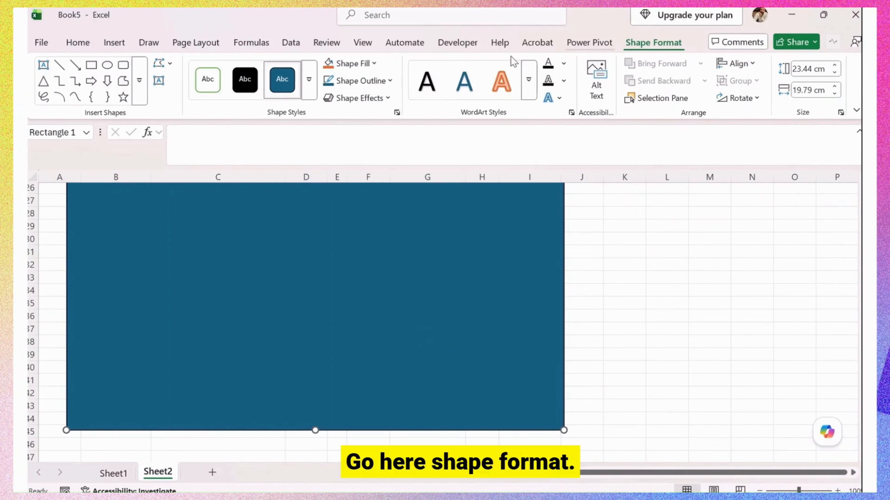
{"action": "left_click", "coordinate": [362, 43]}
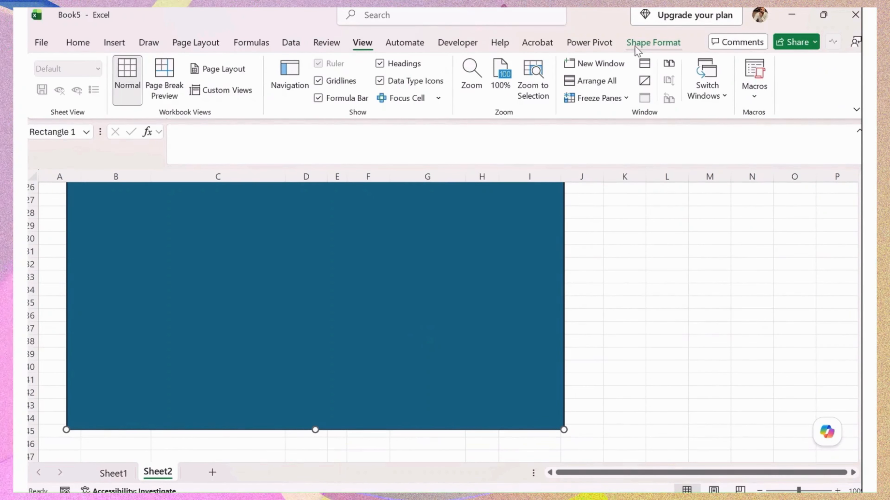
{"action": "left_click", "coordinate": [652, 43]}
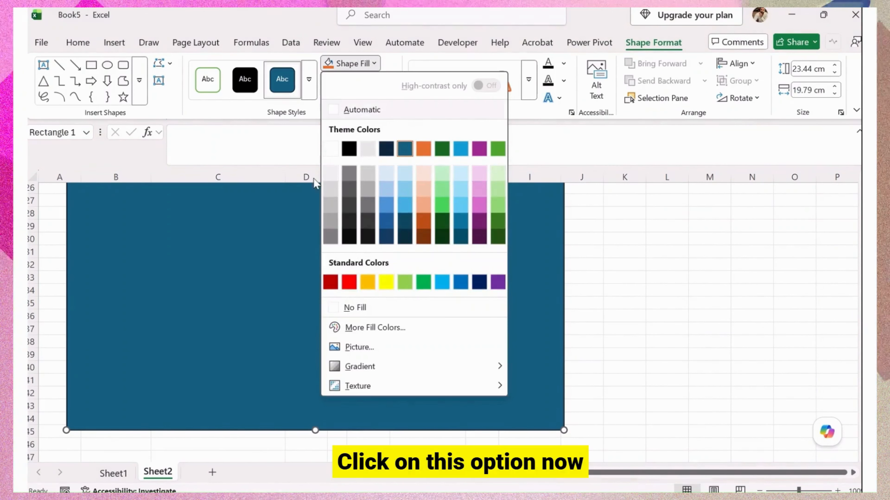
{"action": "left_click", "coordinate": [377, 307]}
{"action": "scroll", "coordinate": [428, 366], "scroll_direction": "up", "scroll_amount": 8}
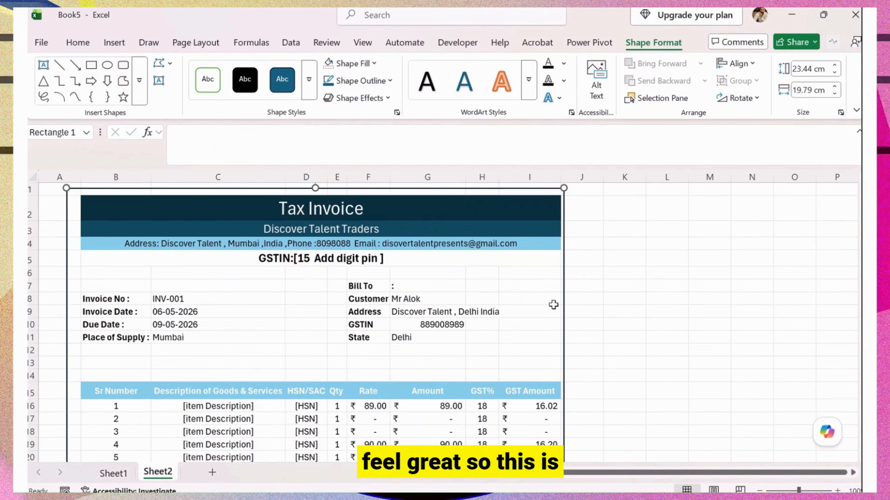
{"action": "left_click_drag", "start_coordinate": [566, 239], "coordinate": [574, 240]}
{"action": "left_click", "coordinate": [300, 211]}
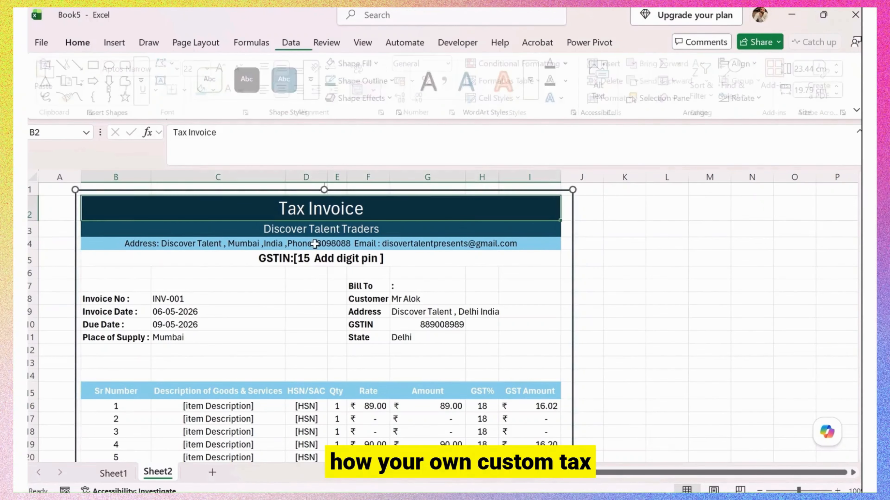
Type 'For , Discover Talent' in G43 as the invoice's signature line.
{"action": "left_click", "coordinate": [316, 287]}
{"action": "scroll", "coordinate": [322, 326], "scroll_direction": "down", "scroll_amount": 2}
{"action": "scroll", "coordinate": [323, 330], "scroll_direction": "down", "scroll_amount": 9}
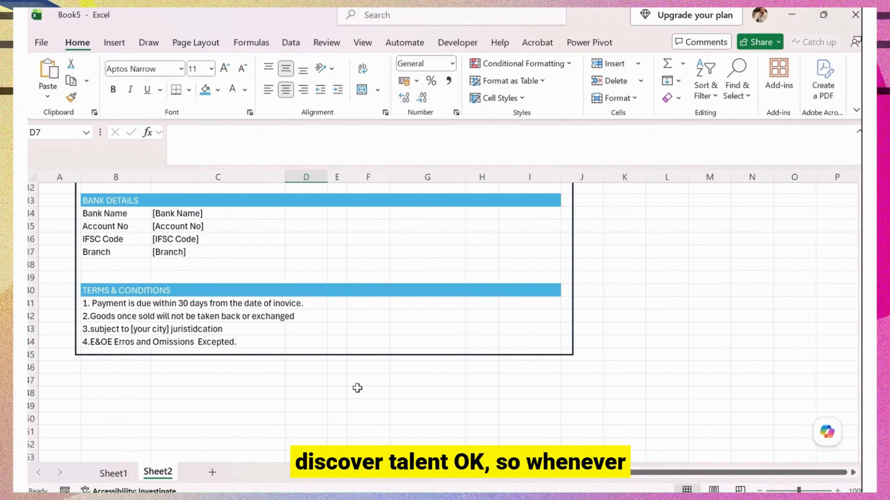
{"action": "left_click", "coordinate": [394, 331]}
{"action": "type", "text": "For , Discover T"}
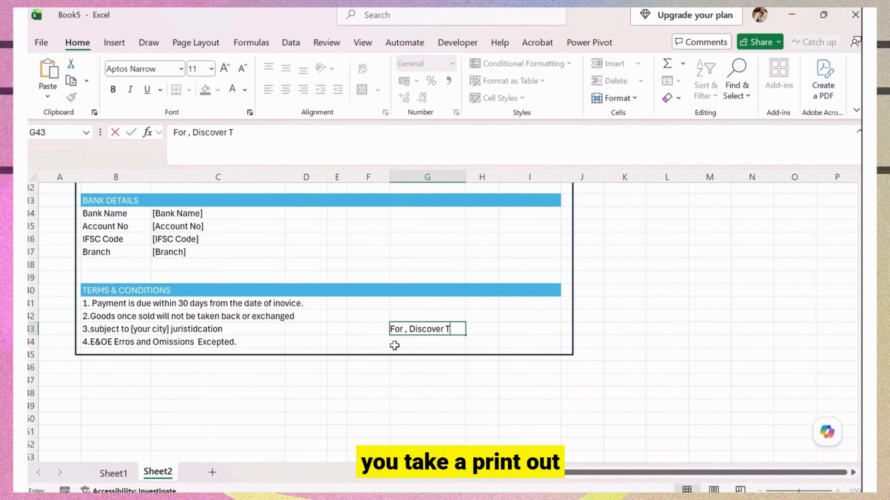
{"action": "type", "text": "alent"}
{"action": "key", "text": "Return"}
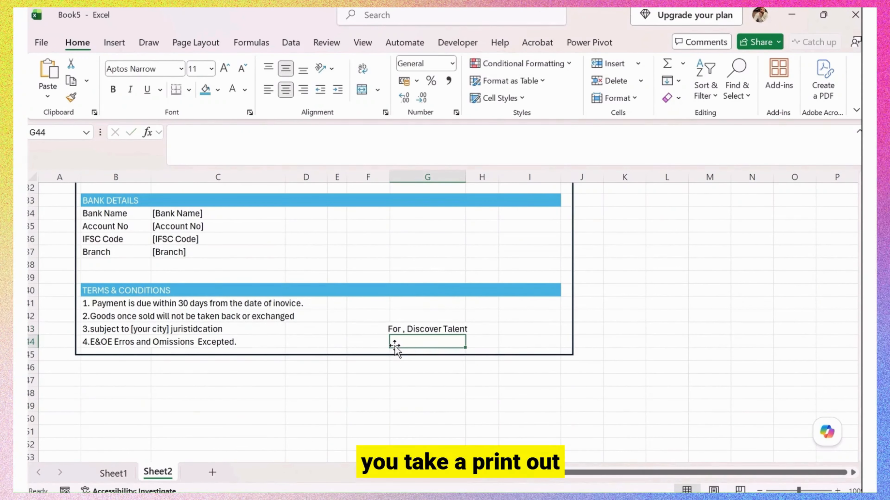
{"action": "key", "text": "Up"}
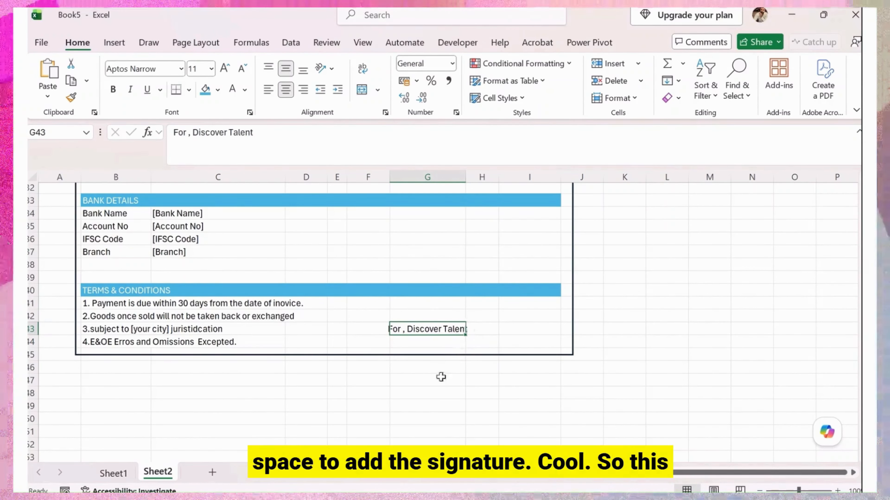
{"action": "left_click", "coordinate": [440, 418]}
{"action": "scroll", "coordinate": [475, 368], "scroll_direction": "up", "scroll_amount": 10}
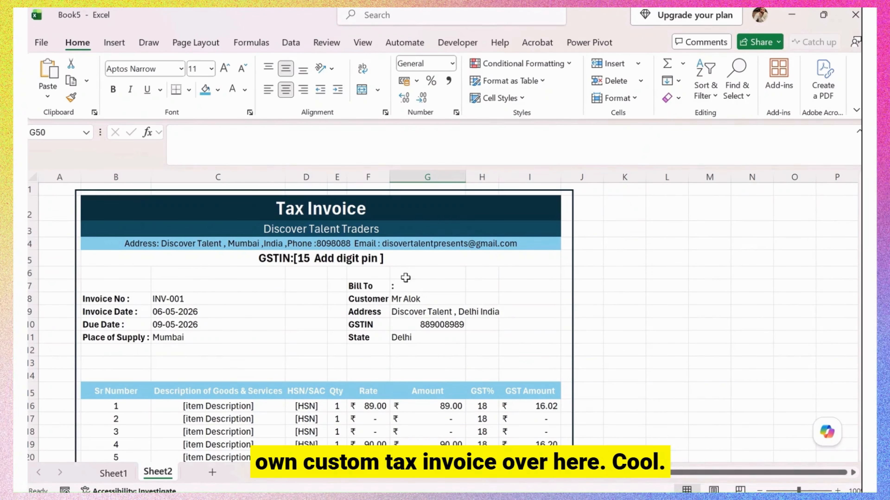
Hide the sheet's gridlines from the View tab.
{"action": "scroll", "coordinate": [405, 278], "scroll_direction": "down", "scroll_amount": 7}
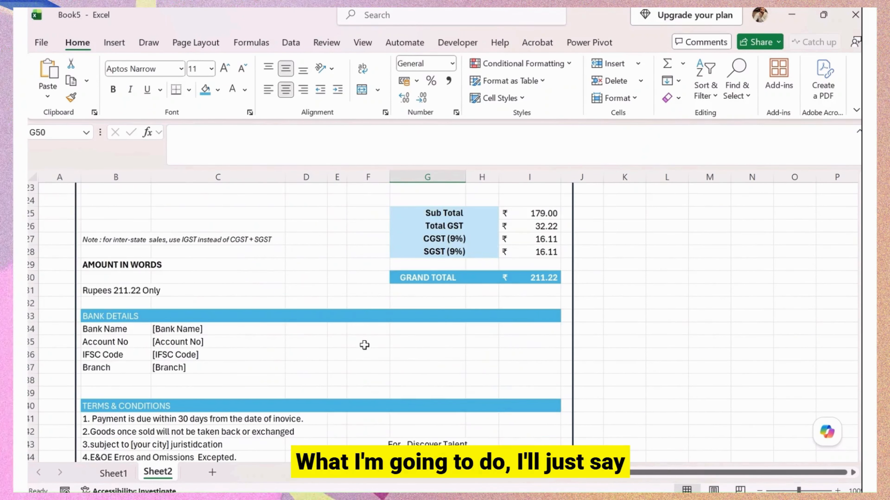
{"action": "scroll", "coordinate": [365, 345], "scroll_direction": "up", "scroll_amount": 3}
{"action": "left_click", "coordinate": [363, 42]}
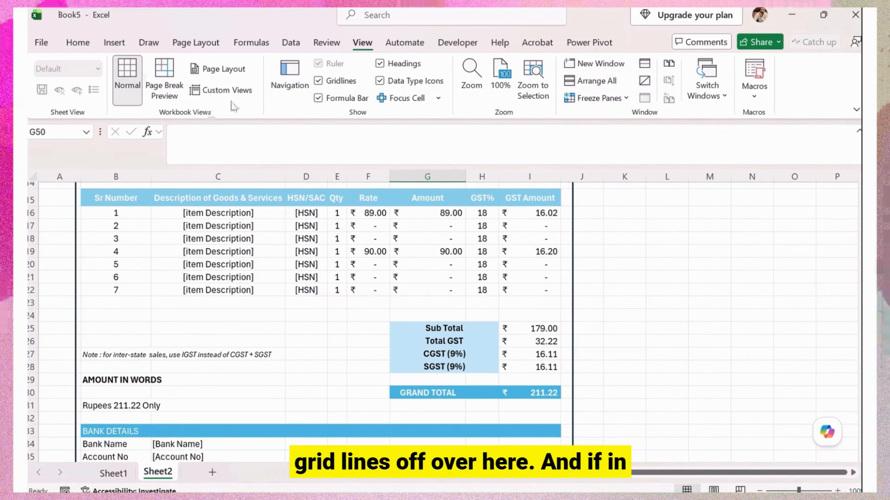
{"action": "left_click", "coordinate": [336, 81]}
{"action": "scroll", "coordinate": [259, 210], "scroll_direction": "up", "scroll_amount": 5}
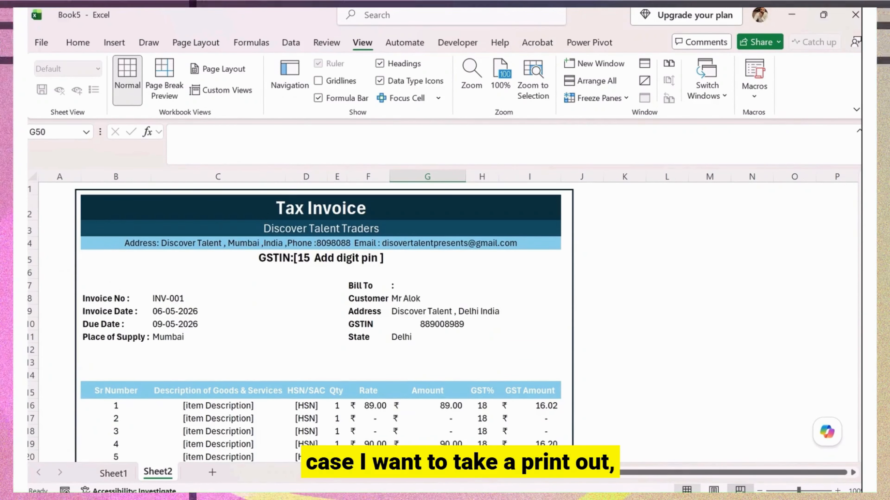
In Page Break Preview, drag the vertical page break right so the invoice fits one page.
{"action": "left_click", "coordinate": [740, 490]}
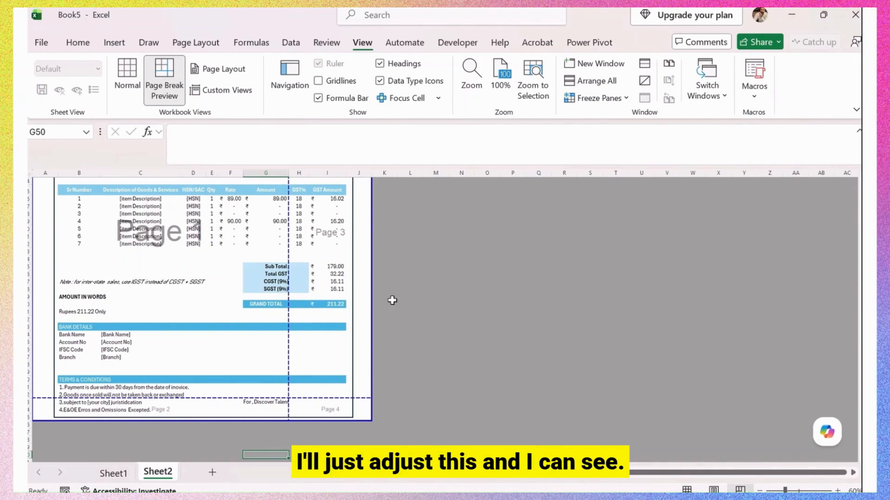
{"action": "left_click_drag", "start_coordinate": [288, 301], "coordinate": [392, 300]}
{"action": "scroll", "coordinate": [259, 389], "scroll_direction": "up", "scroll_amount": 5}
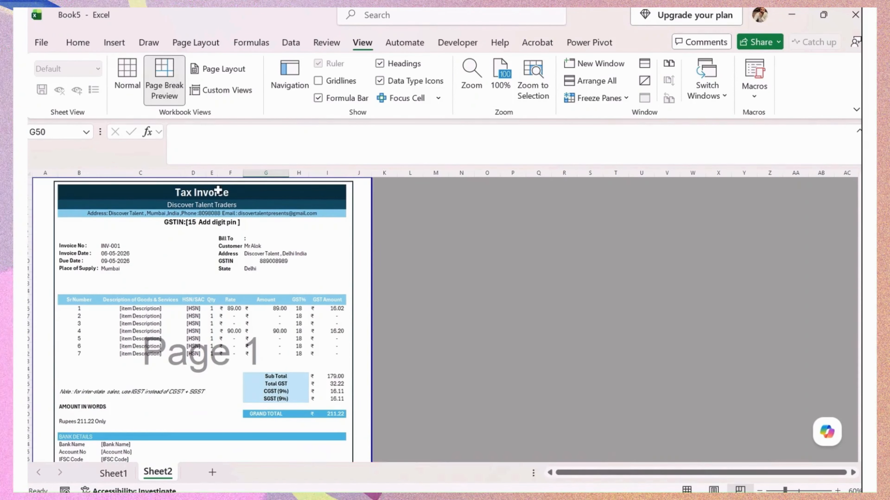
{"action": "scroll", "coordinate": [209, 307], "scroll_direction": "down", "scroll_amount": 5}
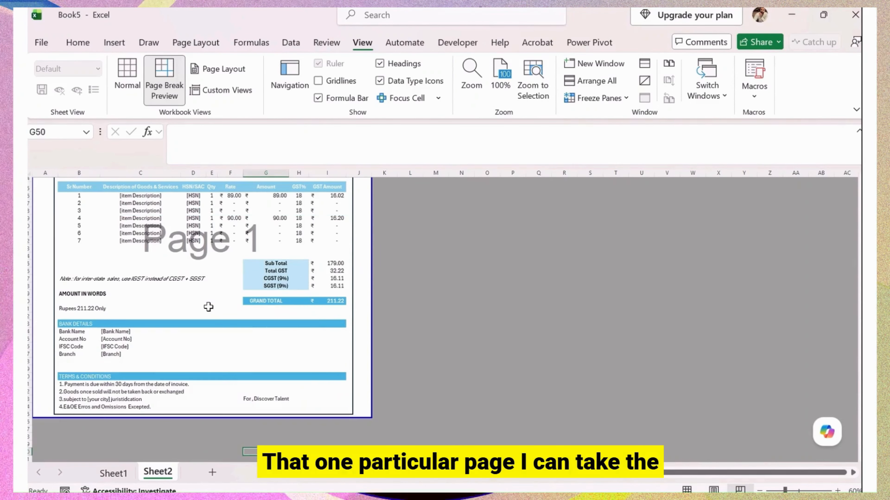
Rename Sheet2 to 'Tax Invoice Custom'.
{"action": "double_click", "coordinate": [158, 472]}
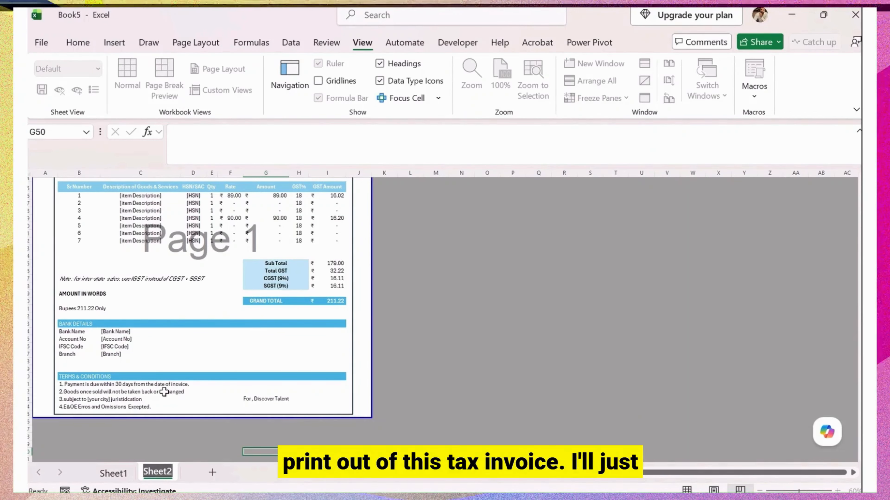
{"action": "type", "text": "Tax Inv"}
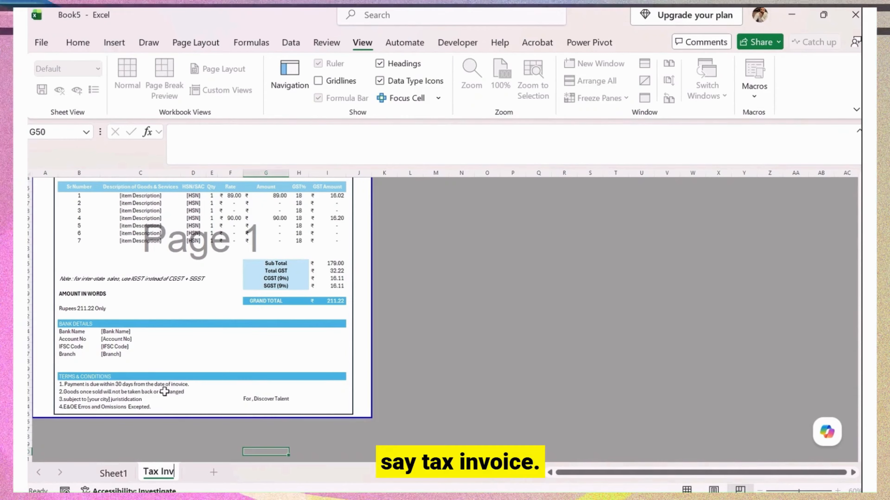
{"action": "type", "text": "oice"}
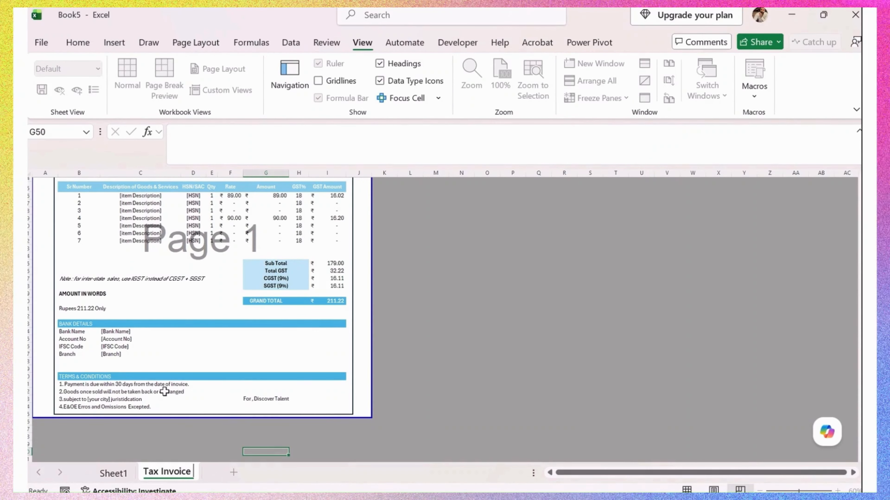
{"action": "type", "text": " Custom"}
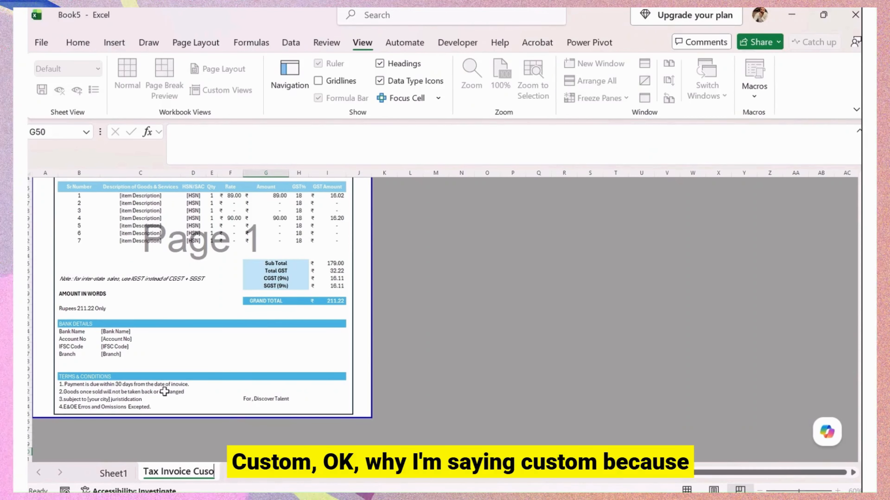
{"action": "left_click", "coordinate": [193, 437]}
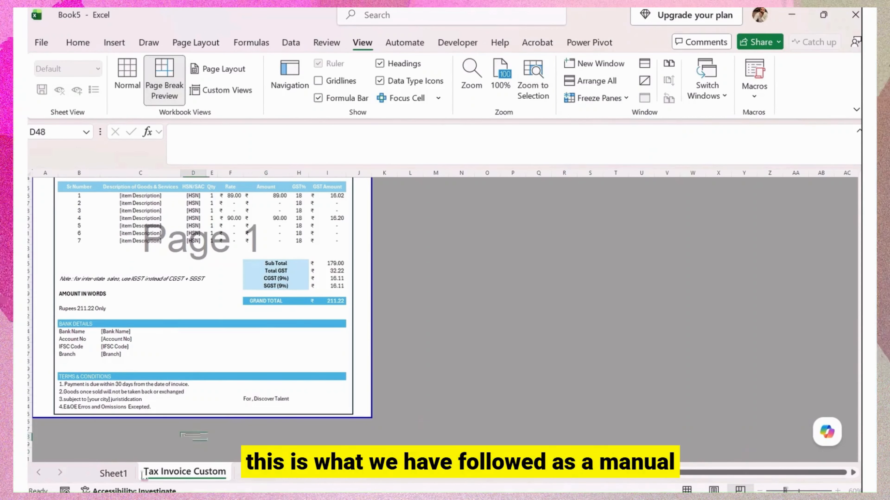
Delete Sheet1 from the workbook and confirm.
{"action": "right_click", "coordinate": [120, 474]}
{"action": "left_click", "coordinate": [156, 277]}
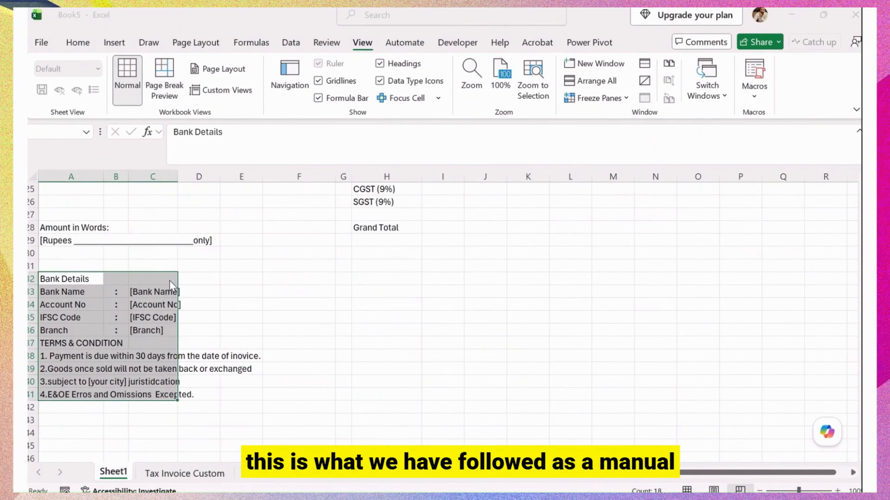
{"action": "left_click", "coordinate": [479, 282]}
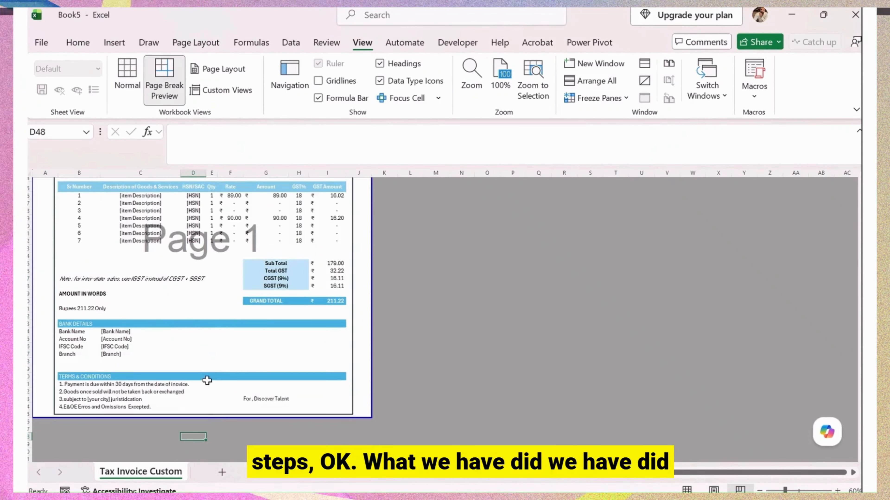
{"action": "scroll", "coordinate": [282, 356], "scroll_direction": "up", "scroll_amount": 1}
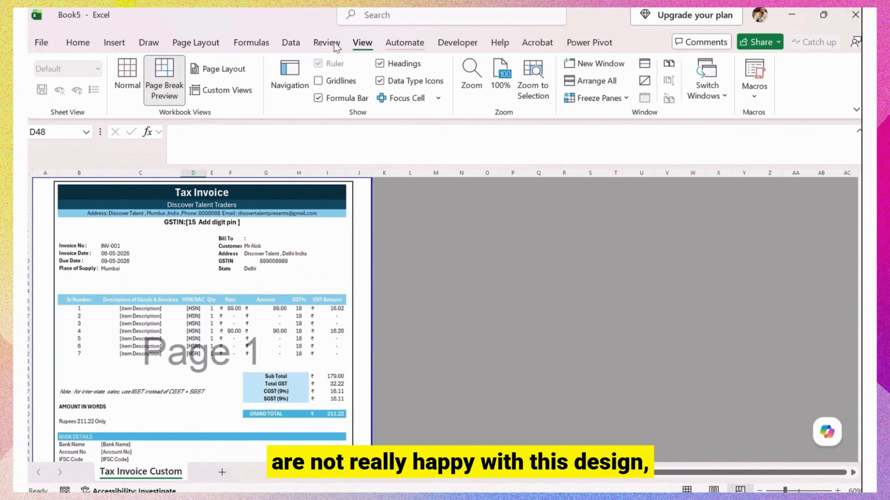
Try the Red Orange and a blue theme colour scheme on the invoice.
{"action": "left_click", "coordinate": [252, 42]}
{"action": "left_click", "coordinate": [195, 43]}
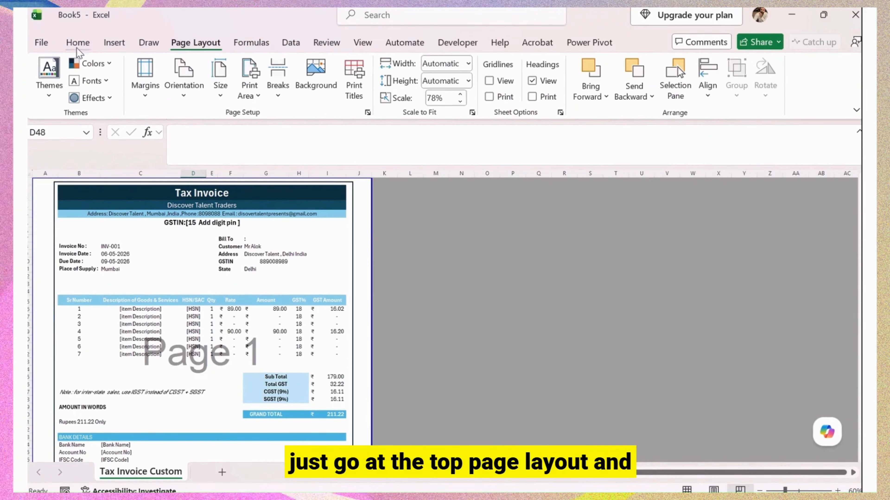
{"action": "left_click", "coordinate": [92, 63]}
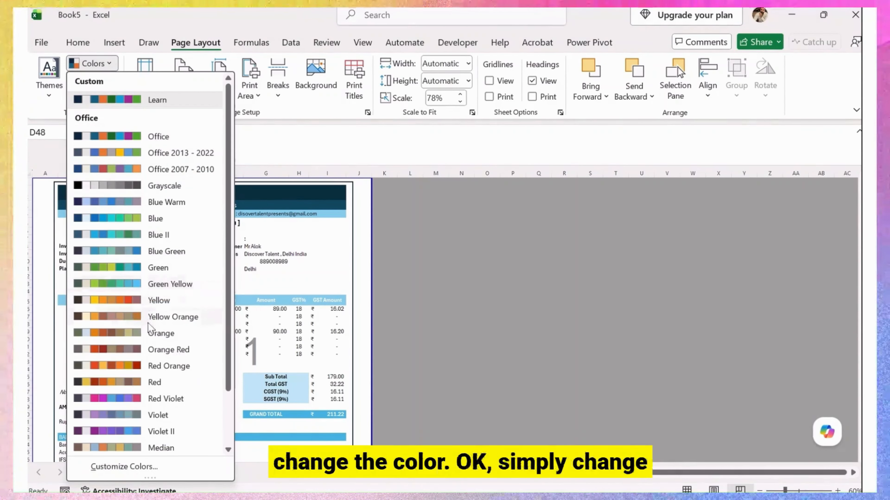
{"action": "left_click", "coordinate": [161, 366]}
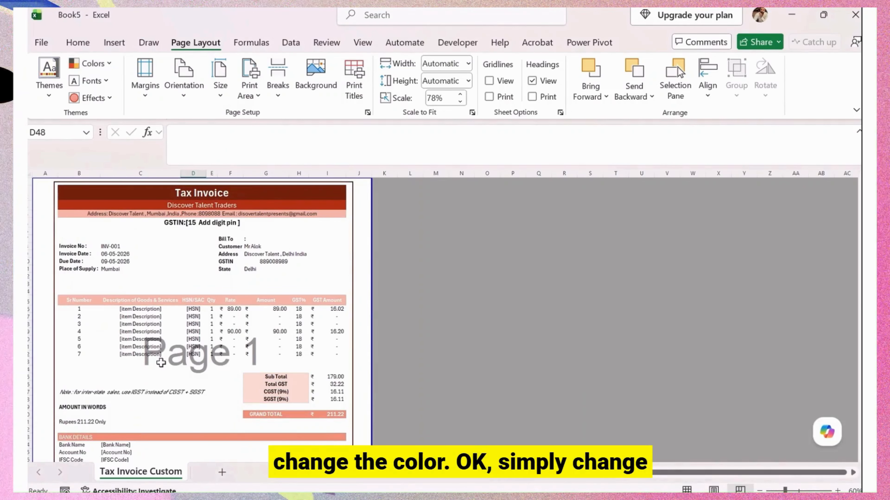
{"action": "scroll", "coordinate": [210, 333], "scroll_direction": "down", "scroll_amount": 4}
{"action": "scroll", "coordinate": [219, 353], "scroll_direction": "up", "scroll_amount": 4}
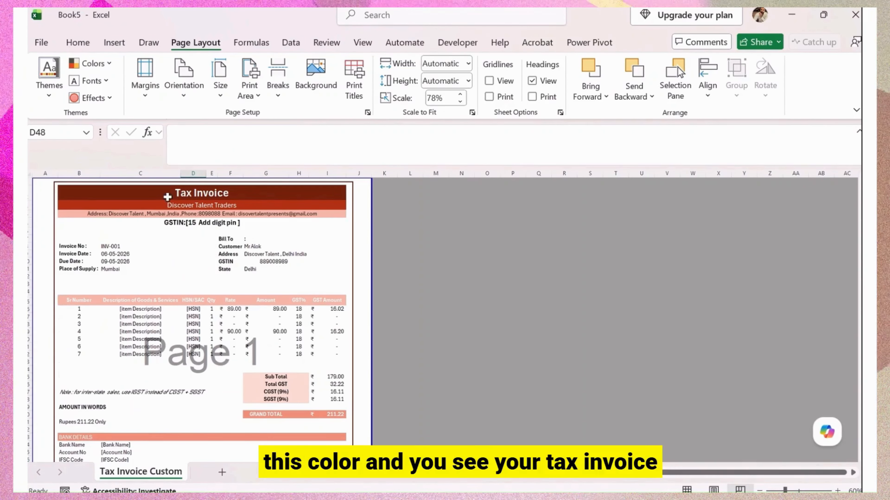
{"action": "left_click", "coordinate": [91, 64]}
{"action": "scroll", "coordinate": [140, 315], "scroll_direction": "down", "scroll_amount": 2}
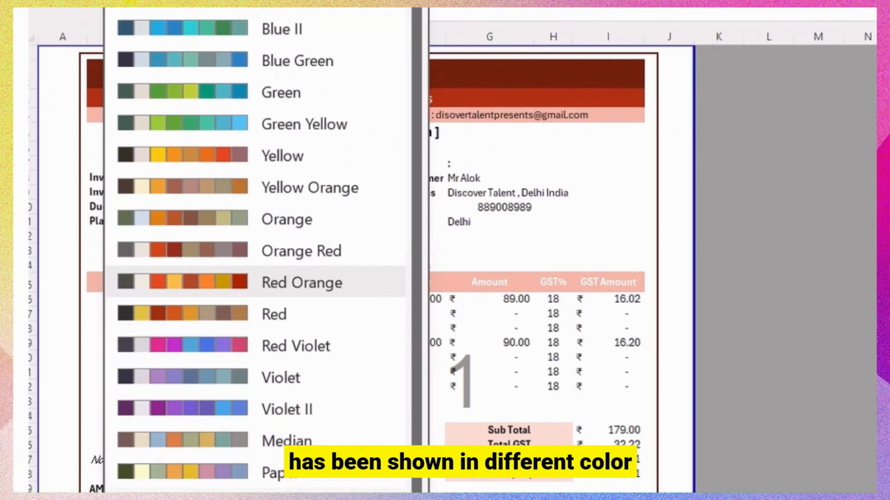
{"action": "left_click", "coordinate": [297, 62]}
{"action": "scroll", "coordinate": [421, 378], "scroll_direction": "down", "scroll_amount": 8}
{"action": "scroll", "coordinate": [422, 401], "scroll_direction": "up", "scroll_amount": 5}
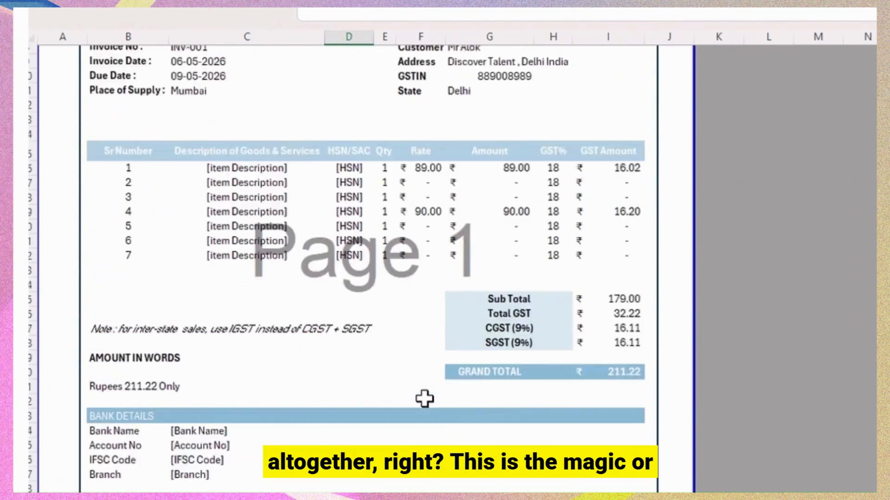
{"action": "scroll", "coordinate": [425, 399], "scroll_direction": "up", "scroll_amount": 3}
Try indigo, brown-orange and Green Yellow schemes, keep Office 2007 - 2010, then open print preview.
{"action": "left_click", "coordinate": [140, 8]}
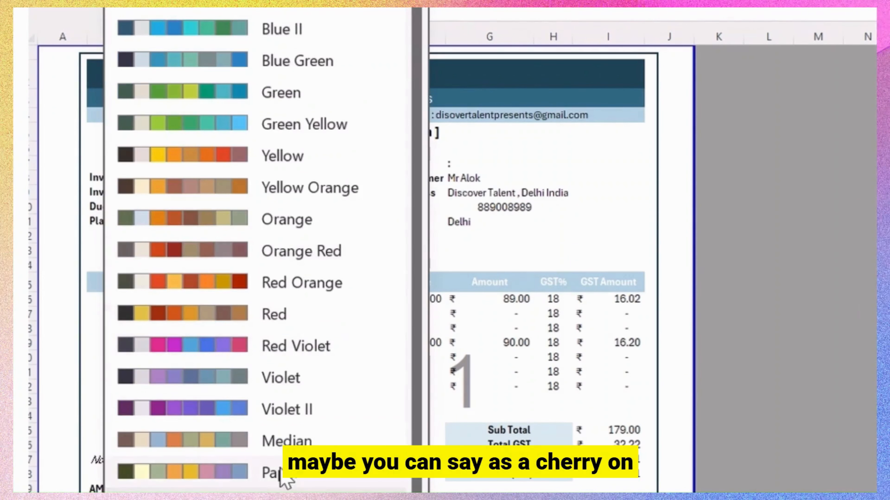
{"action": "left_click", "coordinate": [298, 498]}
{"action": "scroll", "coordinate": [315, 140], "scroll_direction": "down", "scroll_amount": 5}
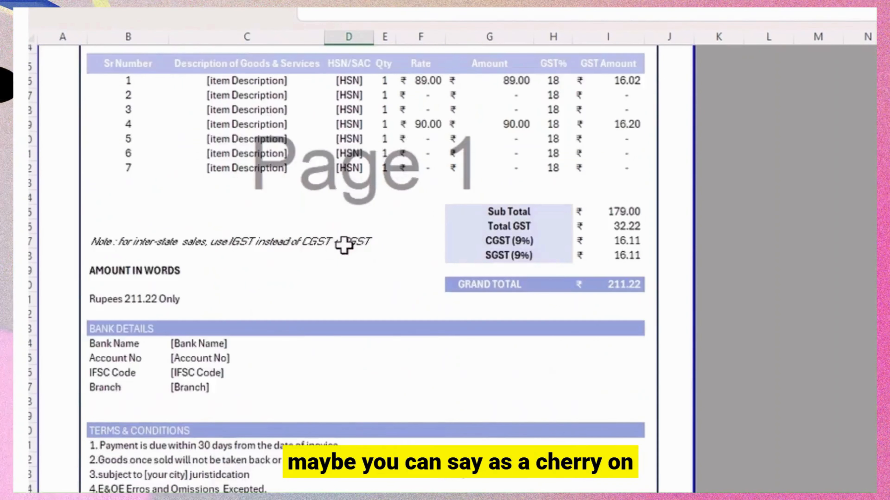
{"action": "scroll", "coordinate": [342, 247], "scroll_direction": "up", "scroll_amount": 5}
{"action": "left_click", "coordinate": [193, 14]}
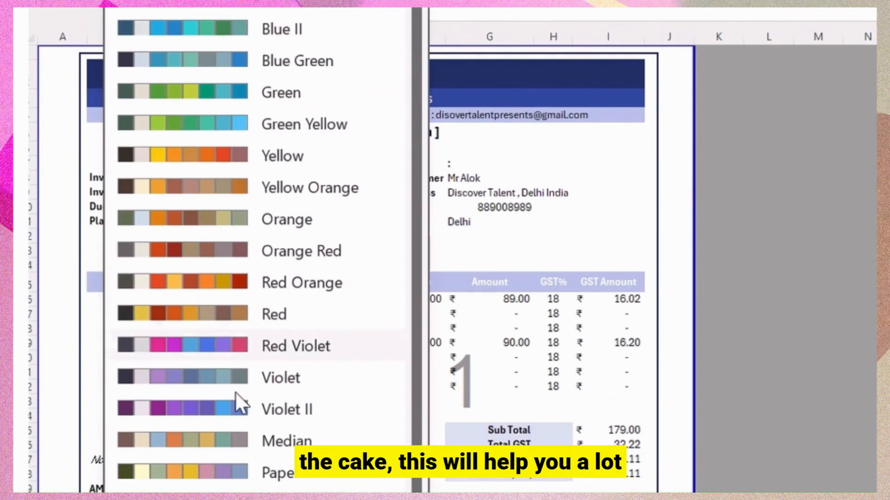
{"action": "left_click", "coordinate": [287, 498]}
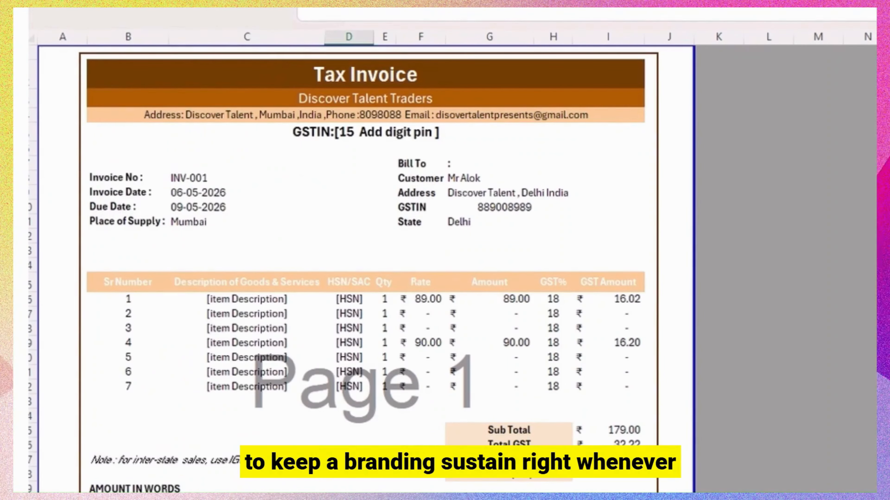
{"action": "left_click", "coordinate": [151, 10]}
{"action": "left_click", "coordinate": [274, 127]}
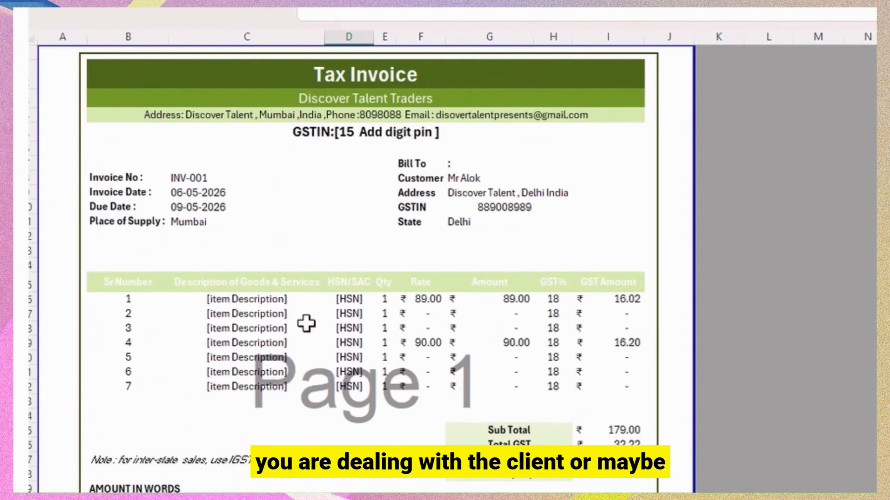
{"action": "left_click", "coordinate": [150, 10]}
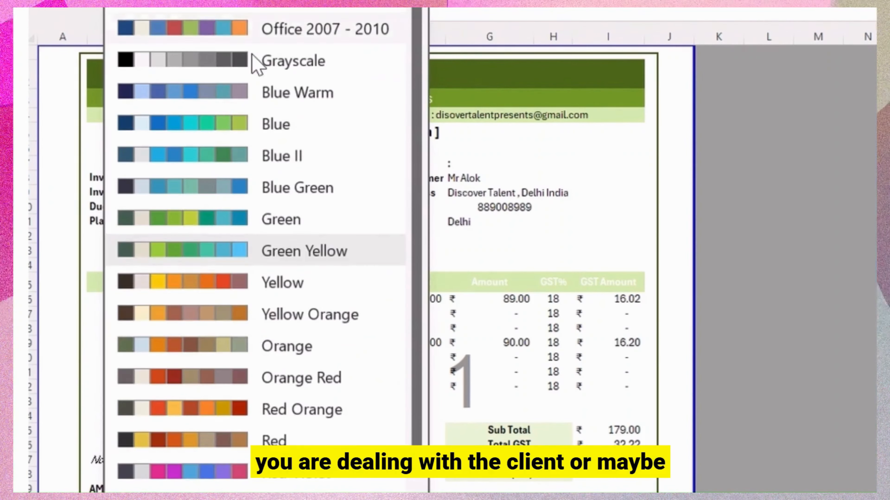
{"action": "left_click", "coordinate": [283, 13]}
{"action": "scroll", "coordinate": [372, 361], "scroll_direction": "down", "scroll_amount": 3}
{"action": "scroll", "coordinate": [377, 356], "scroll_direction": "up", "scroll_amount": 3}
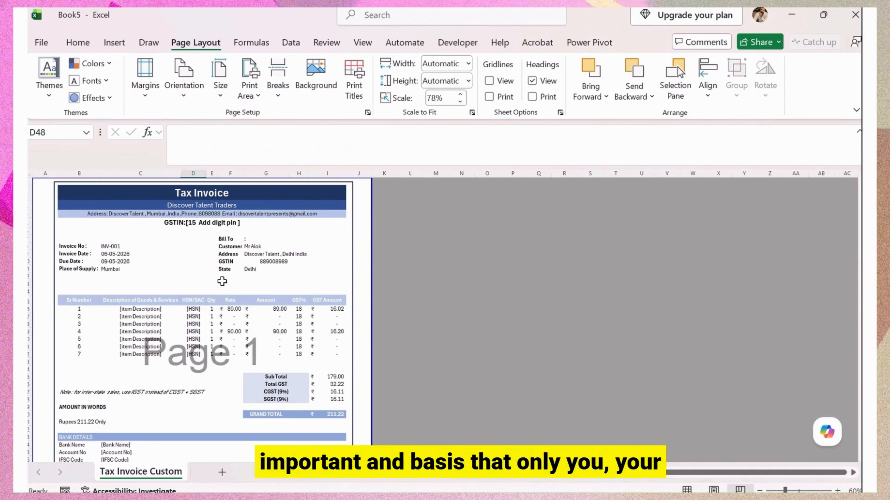
{"action": "key", "text": "ctrl+p"}
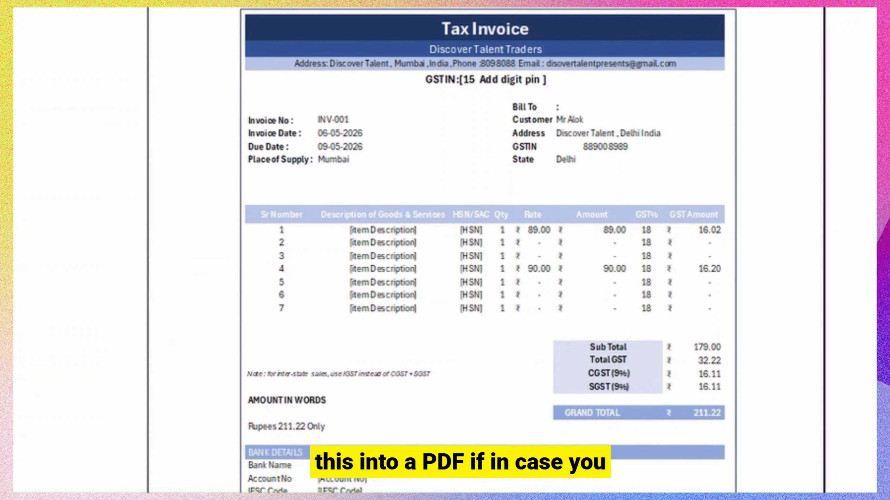
Print the Tax Invoice sheet using the Microsoft Print to PDF printer.
{"action": "left_click", "coordinate": [220, 174]}
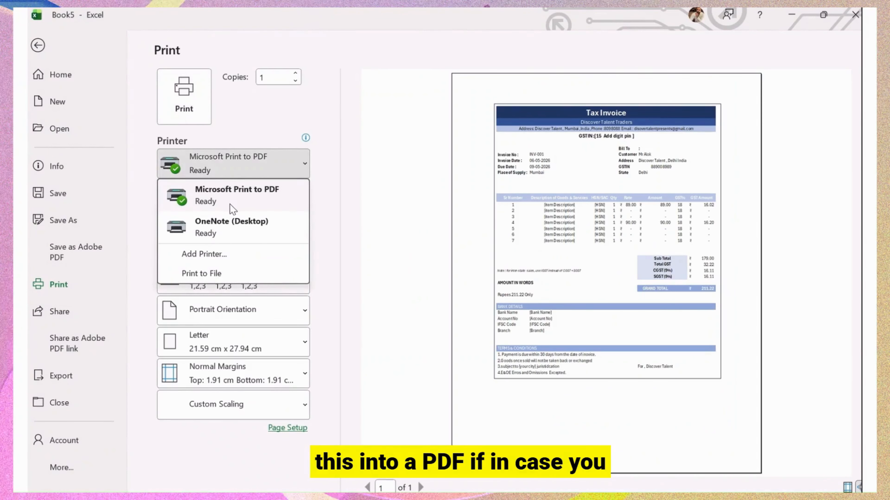
{"action": "left_click", "coordinate": [264, 201]}
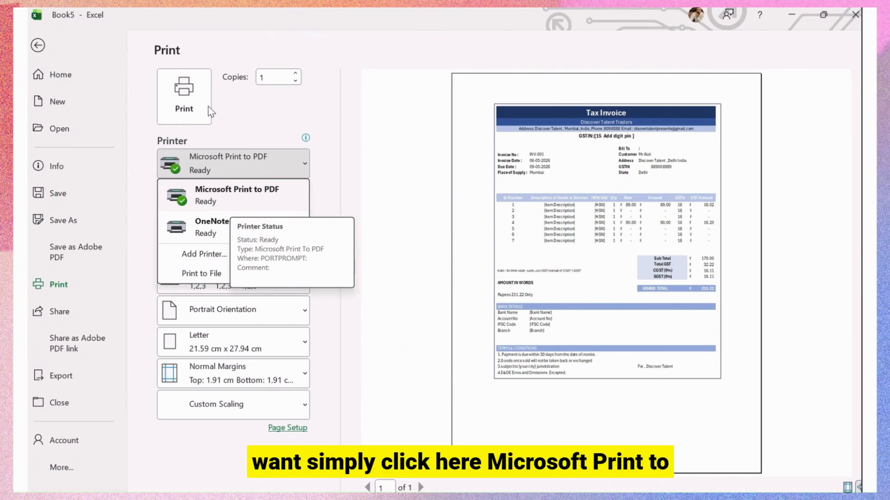
{"action": "left_click", "coordinate": [184, 97]}
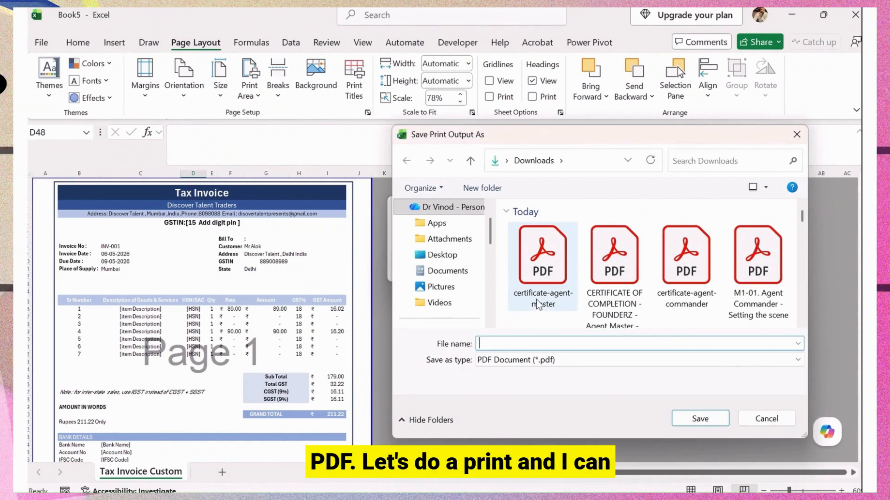
Save the PDF as 'tax invoice' in the Documents folder.
{"action": "left_click", "coordinate": [451, 258]}
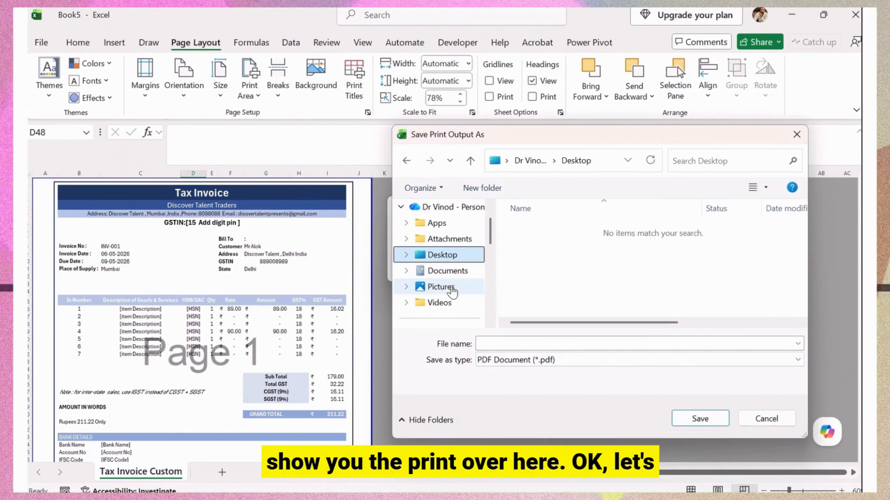
{"action": "left_click", "coordinate": [457, 277]}
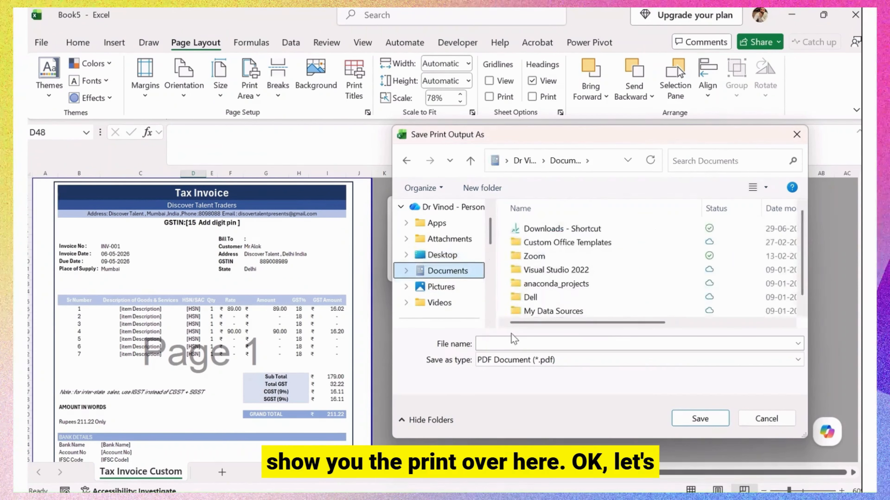
{"action": "left_click", "coordinate": [510, 342]}
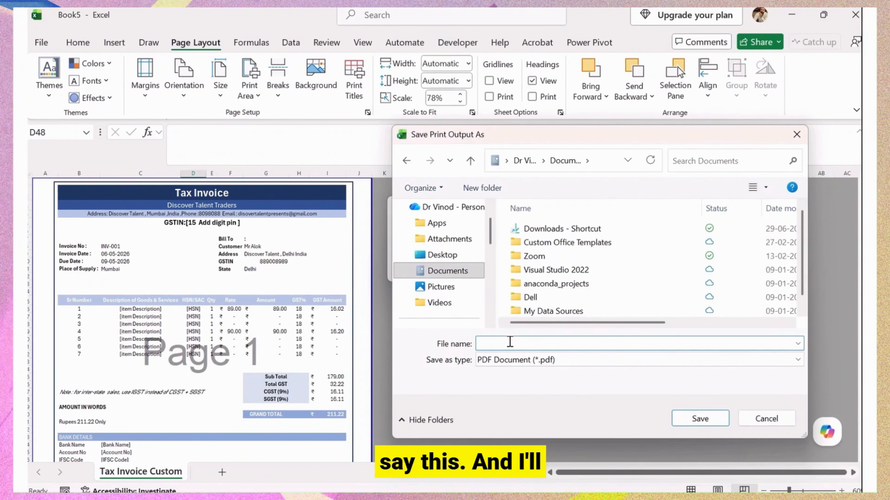
{"action": "type", "text": "tx"}
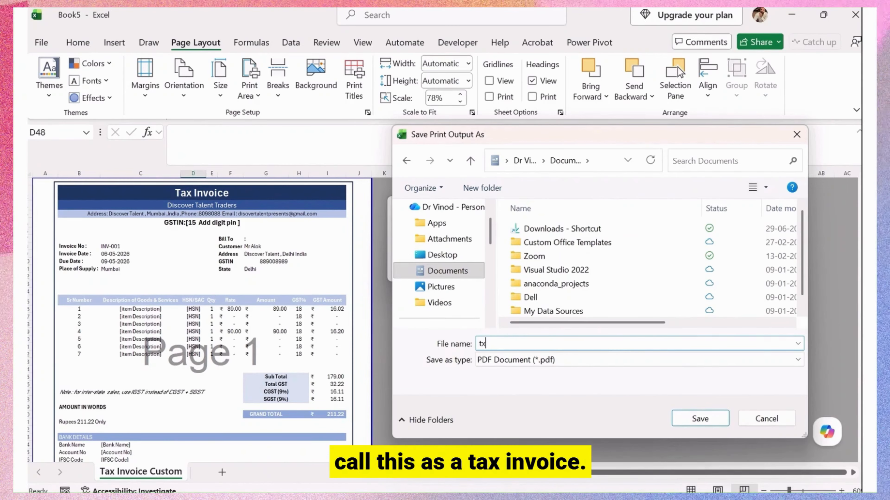
{"action": "type", "text": " in"}
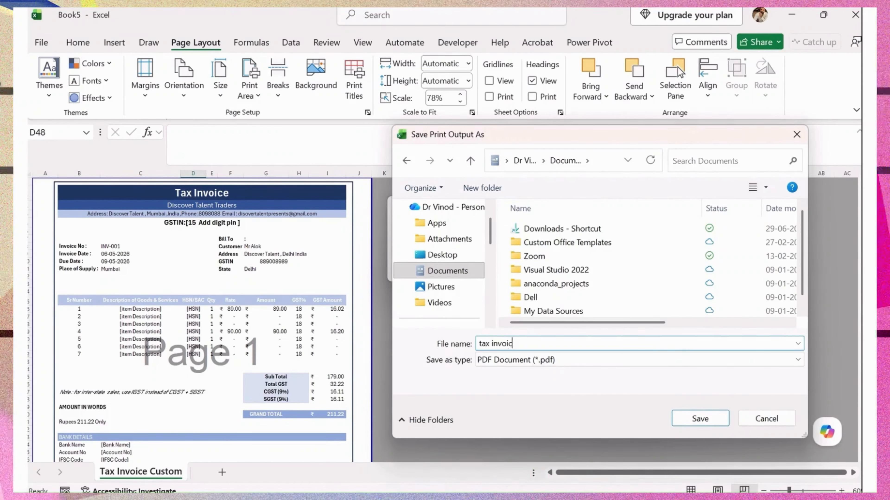
{"action": "type", "text": "voic"}
{"action": "key", "text": "Return"}
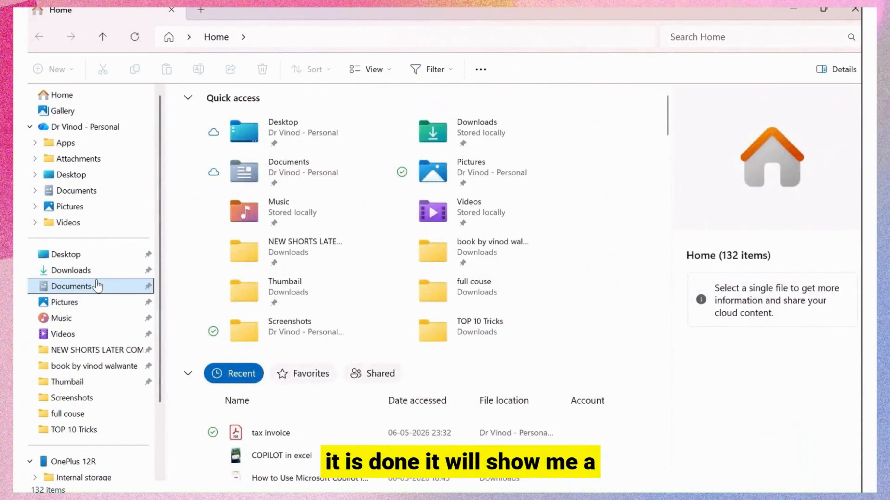
Open the tax invoice PDF from File Explorer's Recent list in Adobe Acrobat.
{"action": "left_click", "coordinate": [293, 440]}
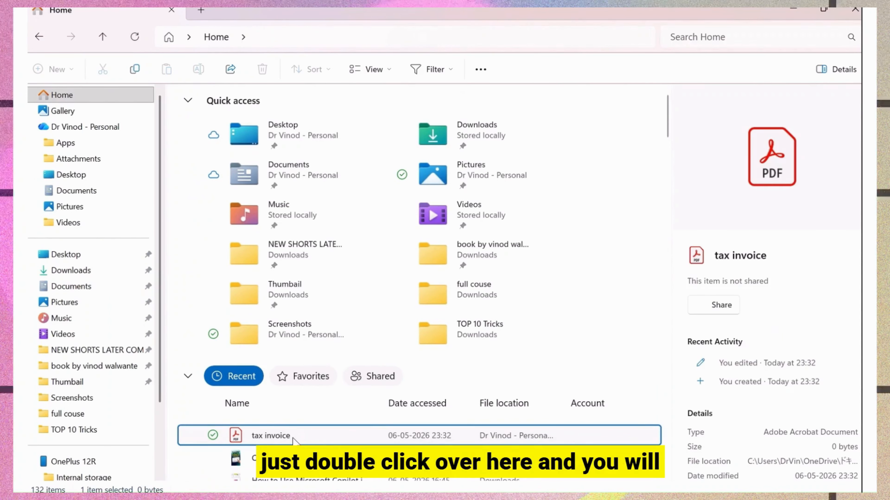
{"action": "double_click", "coordinate": [277, 437]}
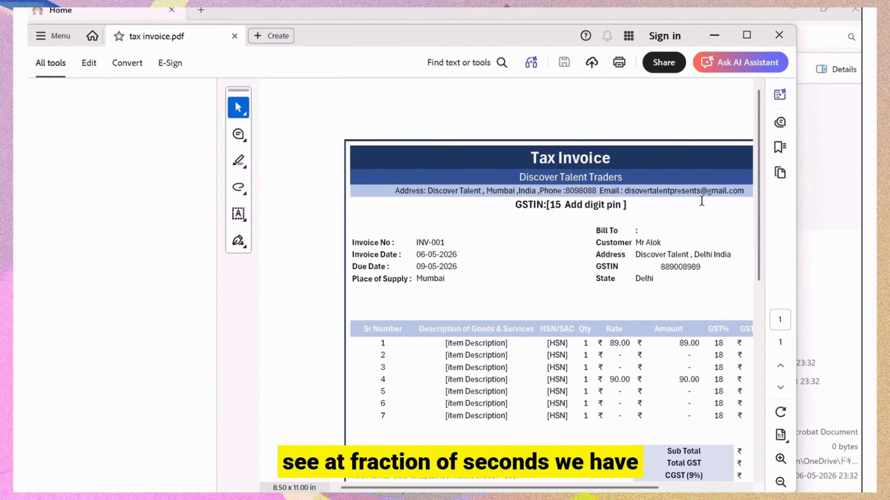
Maximize Acrobat and scroll the tax invoice PDF down to the terms and back to the top.
{"action": "left_click", "coordinate": [747, 35]}
{"action": "scroll", "coordinate": [712, 359], "scroll_direction": "down", "scroll_amount": 8}
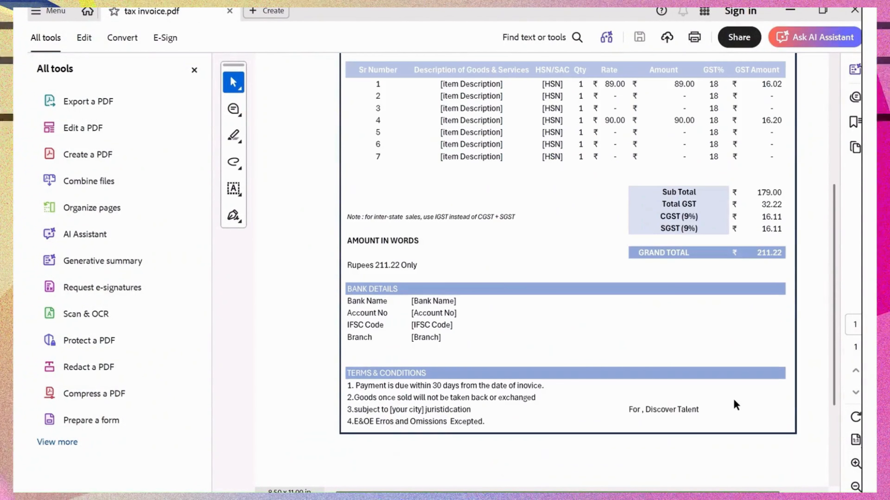
{"action": "scroll", "coordinate": [736, 414], "scroll_direction": "up", "scroll_amount": 8}
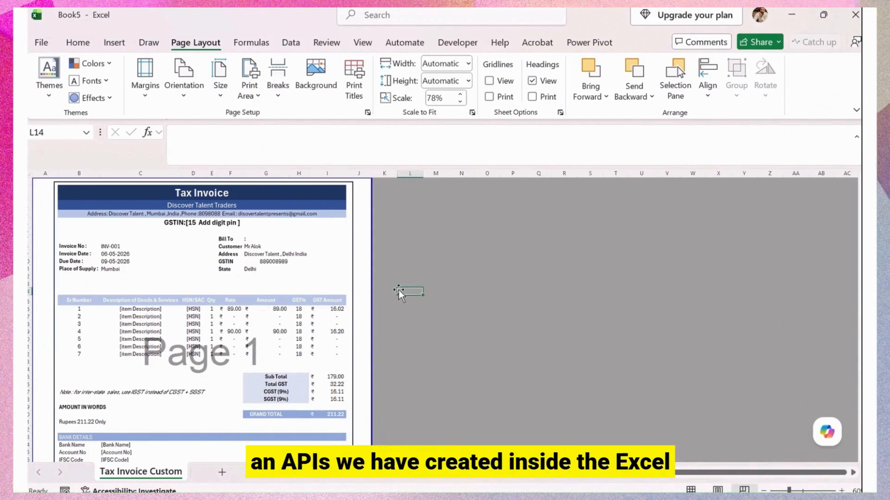
{"action": "left_click", "coordinate": [69, 42]}
{"action": "left_click", "coordinate": [41, 42]}
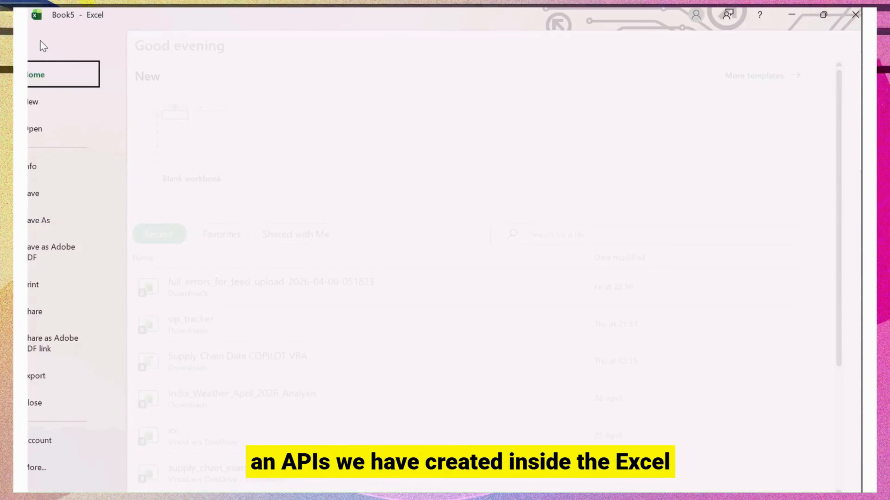
{"action": "left_click", "coordinate": [78, 229]}
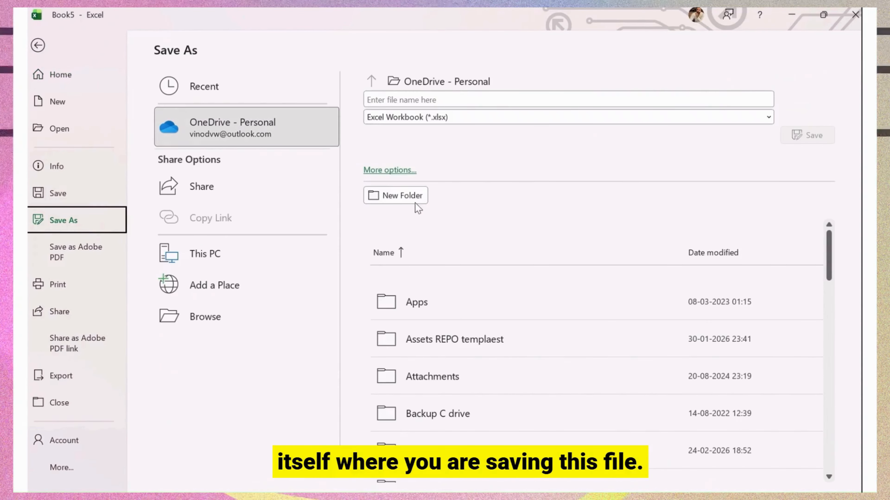
{"action": "left_click", "coordinate": [391, 170]}
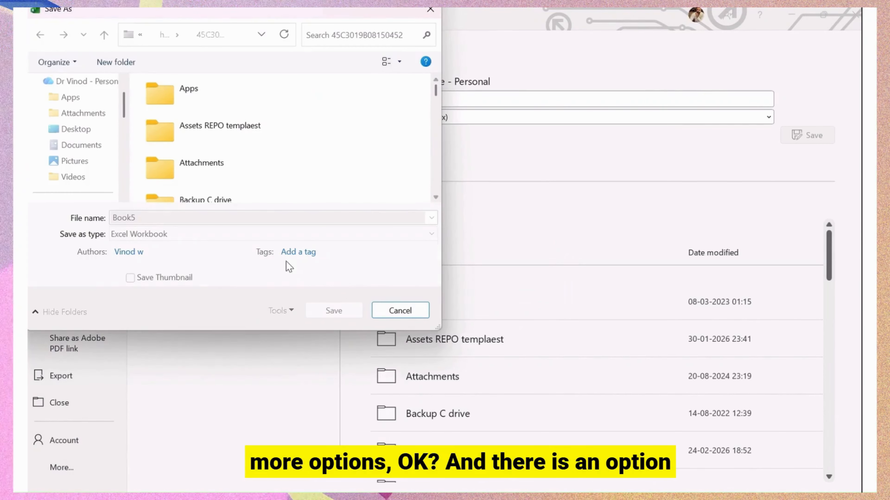
{"action": "left_click", "coordinate": [160, 233]}
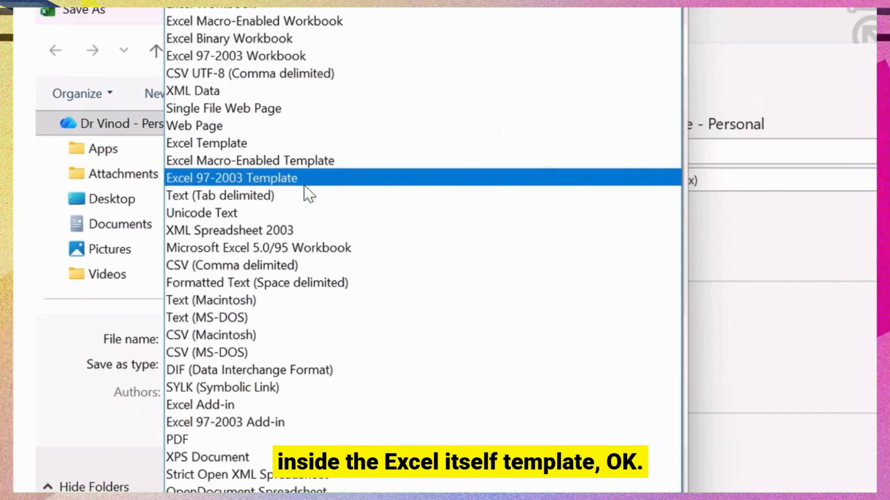
{"action": "left_click", "coordinate": [196, 115]}
{"action": "double_click", "coordinate": [264, 338]}
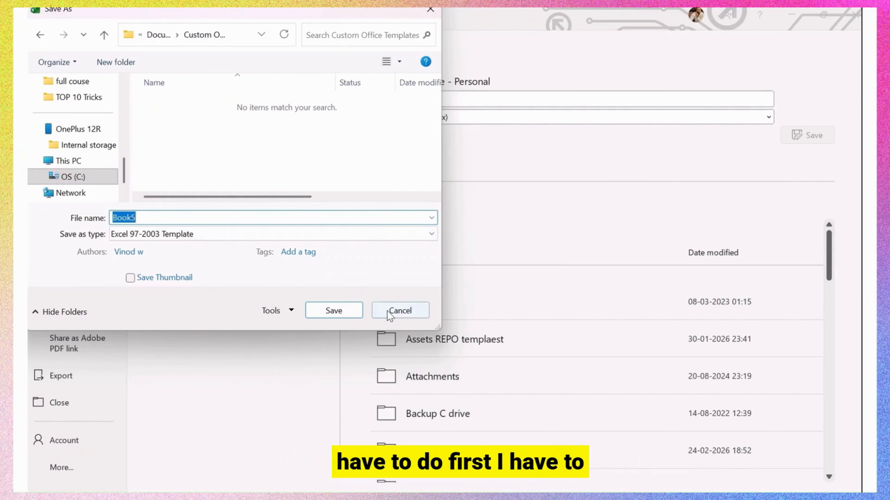
{"action": "left_click", "coordinate": [400, 310]}
{"action": "left_click", "coordinate": [48, 48]}
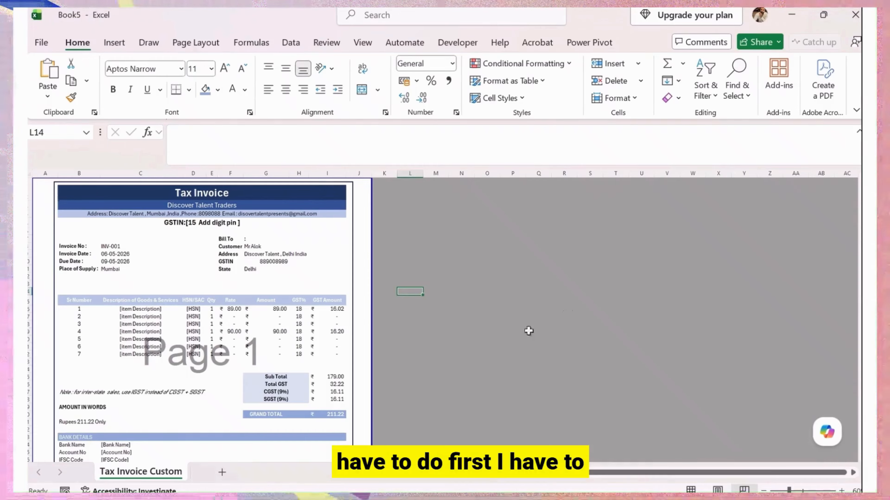
Return to Normal view, add a blank Sheet3 after Tax Invoice Custom, and bring up Copilot's prompts.
{"action": "left_click", "coordinate": [516, 332]}
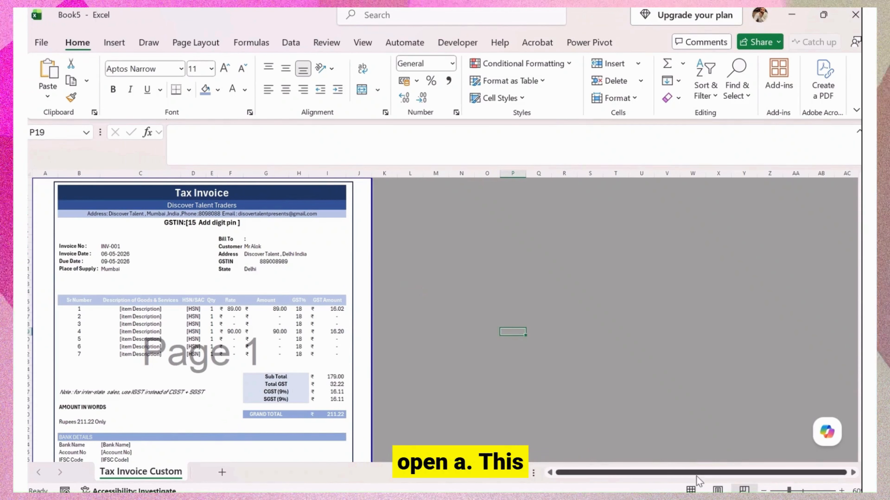
{"action": "left_click", "coordinate": [691, 490]}
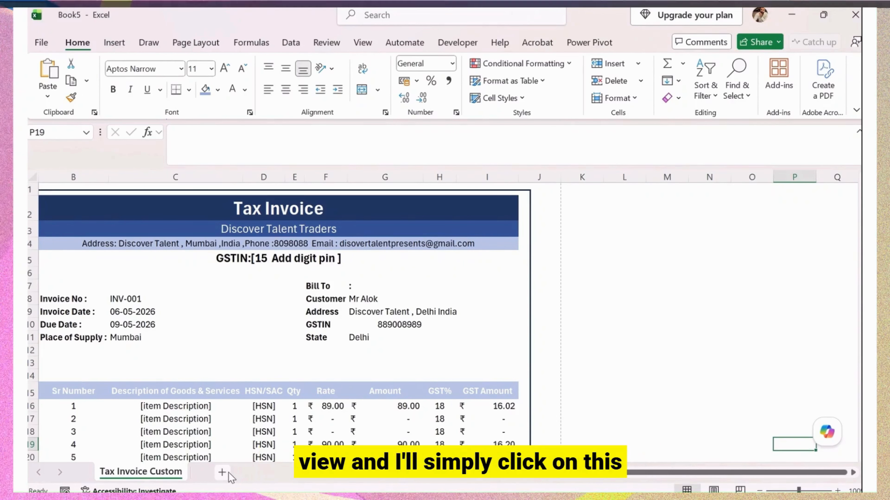
{"action": "left_click", "coordinate": [224, 472]}
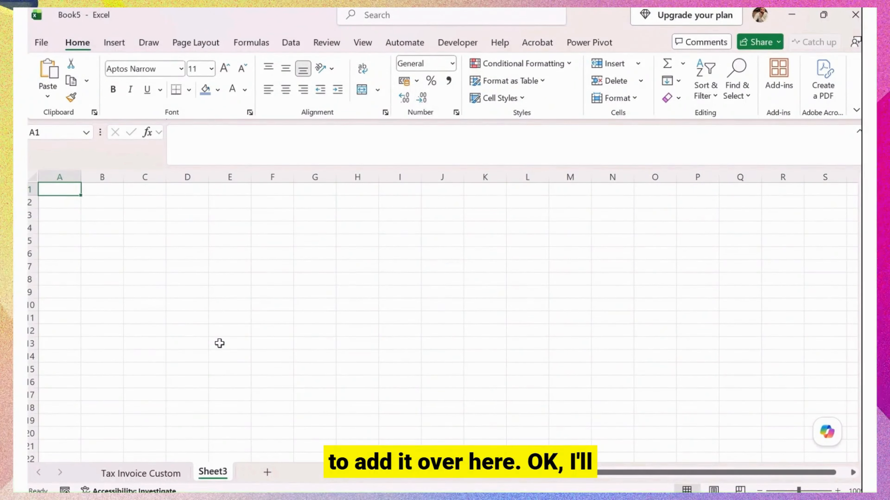
{"action": "left_click", "coordinate": [819, 438]}
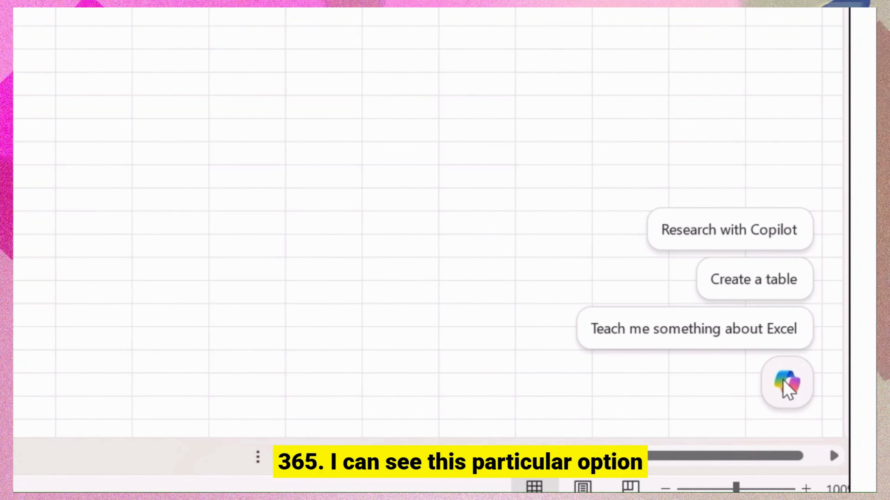
Send Copilot the request to create a GST Invoice for Discover Talent Traders, keeping formulas.
{"action": "left_click", "coordinate": [786, 385]}
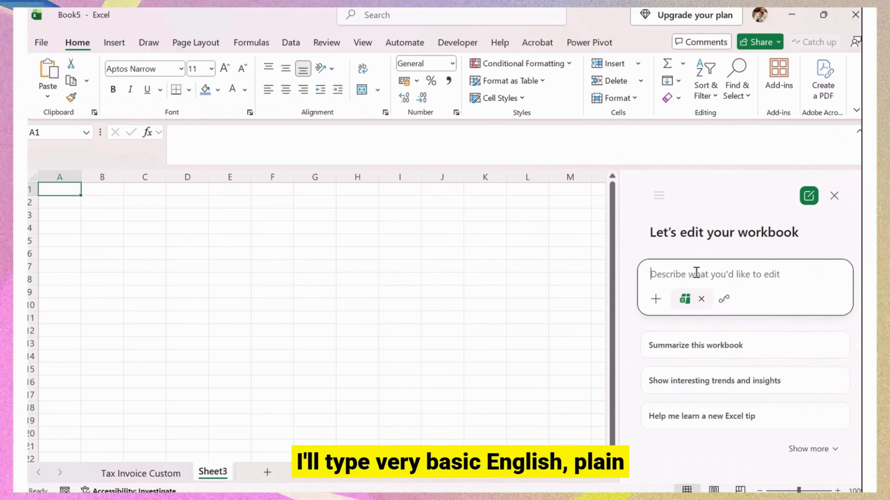
{"action": "left_click", "coordinate": [683, 279]}
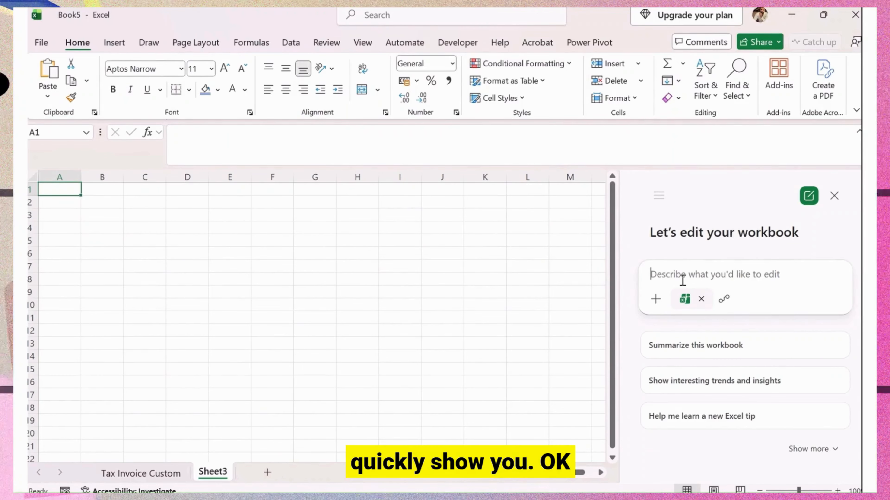
{"action": "type", "text": "C"}
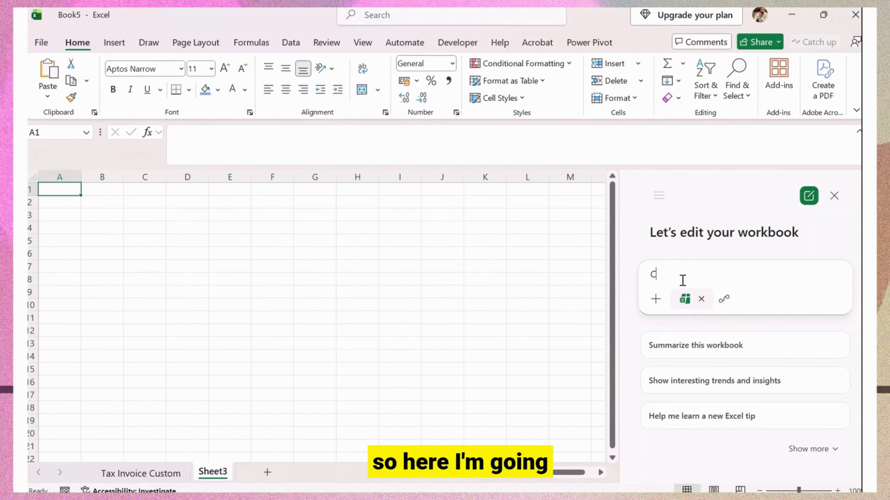
{"action": "type", "text": "reate a G"}
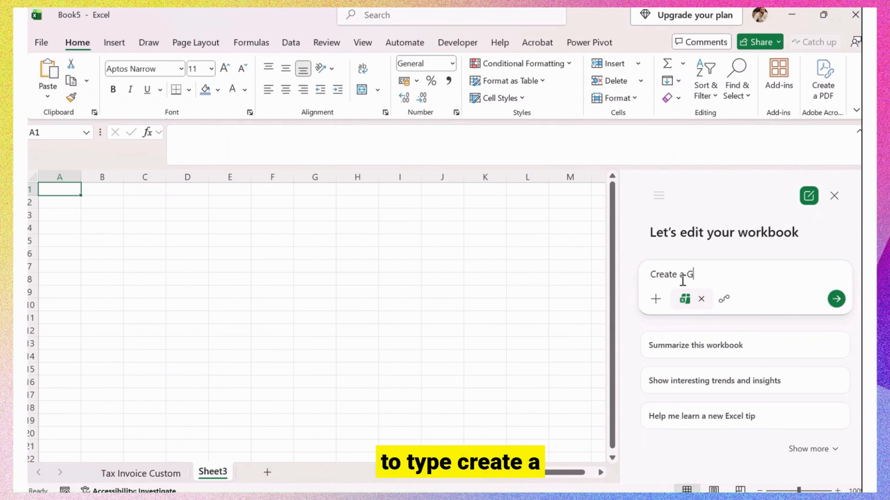
{"action": "type", "text": "ST Invoice for"}
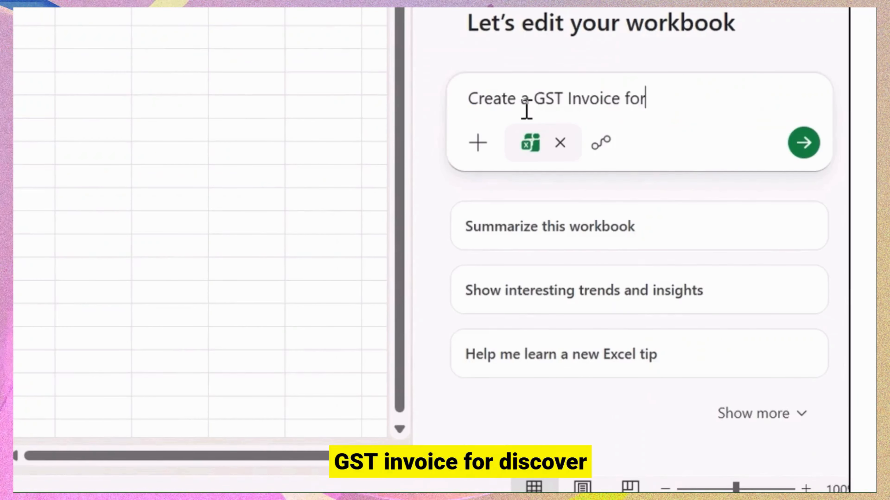
{"action": "type", "text": " Discover T"}
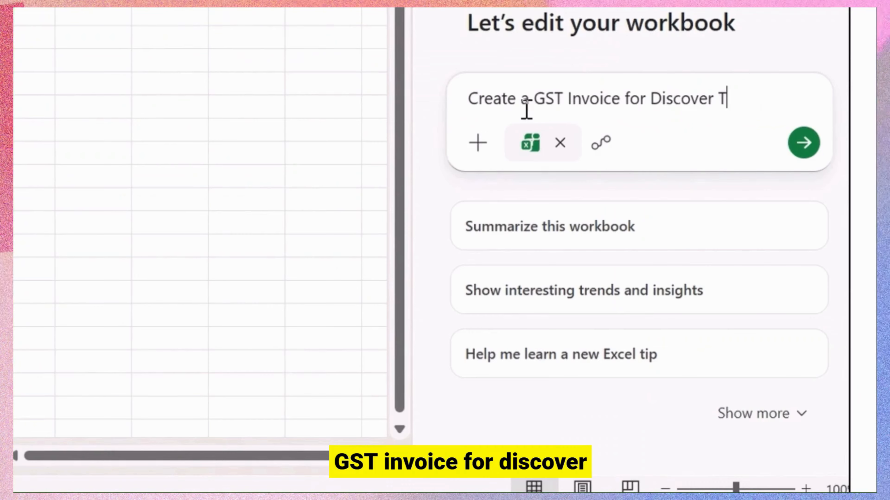
{"action": "type", "text": "alent RT"}
{"action": "key", "text": "BackSpace"}
{"action": "key", "text": "BackSpace"}
{"action": "type", "text": "Tra"}
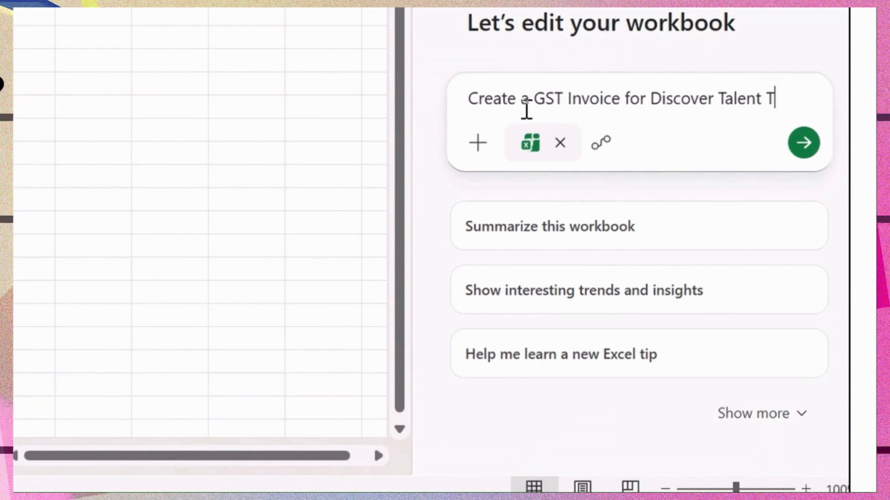
{"action": "type", "text": "ders"}
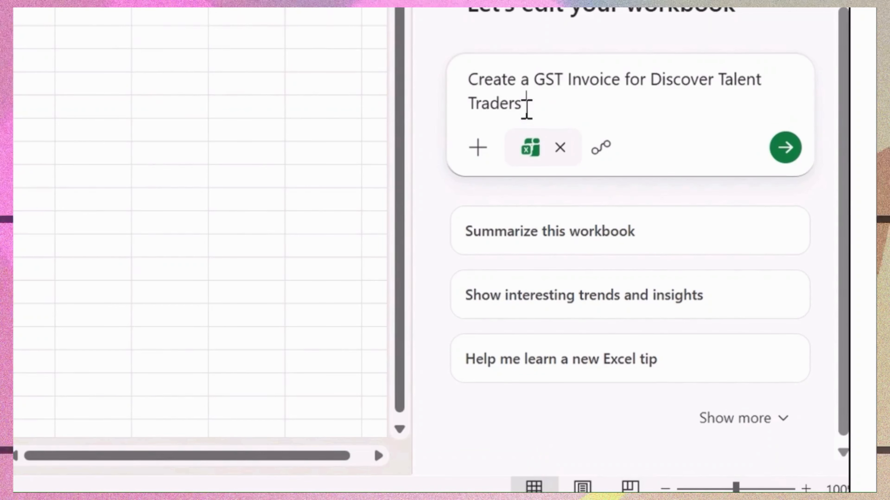
{"action": "type", "text": " please keep fo"}
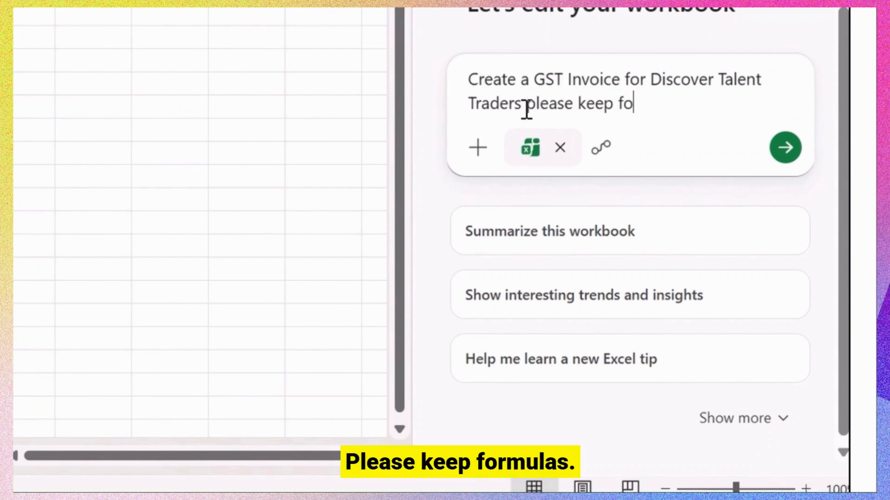
{"action": "type", "text": "rmulas added"}
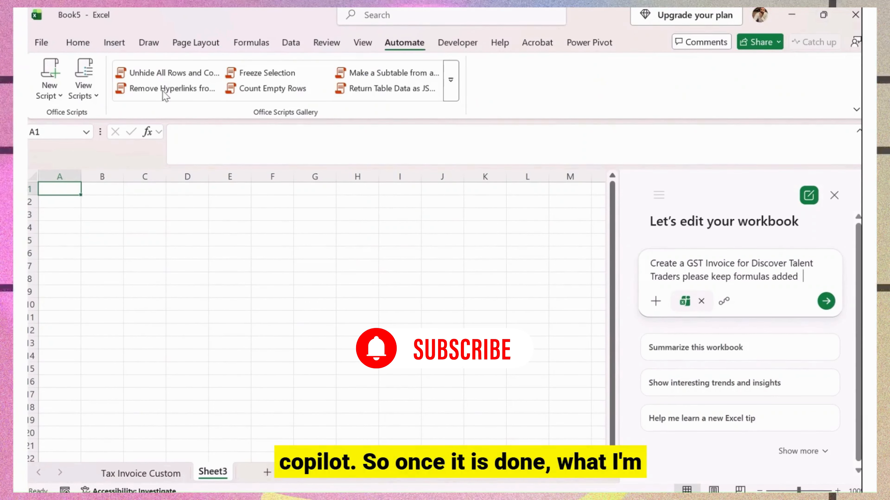
{"action": "left_click", "coordinate": [78, 43]}
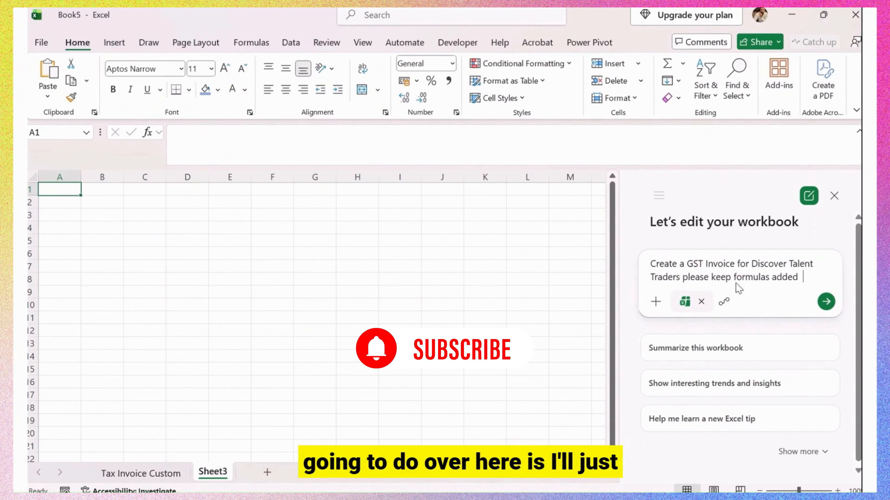
{"action": "left_click", "coordinate": [826, 301]}
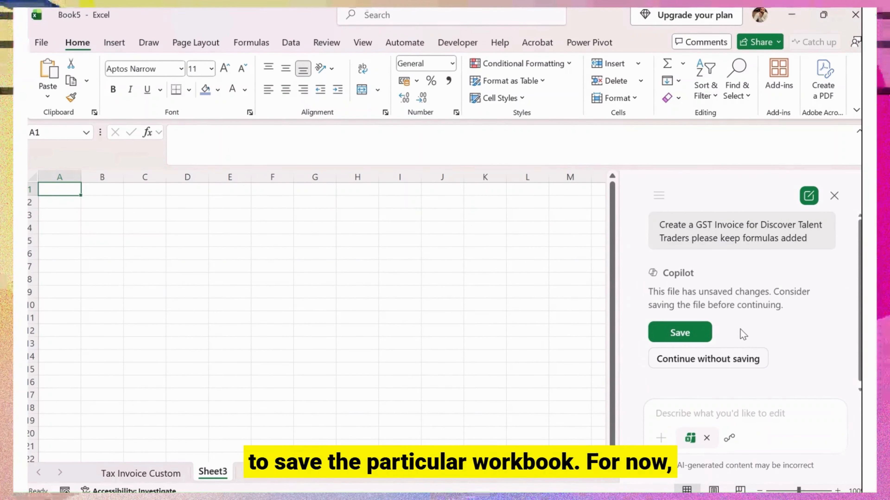
Continue without saving so Copilot builds the GST Invoice sheet with 18% GST formulas.
{"action": "left_click", "coordinate": [710, 363]}
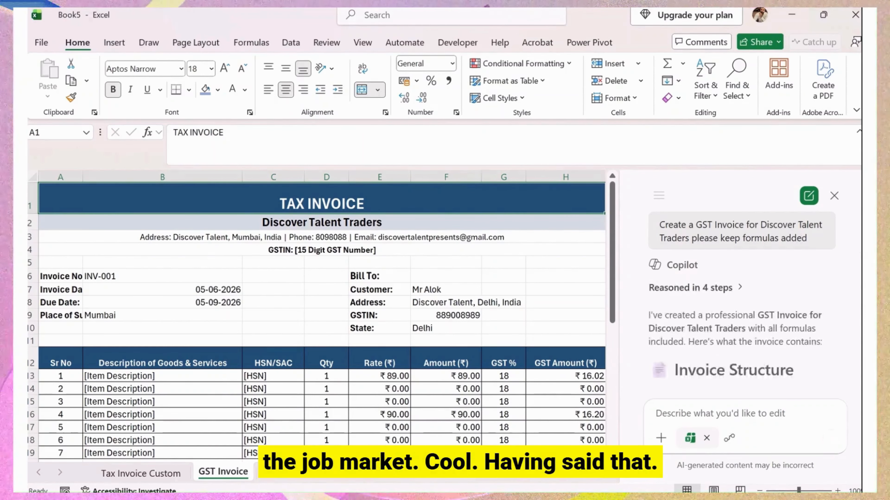
Close Copilot and, in Page Break Preview, move the vertical page break past column H.
{"action": "left_click", "coordinate": [833, 196]}
{"action": "scroll", "coordinate": [423, 310], "scroll_direction": "down", "scroll_amount": 8}
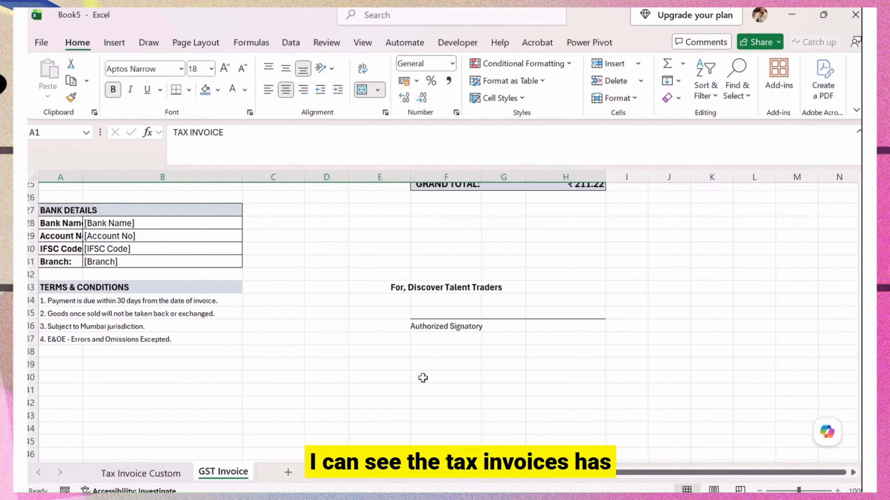
{"action": "scroll", "coordinate": [424, 378], "scroll_direction": "up", "scroll_amount": 7}
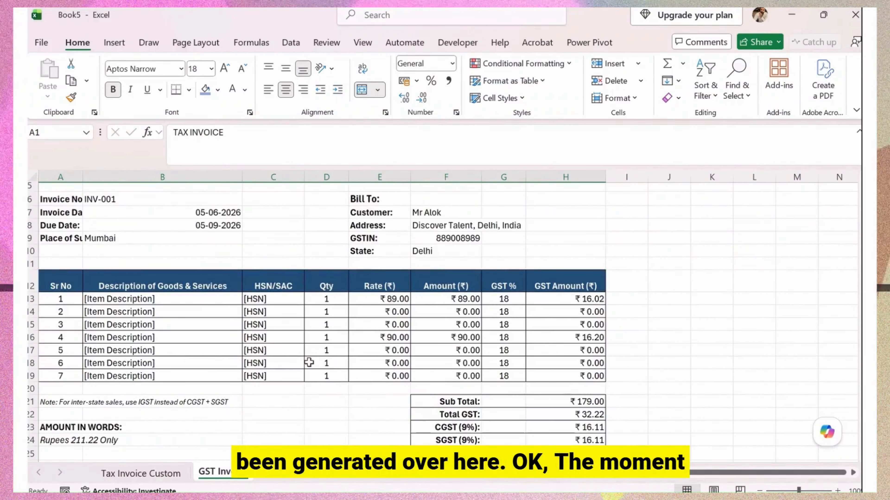
{"action": "scroll", "coordinate": [309, 363], "scroll_direction": "up", "scroll_amount": 2}
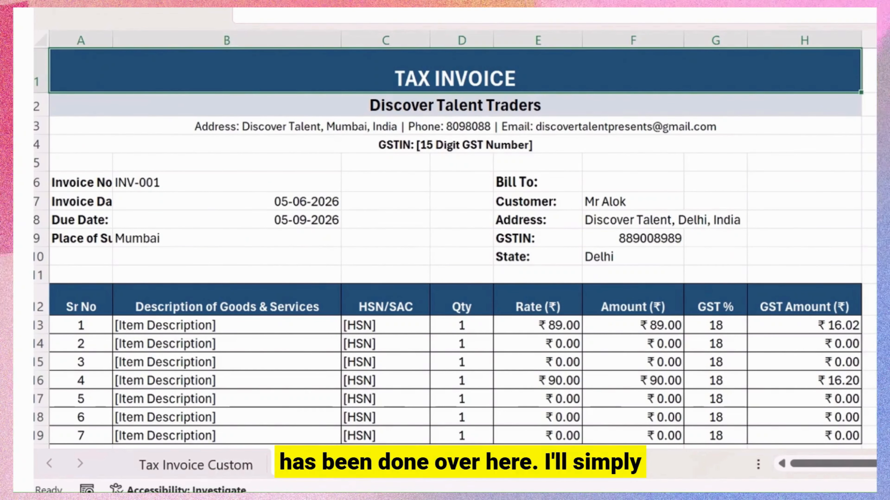
{"action": "key", "text": "alt+w"}
{"action": "key", "text": "i"}
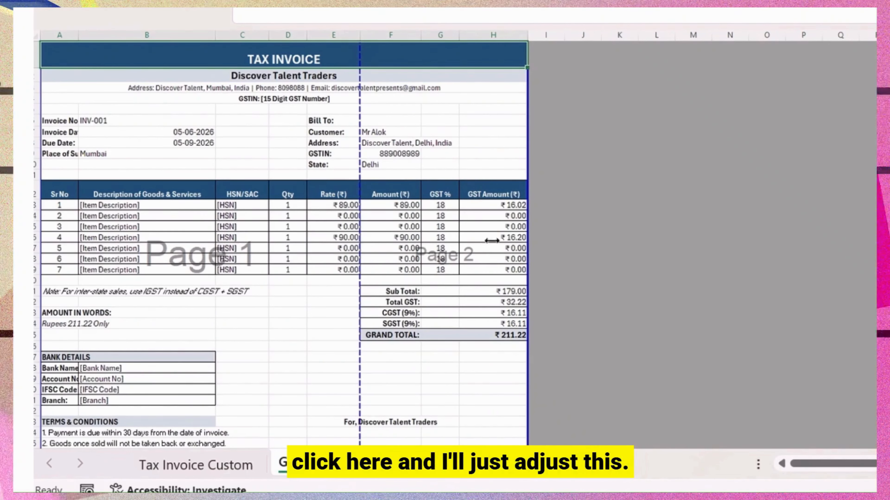
{"action": "left_click_drag", "start_coordinate": [492, 241], "coordinate": [527, 240]}
{"action": "scroll", "coordinate": [326, 310], "scroll_direction": "down", "scroll_amount": 1}
{"action": "scroll", "coordinate": [371, 364], "scroll_direction": "up", "scroll_amount": 1}
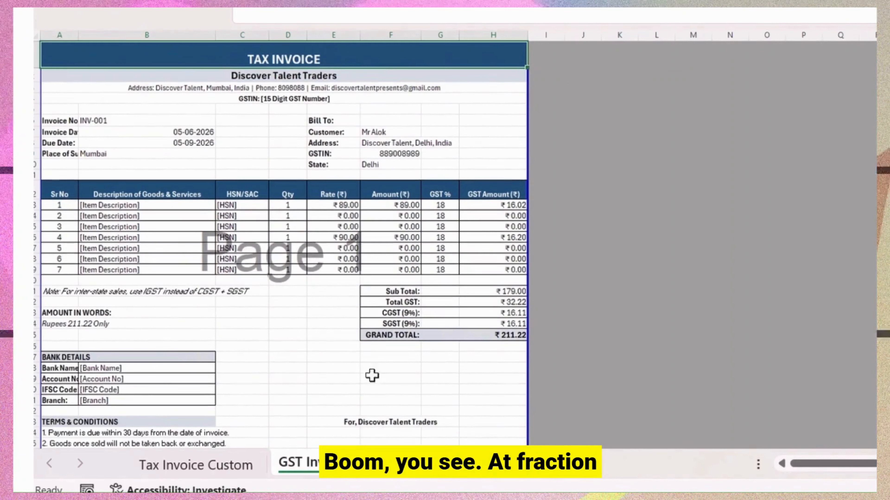
Compare the Tax Invoice Custom and GST Invoice sheets, both showing a ₹211.22 Grand Total.
{"action": "left_click", "coordinate": [210, 465]}
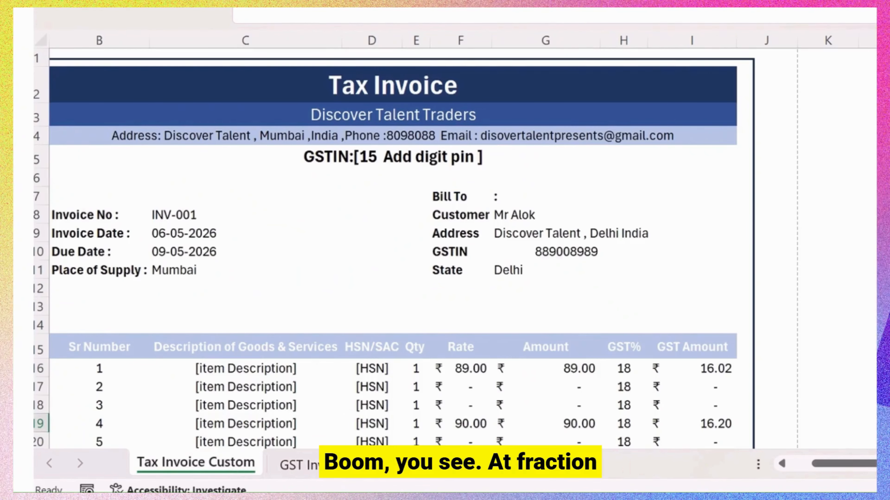
{"action": "key", "text": "alt+w"}
{"action": "key", "text": "i"}
{"action": "scroll", "coordinate": [302, 309], "scroll_direction": "down", "scroll_amount": 2}
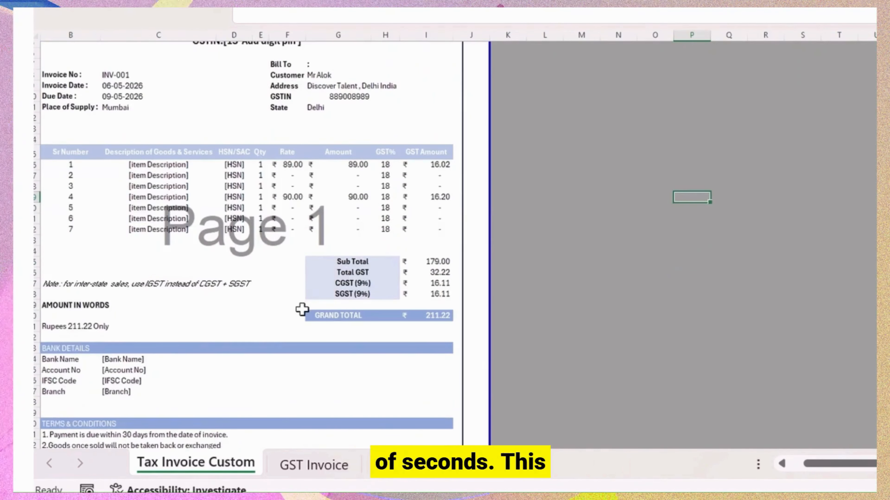
{"action": "scroll", "coordinate": [273, 336], "scroll_direction": "up", "scroll_amount": 2}
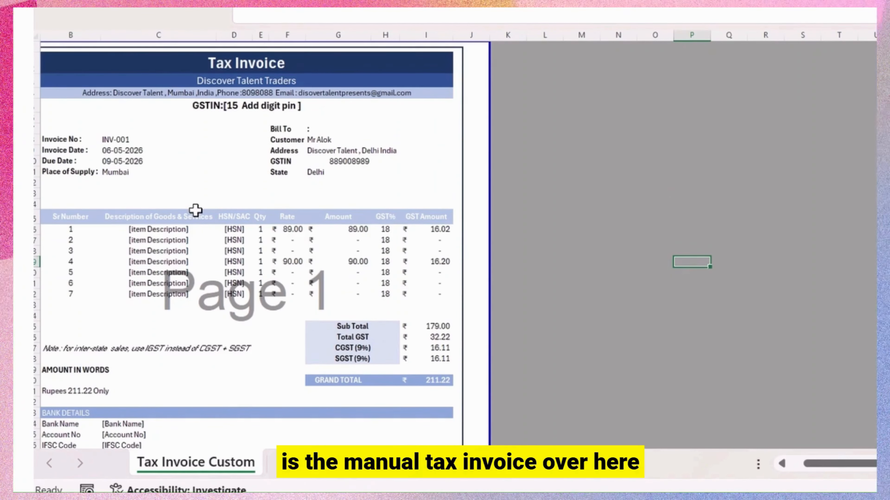
{"action": "key", "text": "ctrl+Page_Down"}
{"action": "scroll", "coordinate": [280, 288], "scroll_direction": "down", "scroll_amount": 2}
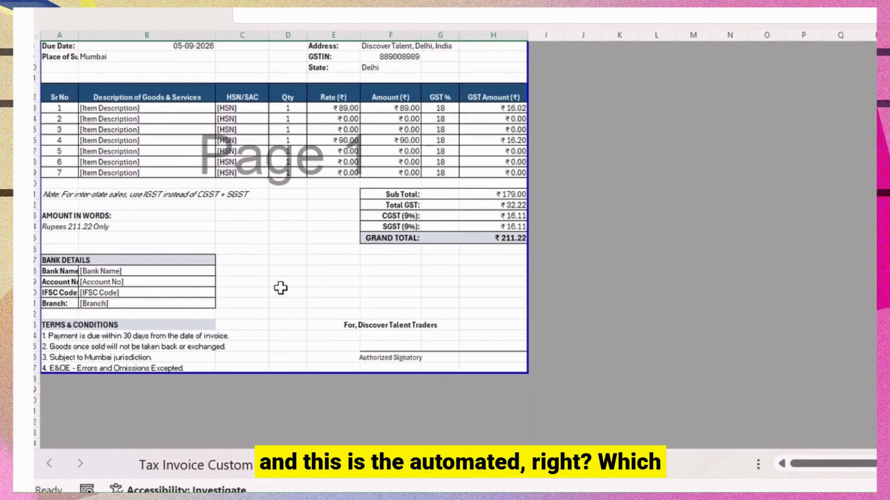
{"action": "scroll", "coordinate": [280, 288], "scroll_direction": "up", "scroll_amount": 3}
{"action": "left_click", "coordinate": [226, 468]}
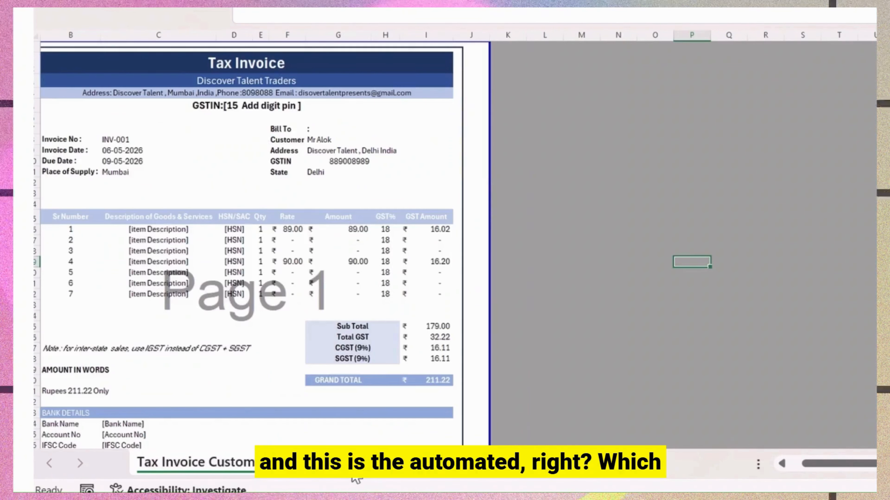
{"action": "key", "text": "ctrl+Page_Down"}
{"action": "left_click", "coordinate": [210, 470]}
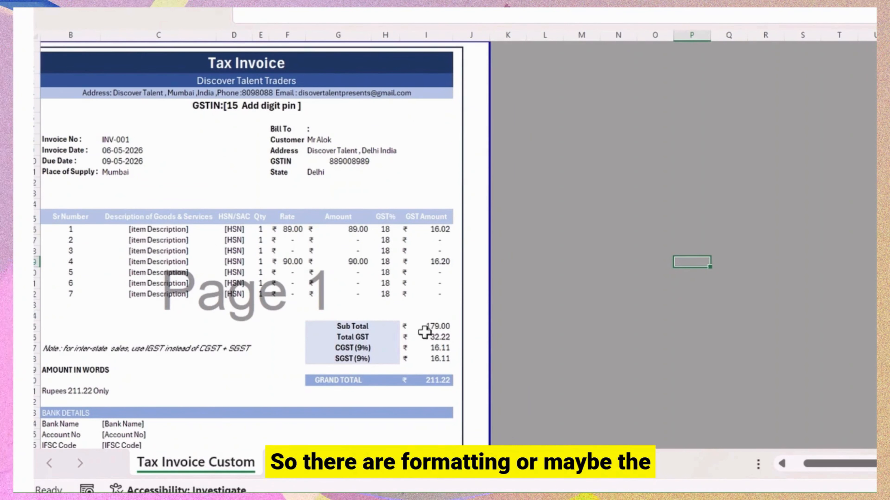
{"action": "left_click", "coordinate": [314, 464]}
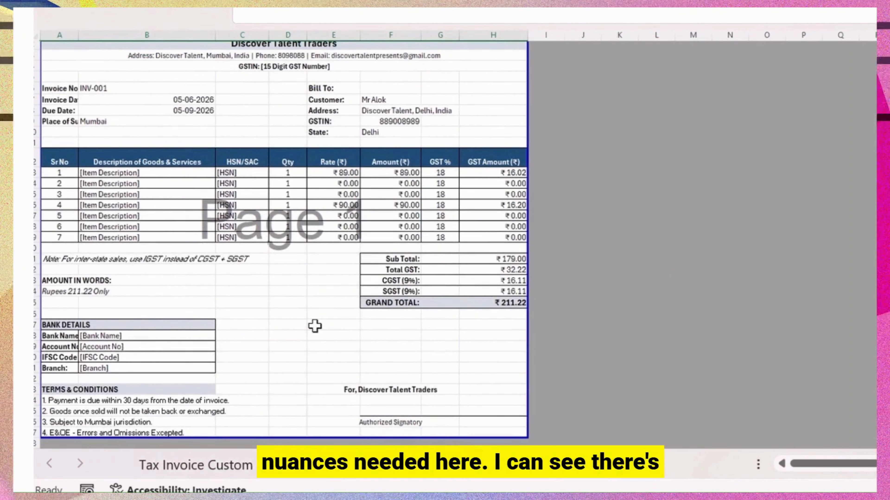
{"action": "scroll", "coordinate": [419, 269], "scroll_direction": "up", "scroll_amount": 1}
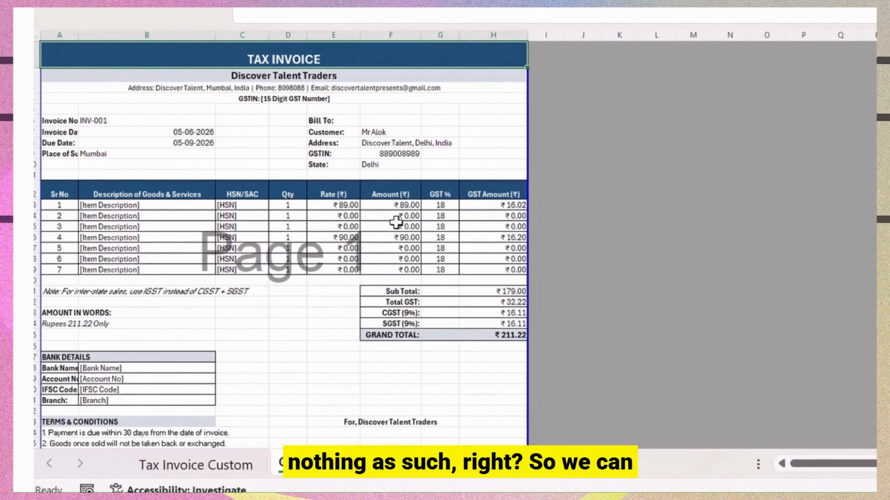